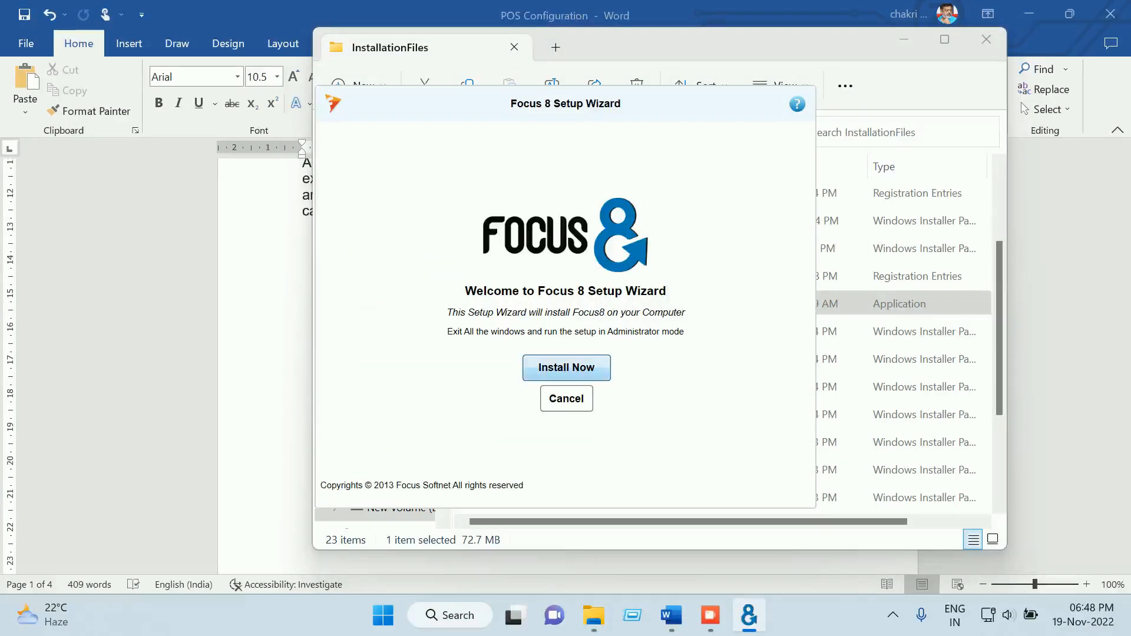
Start the Focus 8 installation and accept the license agreement
{"action": "left_click", "coordinate": [566, 367]}
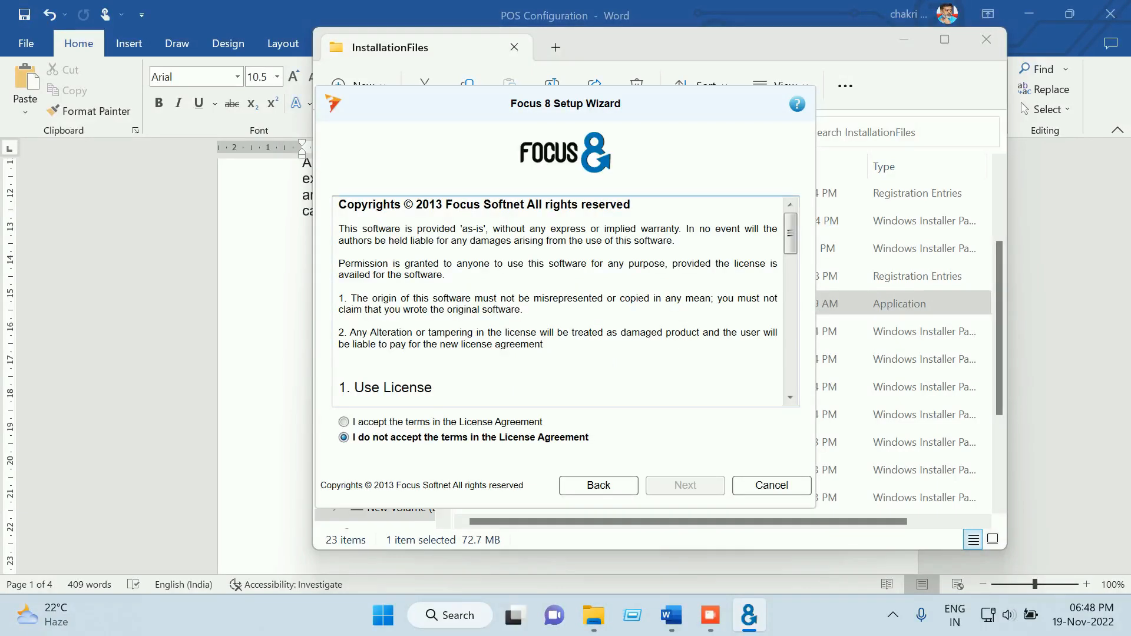
{"action": "left_click", "coordinate": [343, 422]}
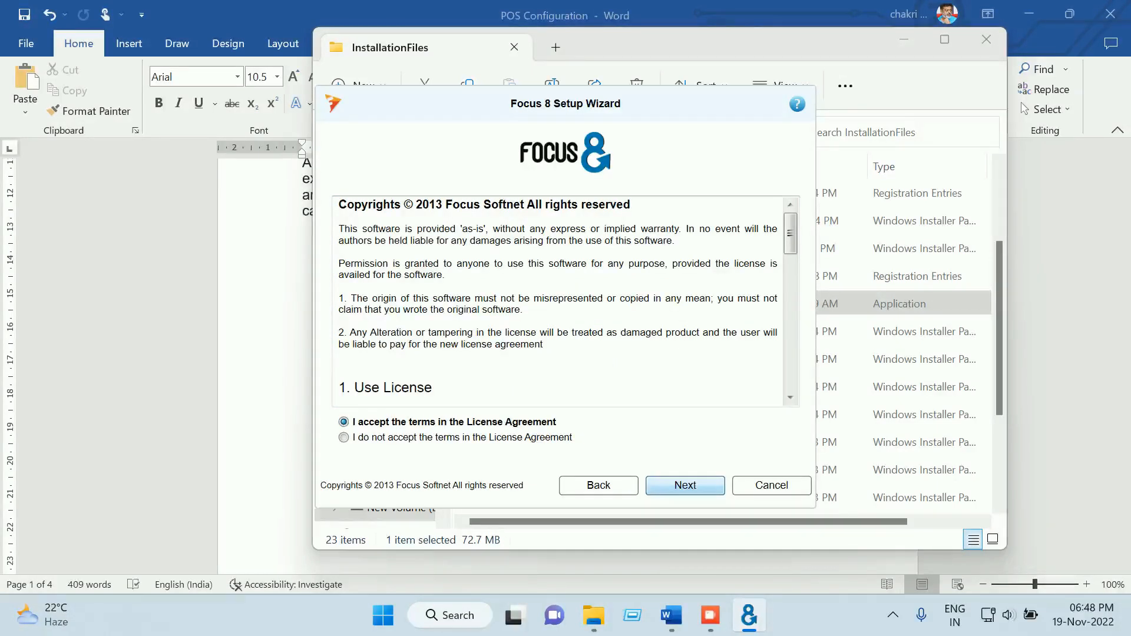
{"action": "left_click", "coordinate": [685, 485]}
Choose server setup with Pos Web Service and the Point of Sale client, then cancel setup
{"action": "left_click", "coordinate": [566, 285]}
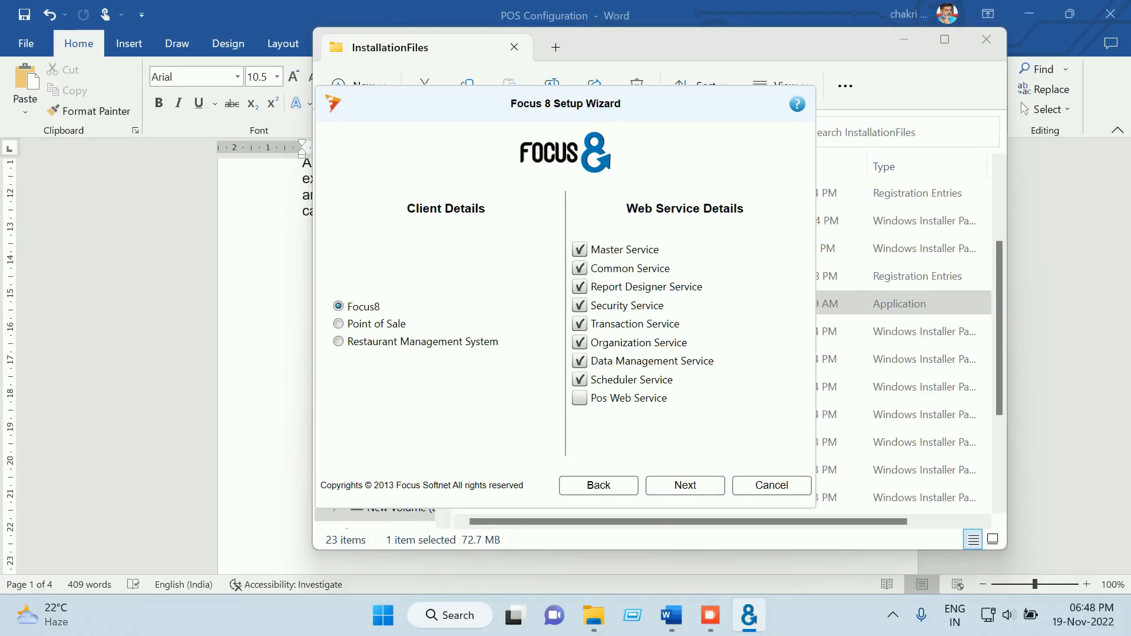
{"action": "left_click", "coordinate": [579, 398]}
{"action": "left_click", "coordinate": [338, 324]}
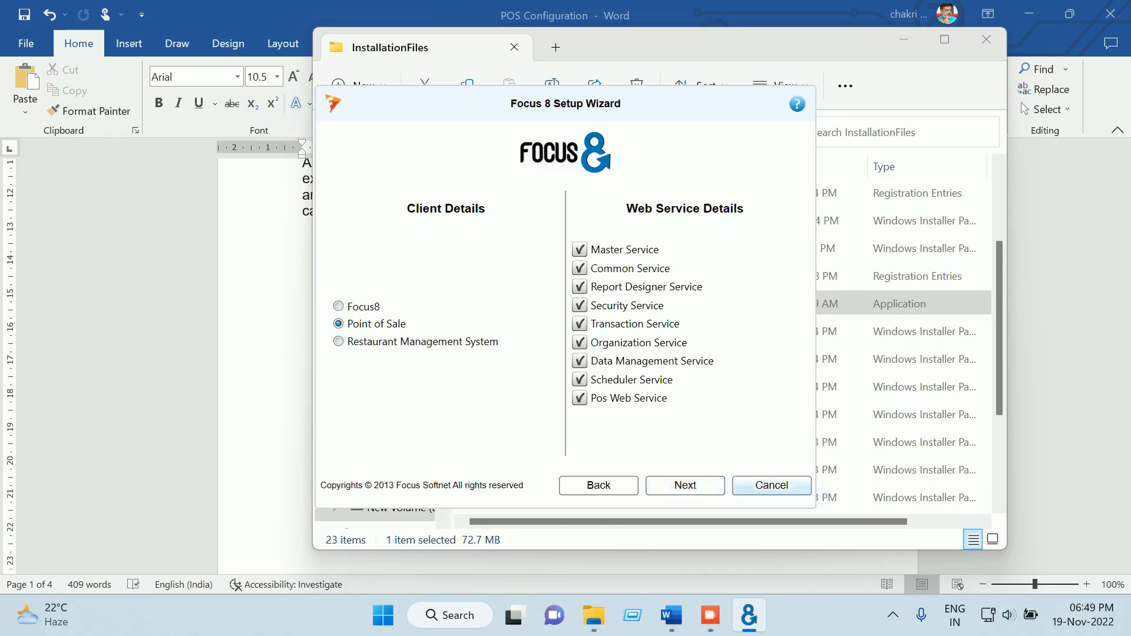
{"action": "left_click", "coordinate": [771, 485]}
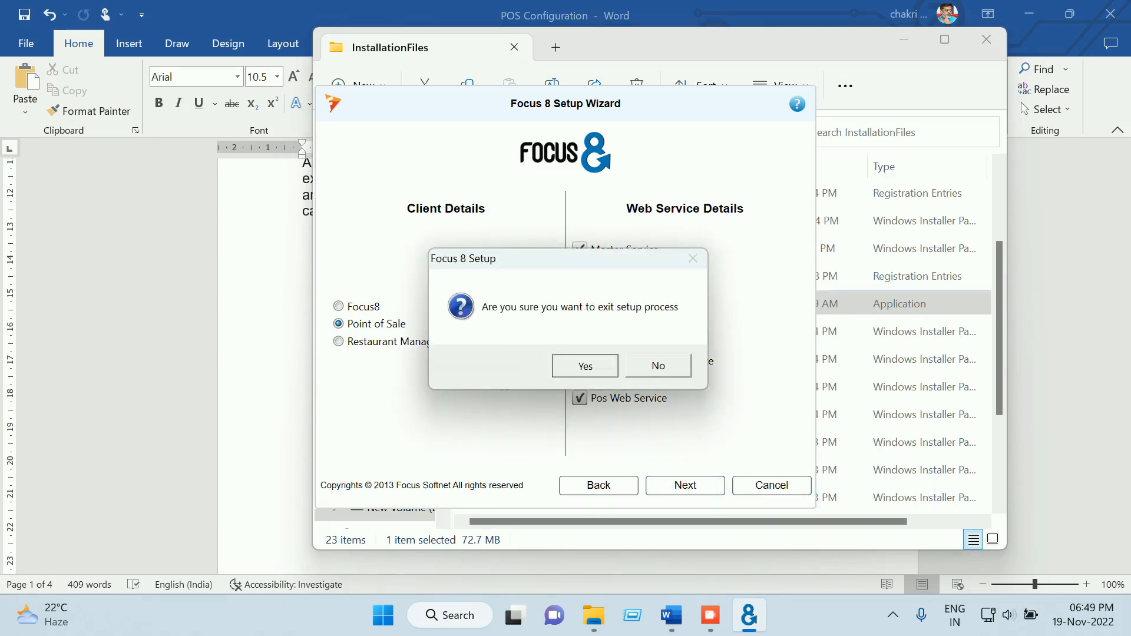
{"action": "left_click", "coordinate": [584, 364]}
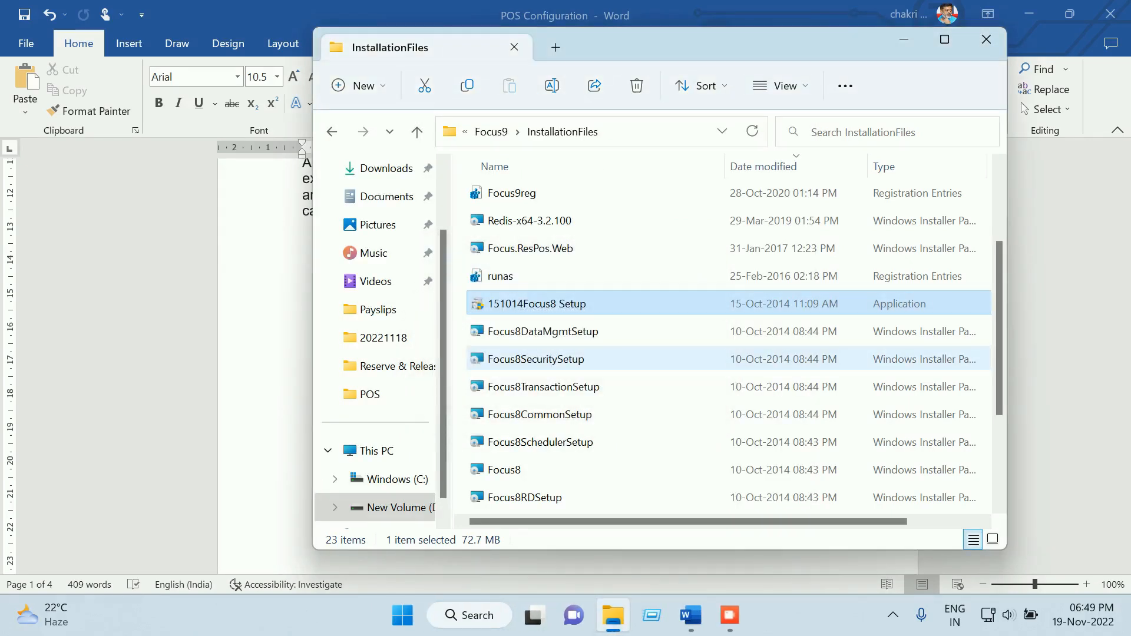
Close the InstallationFiles folder and minimize Word to reveal the desktop
{"action": "left_click", "coordinate": [986, 39]}
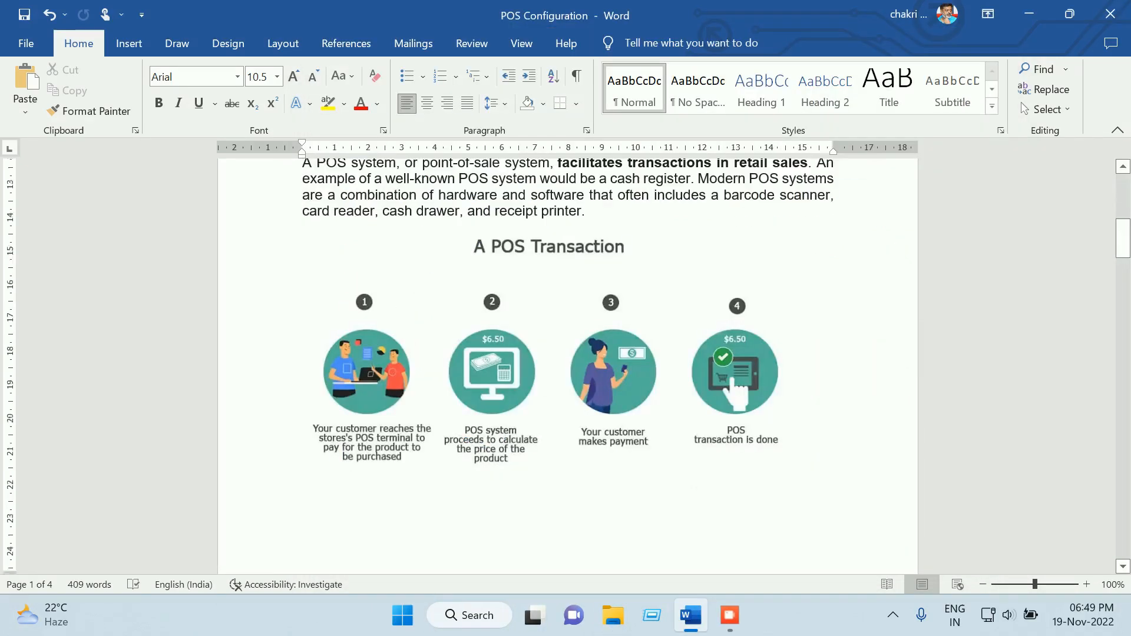
{"action": "scroll", "coordinate": [567, 365], "scroll_direction": "down", "scroll_amount": 3}
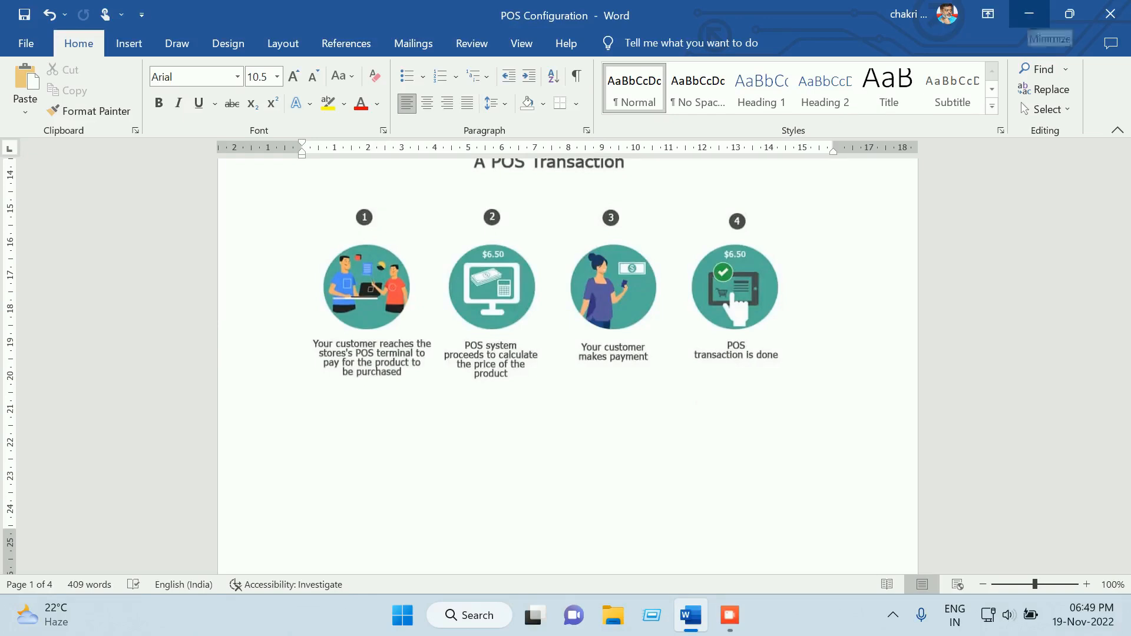
{"action": "left_click", "coordinate": [1029, 17]}
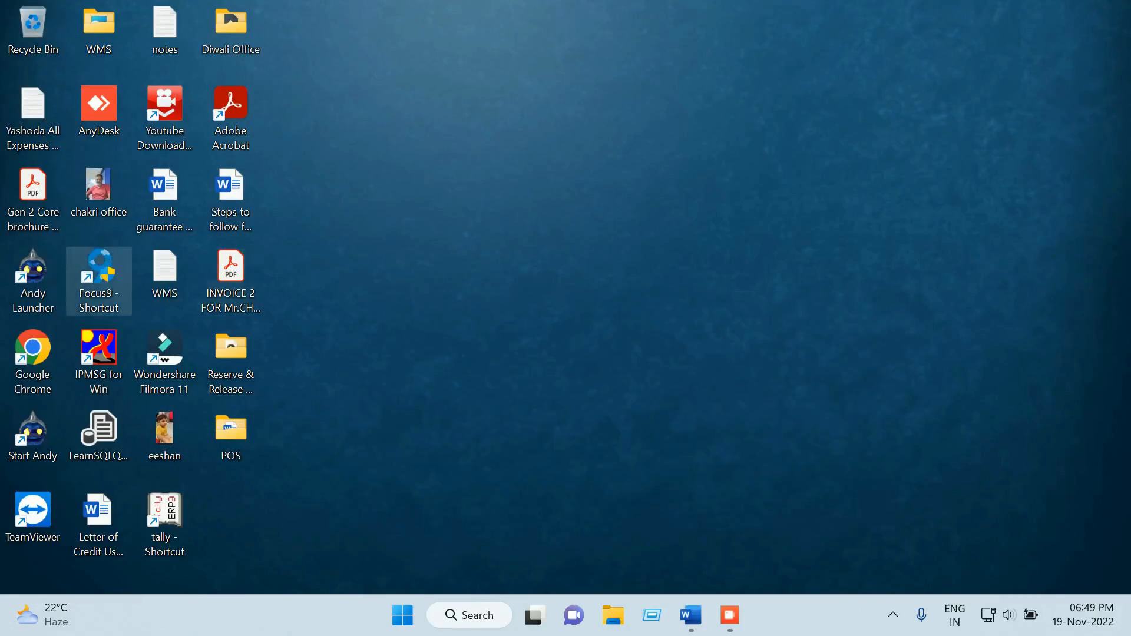
Launch Focus9, sign in to the Demo POS company and dismiss the AI popup
{"action": "double_click", "coordinate": [99, 276]}
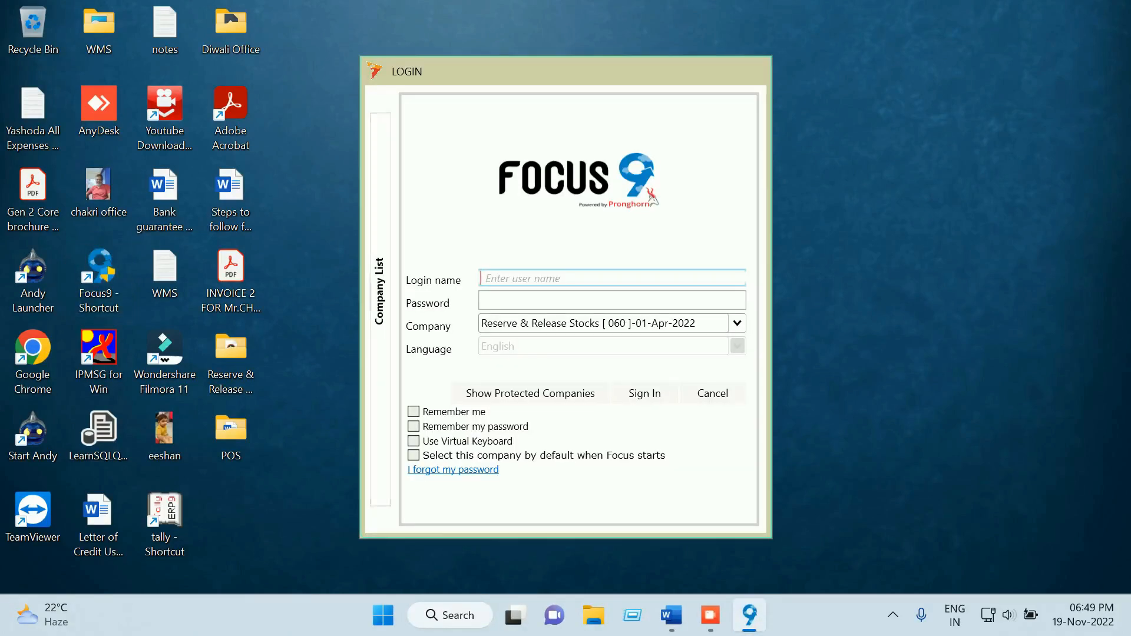
{"action": "left_click", "coordinate": [379, 291]}
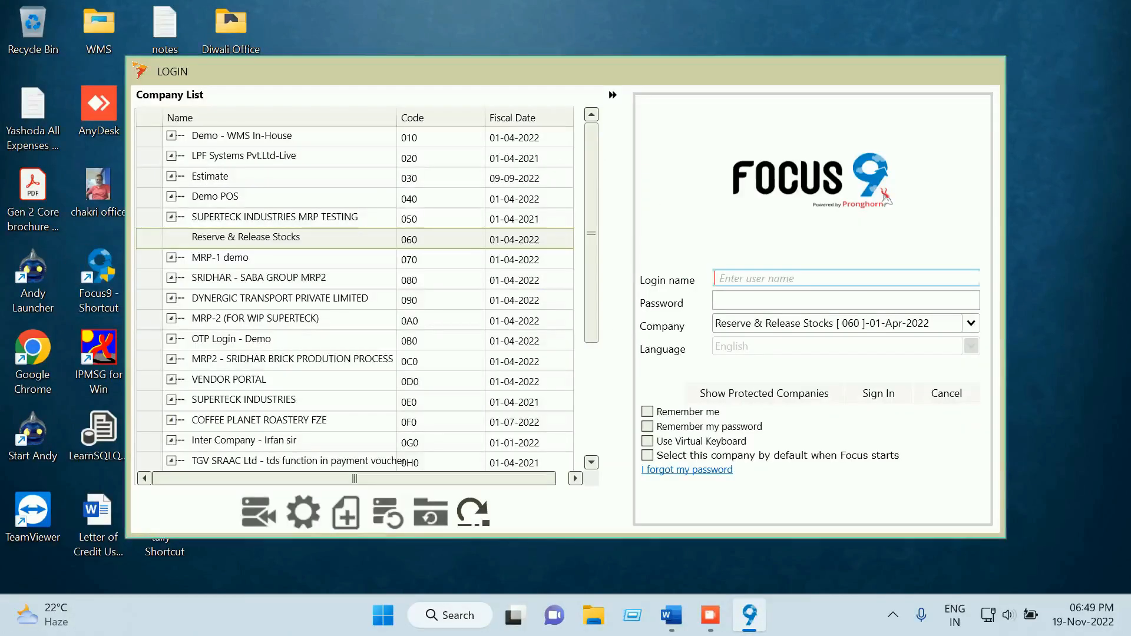
{"action": "left_click", "coordinate": [235, 197]}
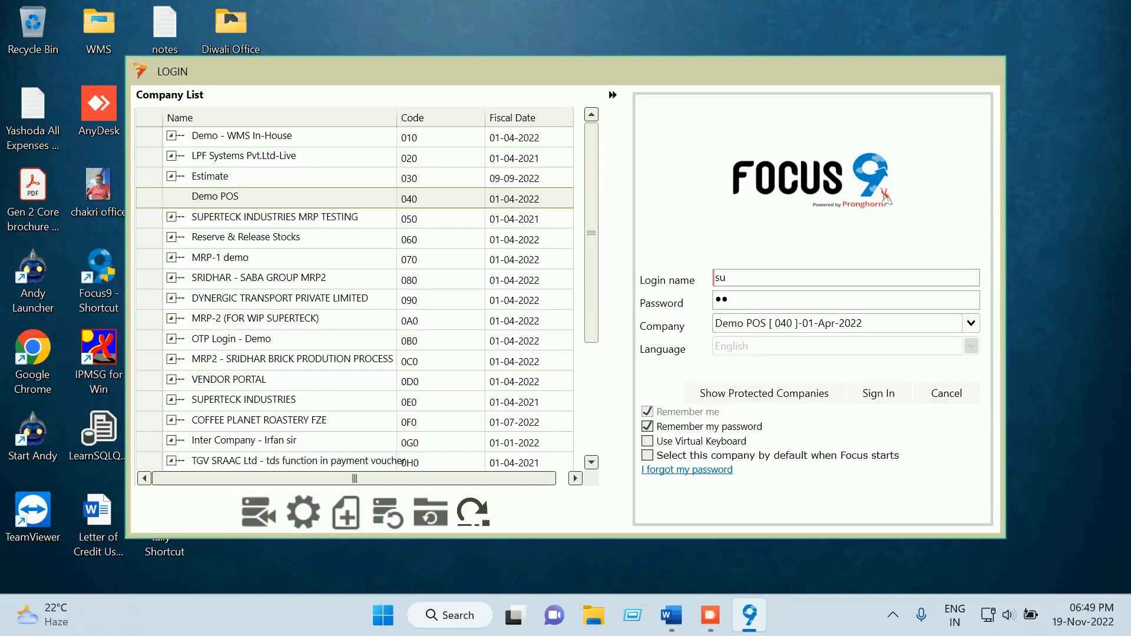
{"action": "left_click", "coordinate": [878, 394]}
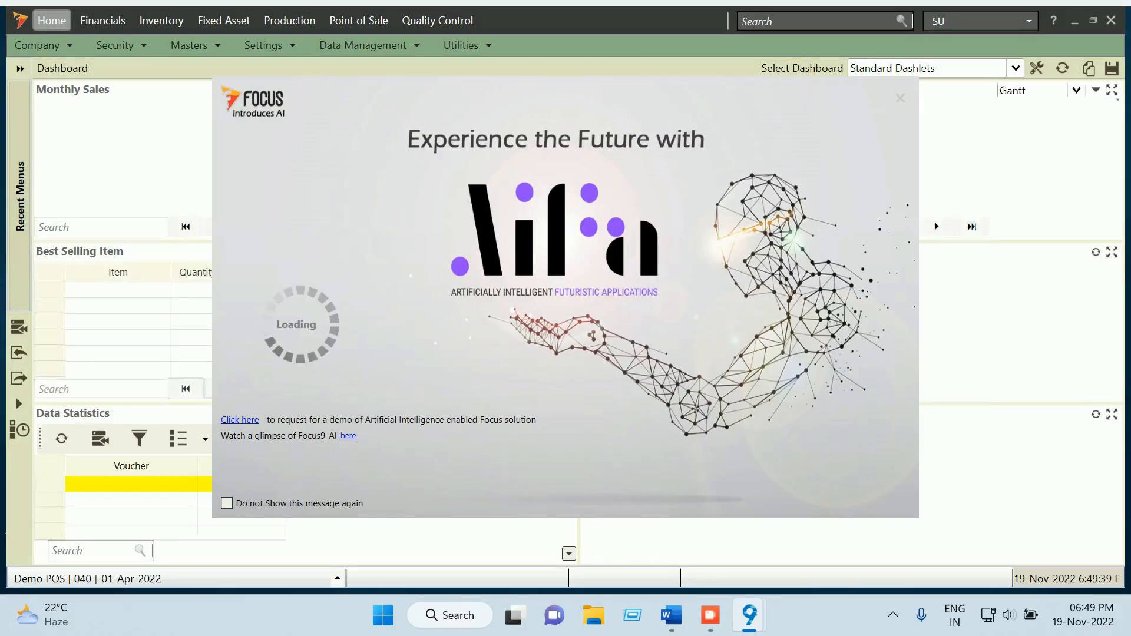
{"action": "key", "text": "Escape"}
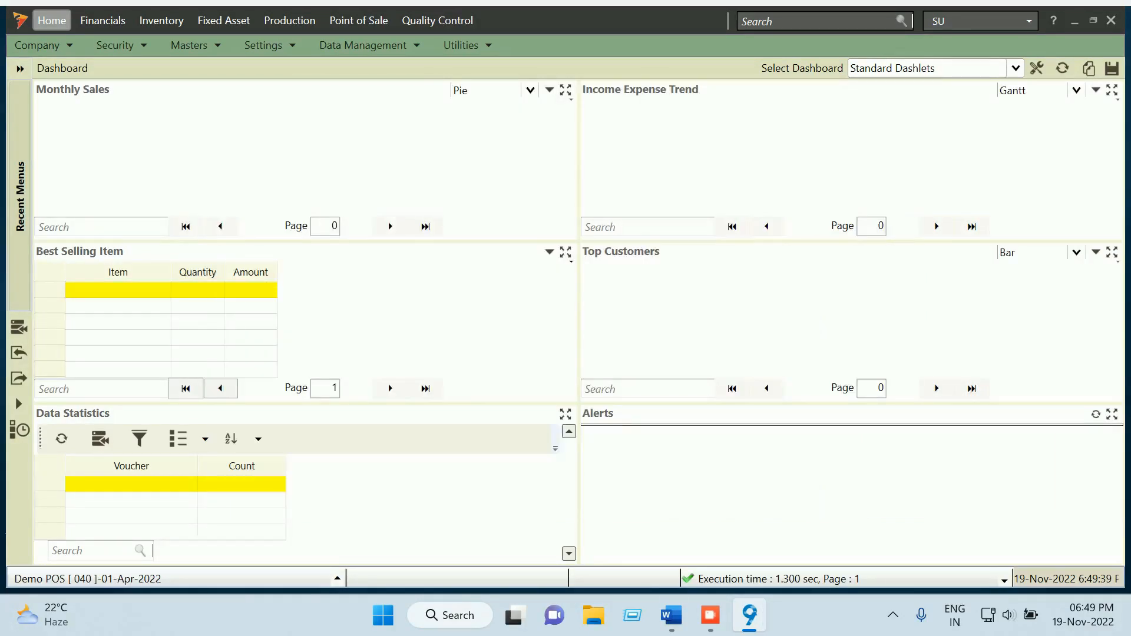
{"action": "left_click", "coordinate": [671, 615]}
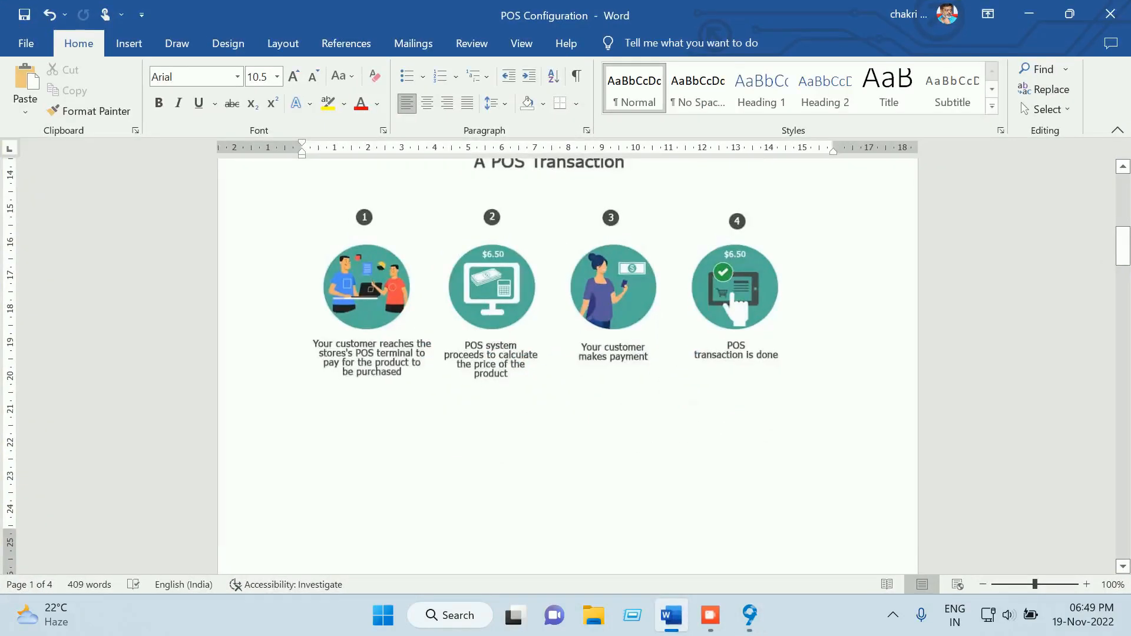
{"action": "scroll", "coordinate": [567, 366], "scroll_direction": "down", "scroll_amount": 10}
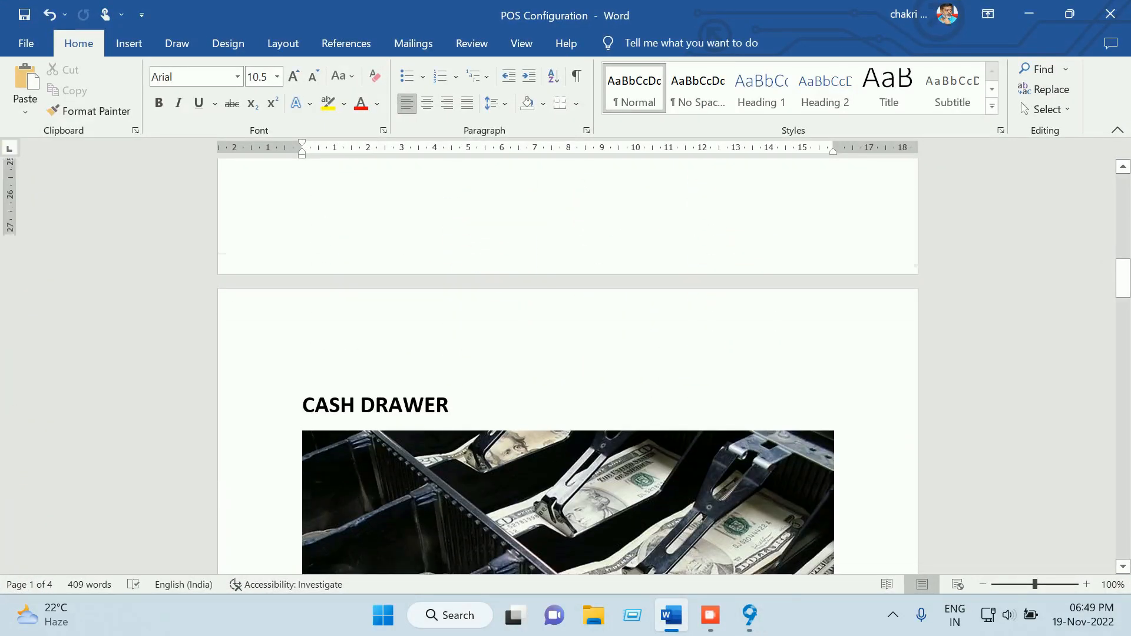
{"action": "scroll", "coordinate": [567, 365], "scroll_direction": "down", "scroll_amount": 5}
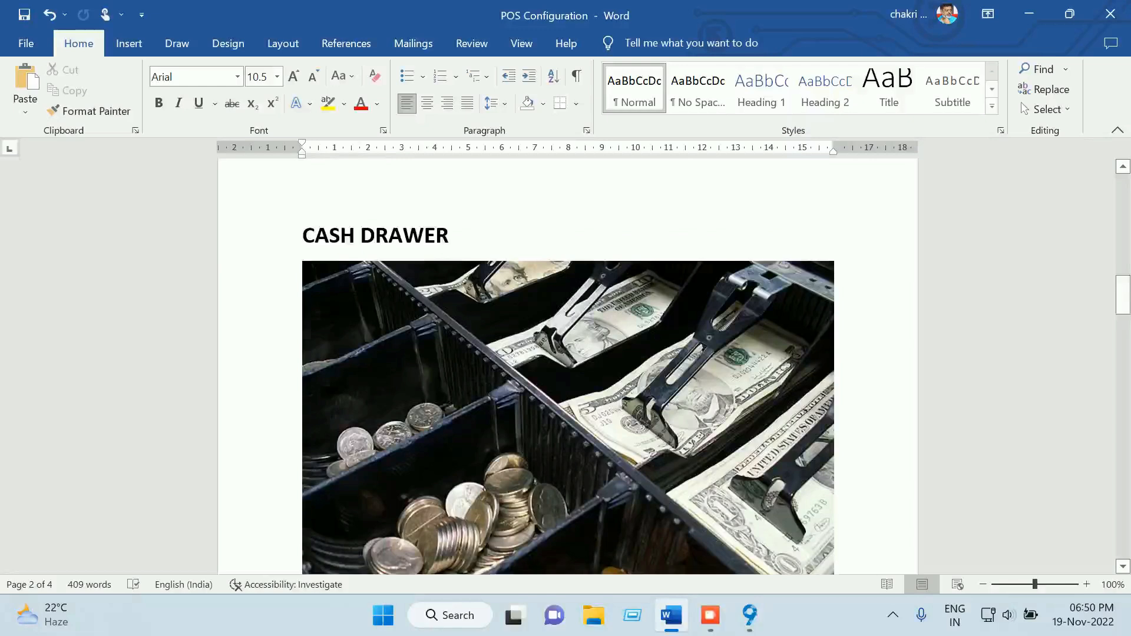
{"action": "scroll", "coordinate": [568, 365], "scroll_direction": "down", "scroll_amount": 7}
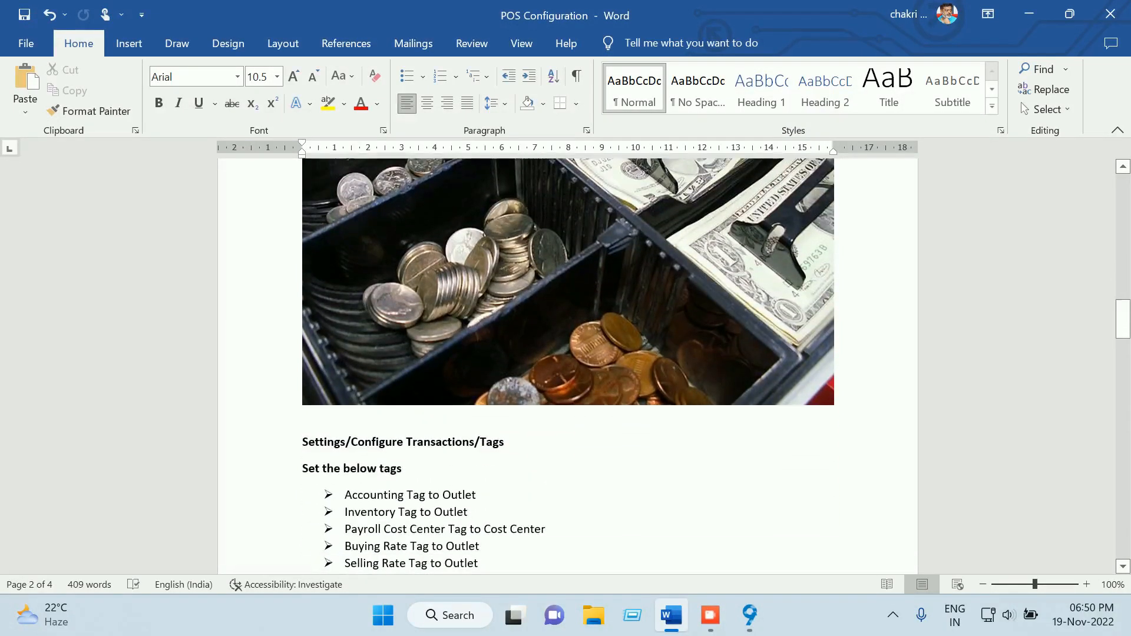
{"action": "scroll", "coordinate": [568, 365], "scroll_direction": "down", "scroll_amount": 5}
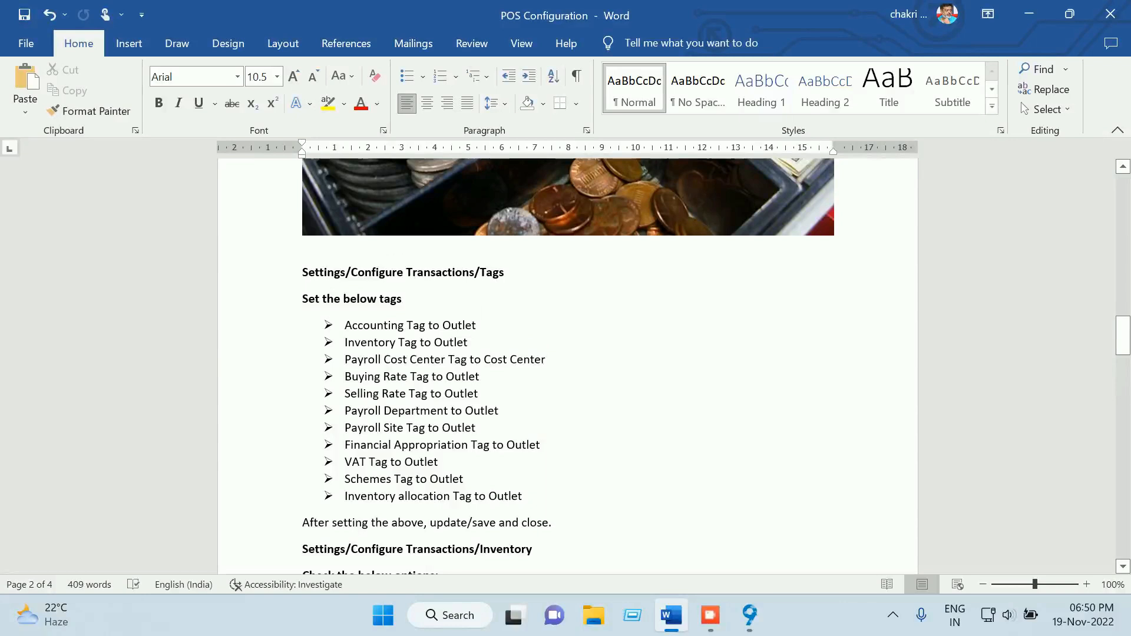
{"action": "scroll", "coordinate": [568, 365], "scroll_direction": "down", "scroll_amount": 3}
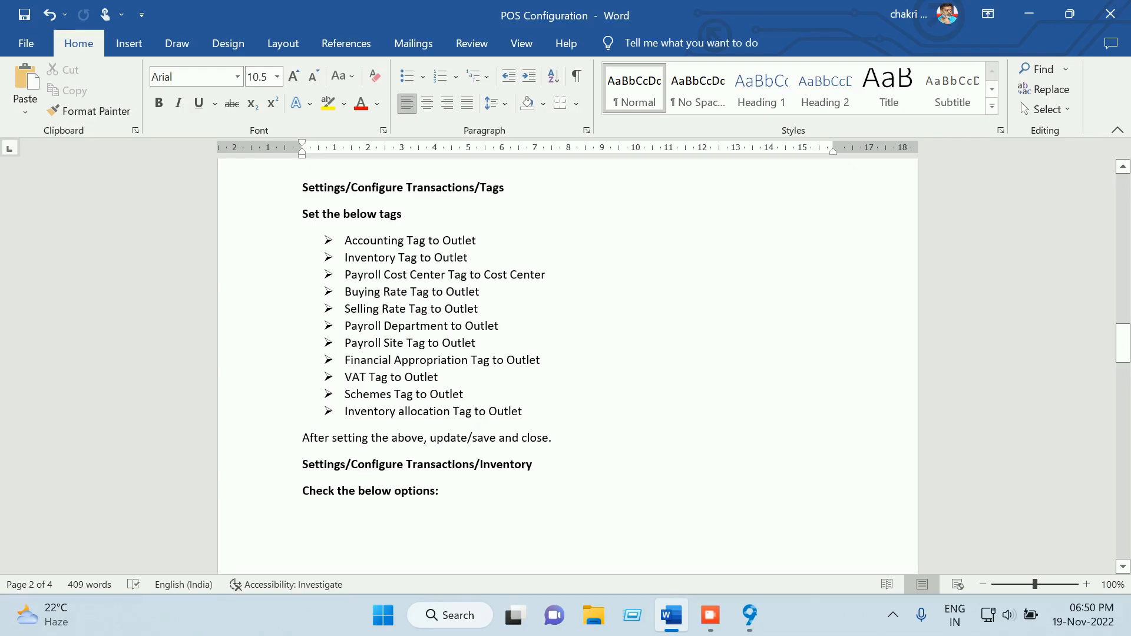
{"action": "left_click_drag", "start_coordinate": [505, 187], "coordinate": [480, 188]}
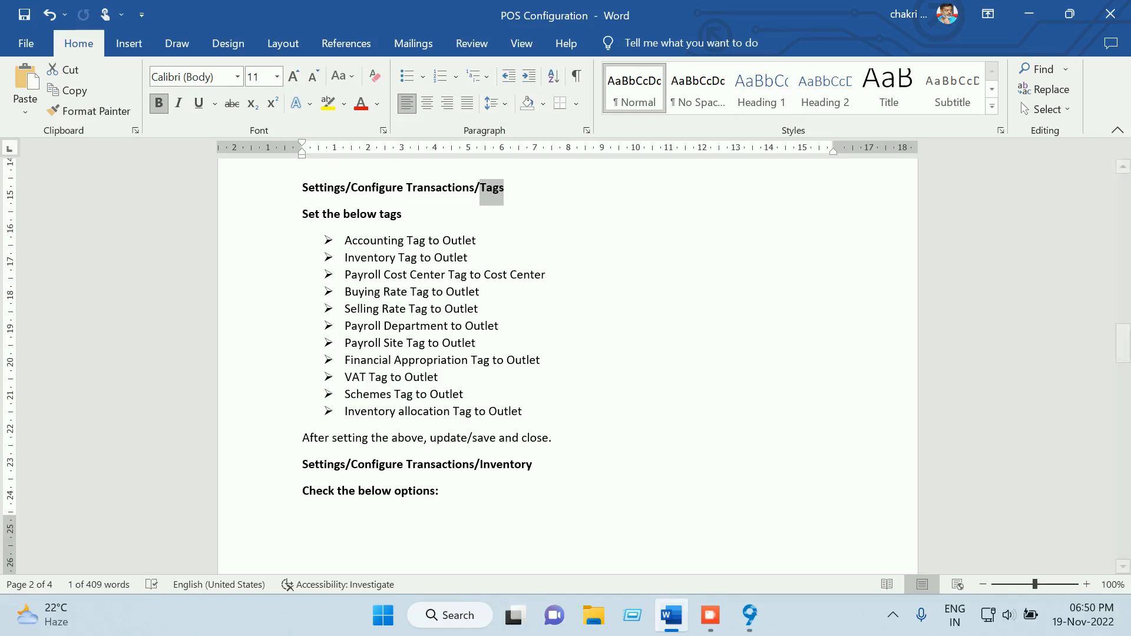
{"action": "left_click", "coordinate": [749, 614]}
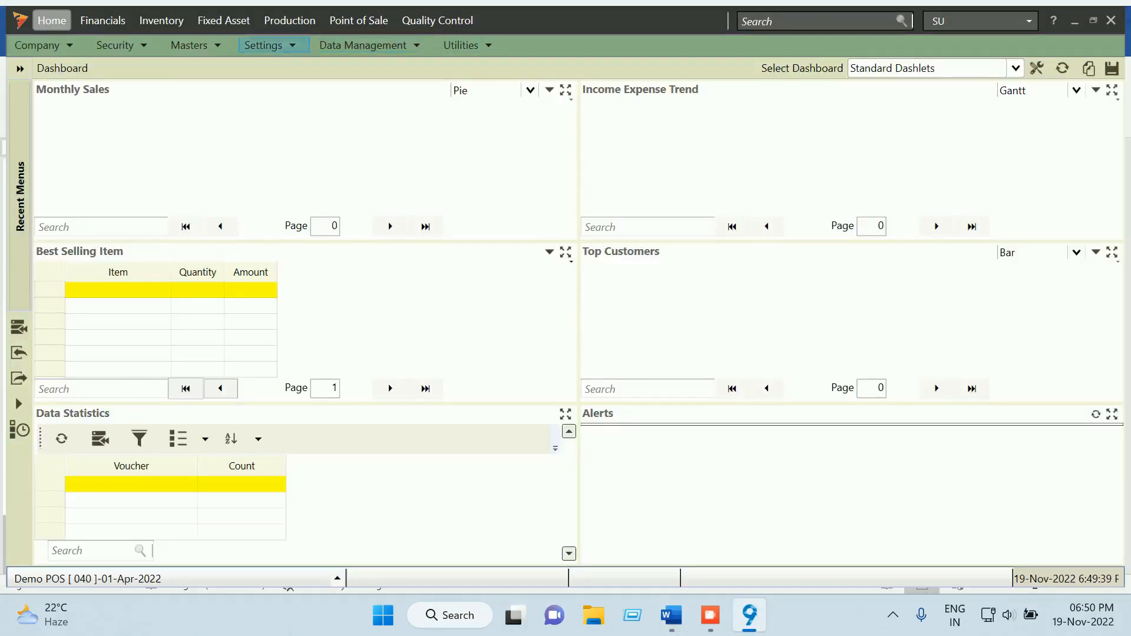
Open Configure Transactions from Settings and keep the Inventory tag as Outlet
{"action": "left_click", "coordinate": [266, 46]}
{"action": "left_click", "coordinate": [266, 45]}
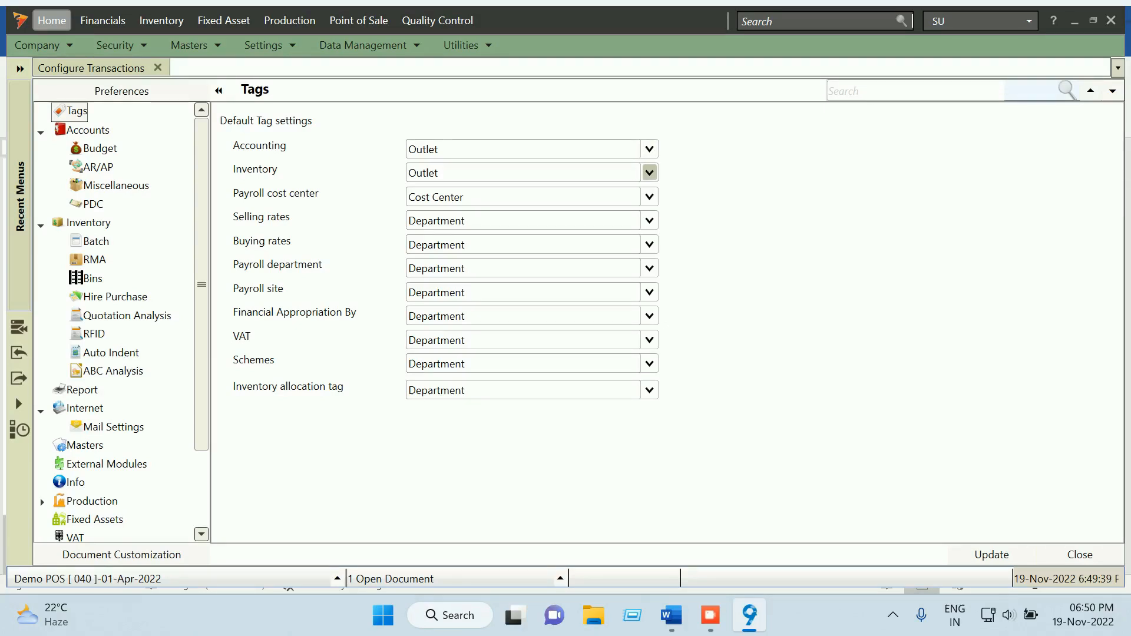
{"action": "left_click", "coordinate": [649, 173]}
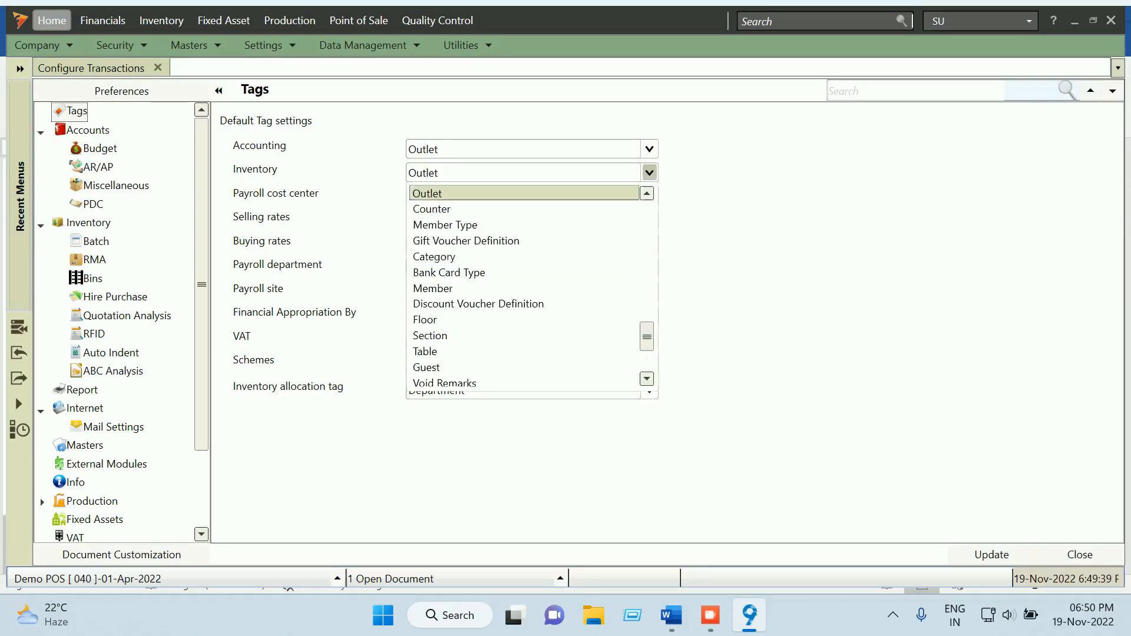
{"action": "left_click", "coordinate": [649, 172]}
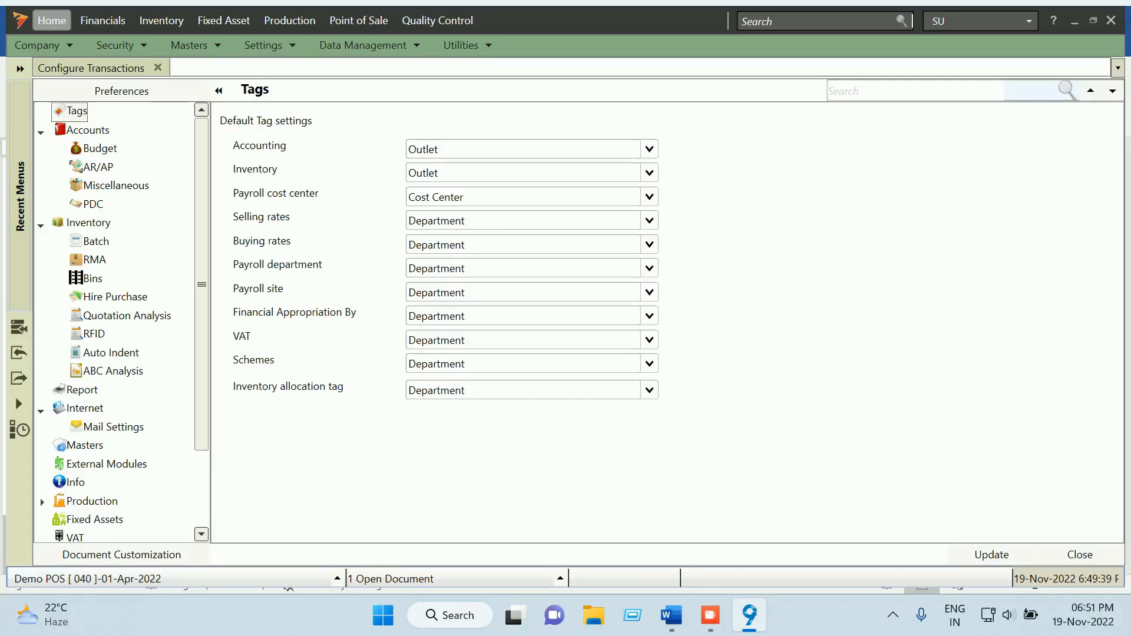
Set both the Selling rates and Buying rates tags to Outlet
{"action": "left_click", "coordinate": [649, 221]}
{"action": "key", "text": "o"}
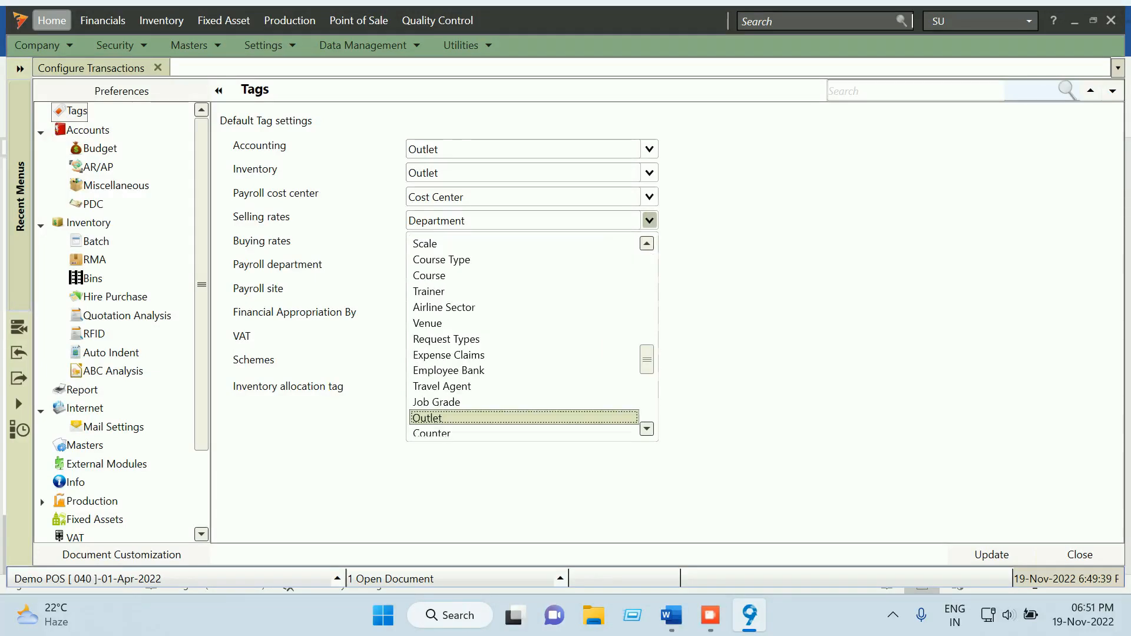
{"action": "key", "text": "Down"}
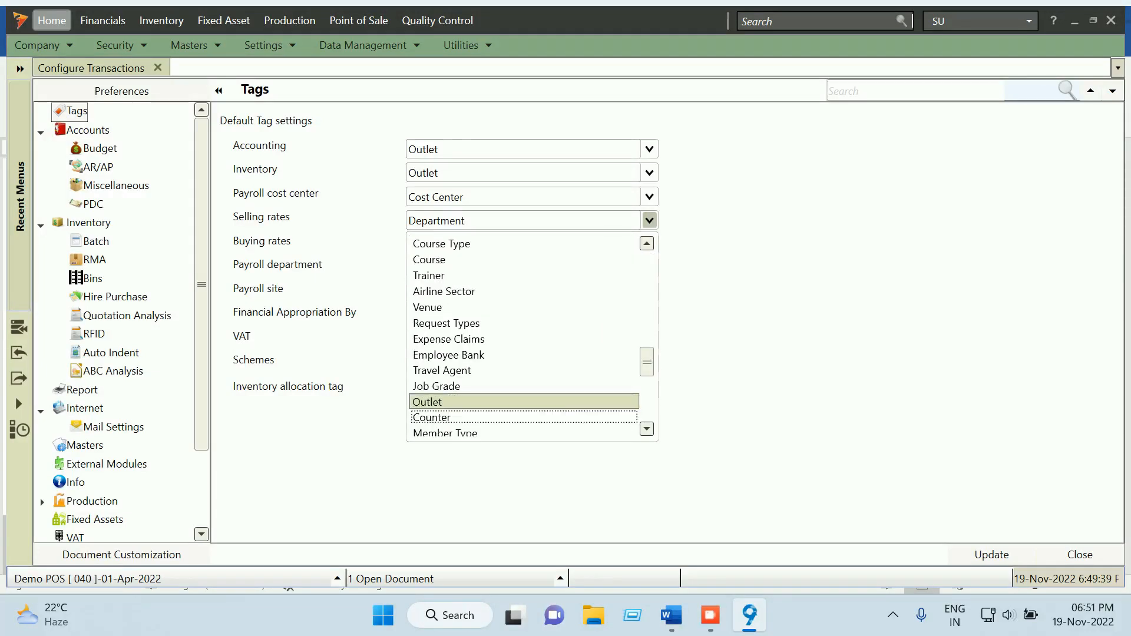
{"action": "left_click", "coordinate": [530, 402]}
{"action": "left_click", "coordinate": [649, 244]}
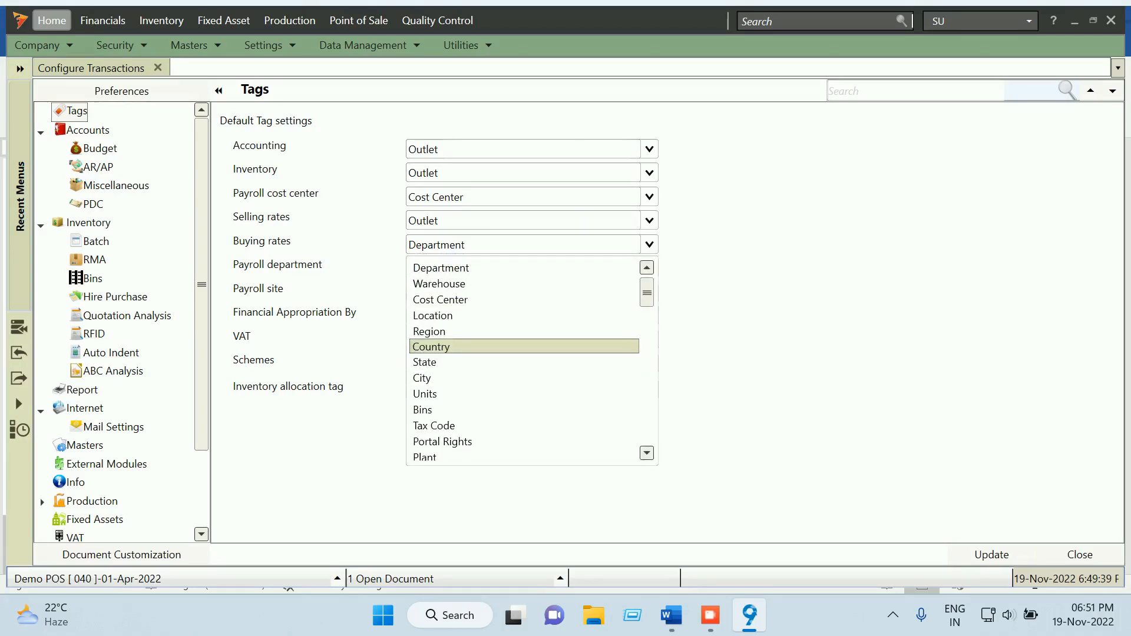
{"action": "key", "text": "o"}
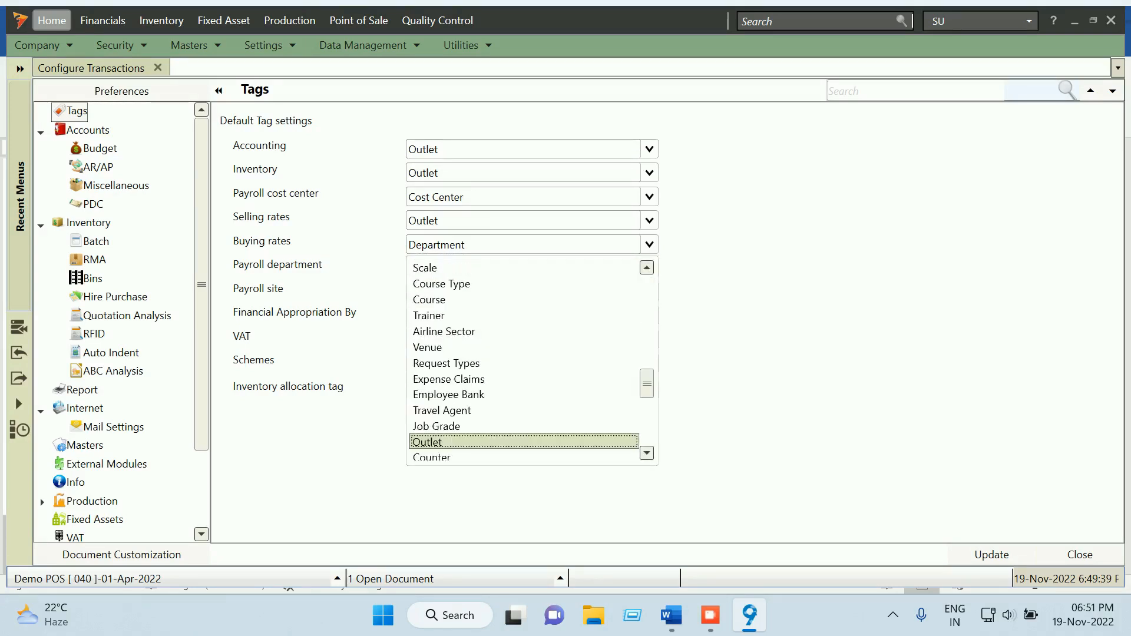
{"action": "key", "text": "Up"}
{"action": "key", "text": "Up"}
{"action": "key", "text": "Down"}
{"action": "key", "text": "Down"}
{"action": "key", "text": "Return"}
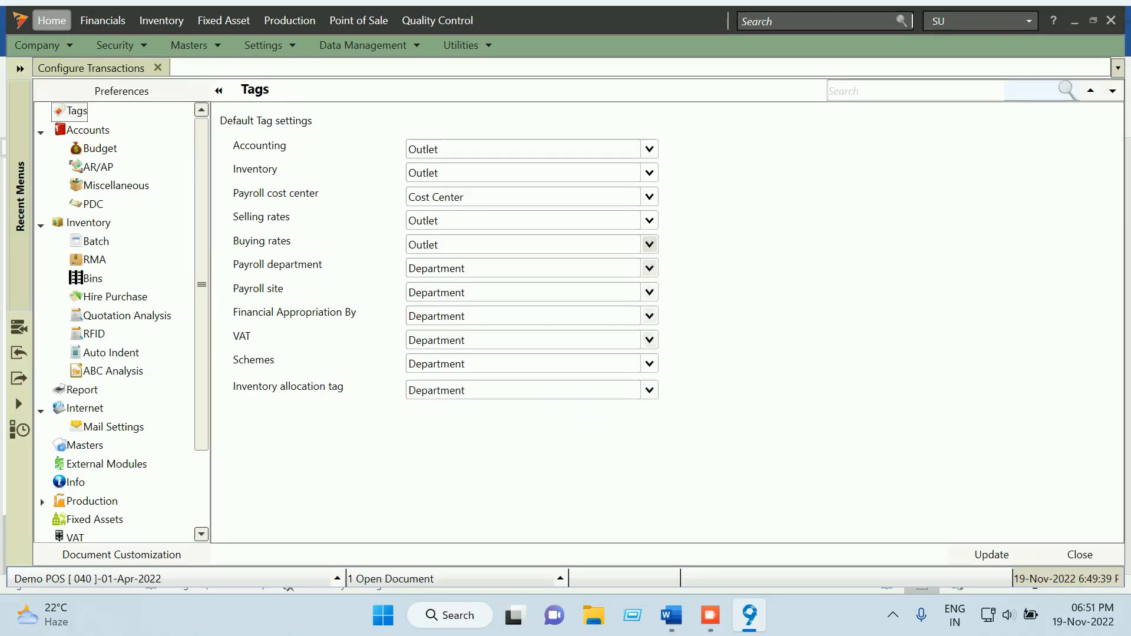
Choose Outlet as the Inventory allocation tag
{"action": "left_click", "coordinate": [649, 390]}
{"action": "key", "text": "o"}
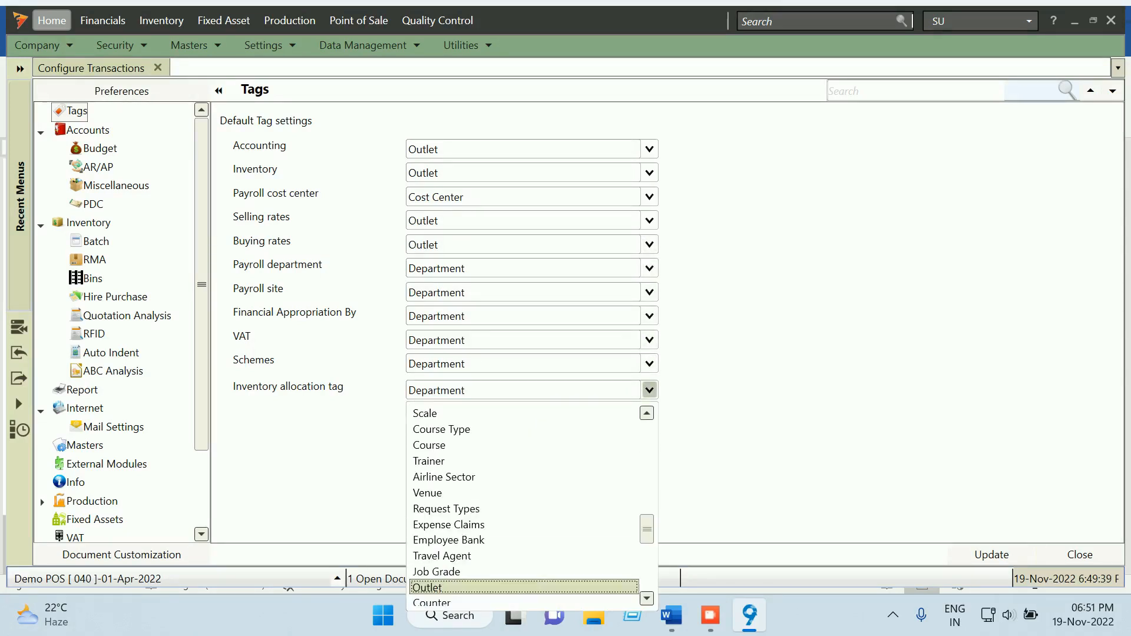
{"action": "key", "text": "u"}
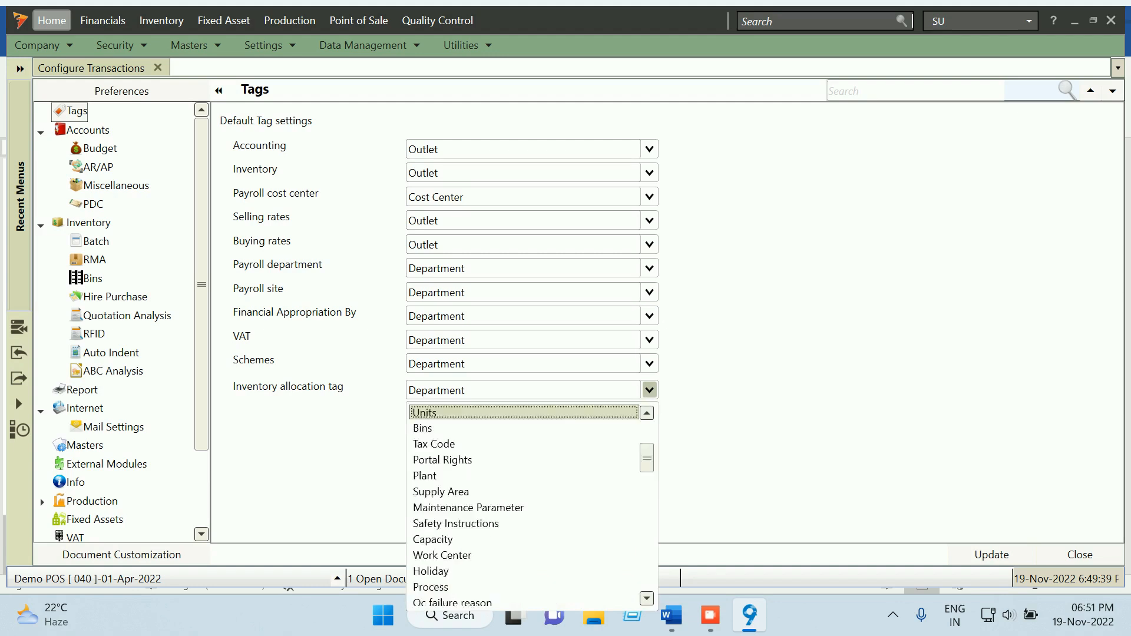
{"action": "key", "text": "o"}
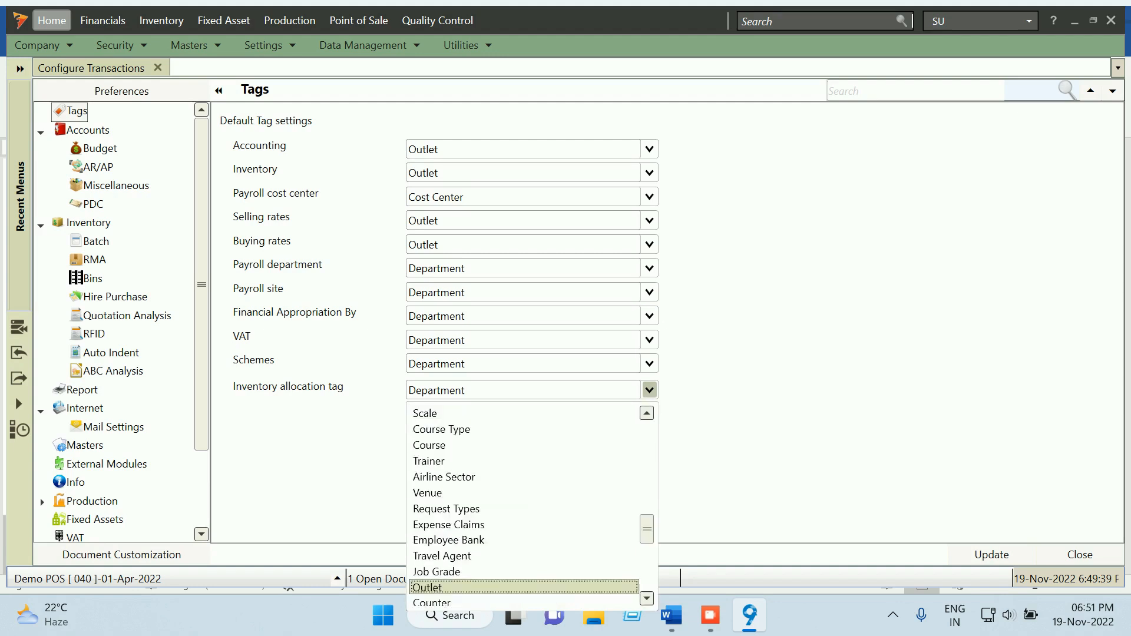
{"action": "key", "text": "Down"}
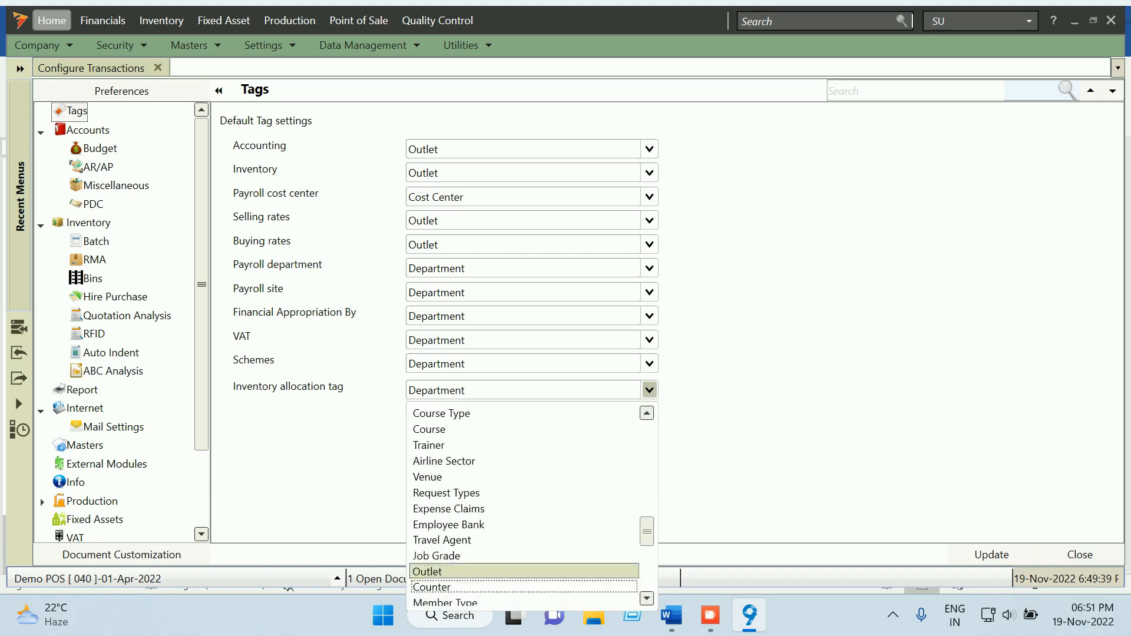
{"action": "left_click", "coordinate": [524, 571]}
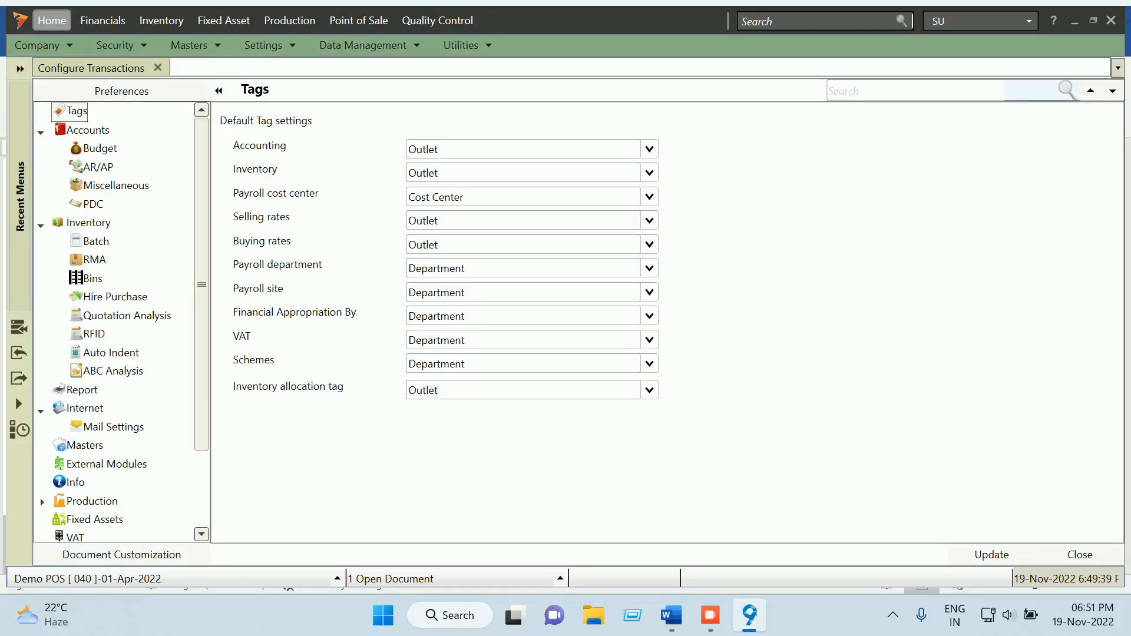
Save the updated tag settings and bring the POS Configuration notes to the front
{"action": "left_click", "coordinate": [991, 554]}
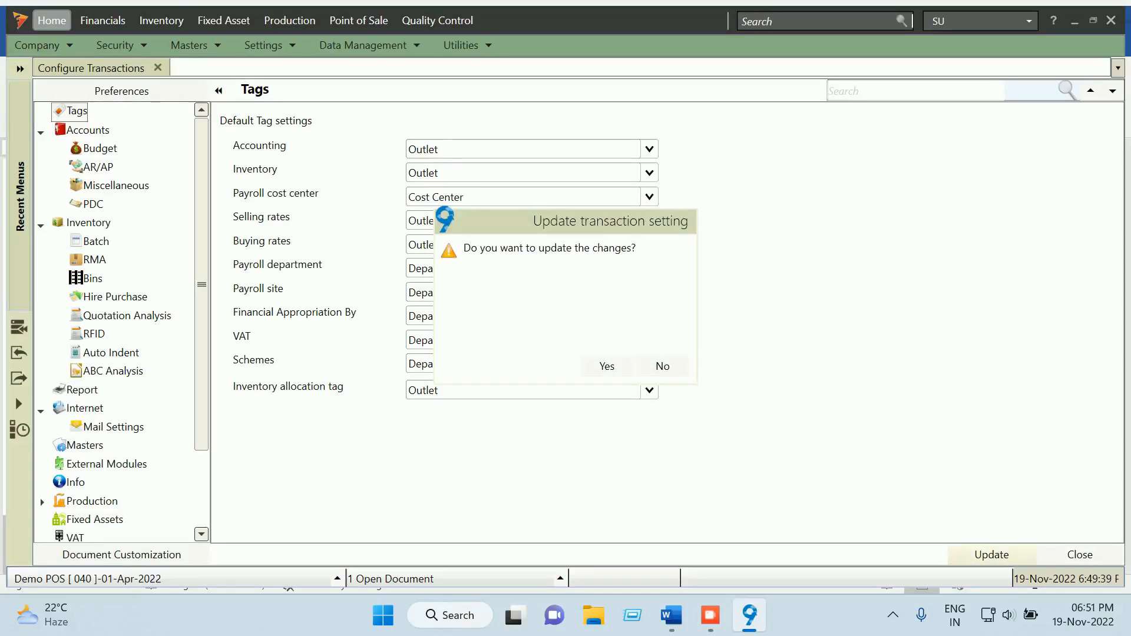
{"action": "left_click", "coordinate": [607, 366]}
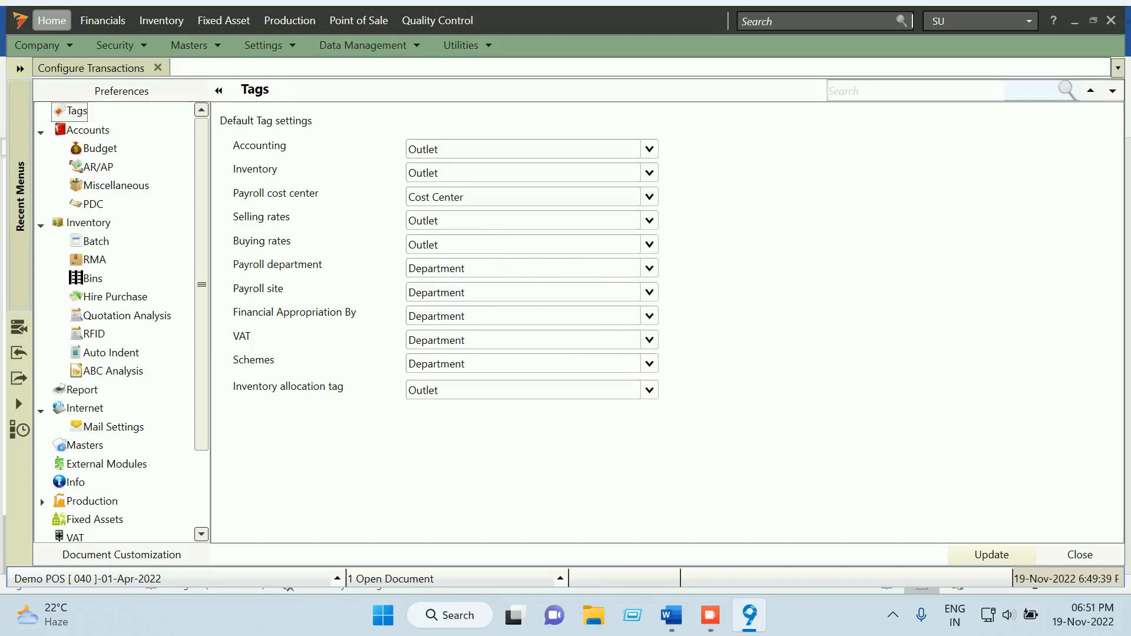
{"action": "left_click", "coordinate": [671, 615]}
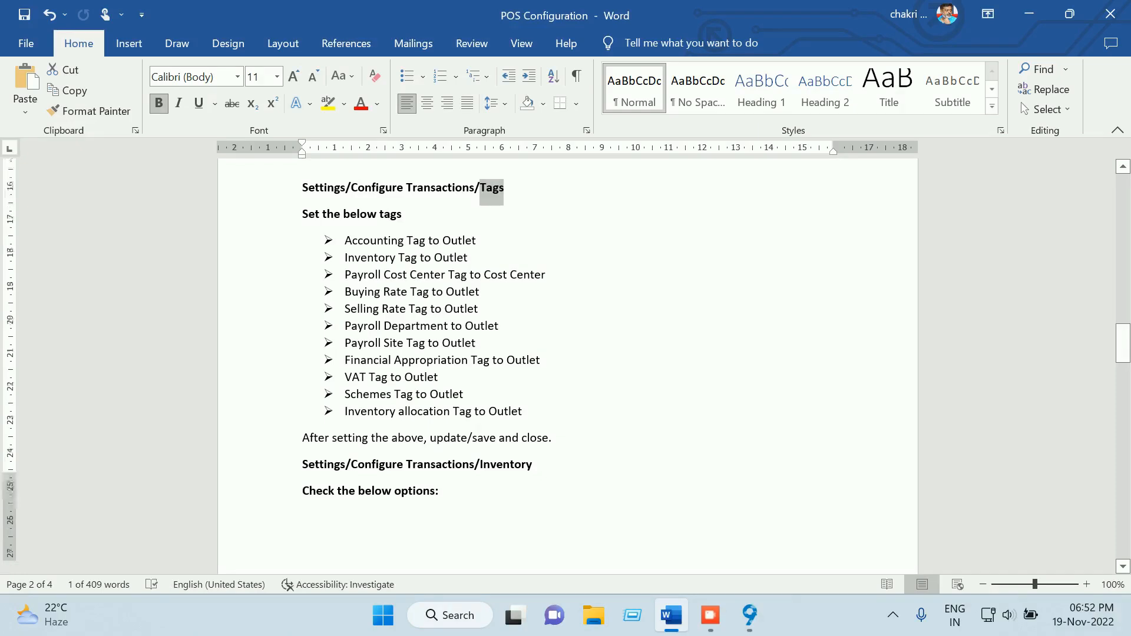
Scroll the Word notes down to the Inventory checklist, then return to Focus 9
{"action": "scroll", "coordinate": [567, 365], "scroll_direction": "down", "scroll_amount": 4}
{"action": "scroll", "coordinate": [567, 366], "scroll_direction": "down", "scroll_amount": 3}
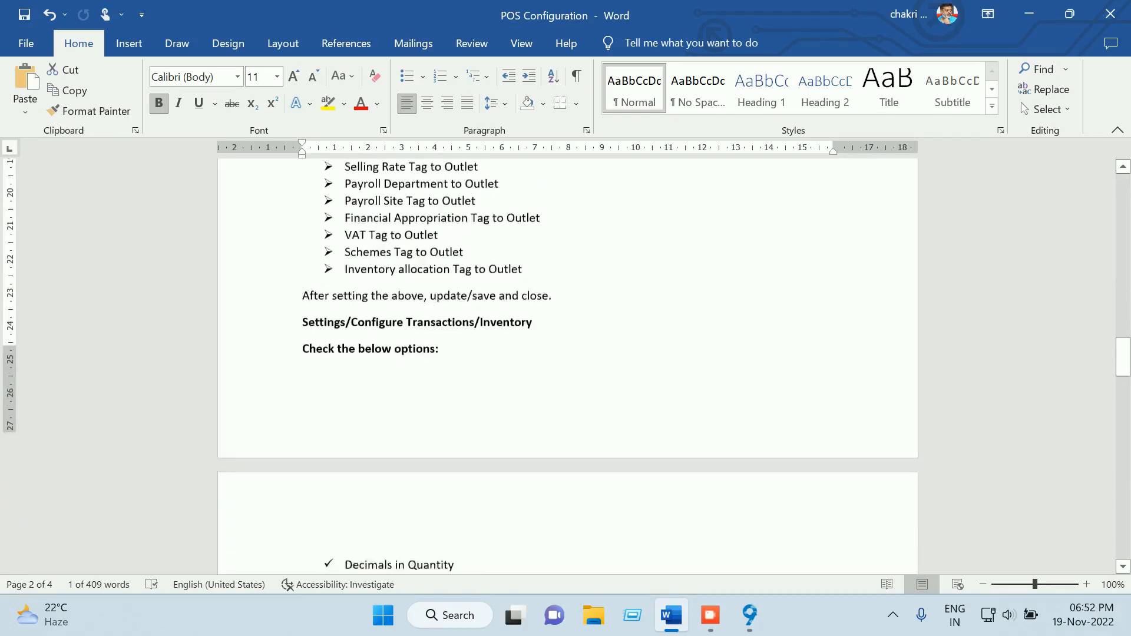
{"action": "scroll", "coordinate": [567, 365], "scroll_direction": "down", "scroll_amount": 2}
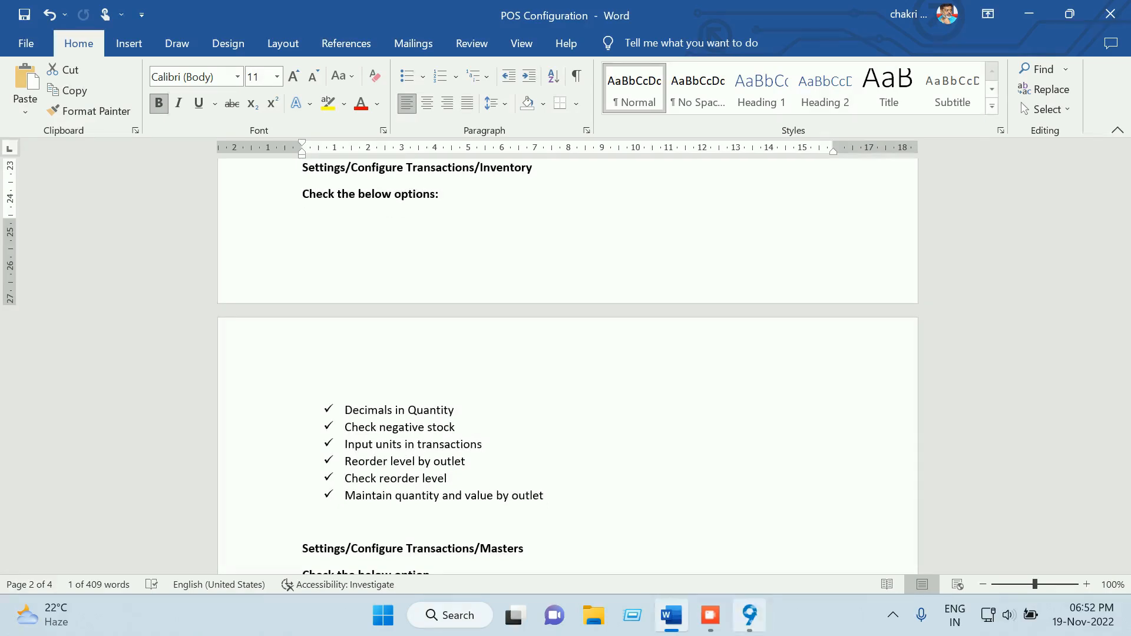
{"action": "left_click", "coordinate": [750, 614]}
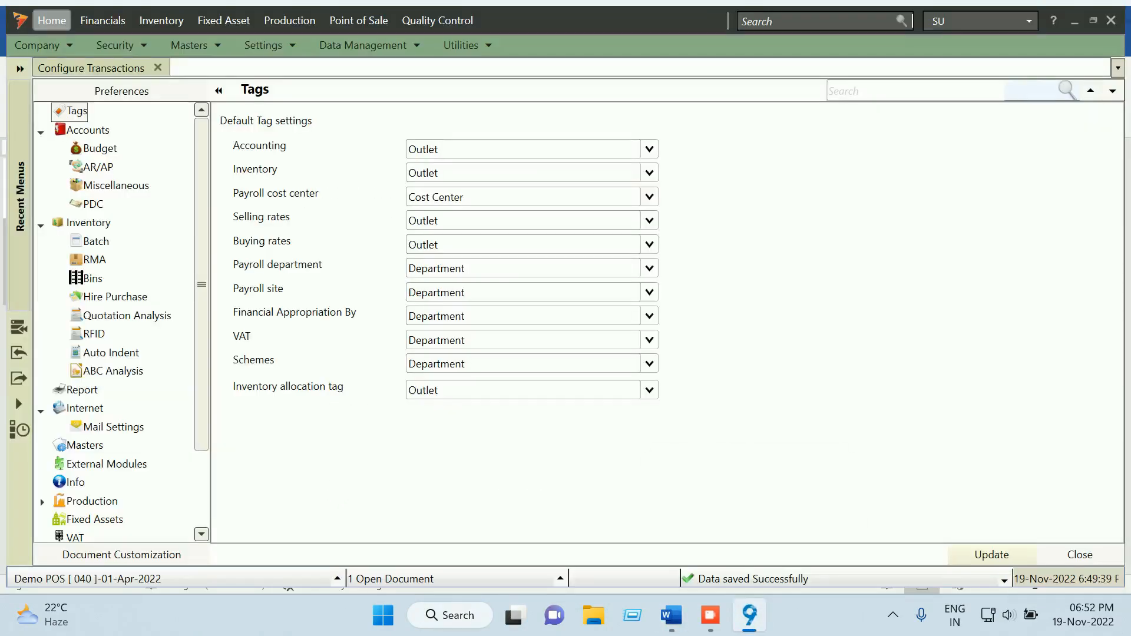
In the Inventory transaction settings, set Decimals in Quantity to 2
{"action": "left_click", "coordinate": [88, 222]}
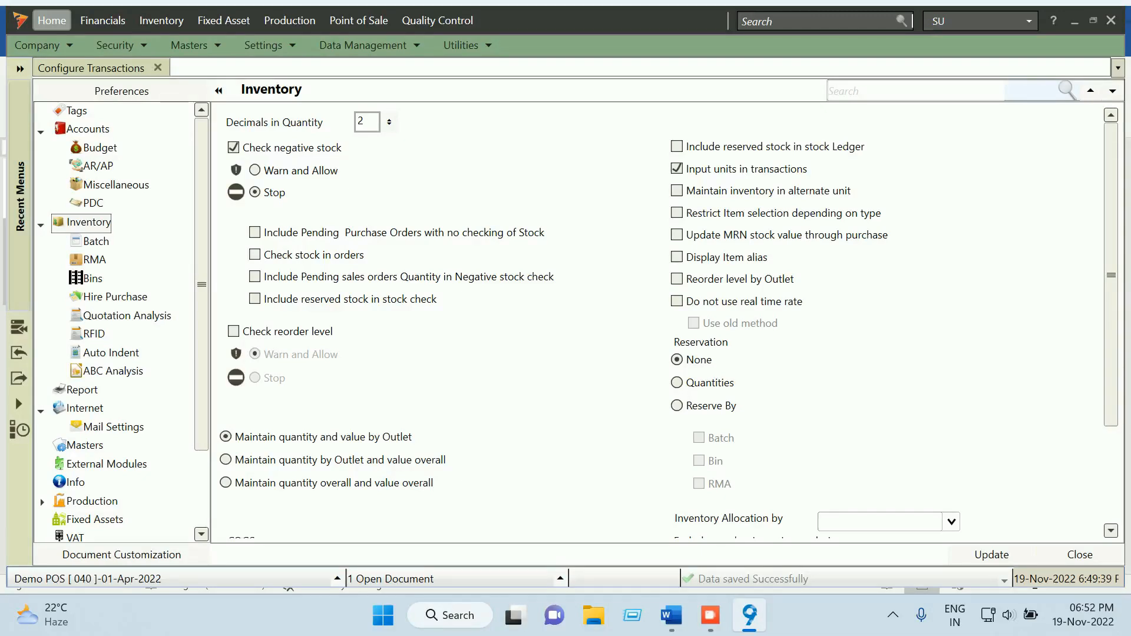
{"action": "left_click", "coordinate": [389, 119]}
{"action": "left_click", "coordinate": [389, 125]}
{"action": "left_click", "coordinate": [389, 124]}
{"action": "double_click", "coordinate": [361, 121]}
{"action": "key", "text": "Tab"}
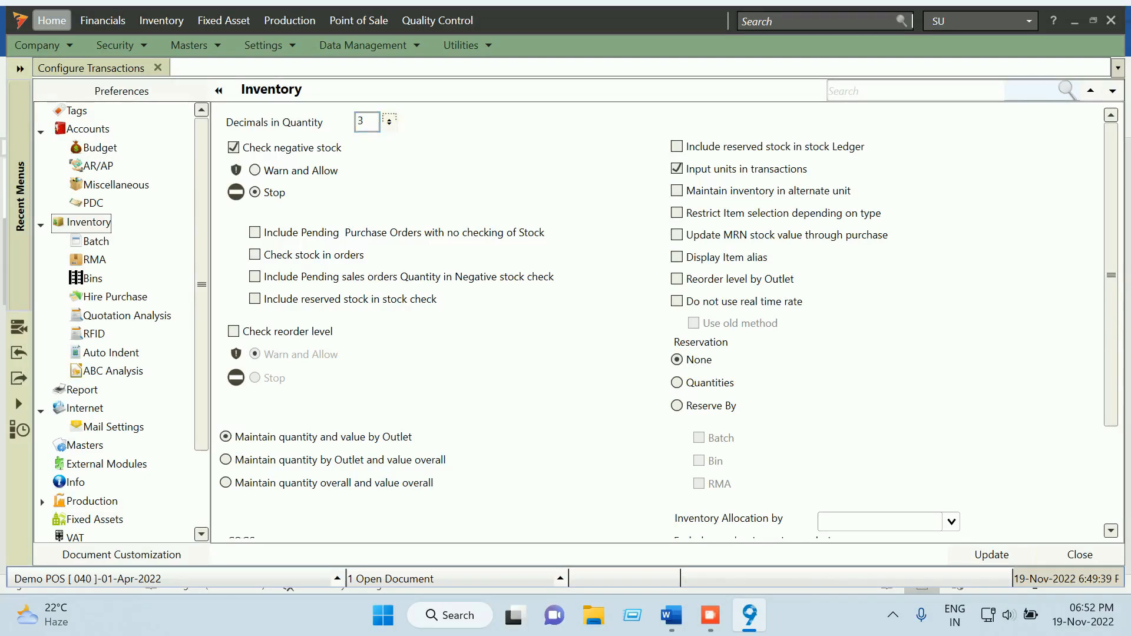
{"action": "left_click", "coordinate": [389, 125]}
Save the Inventory settings and switch back to the Word notes
{"action": "scroll", "coordinate": [663, 320], "scroll_direction": "down", "scroll_amount": 3}
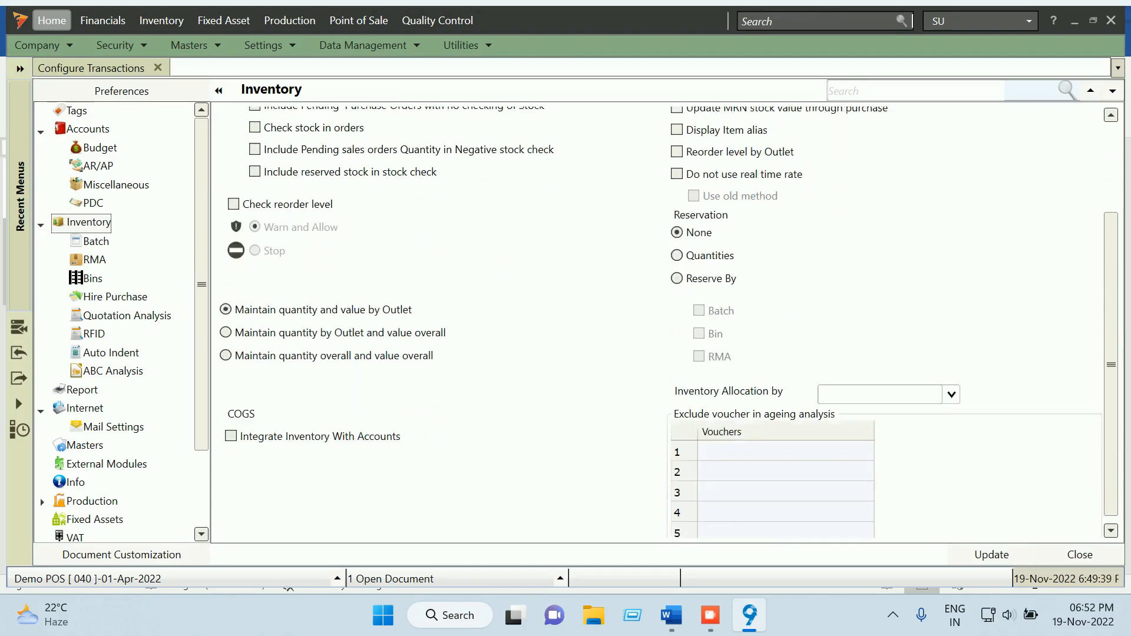
{"action": "scroll", "coordinate": [663, 319], "scroll_direction": "up", "scroll_amount": 1}
{"action": "scroll", "coordinate": [606, 318], "scroll_direction": "up", "scroll_amount": 2}
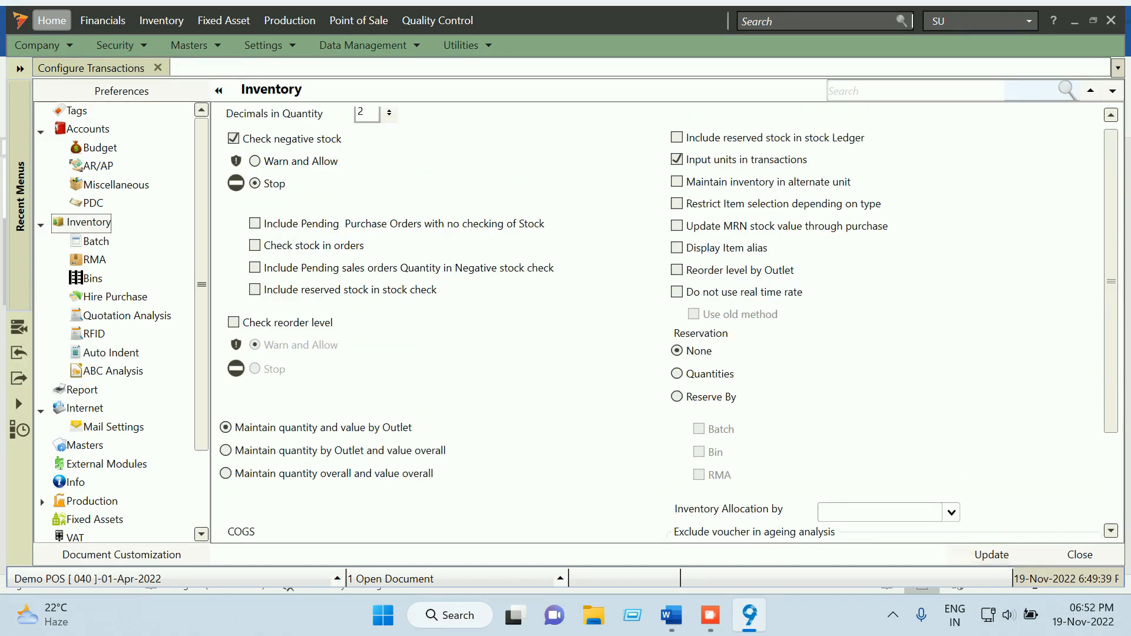
{"action": "left_click", "coordinate": [991, 554]}
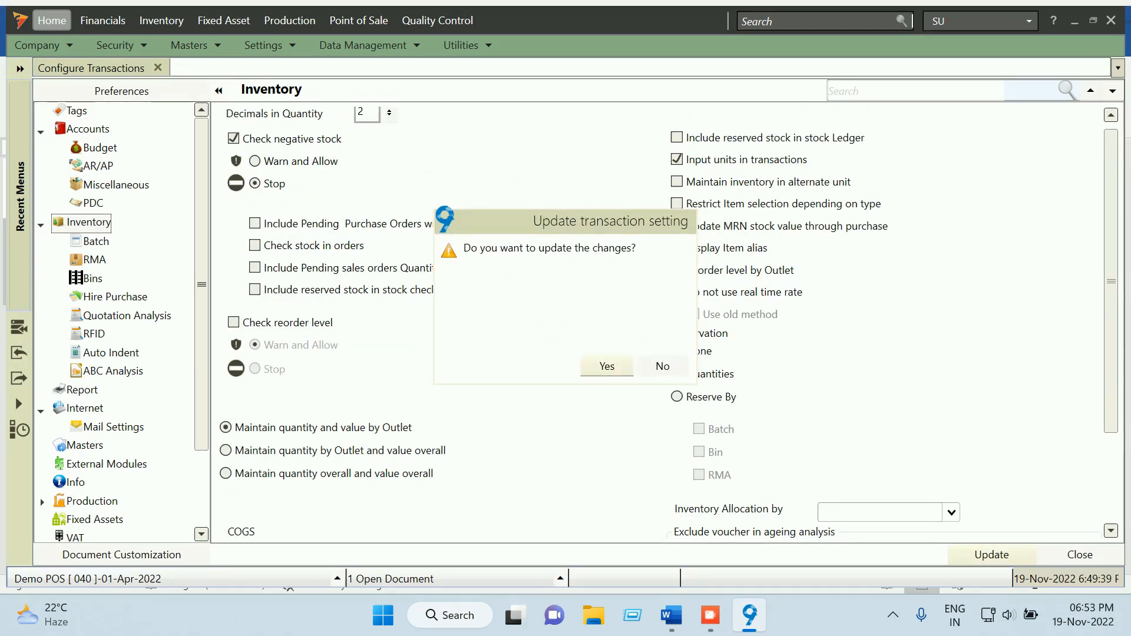
{"action": "left_click", "coordinate": [606, 367]}
{"action": "left_click", "coordinate": [671, 614]}
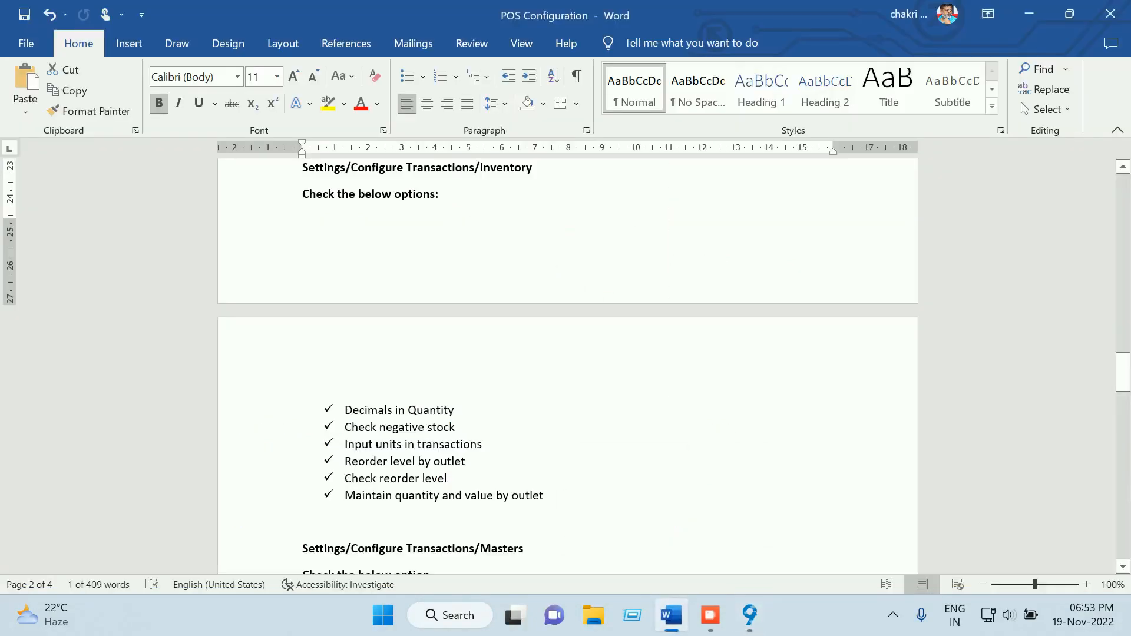
Read the Masters and POS checklists in Word, then minimize Word
{"action": "scroll", "coordinate": [568, 365], "scroll_direction": "down", "scroll_amount": 6}
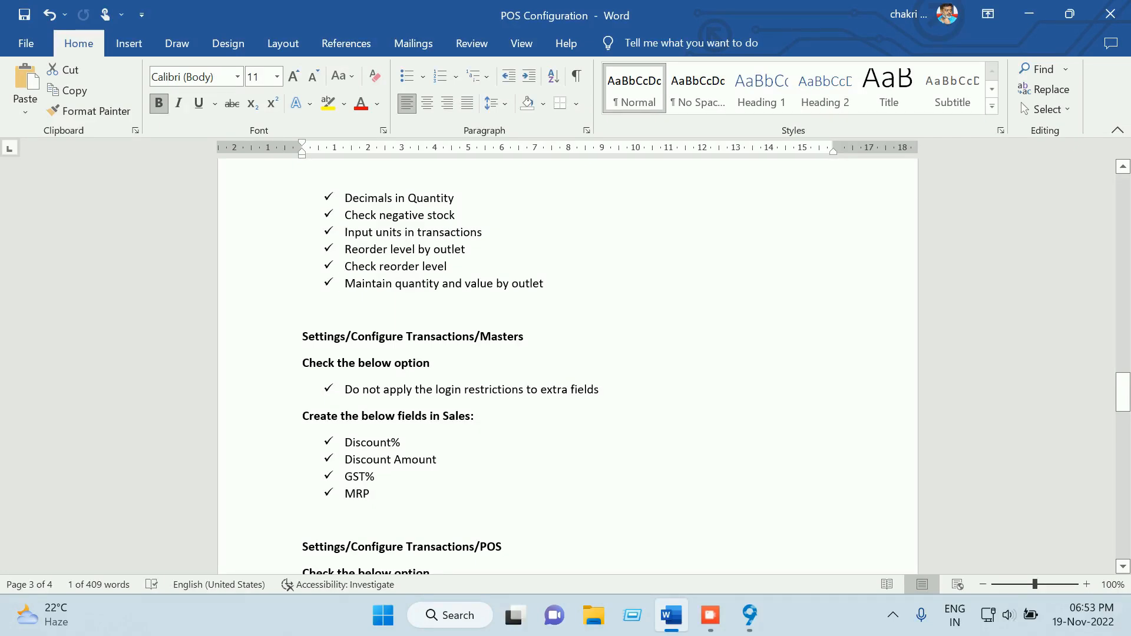
{"action": "scroll", "coordinate": [568, 365], "scroll_direction": "up", "scroll_amount": 2}
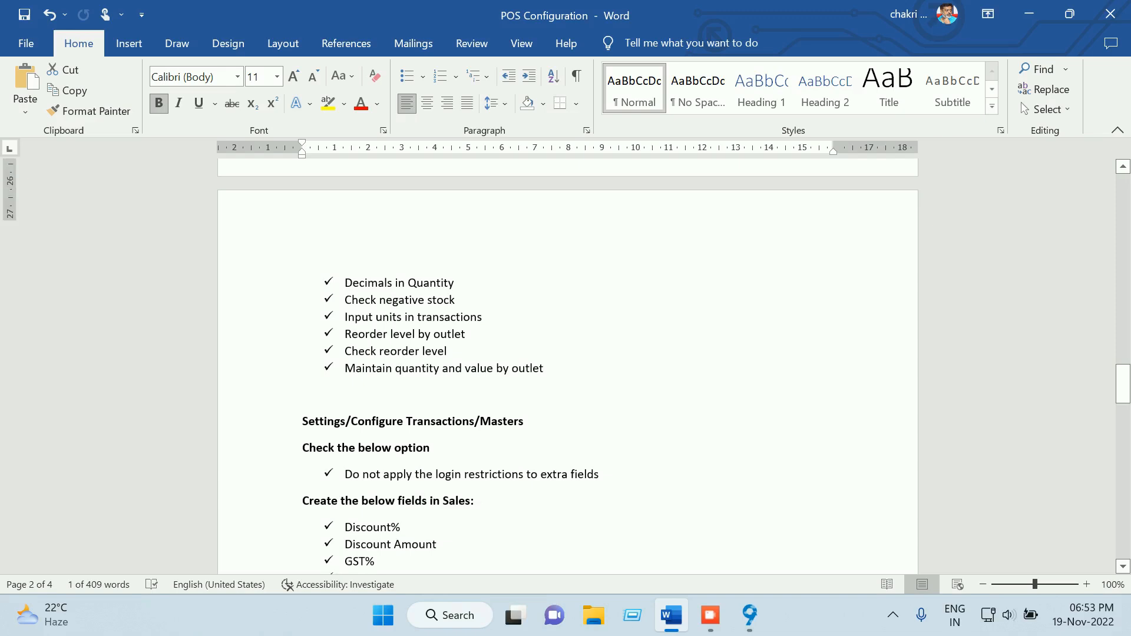
{"action": "scroll", "coordinate": [568, 365], "scroll_direction": "up", "scroll_amount": 2}
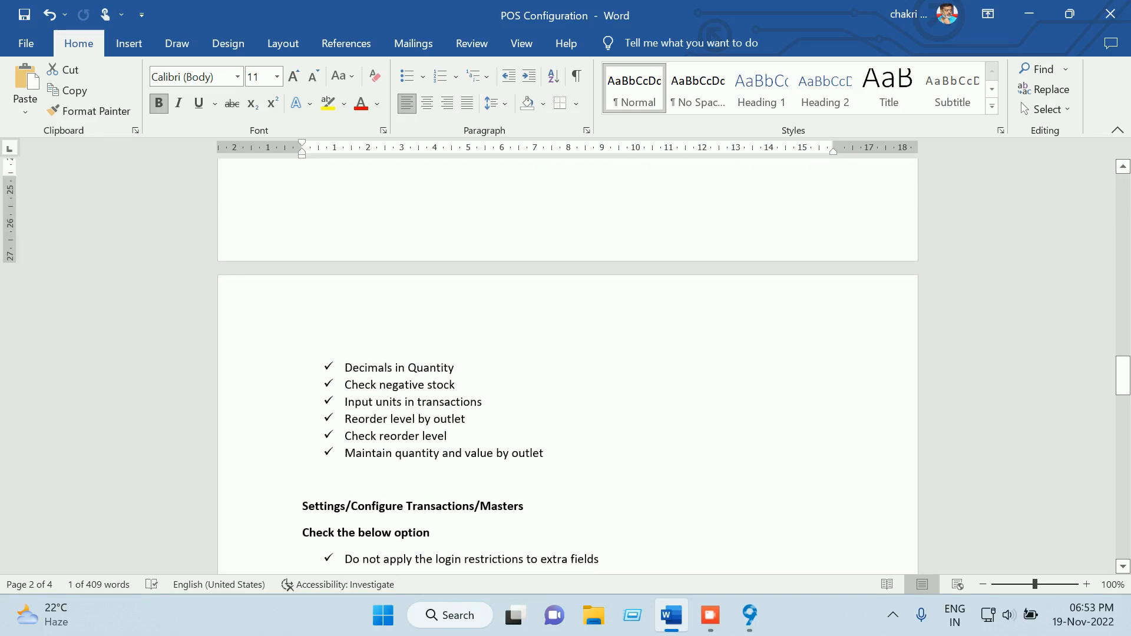
{"action": "scroll", "coordinate": [567, 365], "scroll_direction": "up", "scroll_amount": 2}
{"action": "scroll", "coordinate": [568, 365], "scroll_direction": "down", "scroll_amount": 4}
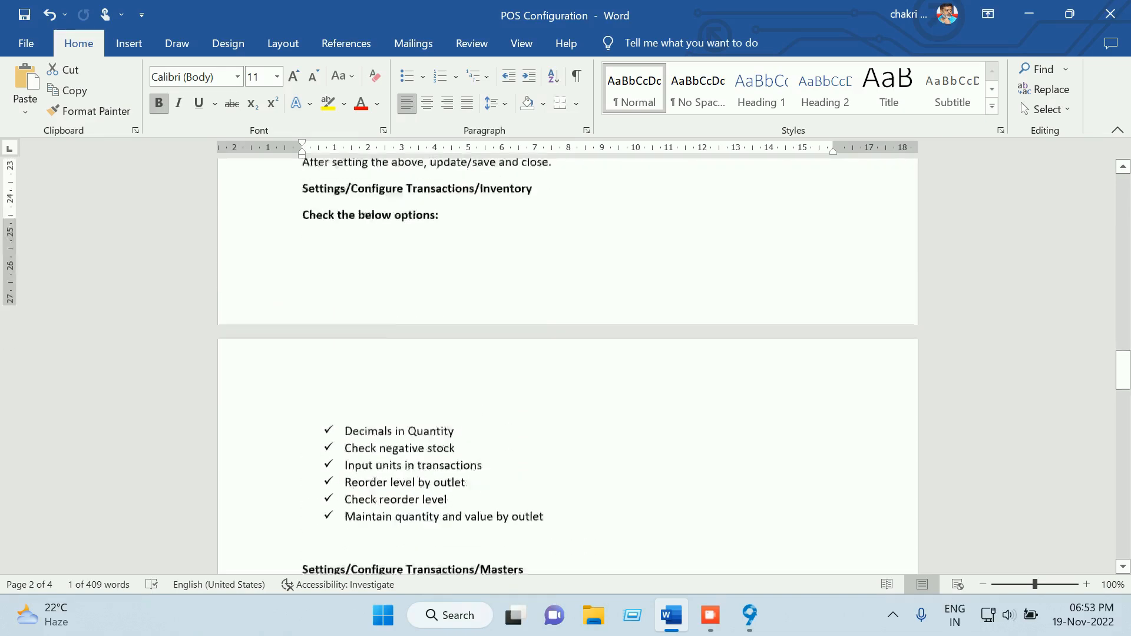
{"action": "scroll", "coordinate": [567, 365], "scroll_direction": "down", "scroll_amount": 1}
{"action": "scroll", "coordinate": [568, 365], "scroll_direction": "down", "scroll_amount": 2}
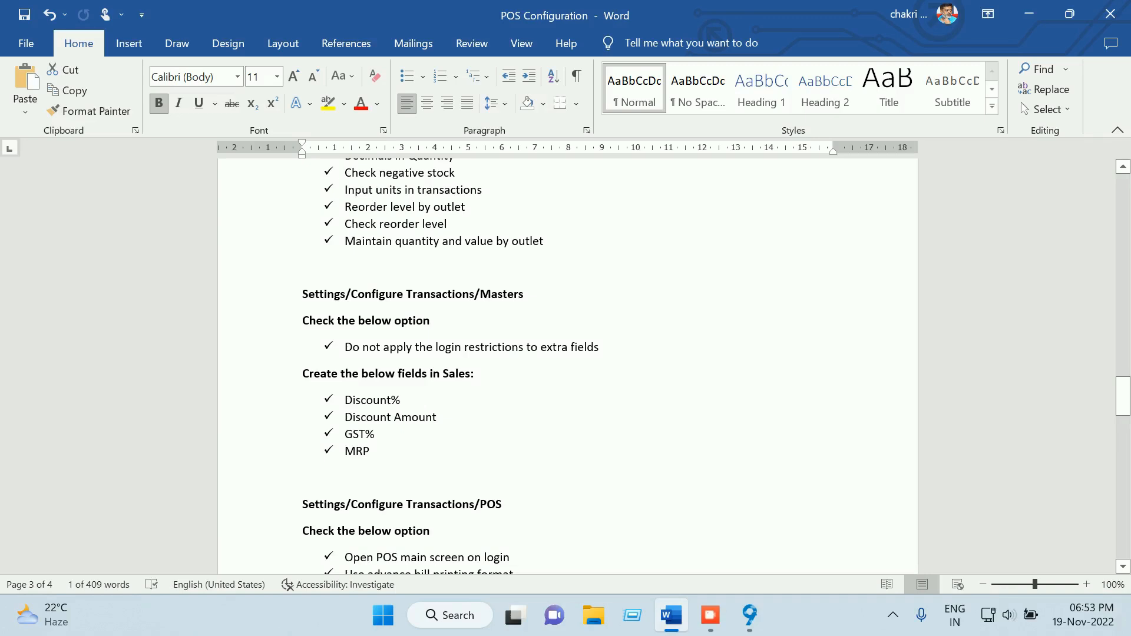
{"action": "left_click", "coordinate": [1029, 14]}
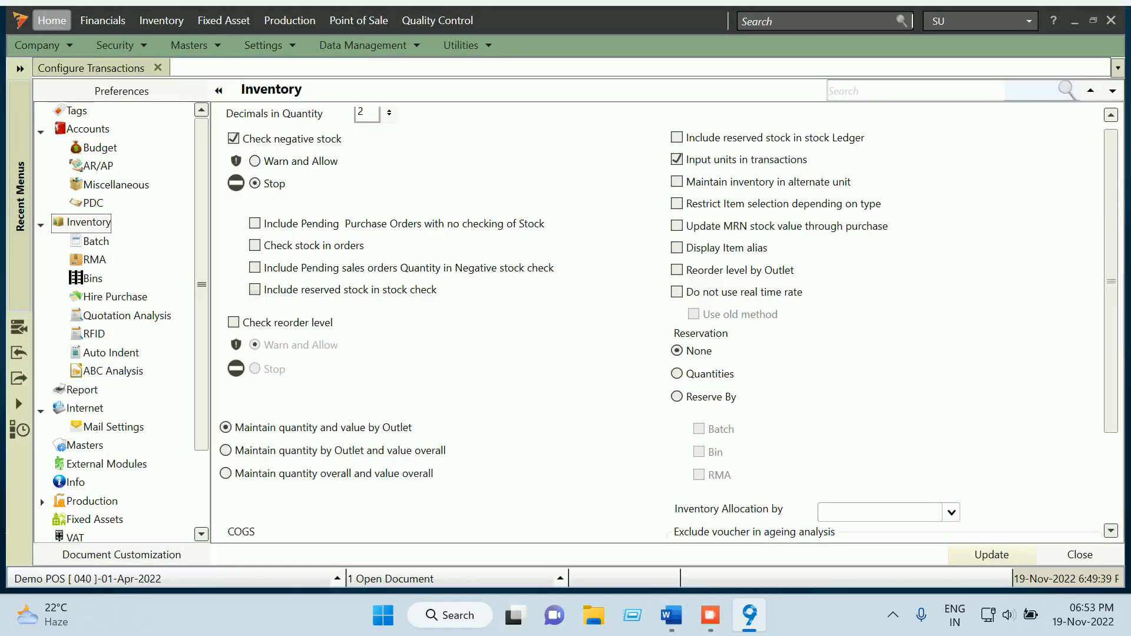
In Masters settings, check the Sales rate fields MRP, Landing Cost, Margin and GST%
{"action": "scroll", "coordinate": [255, 289], "scroll_direction": "down", "scroll_amount": 3}
{"action": "left_click", "coordinate": [84, 445]}
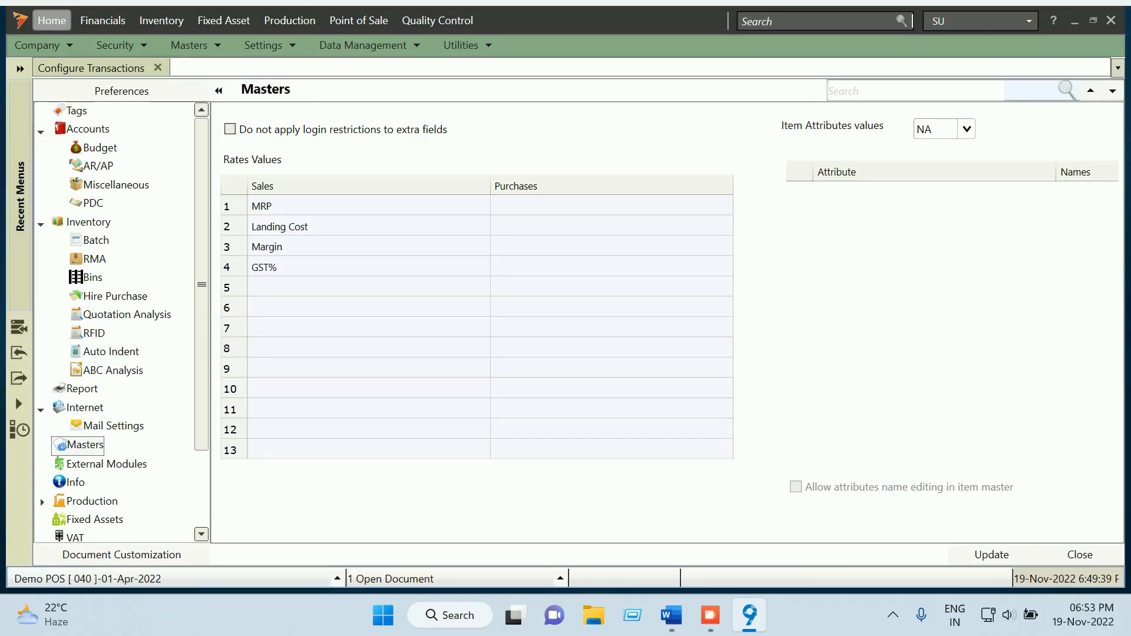
{"action": "left_click", "coordinate": [330, 206]}
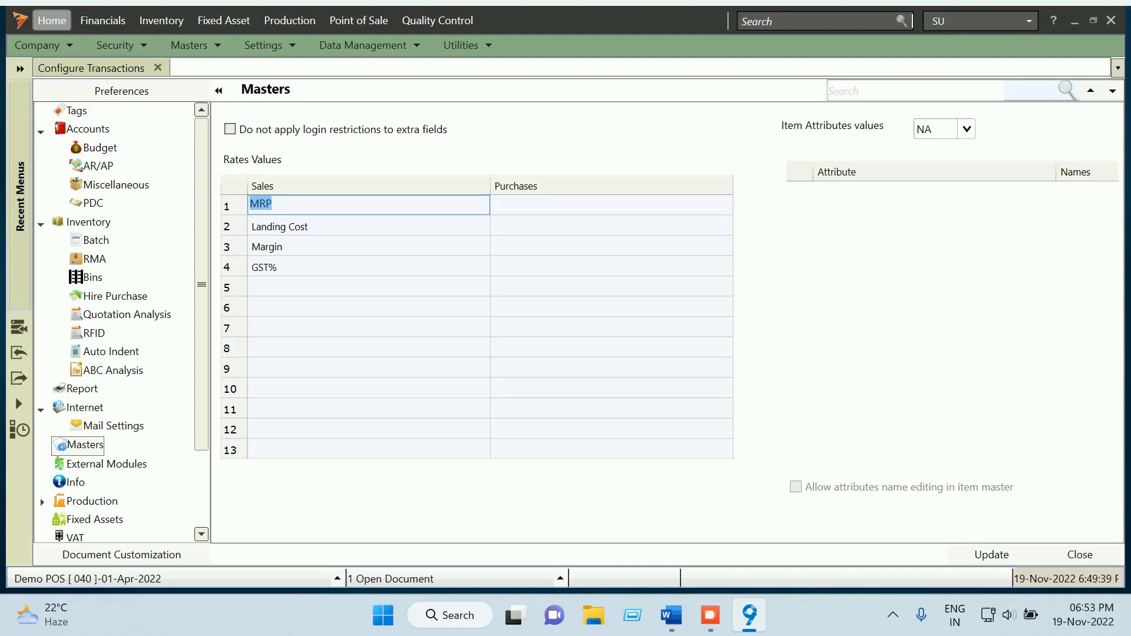
{"action": "left_click", "coordinate": [368, 227]}
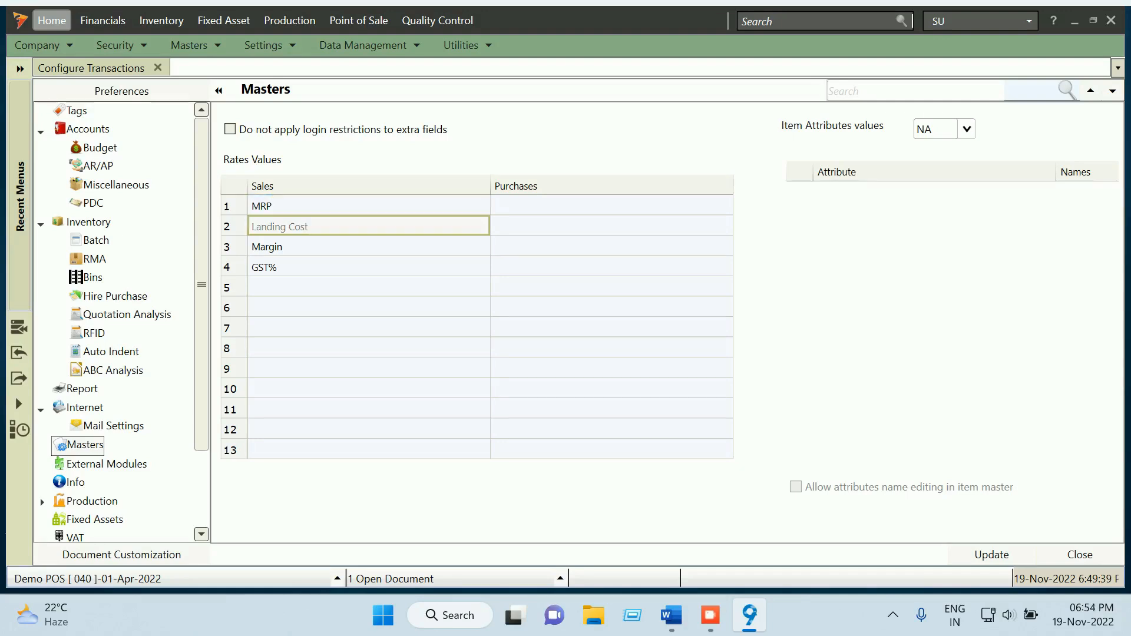
{"action": "left_click", "coordinate": [368, 246]}
{"action": "left_click", "coordinate": [368, 267]}
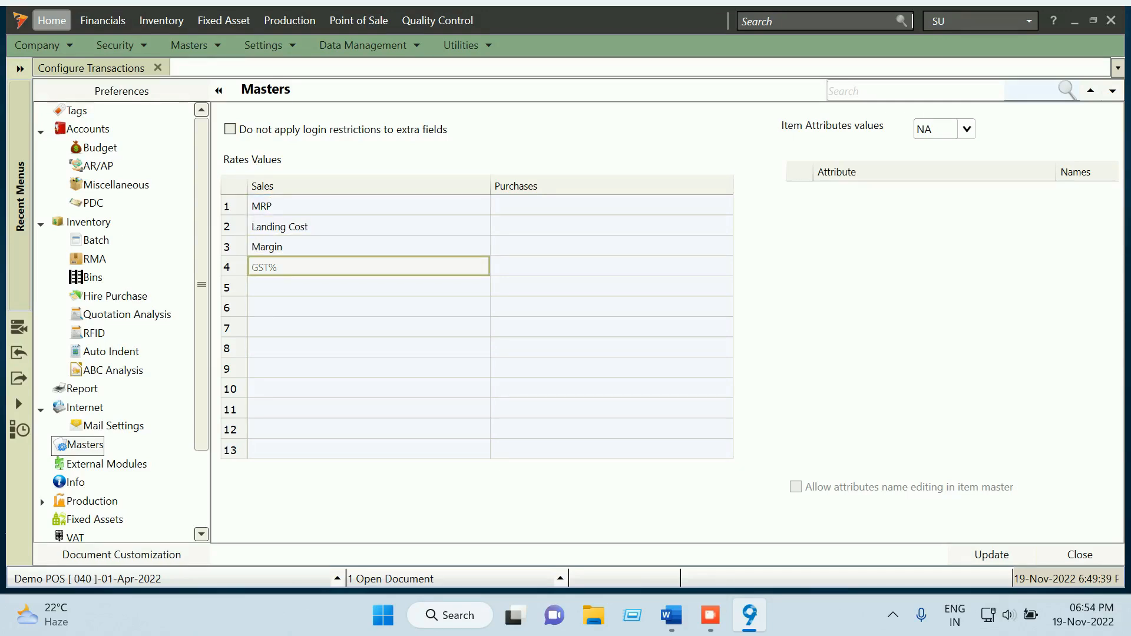
{"action": "left_click", "coordinate": [368, 287]}
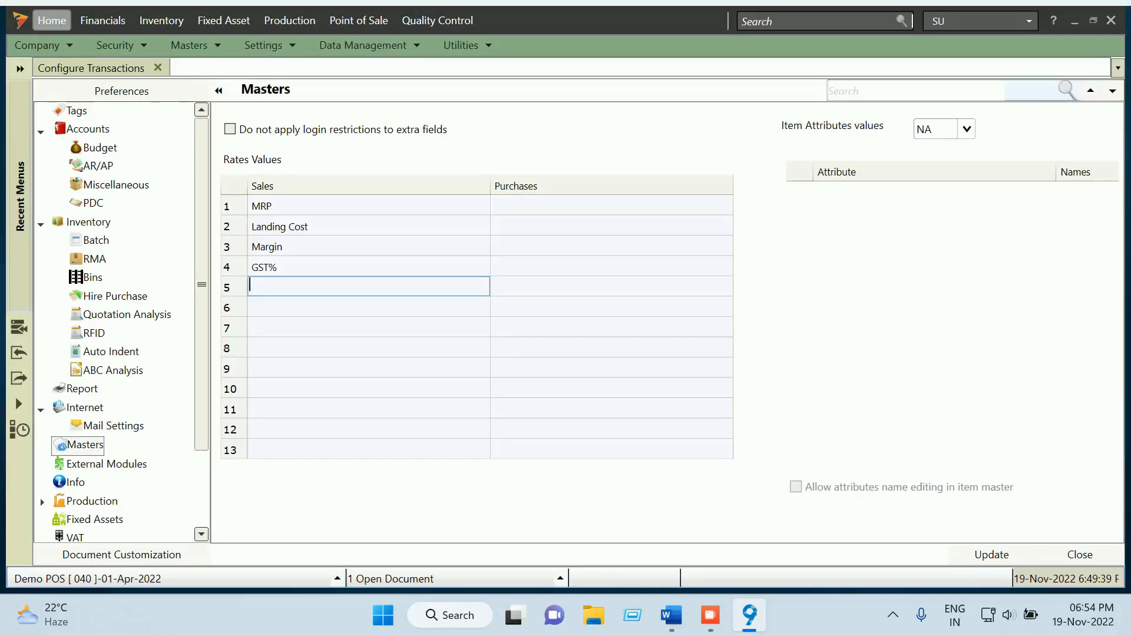
Save the Masters settings and close back to the dashboard
{"action": "left_click", "coordinate": [991, 554]}
{"action": "key", "text": "Return"}
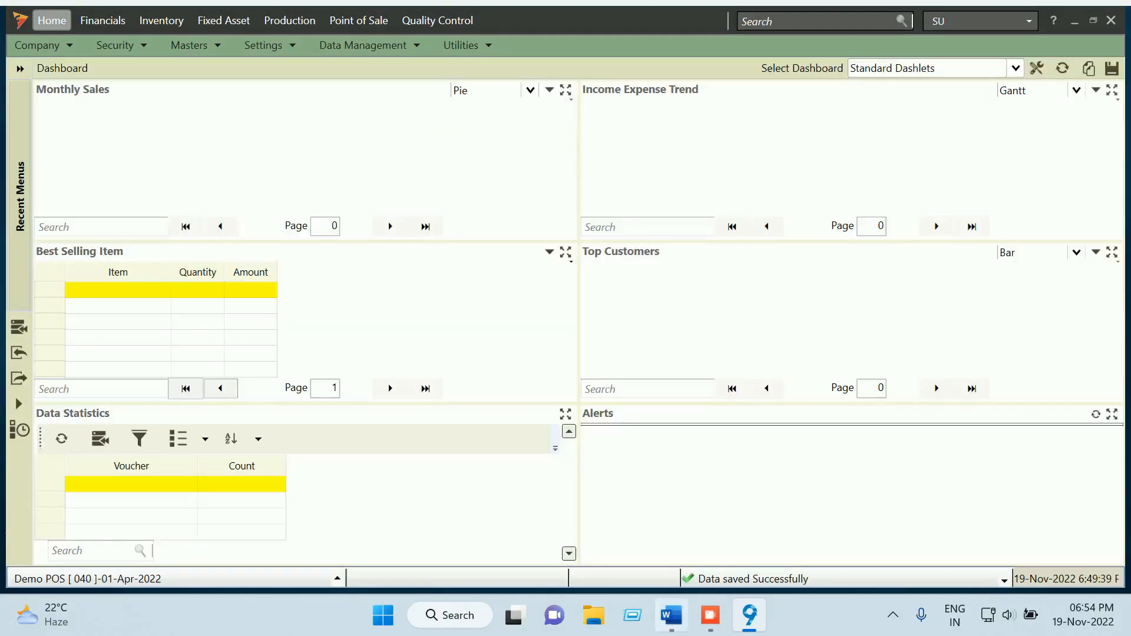
{"action": "left_click", "coordinate": [671, 615]}
Switch back to Focus 9 and reopen Configure Transactions from Settings
{"action": "scroll", "coordinate": [565, 365], "scroll_direction": "down", "scroll_amount": 3}
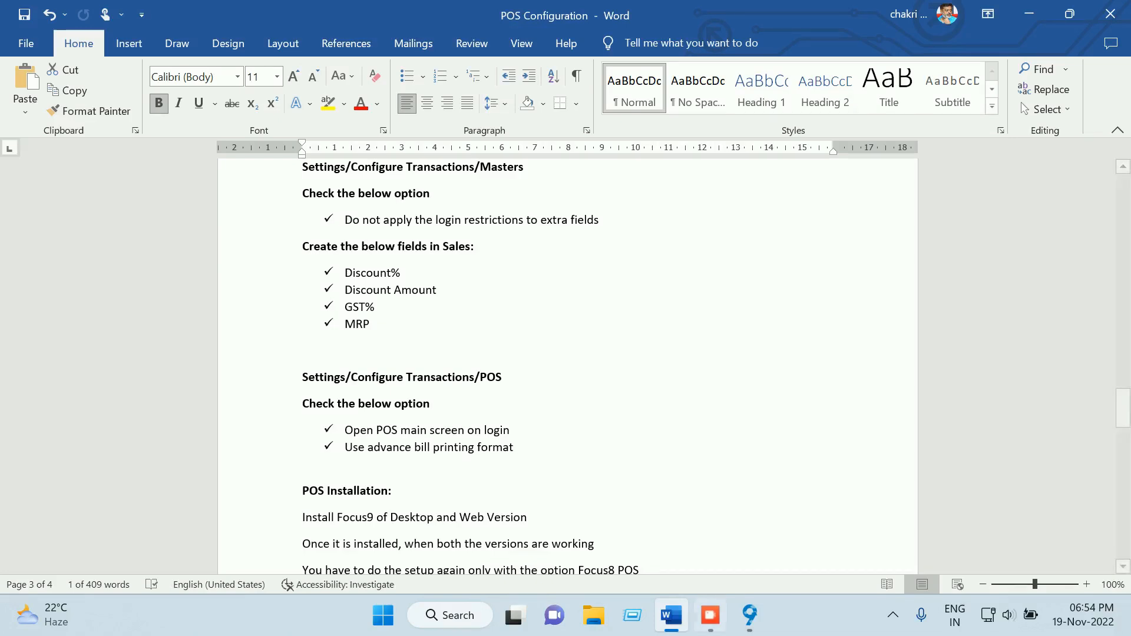
{"action": "left_click", "coordinate": [749, 615]}
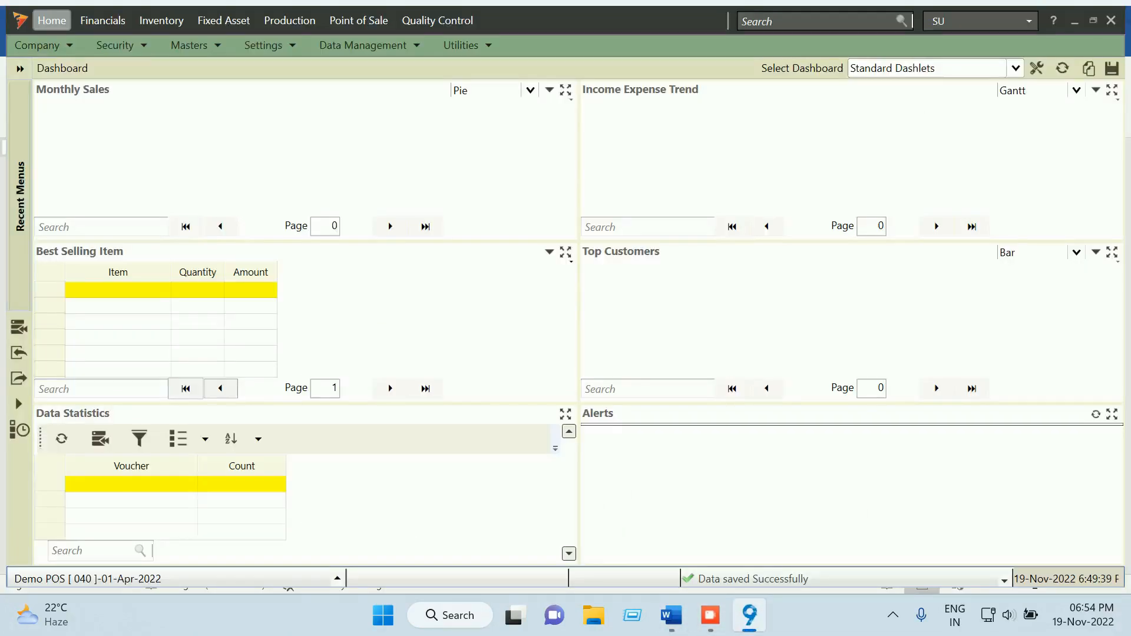
{"action": "left_click", "coordinate": [266, 45]}
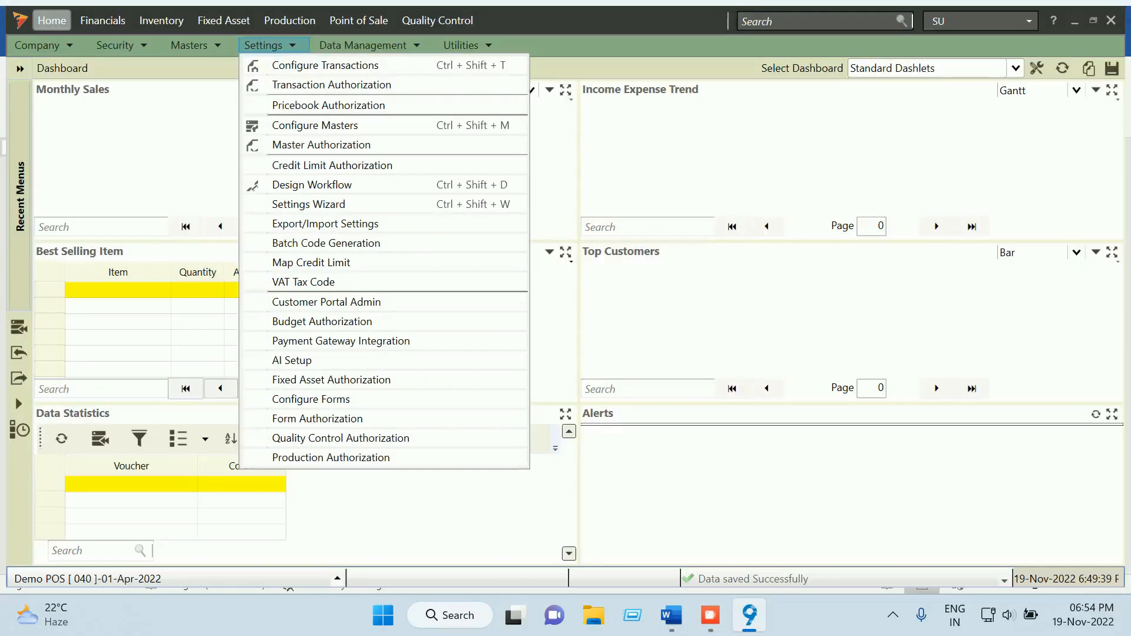
{"action": "left_click", "coordinate": [325, 66]}
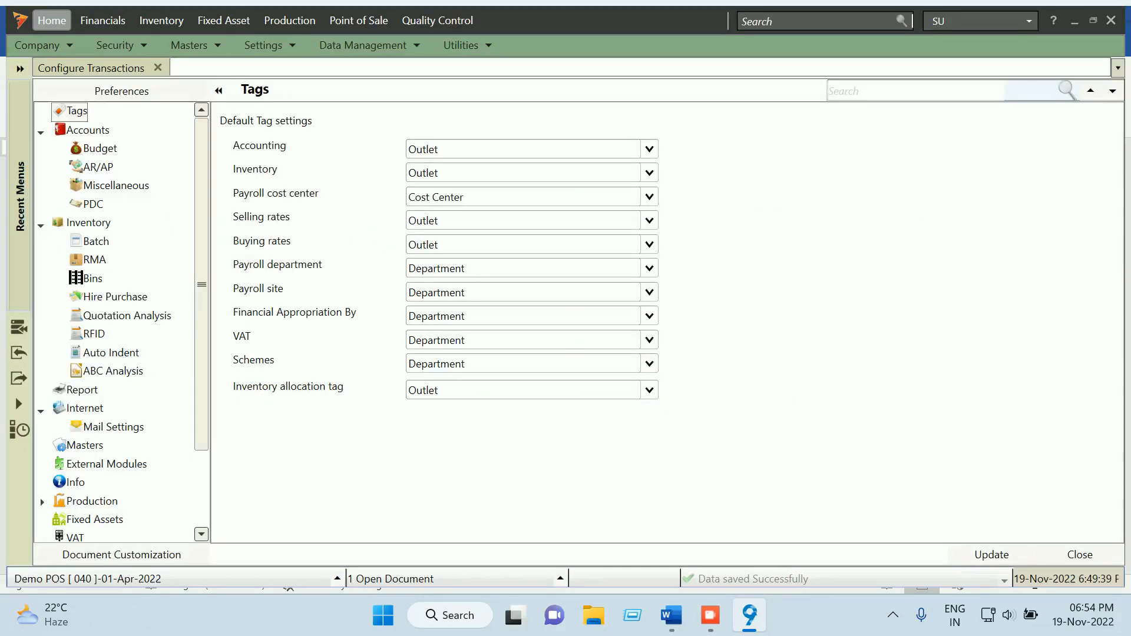
Turn off Bind counter to Mac address in the POS preferences and save the change
{"action": "scroll", "coordinate": [121, 330], "scroll_direction": "down", "scroll_amount": 2}
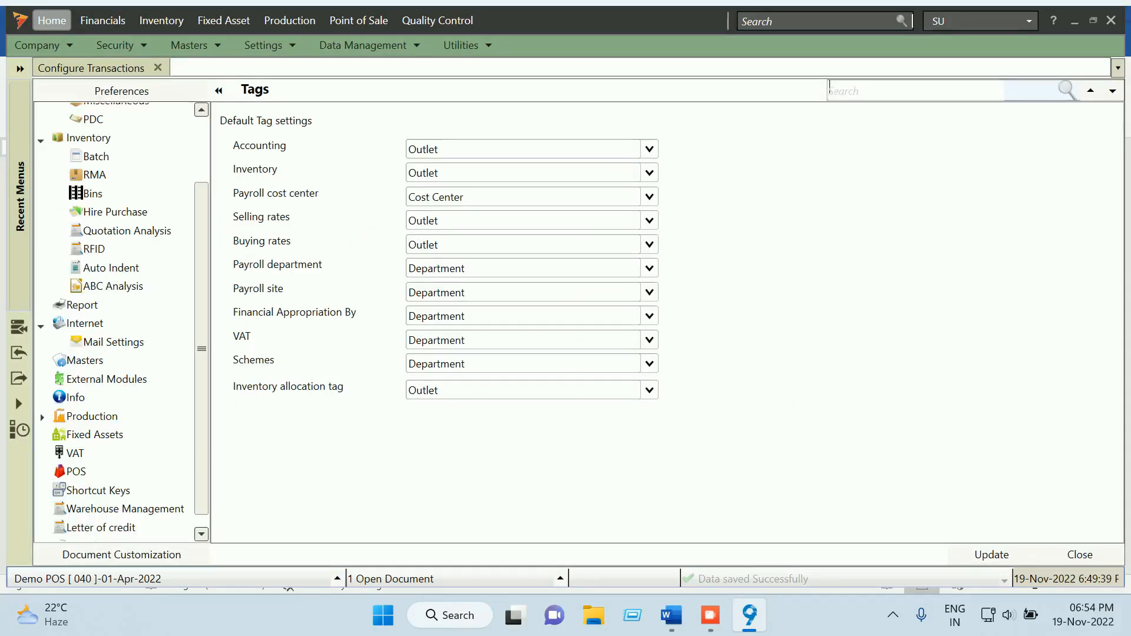
{"action": "left_click", "coordinate": [76, 472]}
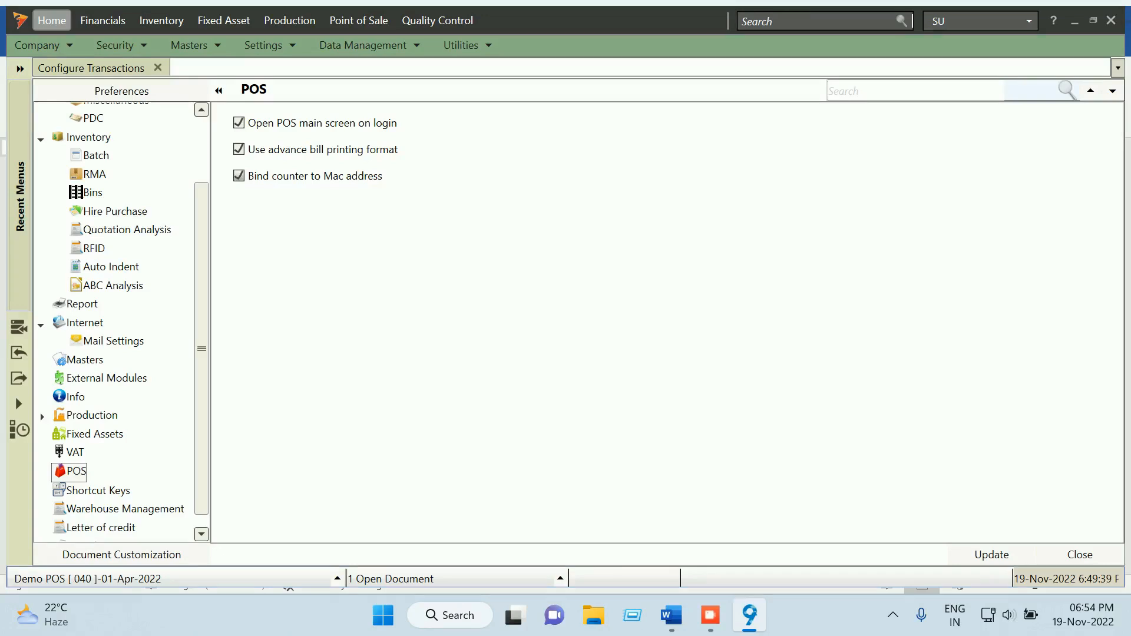
{"action": "left_click", "coordinate": [239, 176]}
{"action": "left_click", "coordinate": [991, 555]}
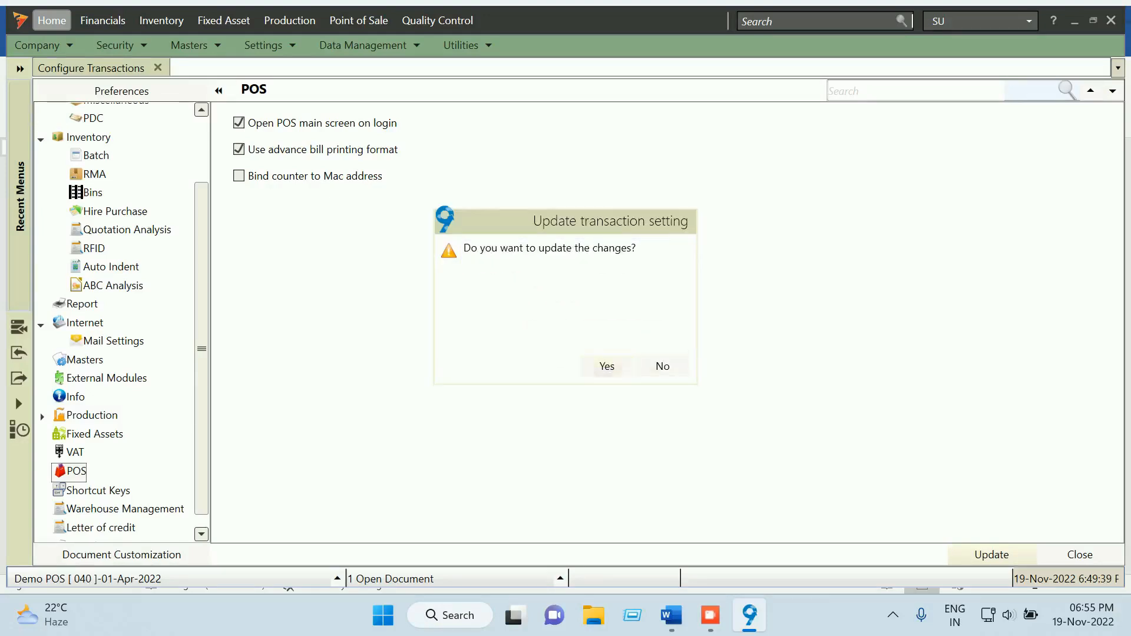
{"action": "left_click", "coordinate": [607, 366]}
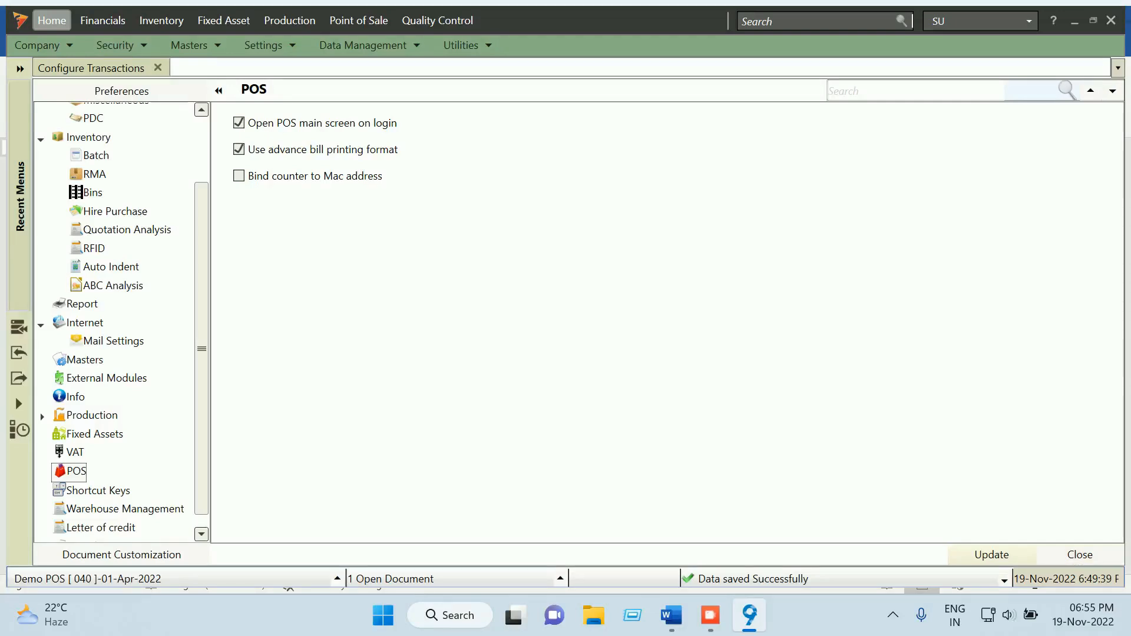
{"action": "left_click", "coordinate": [991, 555]}
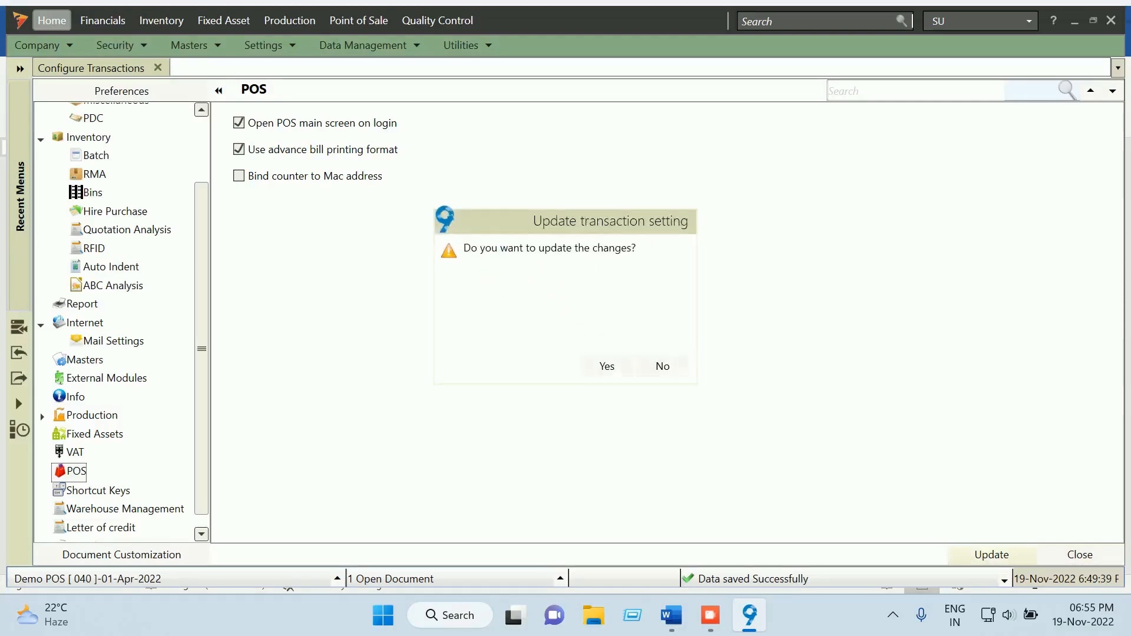
{"action": "left_click", "coordinate": [607, 367]}
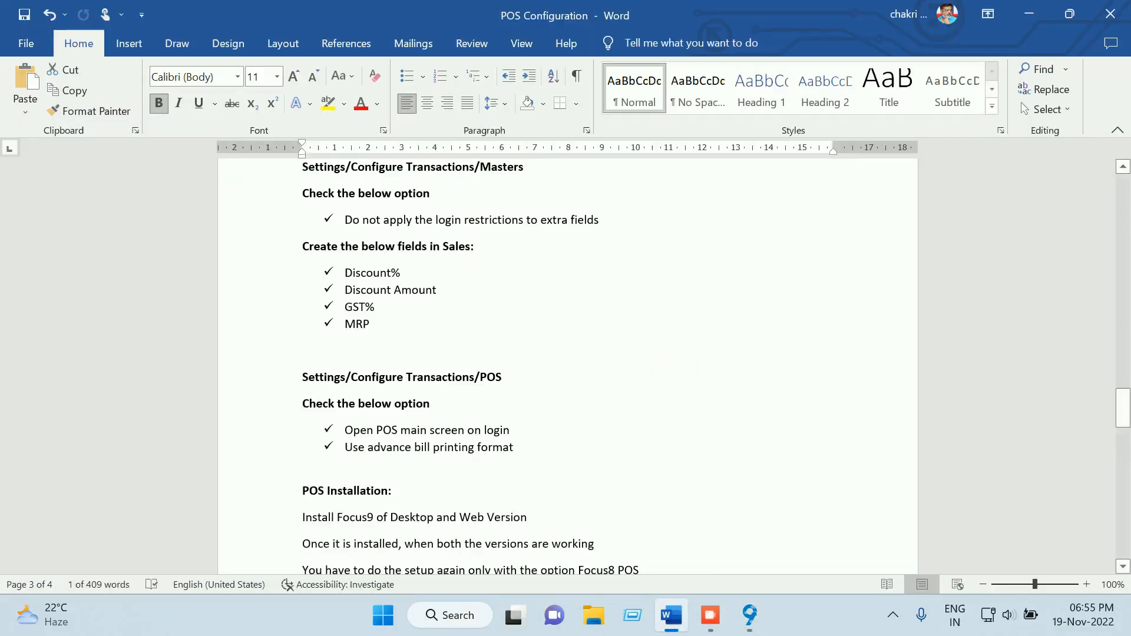
Read the installation, profiles and masters checklist in Word, then close Configure Transactions in Focus 9
{"action": "scroll", "coordinate": [566, 365], "scroll_direction": "down", "scroll_amount": 2}
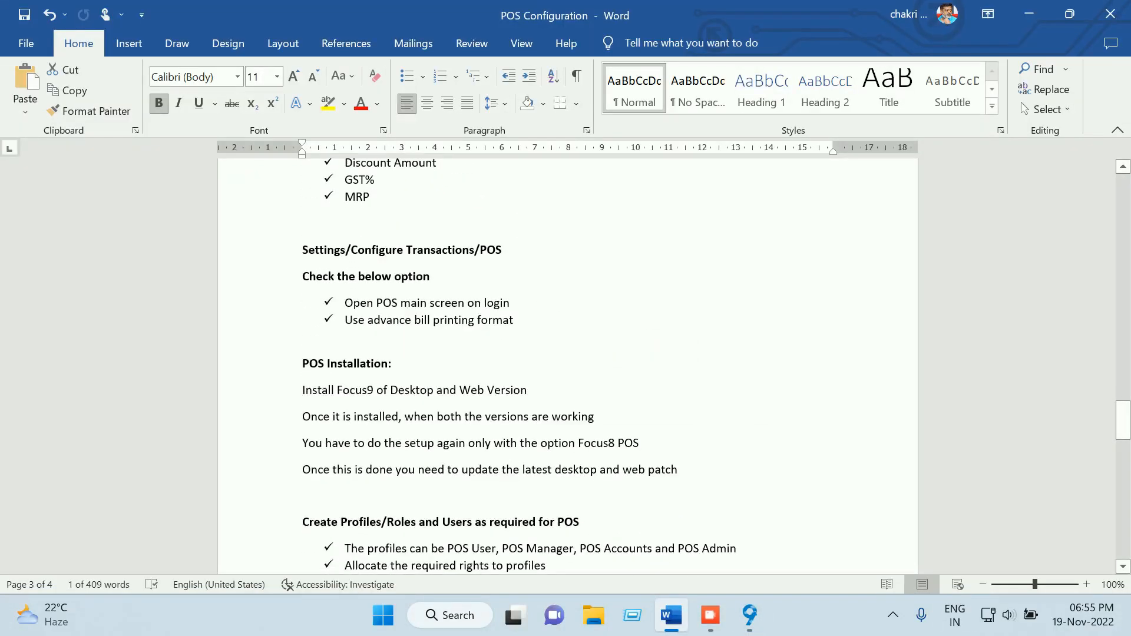
{"action": "scroll", "coordinate": [565, 365], "scroll_direction": "down", "scroll_amount": 3}
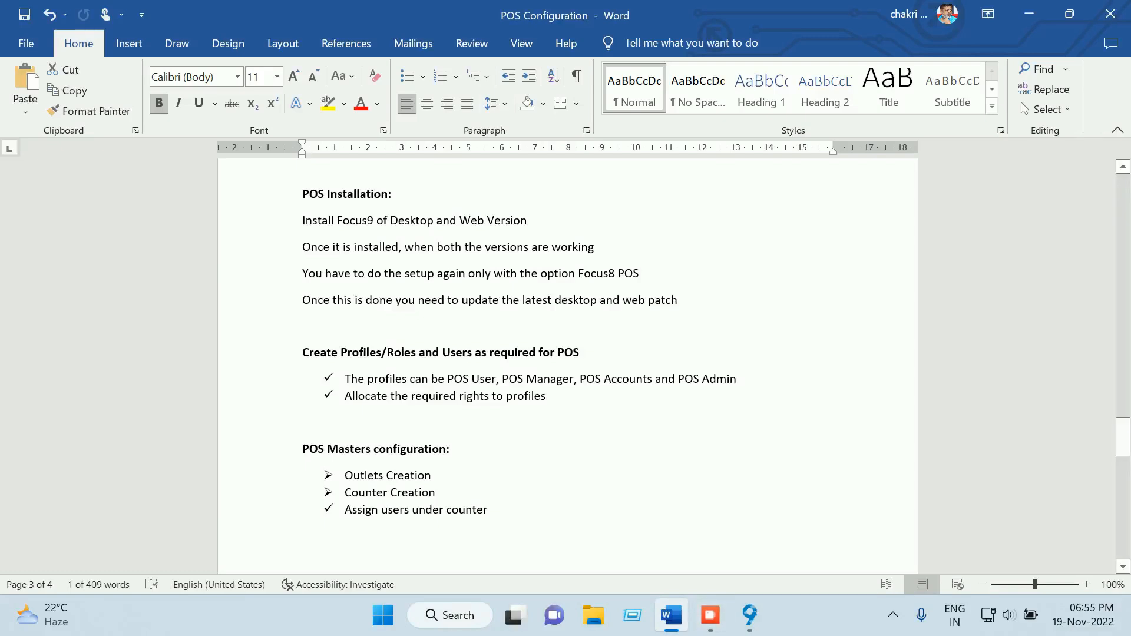
{"action": "scroll", "coordinate": [565, 365], "scroll_direction": "down", "scroll_amount": 2}
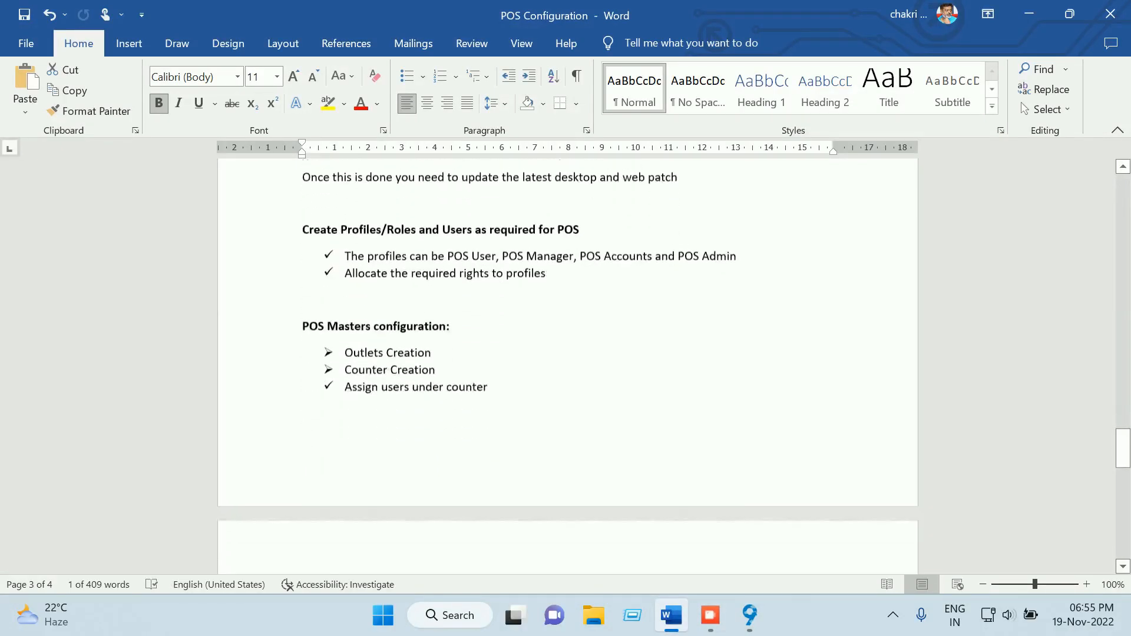
{"action": "scroll", "coordinate": [565, 365], "scroll_direction": "down", "scroll_amount": 2}
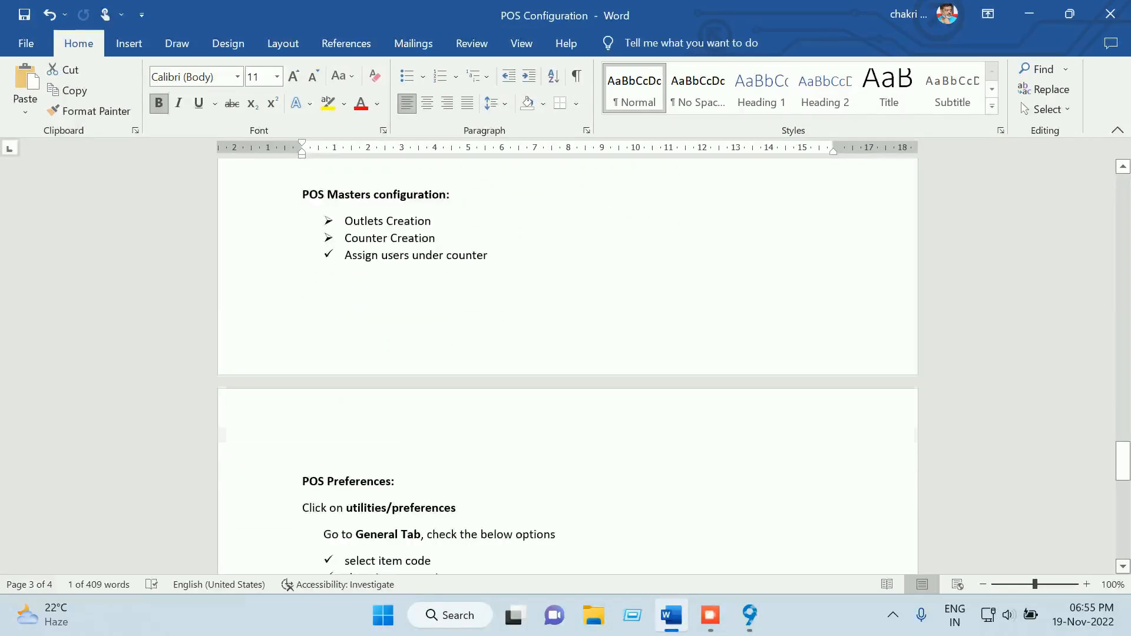
{"action": "scroll", "coordinate": [565, 366], "scroll_direction": "up", "scroll_amount": 1}
{"action": "left_click", "coordinate": [749, 615]}
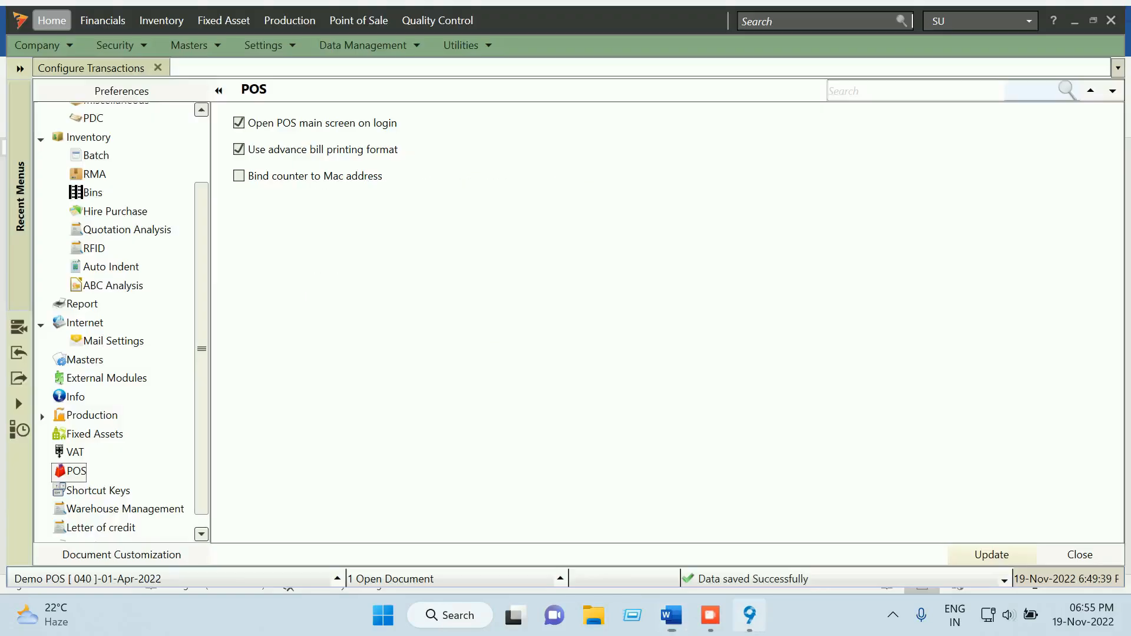
{"action": "left_click", "coordinate": [1079, 555]}
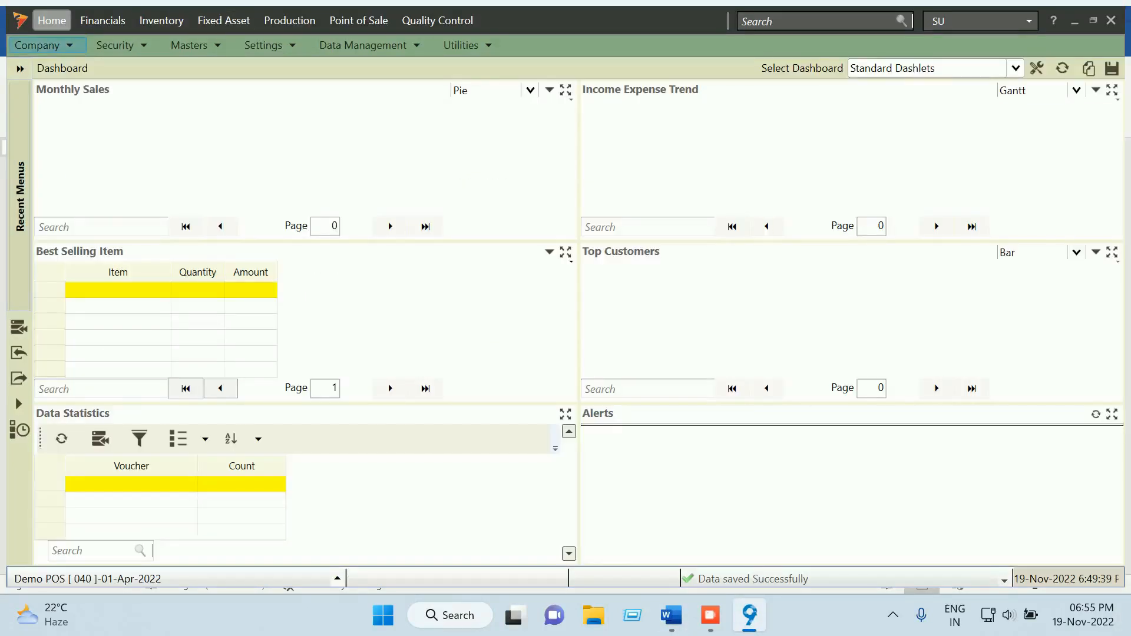
Review the Item master list under Masters > Item, then close it
{"action": "left_click", "coordinate": [191, 45]}
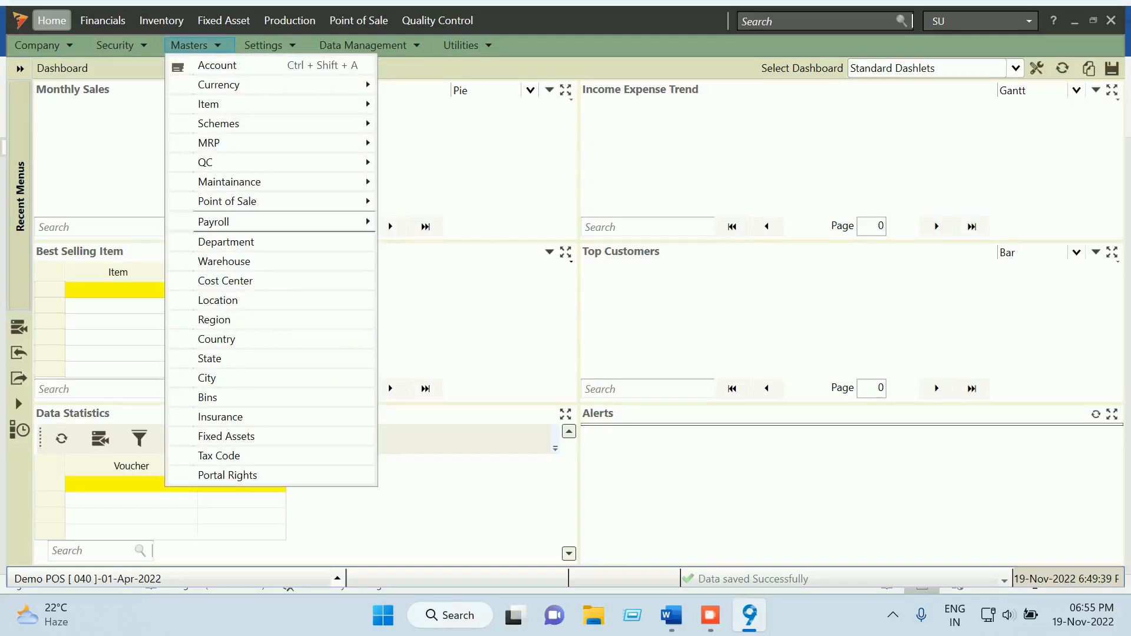
{"action": "left_click", "coordinate": [195, 45]}
{"action": "left_click", "coordinate": [196, 45]}
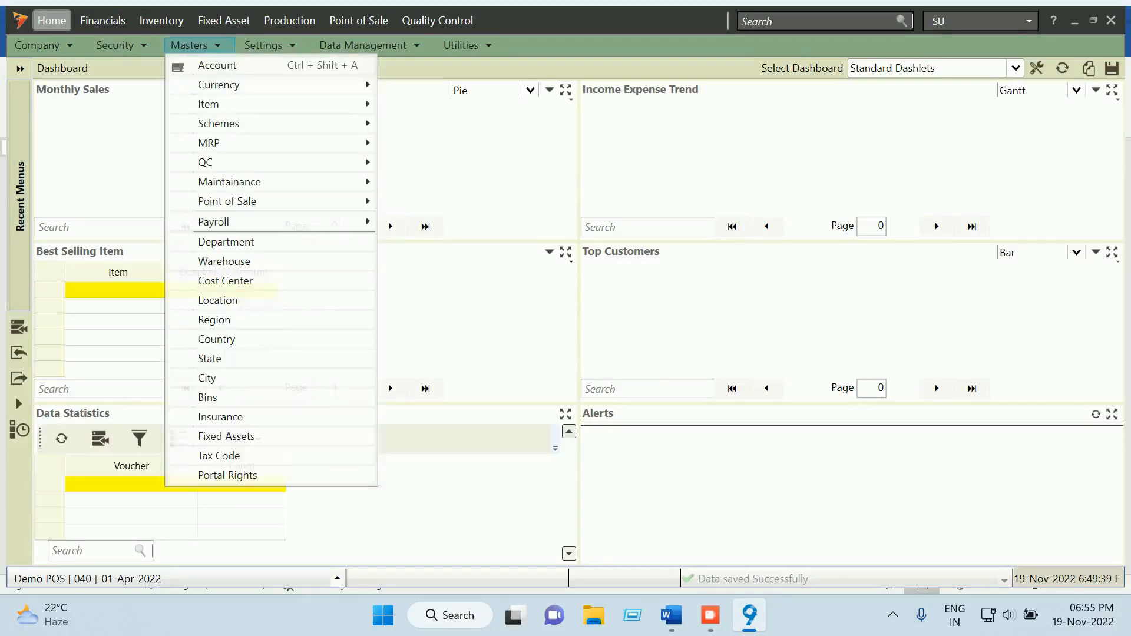
{"action": "mouse_move", "coordinate": [236, 105]}
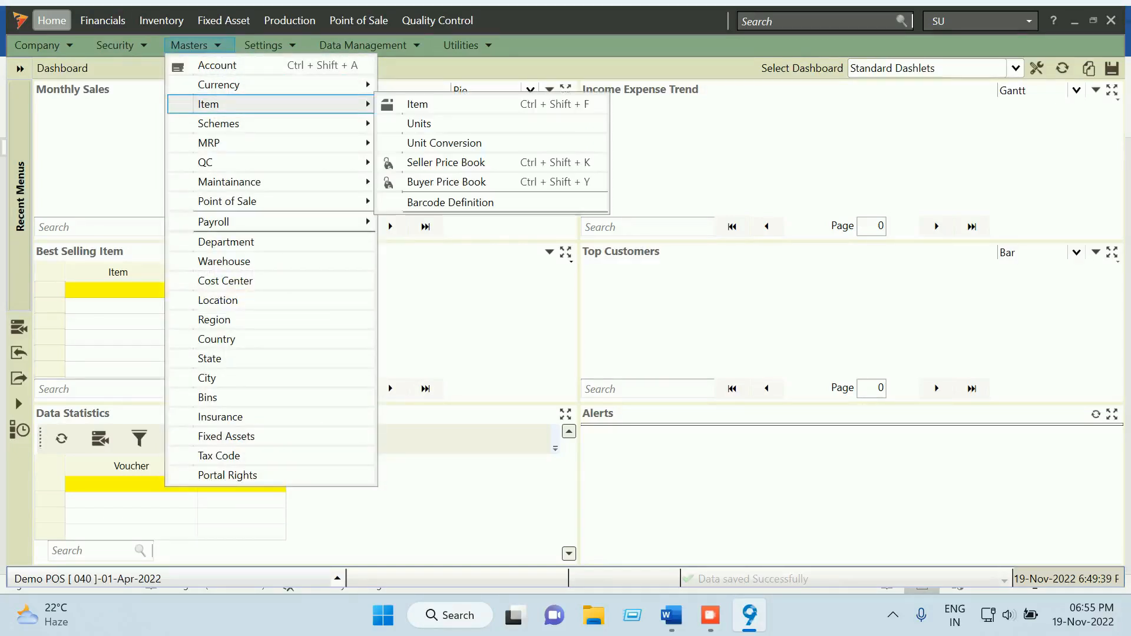
{"action": "left_click", "coordinate": [418, 104]}
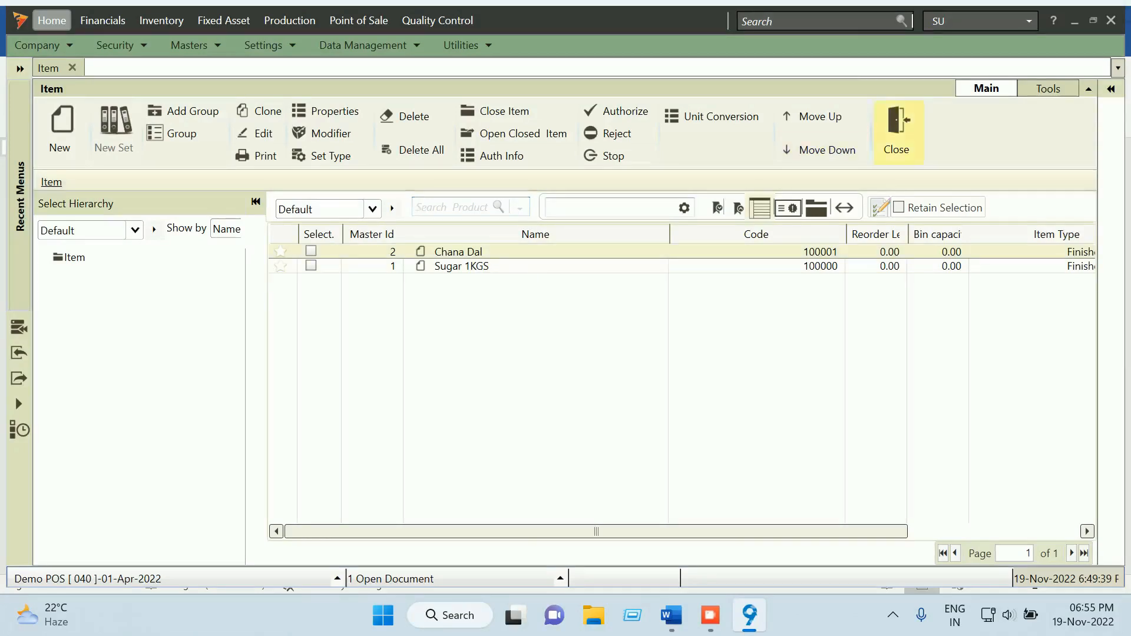
{"action": "left_click", "coordinate": [895, 126]}
Review the Units master list, then close it
{"action": "left_click", "coordinate": [189, 45]}
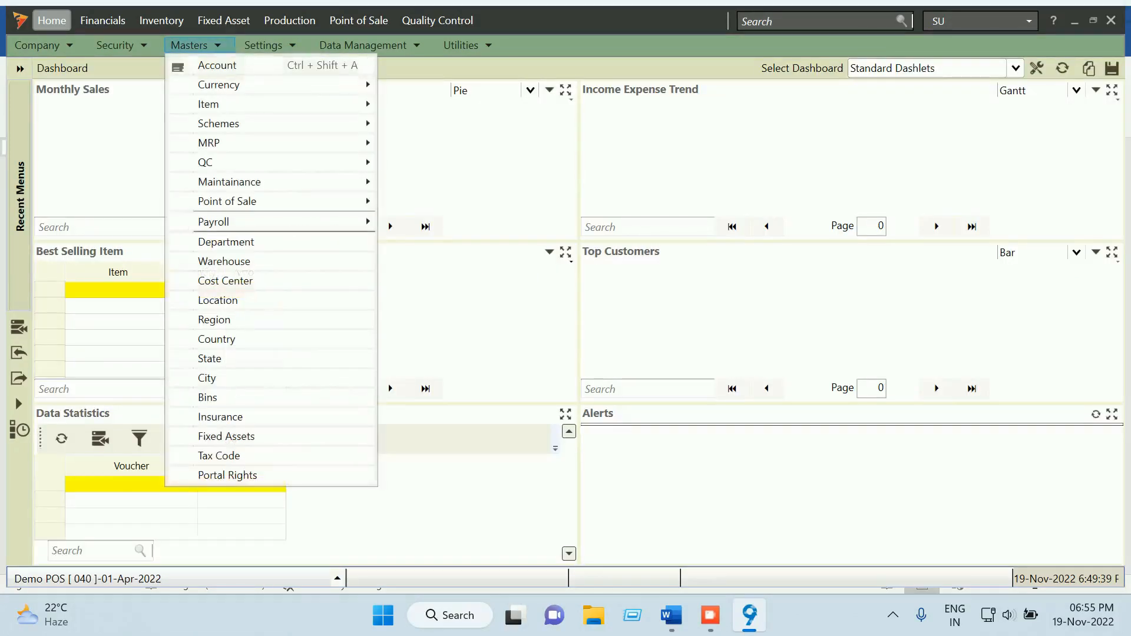
{"action": "mouse_move", "coordinate": [224, 103]}
{"action": "left_click", "coordinate": [418, 123]}
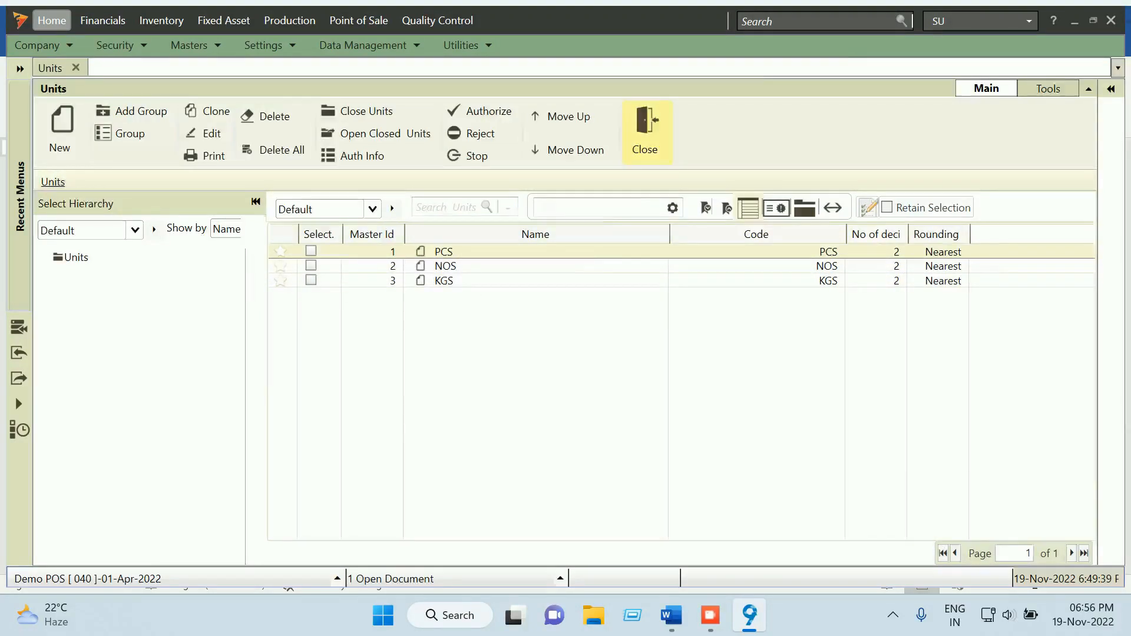
{"action": "left_click", "coordinate": [646, 132]}
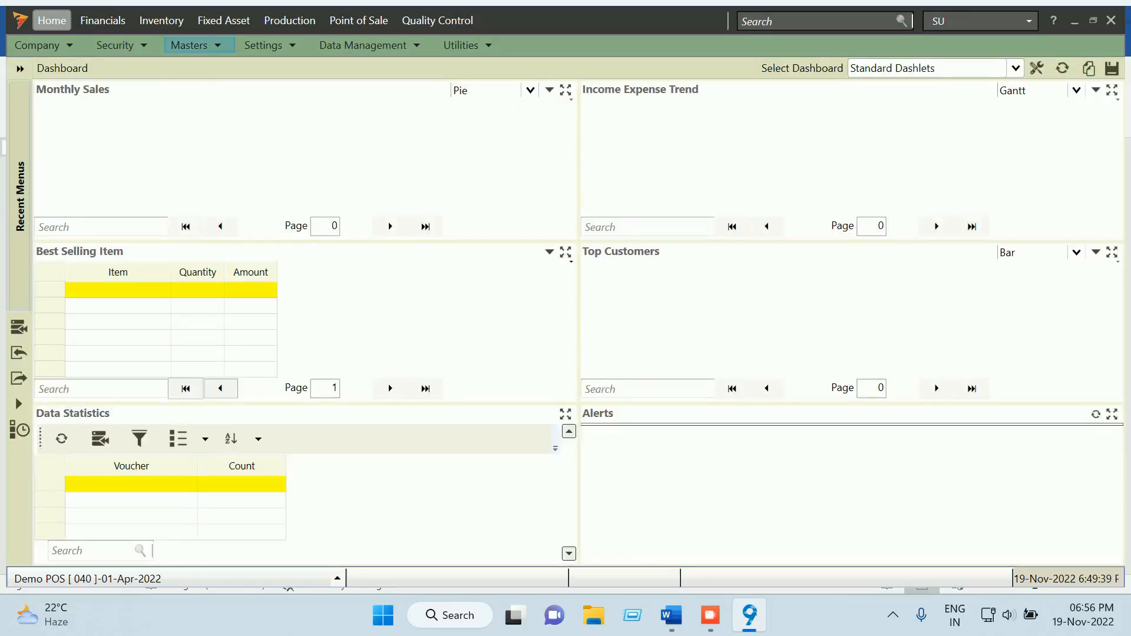
Check the empty Warehouse master list, then close it
{"action": "left_click", "coordinate": [189, 46]}
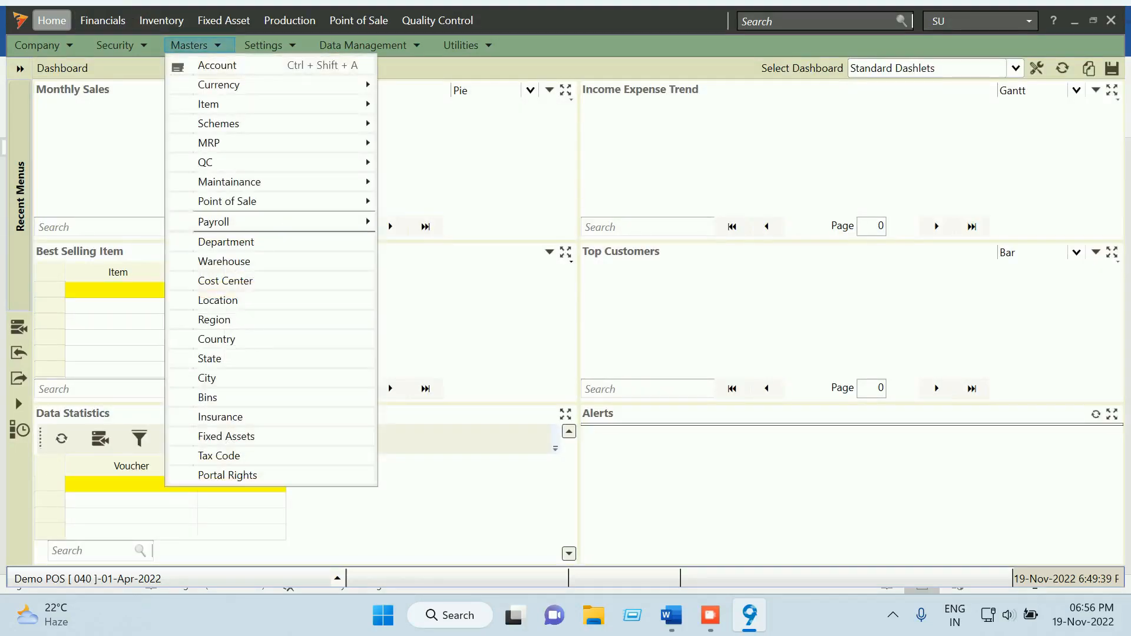
{"action": "mouse_move", "coordinate": [218, 123]}
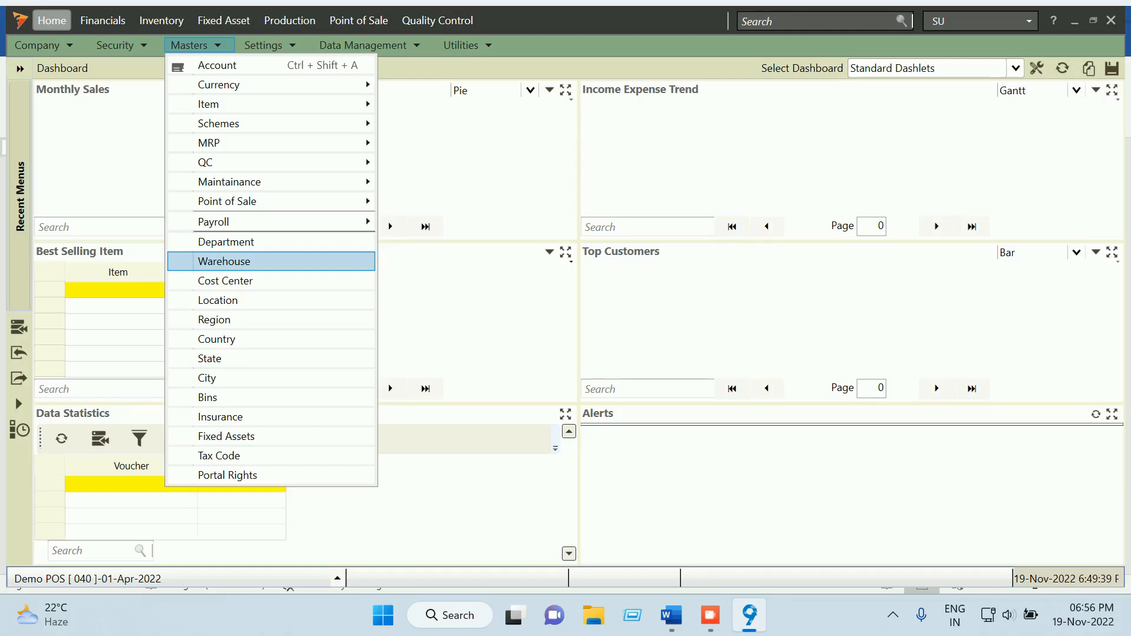
{"action": "left_click", "coordinate": [224, 262]}
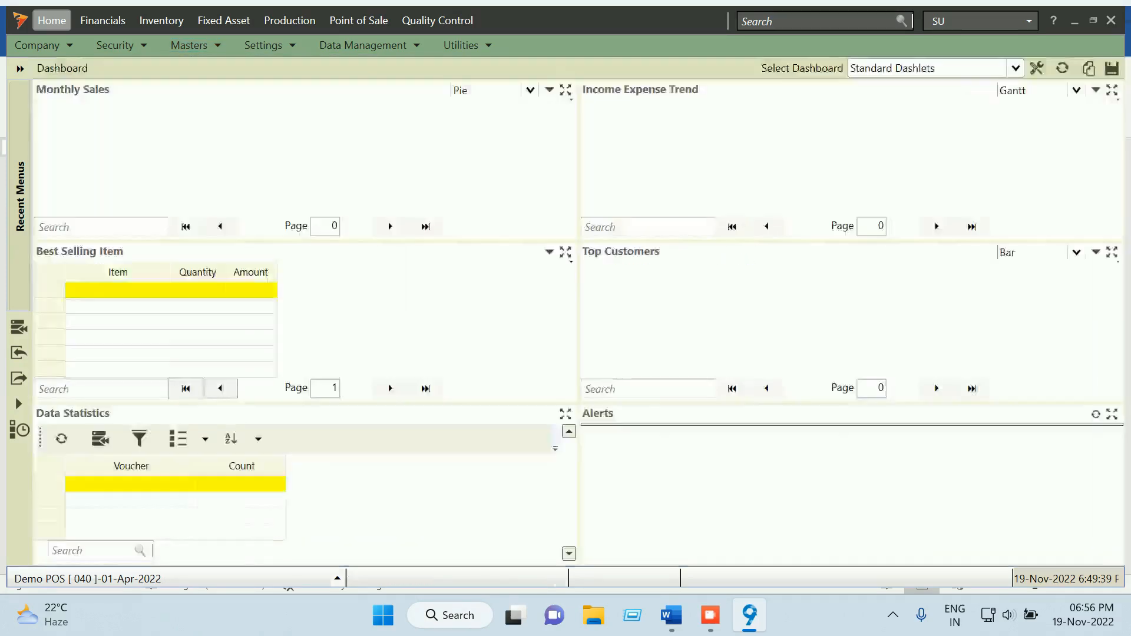
{"action": "left_click", "coordinate": [673, 132]}
{"action": "left_click", "coordinate": [189, 45]}
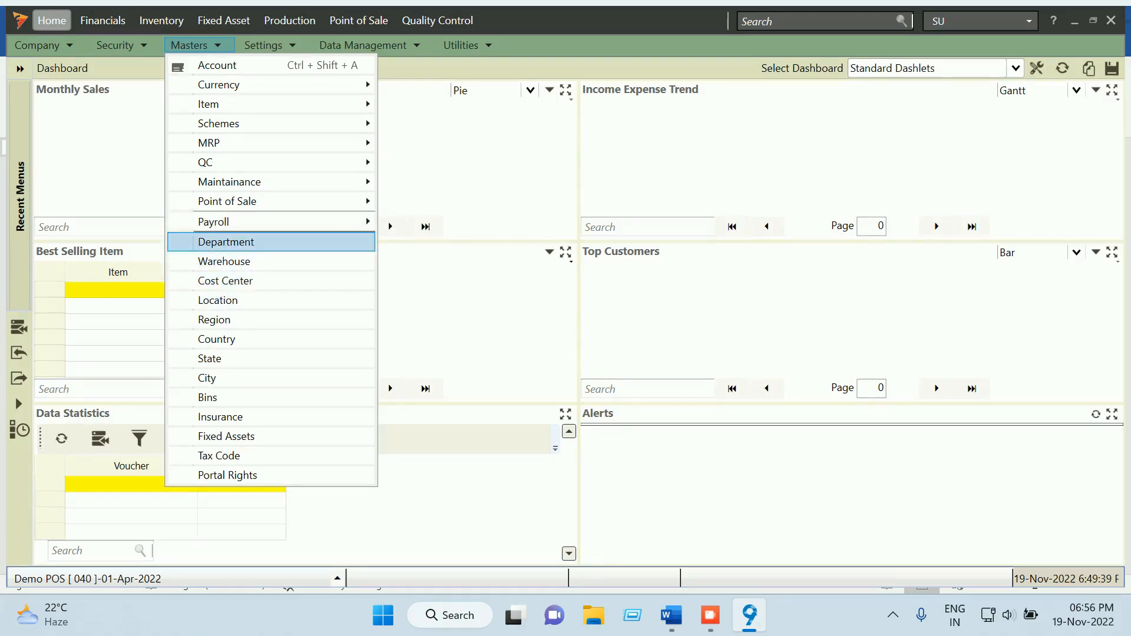
{"action": "mouse_move", "coordinate": [228, 201]}
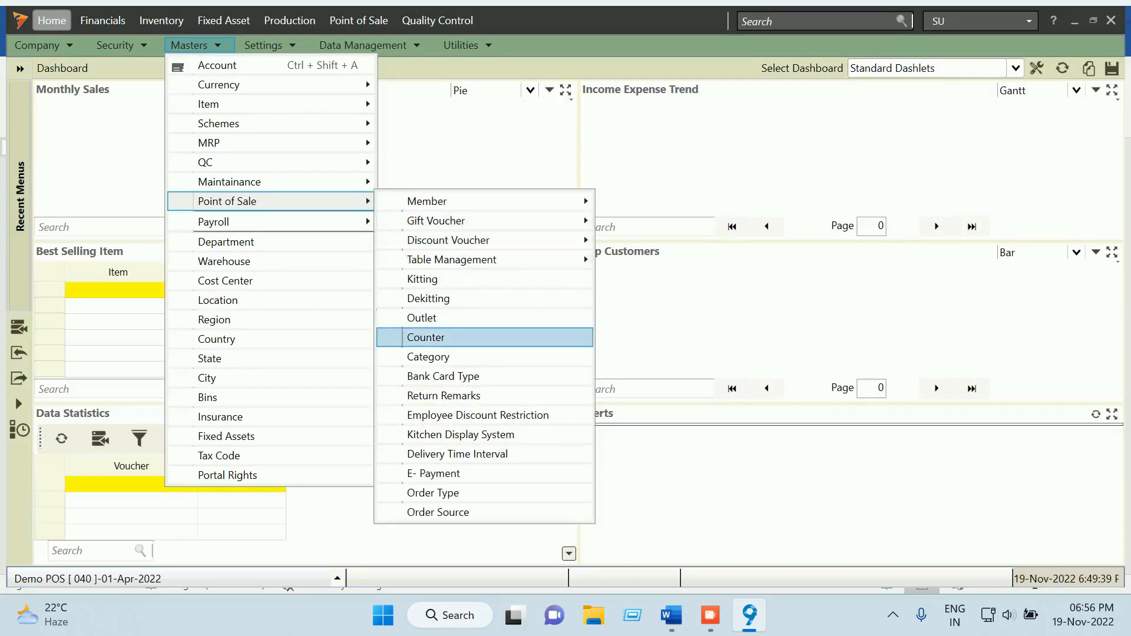
{"action": "left_click", "coordinate": [422, 317]}
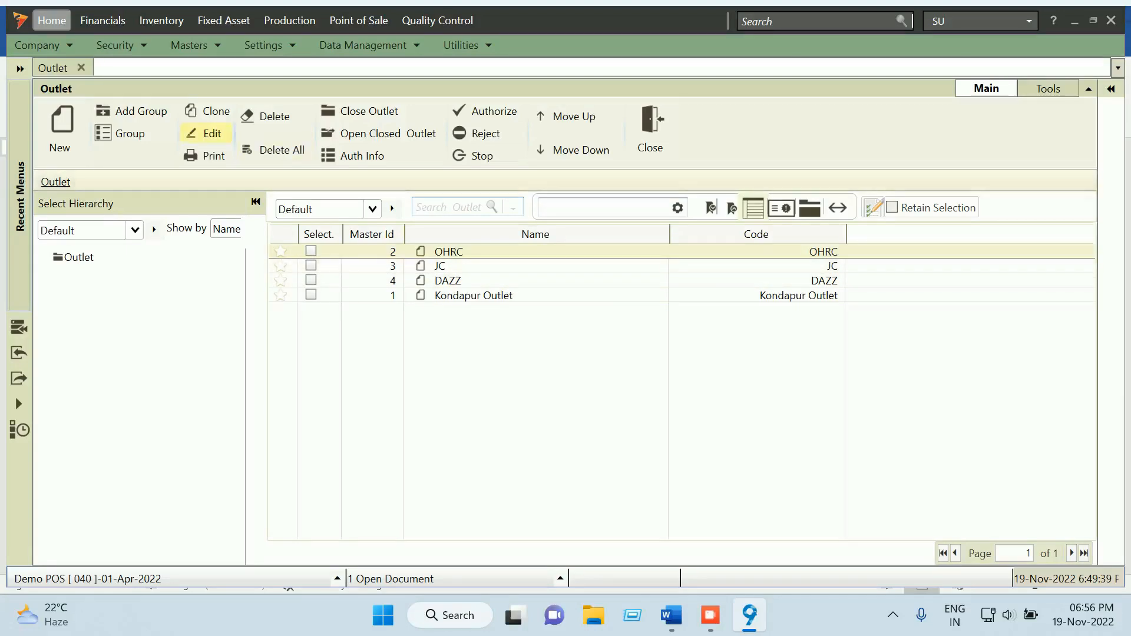
{"action": "left_click", "coordinate": [203, 133]}
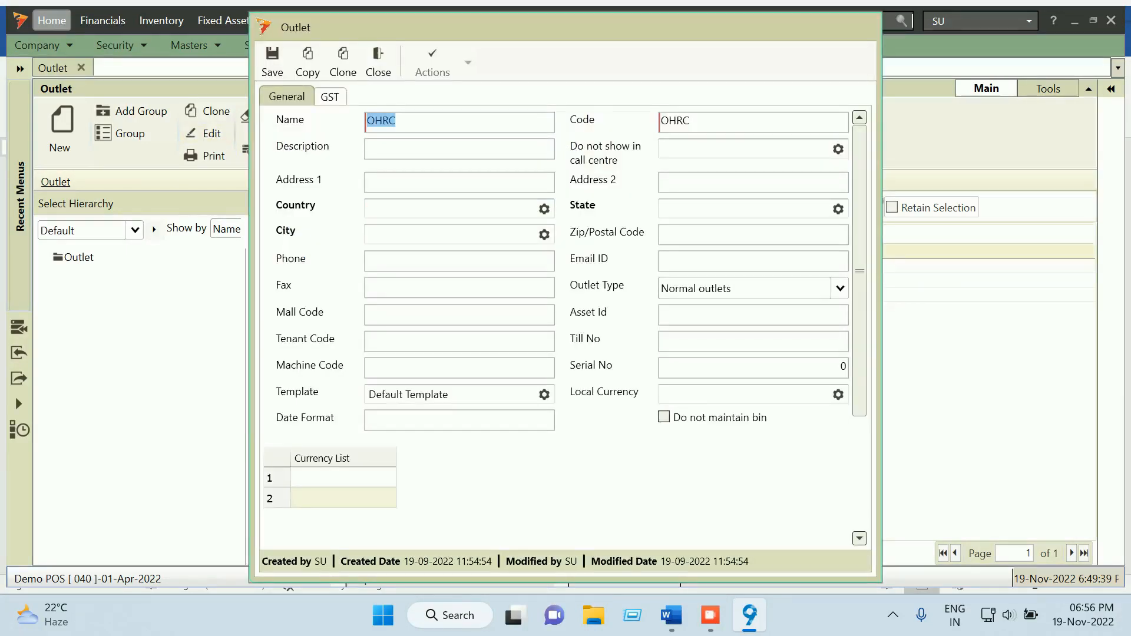
{"action": "left_click", "coordinate": [839, 288]}
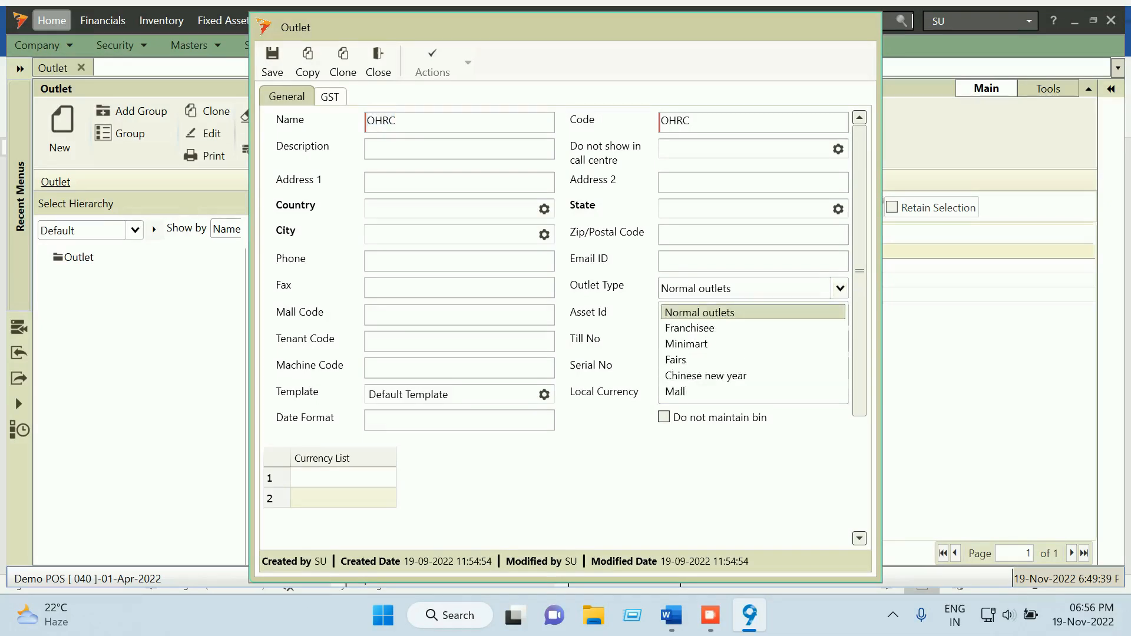
{"action": "key", "text": "Escape"}
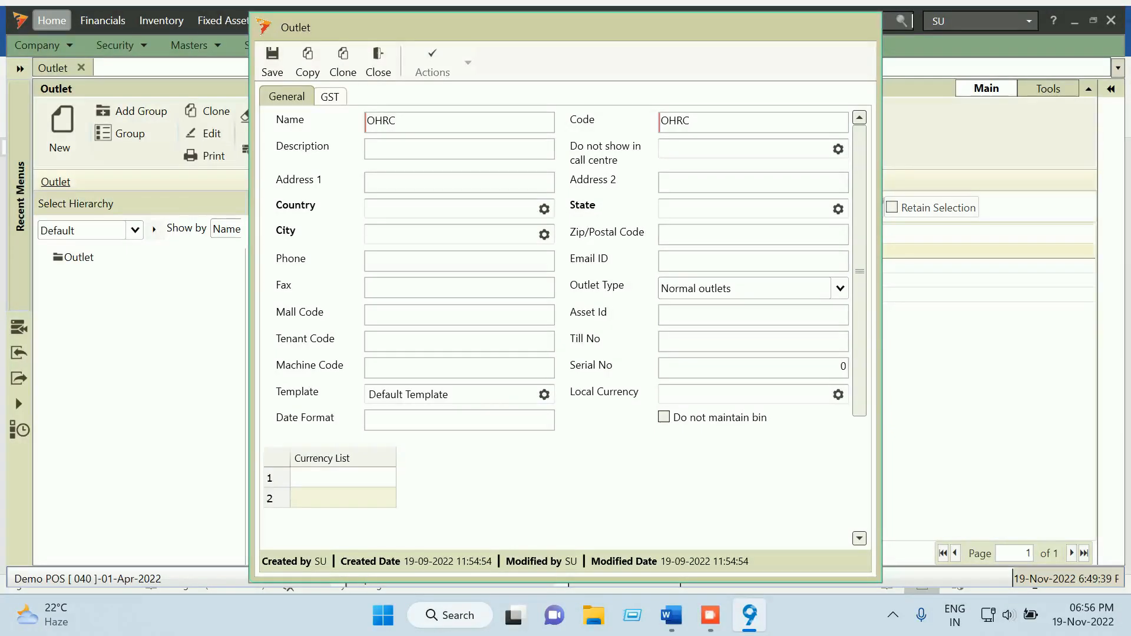
{"action": "left_click", "coordinate": [450, 395]}
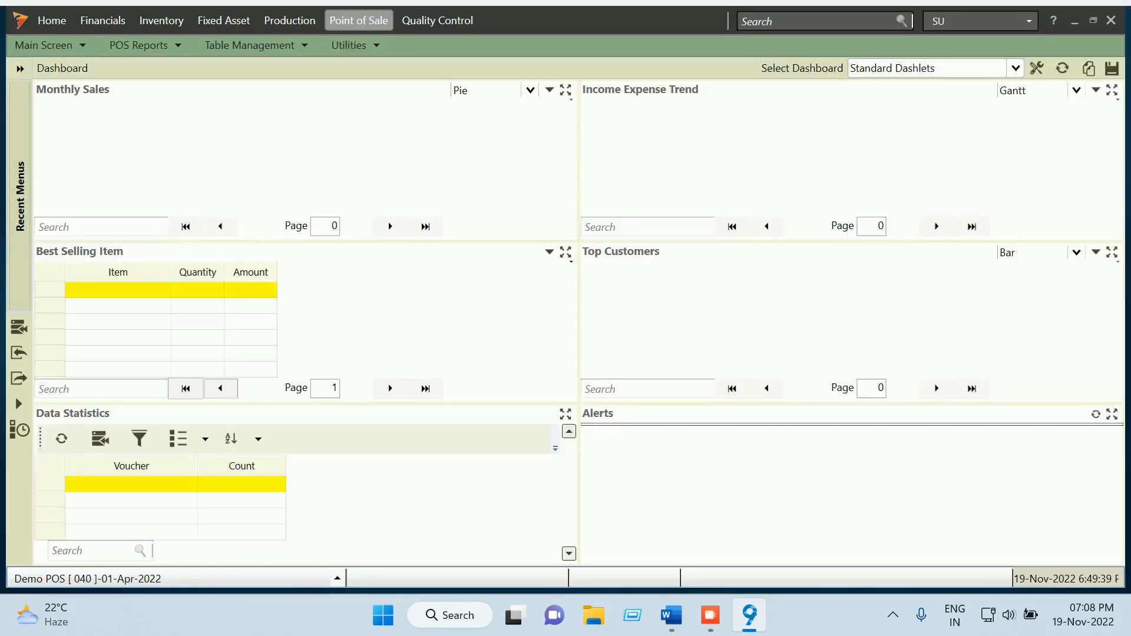
{"action": "left_click", "coordinate": [671, 614]}
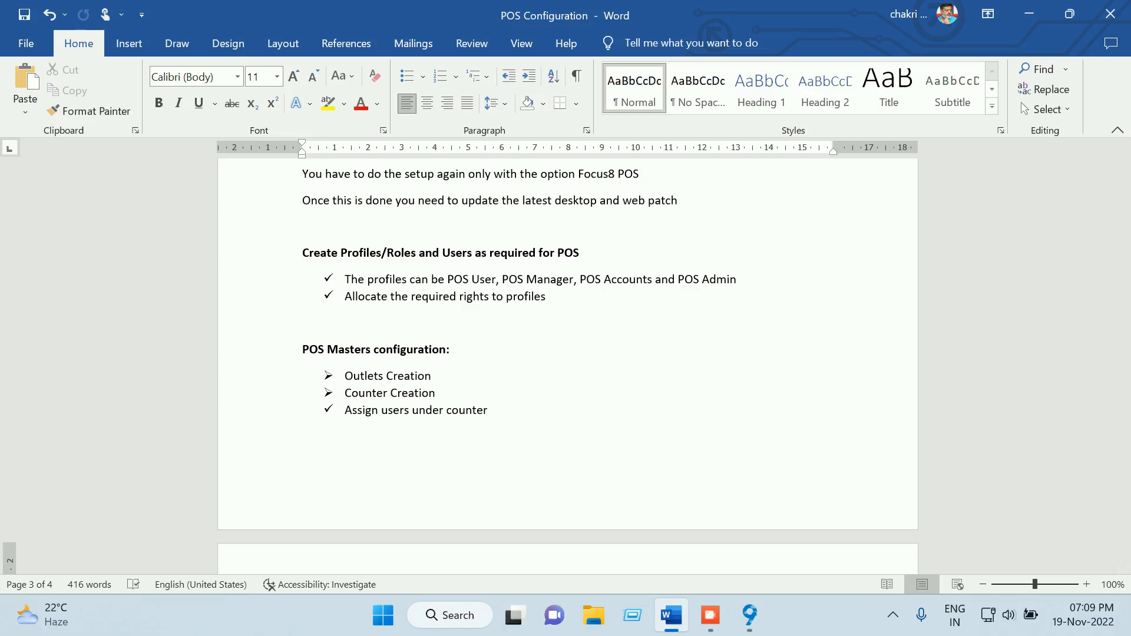
{"action": "left_click", "coordinate": [749, 615]}
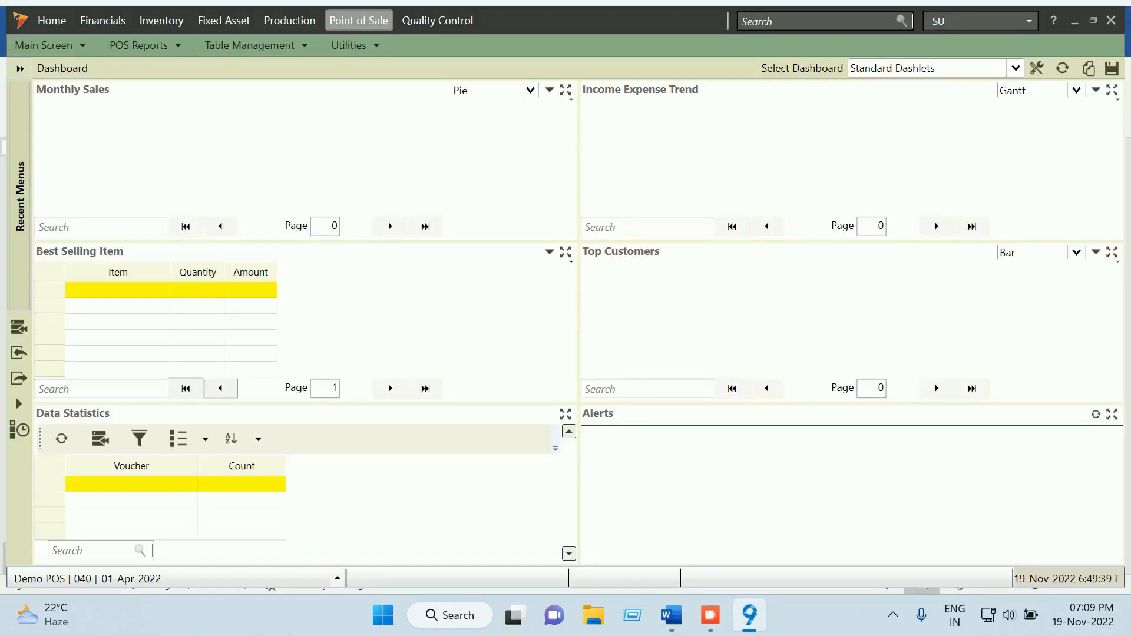
Load the existing POS profile in Home > Security > Create Profile
{"action": "left_click", "coordinate": [51, 21]}
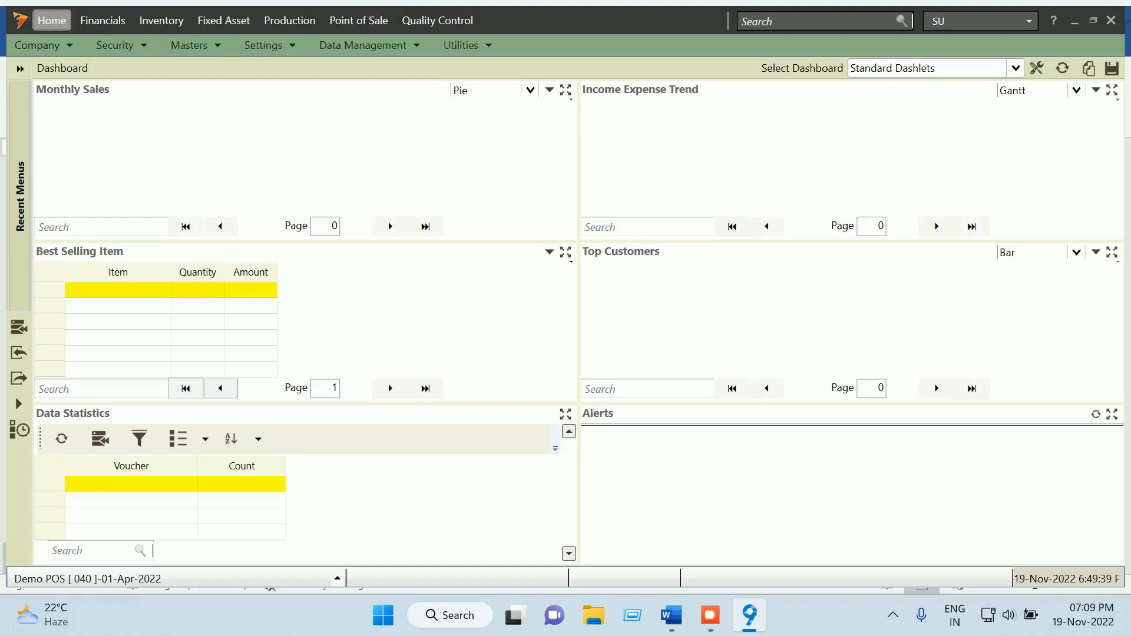
{"action": "left_click", "coordinate": [120, 46]}
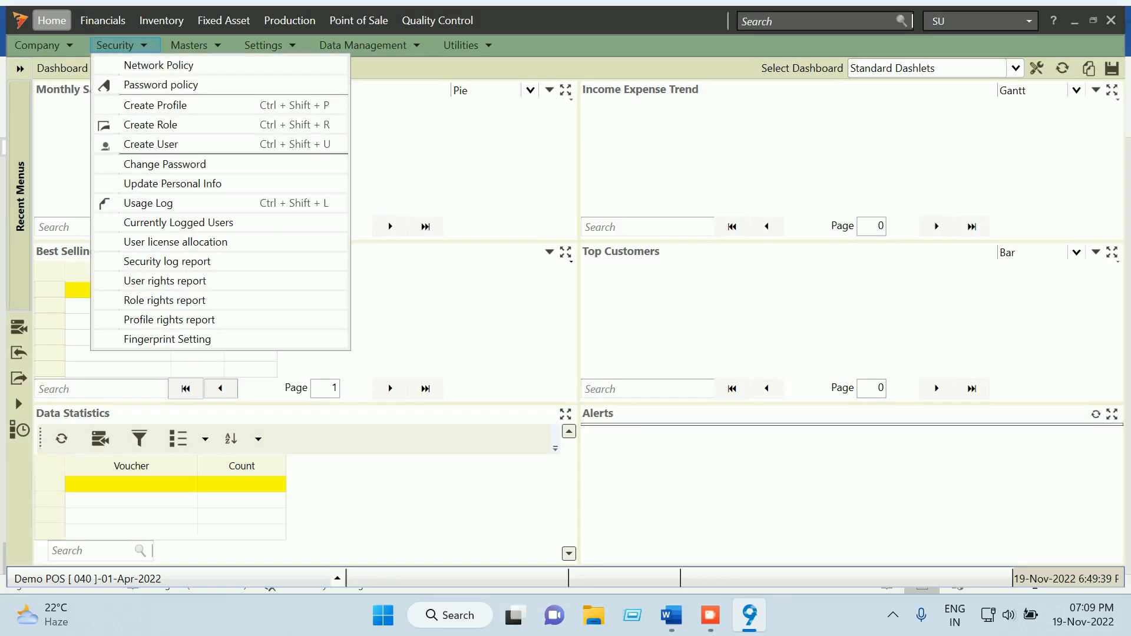
{"action": "left_click", "coordinate": [156, 105]}
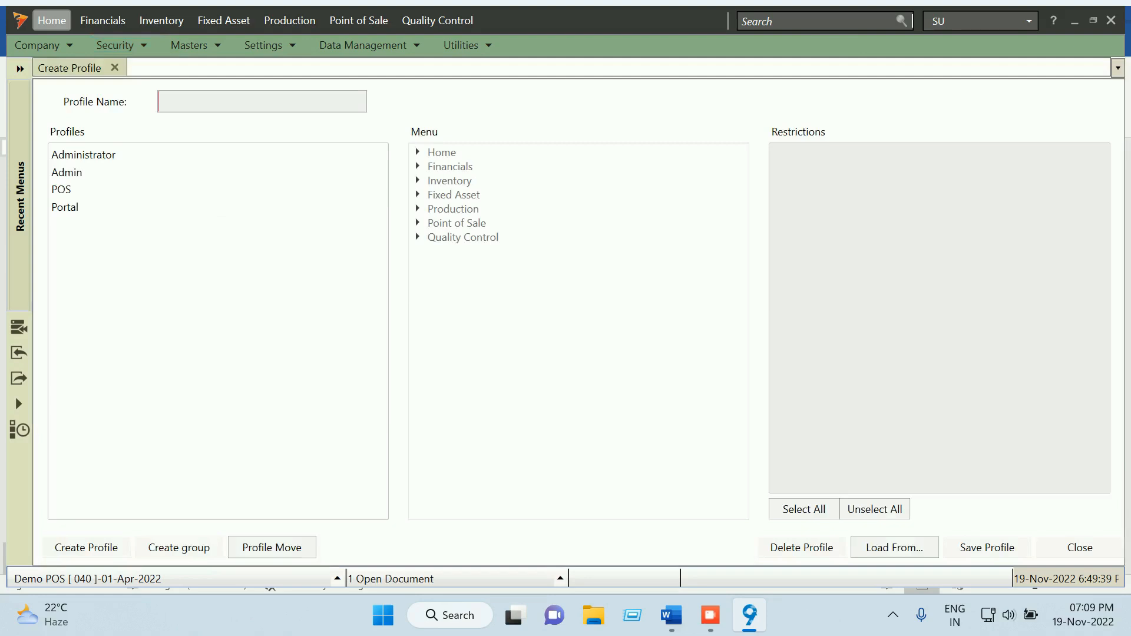
{"action": "left_click", "coordinate": [61, 190]}
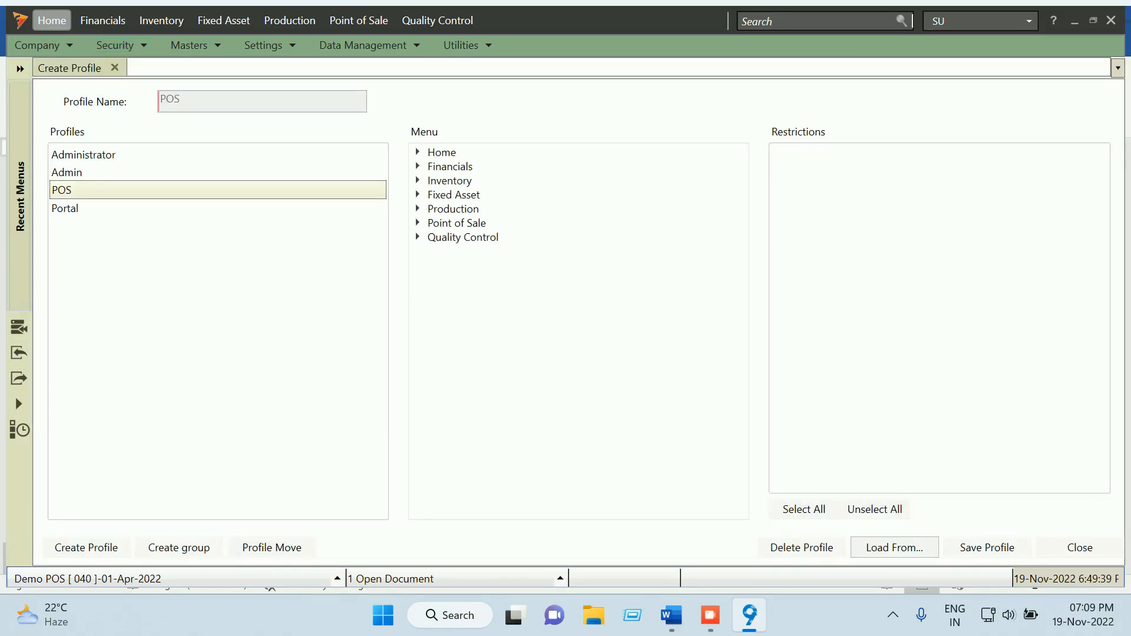
Check restrictions for the Point of Sale and Main Screen entries and their Customization rights
{"action": "left_click", "coordinate": [417, 152]}
{"action": "left_click", "coordinate": [417, 153]}
{"action": "left_click", "coordinate": [417, 223]}
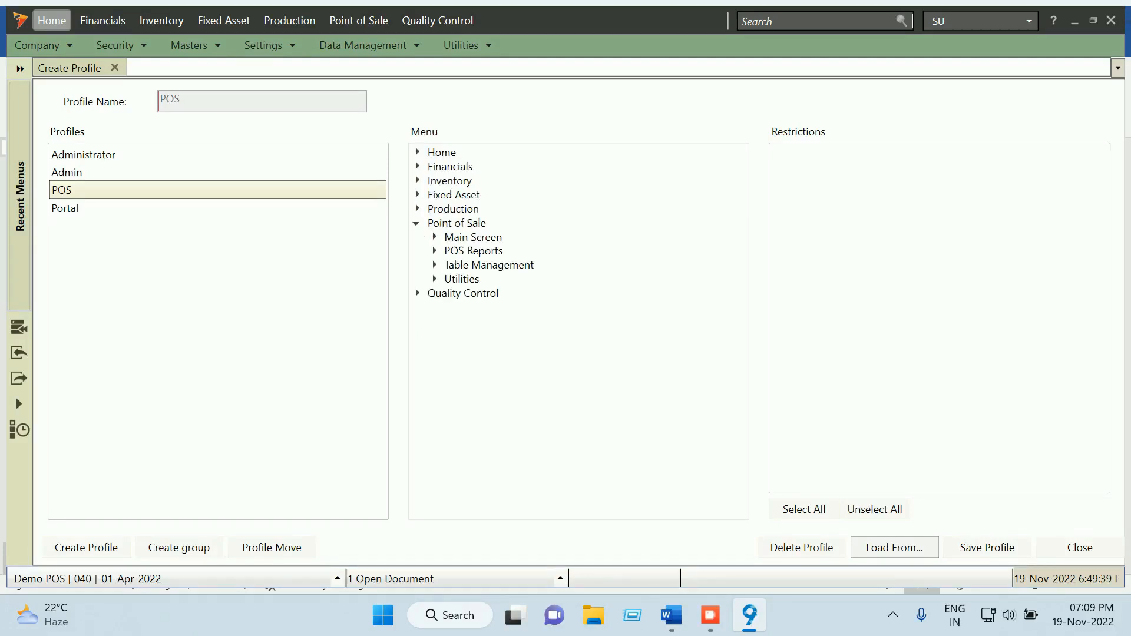
{"action": "left_click", "coordinate": [434, 237]}
{"action": "left_click", "coordinate": [490, 251]}
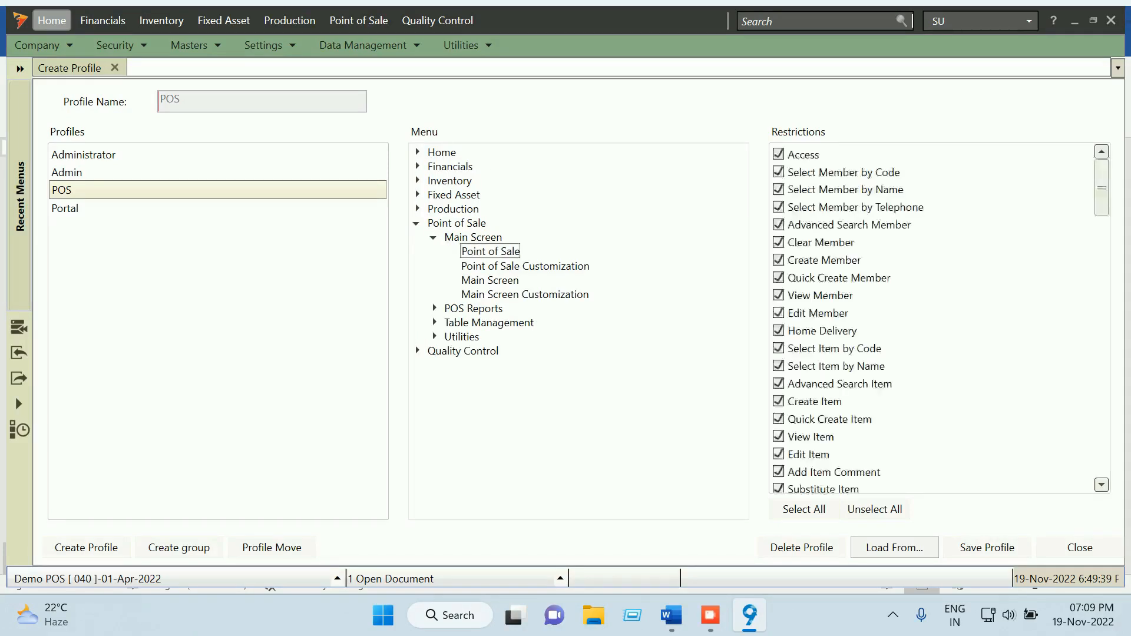
{"action": "left_click", "coordinate": [524, 266]}
{"action": "left_click", "coordinate": [490, 280]}
{"action": "left_click", "coordinate": [524, 294]}
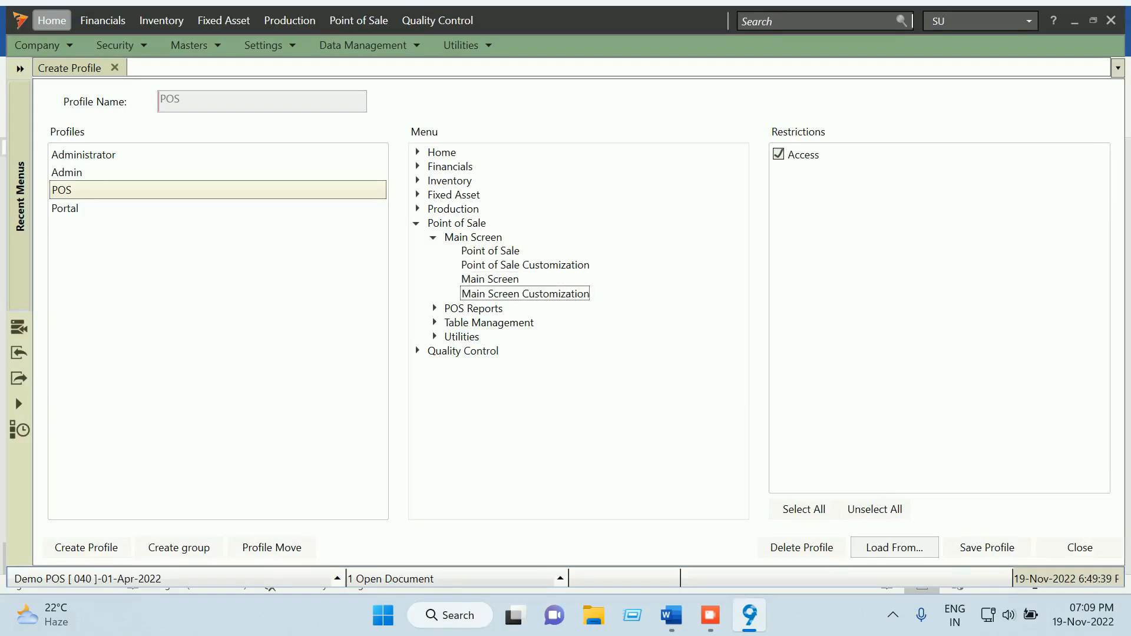
{"action": "left_click", "coordinate": [490, 279]}
{"action": "left_click", "coordinate": [525, 266]}
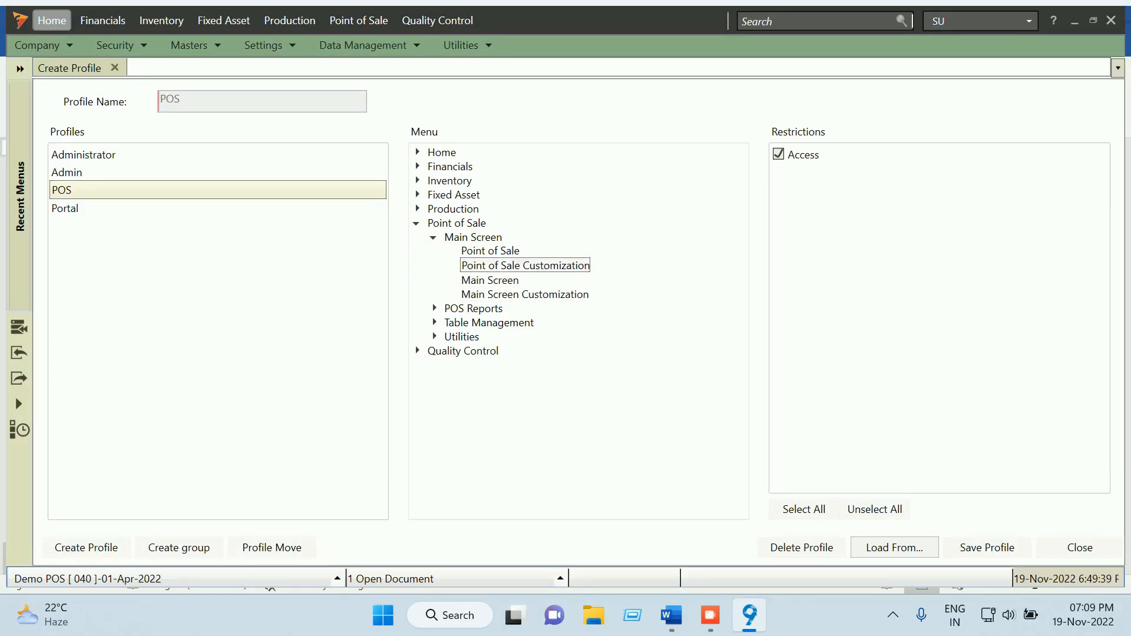
{"action": "left_click", "coordinate": [490, 250]}
{"action": "left_click", "coordinate": [524, 266]}
{"action": "left_click", "coordinate": [490, 279]}
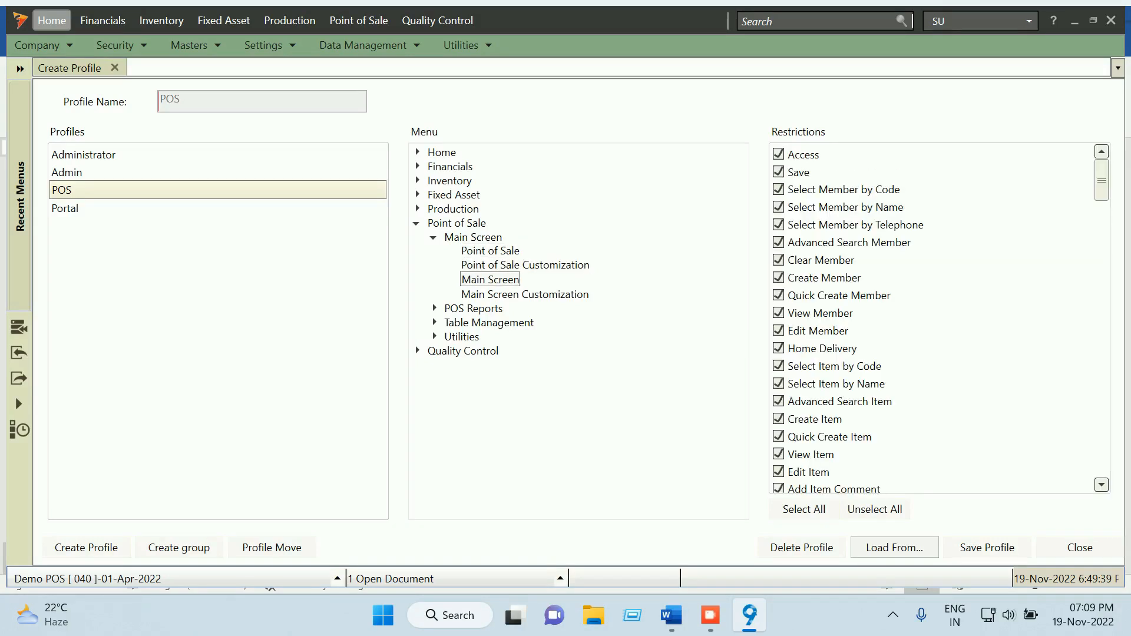
{"action": "left_click", "coordinate": [524, 294]}
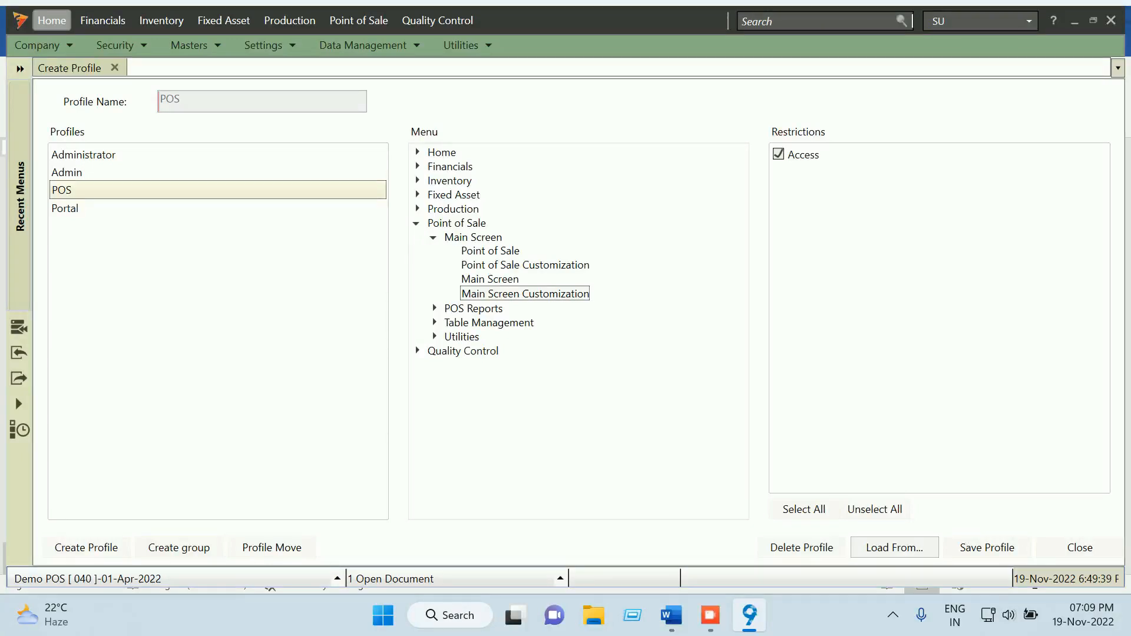
Check the POS Reports rights, including Retail Sales Analysis and Retail Sales by Outlet
{"action": "left_click", "coordinate": [434, 308]}
{"action": "left_click", "coordinate": [507, 322]}
{"action": "left_click", "coordinate": [513, 336]}
{"action": "left_click", "coordinate": [451, 321]}
{"action": "left_click", "coordinate": [523, 336]}
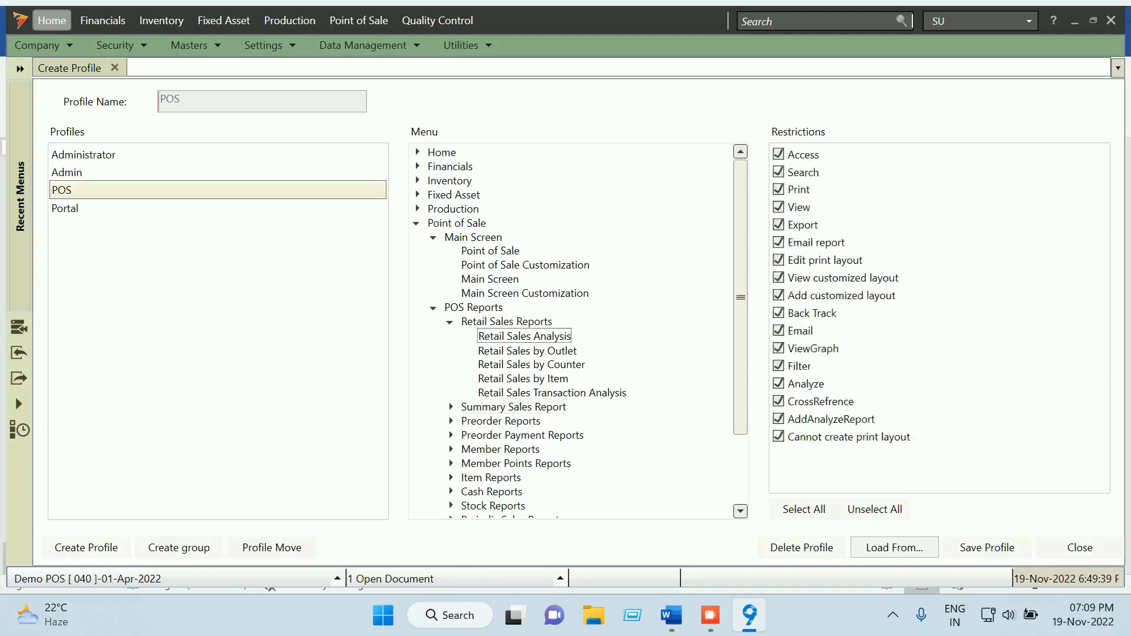
{"action": "left_click", "coordinate": [527, 350]}
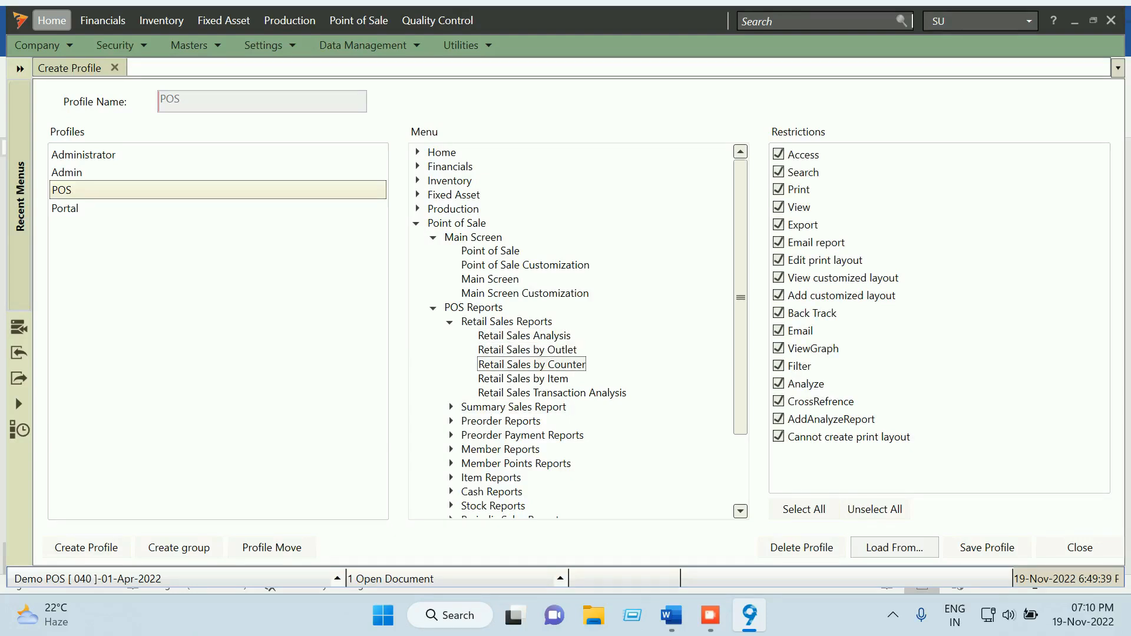
{"action": "scroll", "coordinate": [578, 329], "scroll_direction": "down", "scroll_amount": 2}
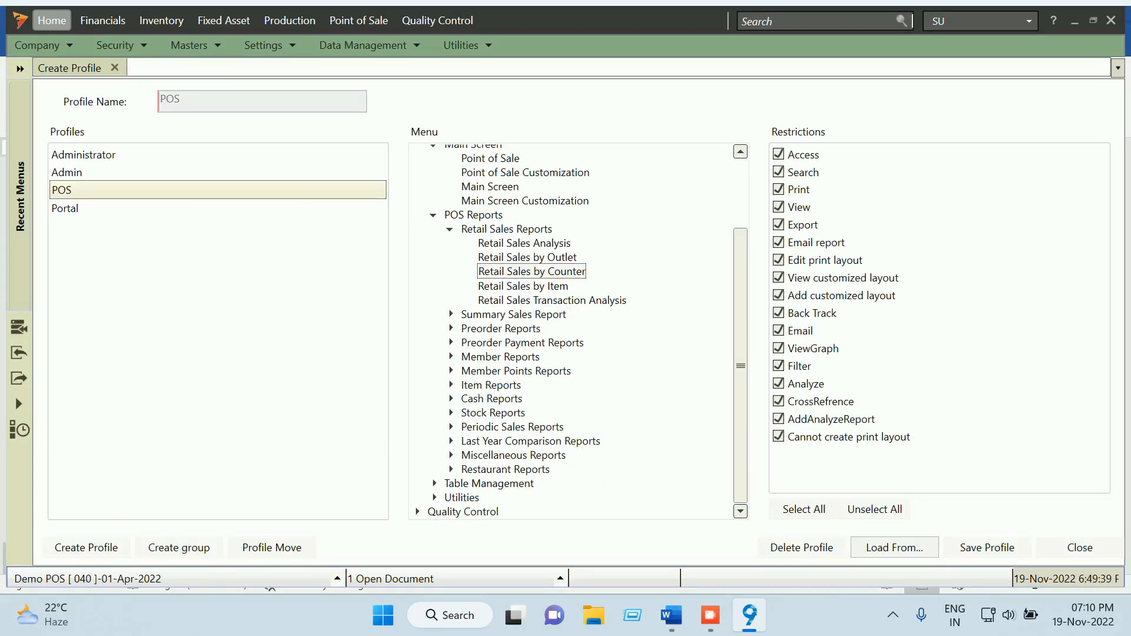
{"action": "left_click", "coordinate": [433, 216]}
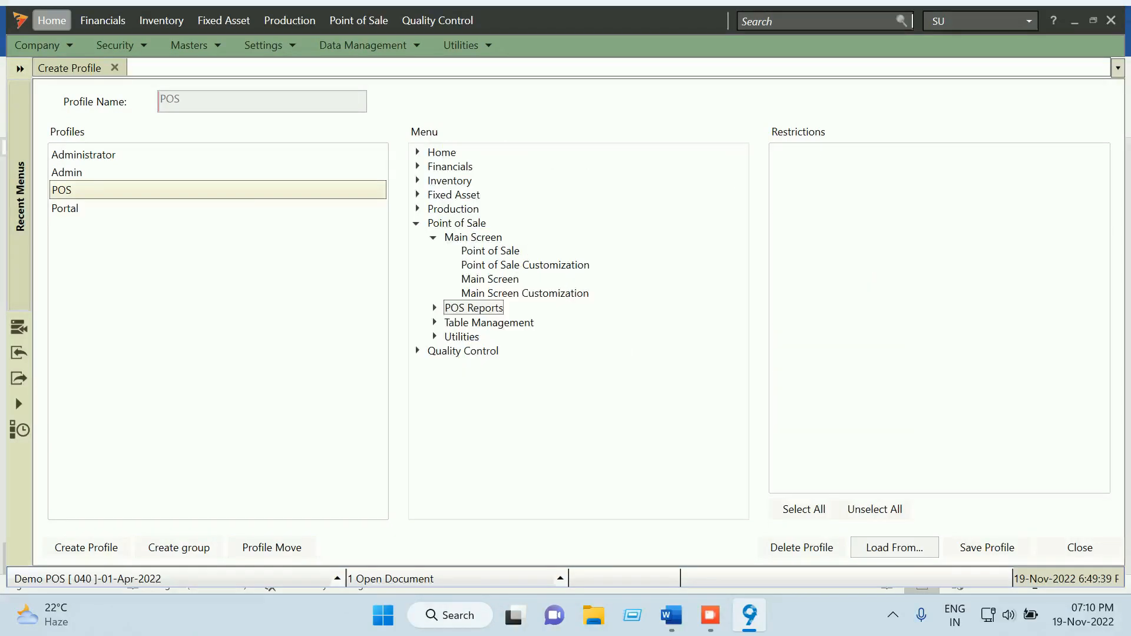
Review the POS Utilities rights and save the POS profile
{"action": "left_click", "coordinate": [434, 336]}
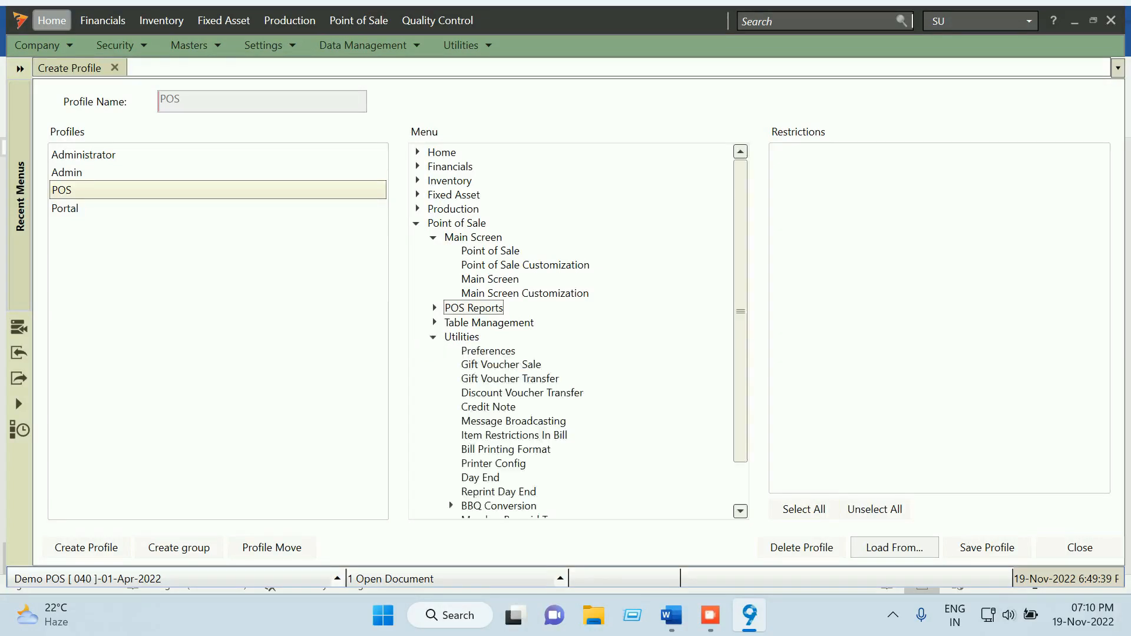
{"action": "scroll", "coordinate": [577, 330], "scroll_direction": "down", "scroll_amount": 1}
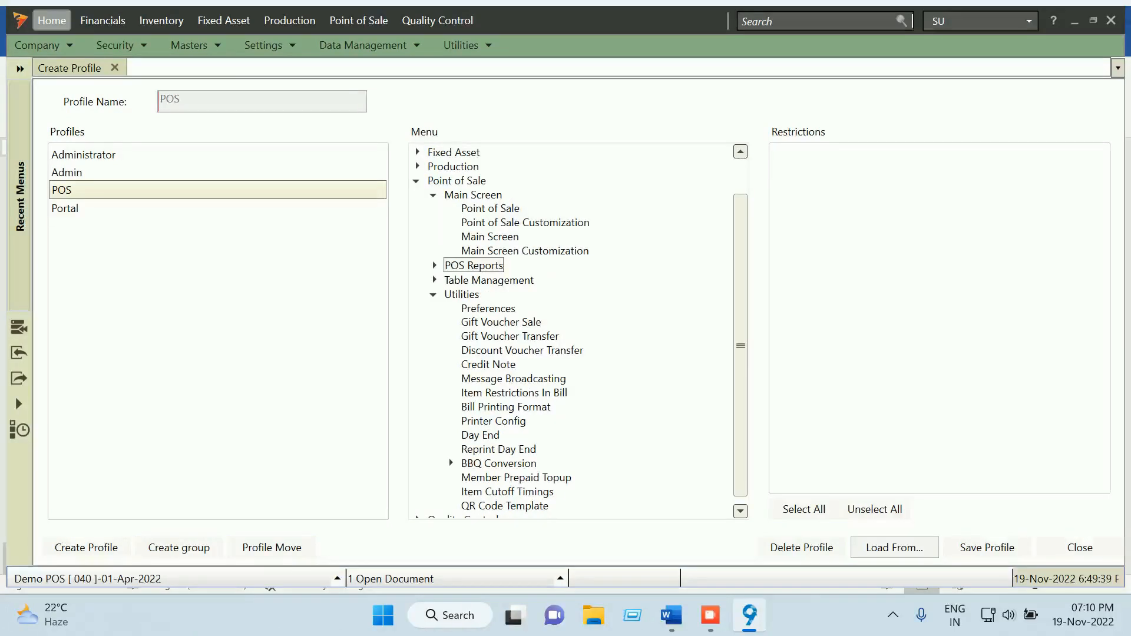
{"action": "scroll", "coordinate": [577, 330], "scroll_direction": "down", "scroll_amount": 1}
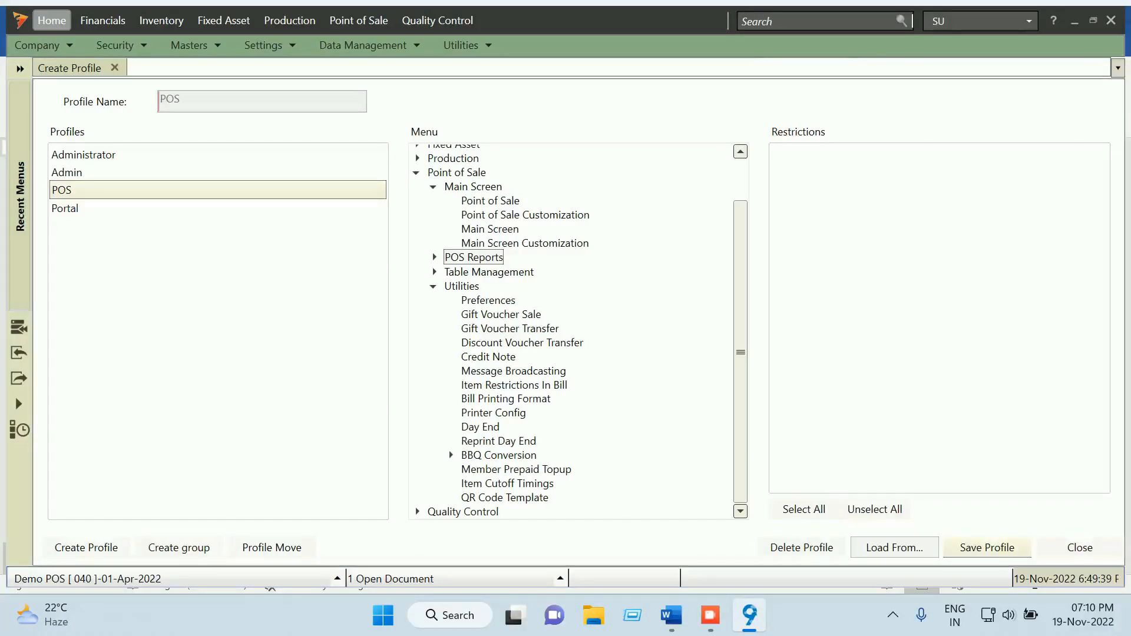
{"action": "left_click", "coordinate": [987, 547]}
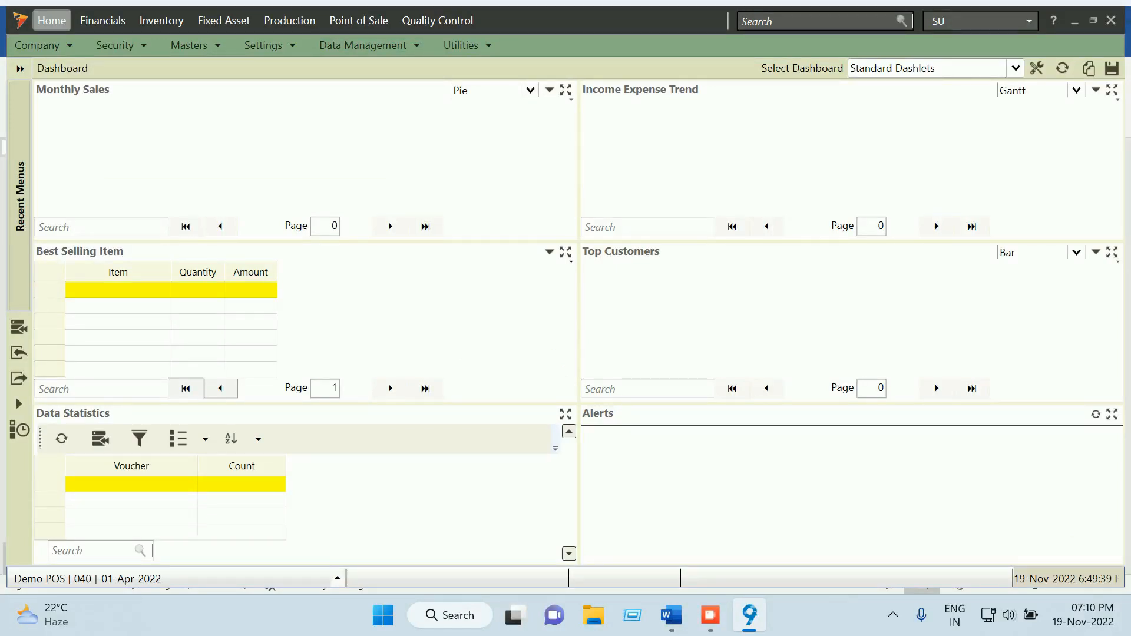
{"action": "left_click", "coordinate": [124, 45]}
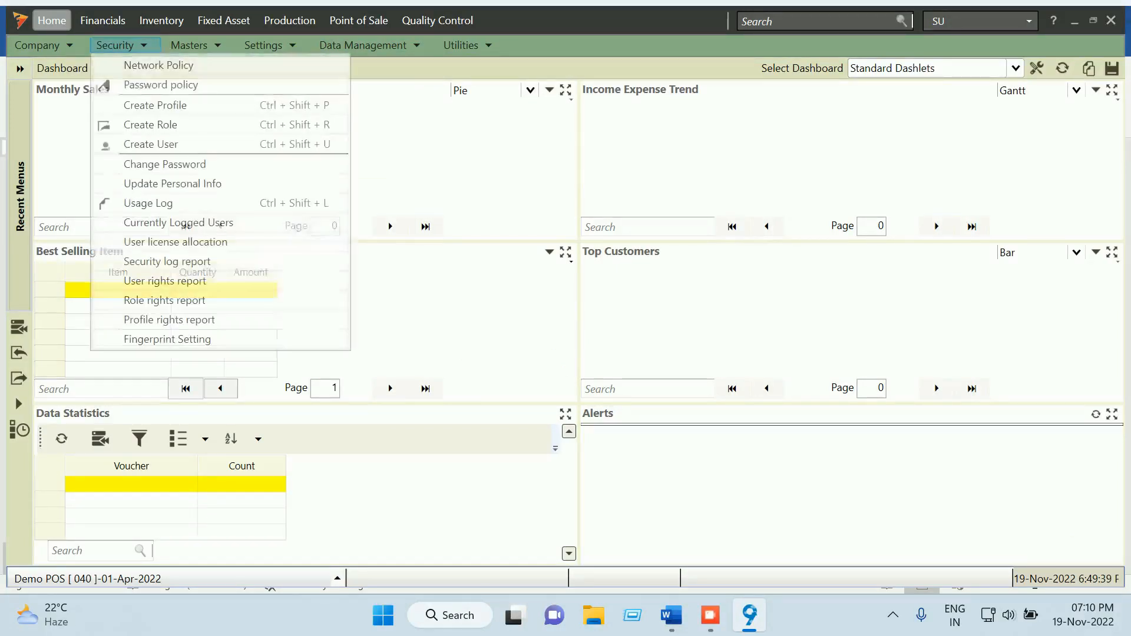
{"action": "left_click", "coordinate": [152, 125]}
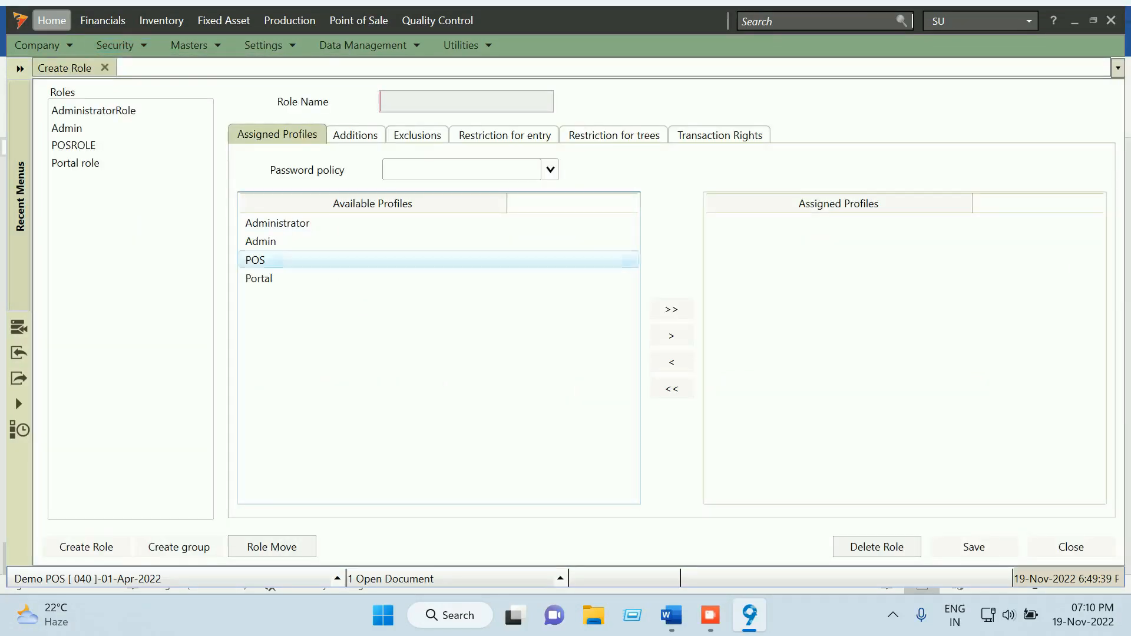
{"action": "double_click", "coordinate": [255, 259]}
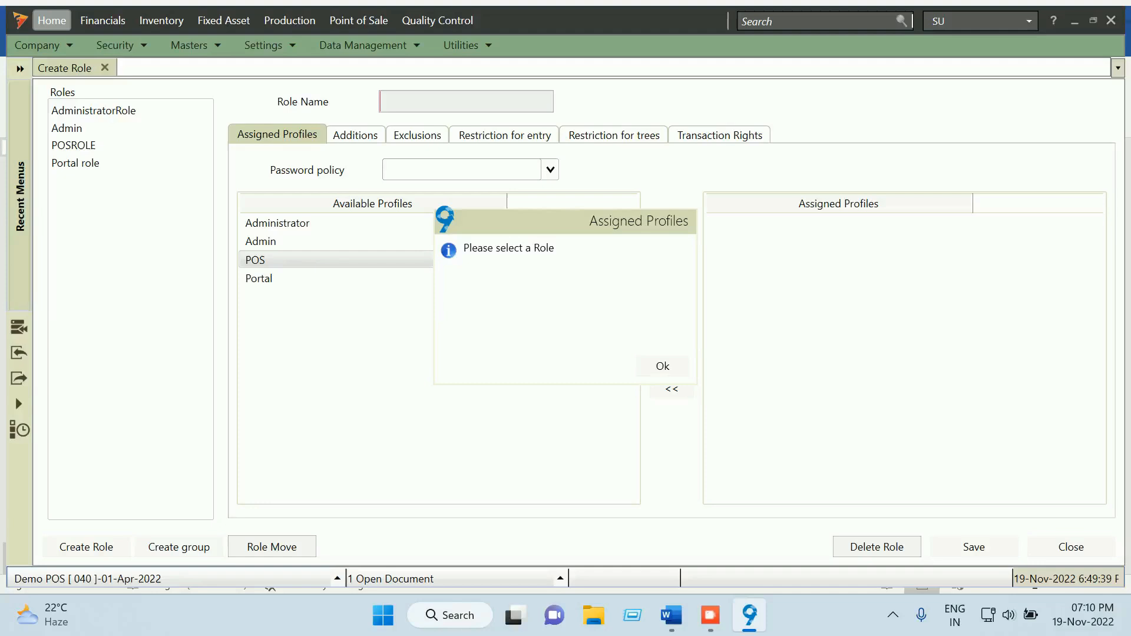
{"action": "left_click", "coordinate": [662, 365]}
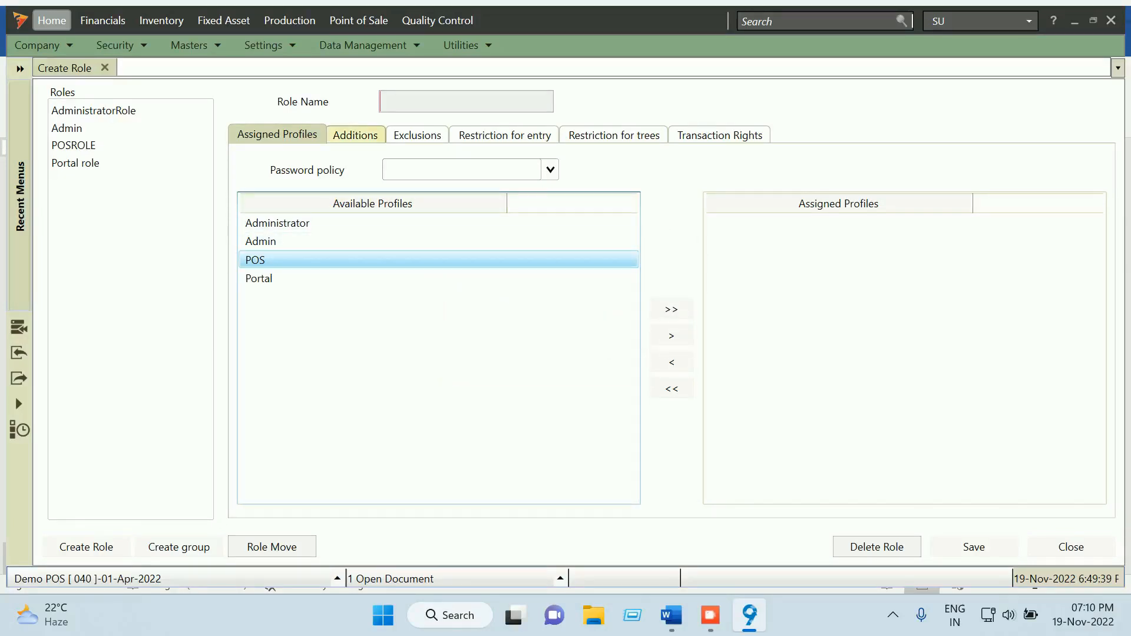
{"action": "left_click", "coordinate": [355, 135]}
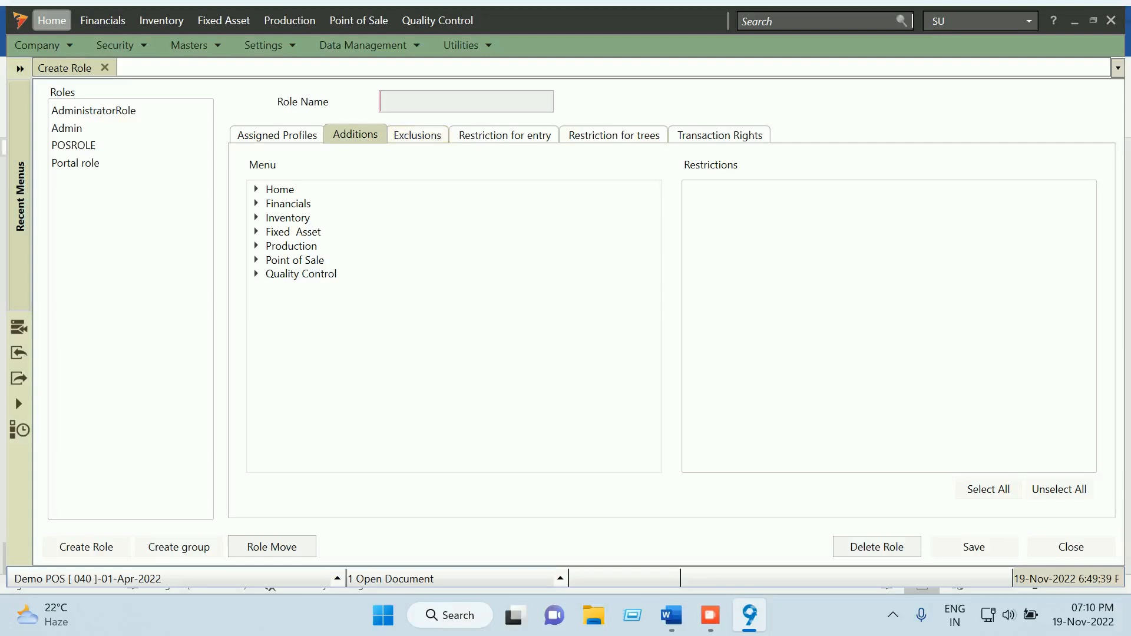
{"action": "left_click", "coordinate": [417, 134]}
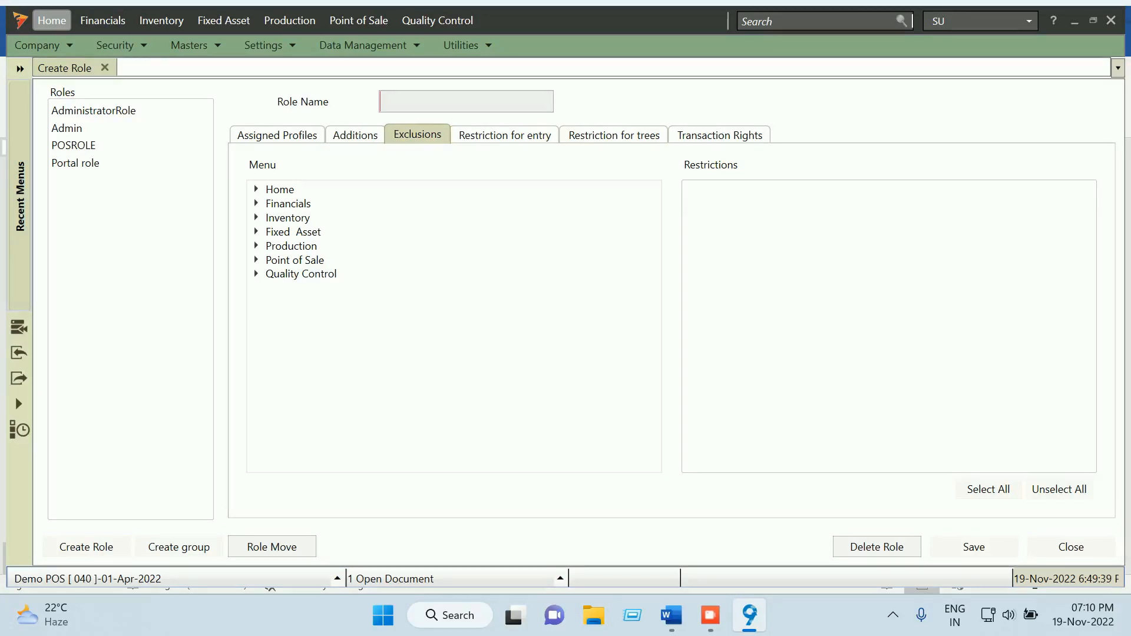
{"action": "left_click", "coordinate": [504, 135]}
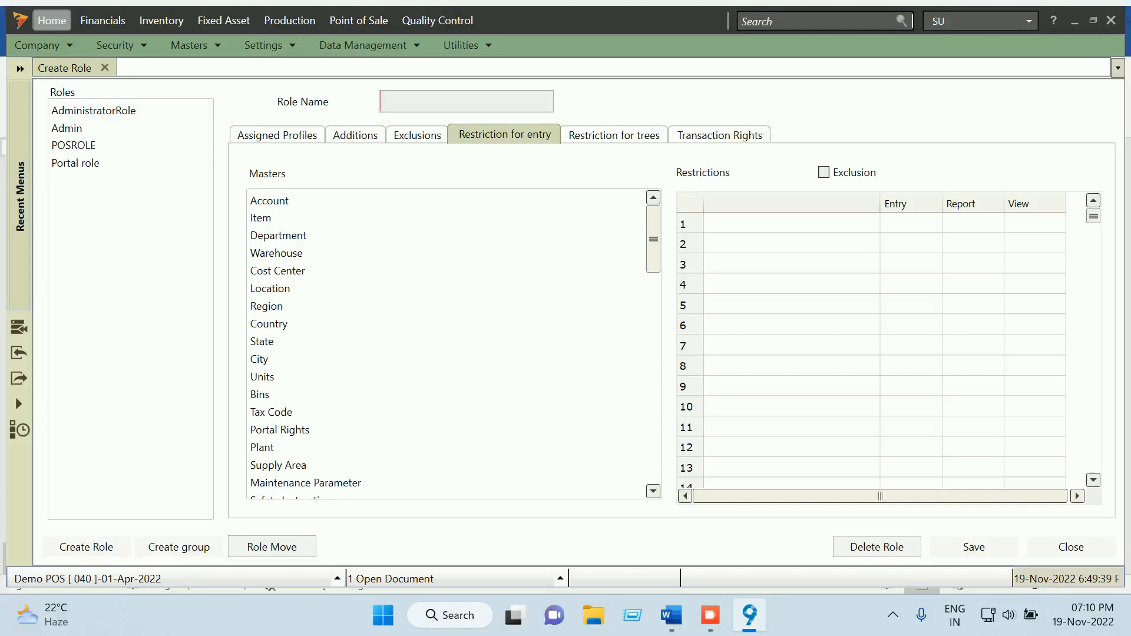
{"action": "left_click", "coordinate": [277, 135]}
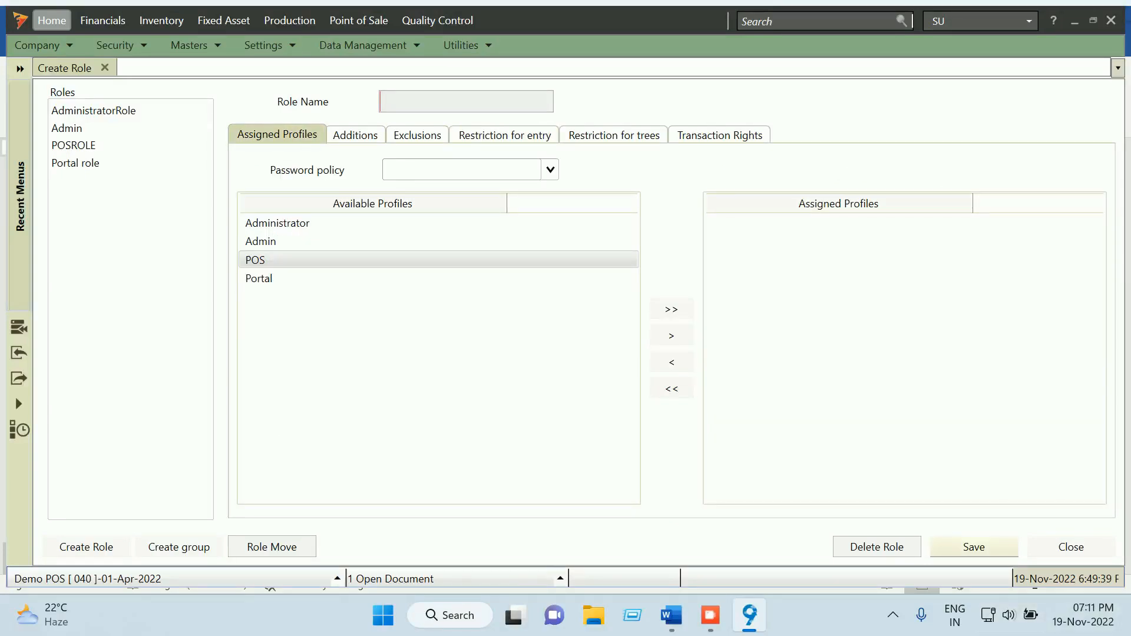
{"action": "left_click", "coordinate": [1070, 546]}
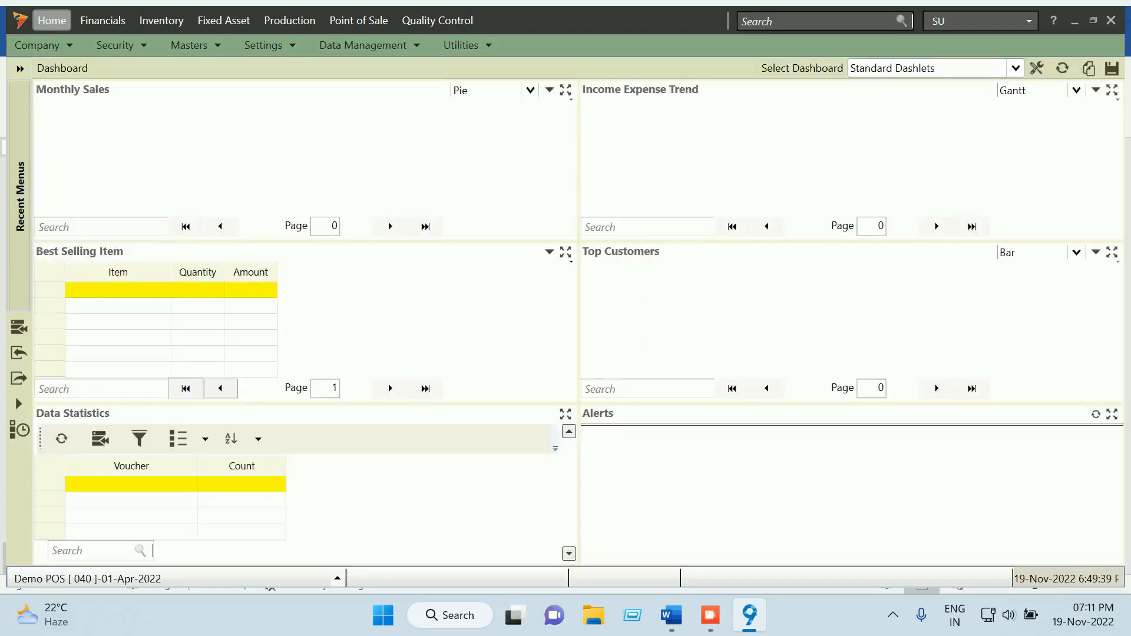
Open the Demo POS user's details from the security options
{"action": "left_click", "coordinate": [122, 45]}
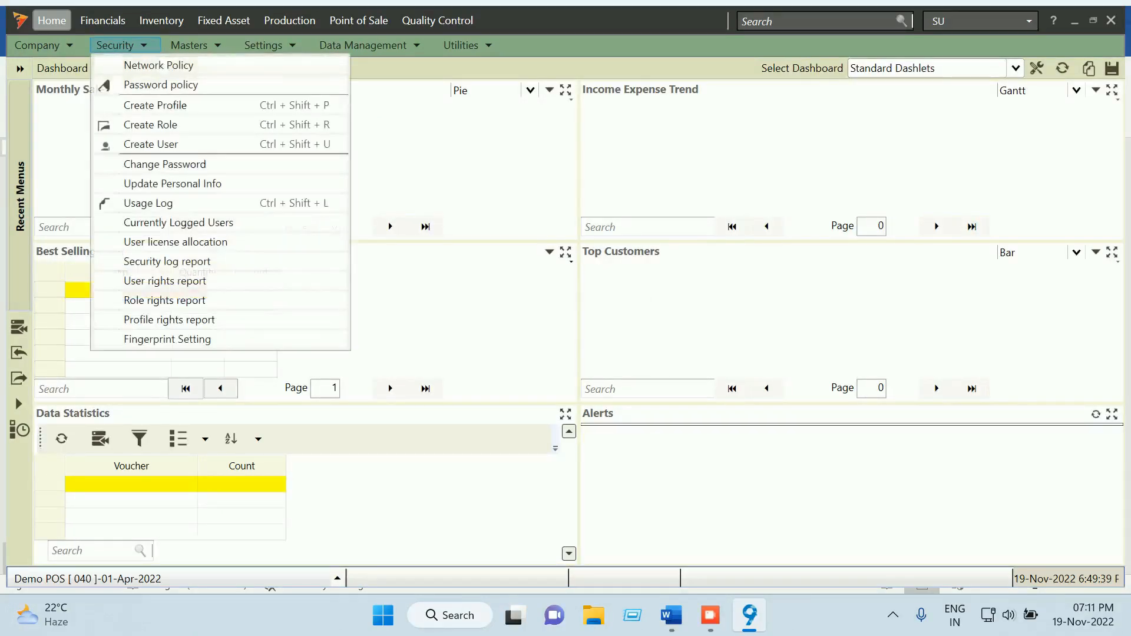
{"action": "left_click", "coordinate": [152, 121]}
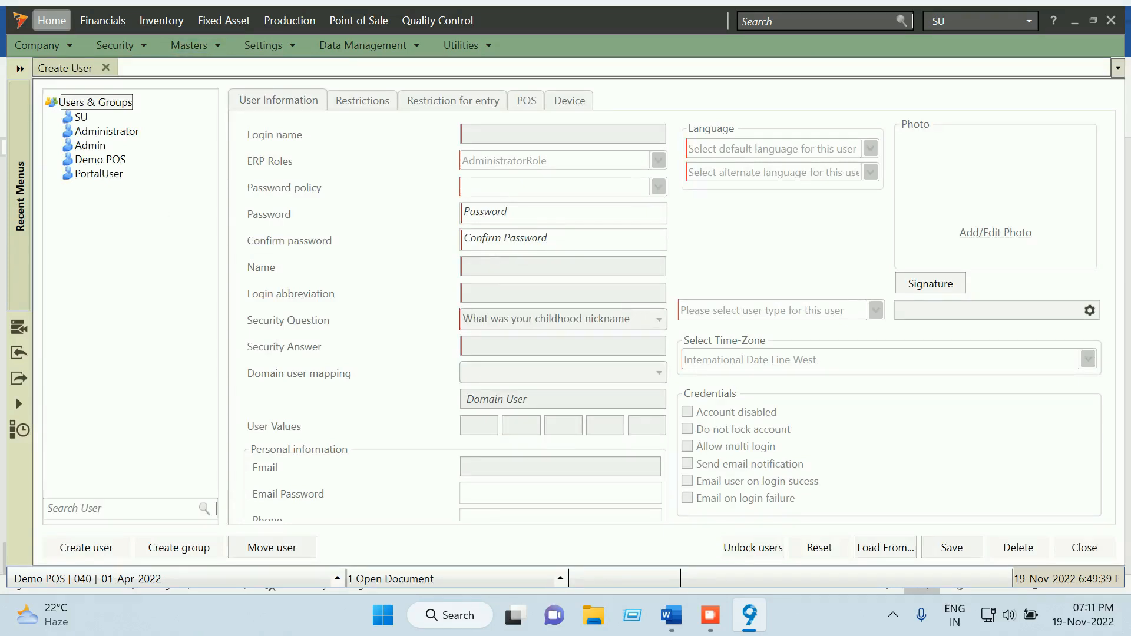
{"action": "left_click", "coordinate": [100, 160]}
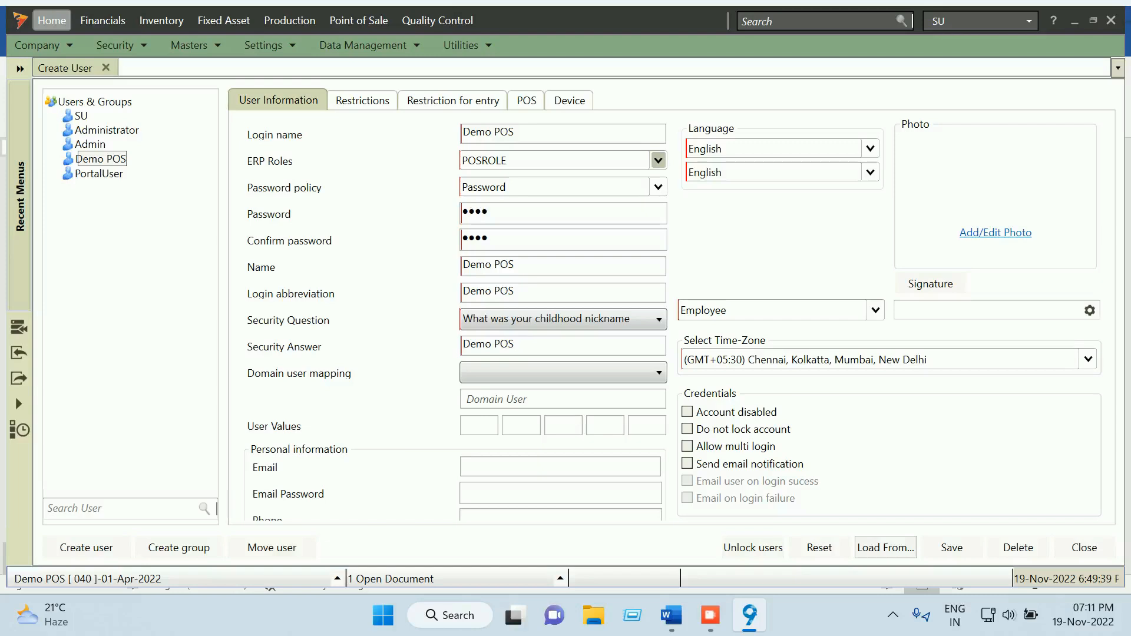
Confirm POSROLE as the ERP role and Password as the password policy, then close the user screen
{"action": "left_click", "coordinate": [658, 160]}
{"action": "left_click", "coordinate": [488, 215]}
{"action": "left_click", "coordinate": [657, 188]}
{"action": "left_click", "coordinate": [547, 226]}
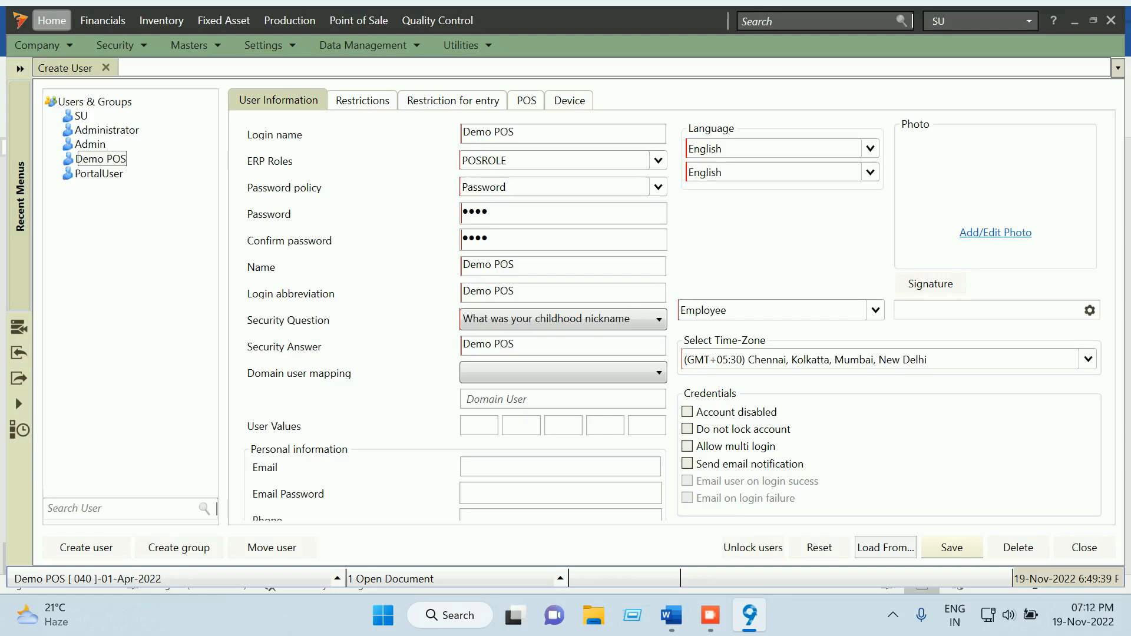
{"action": "left_click", "coordinate": [1083, 548]}
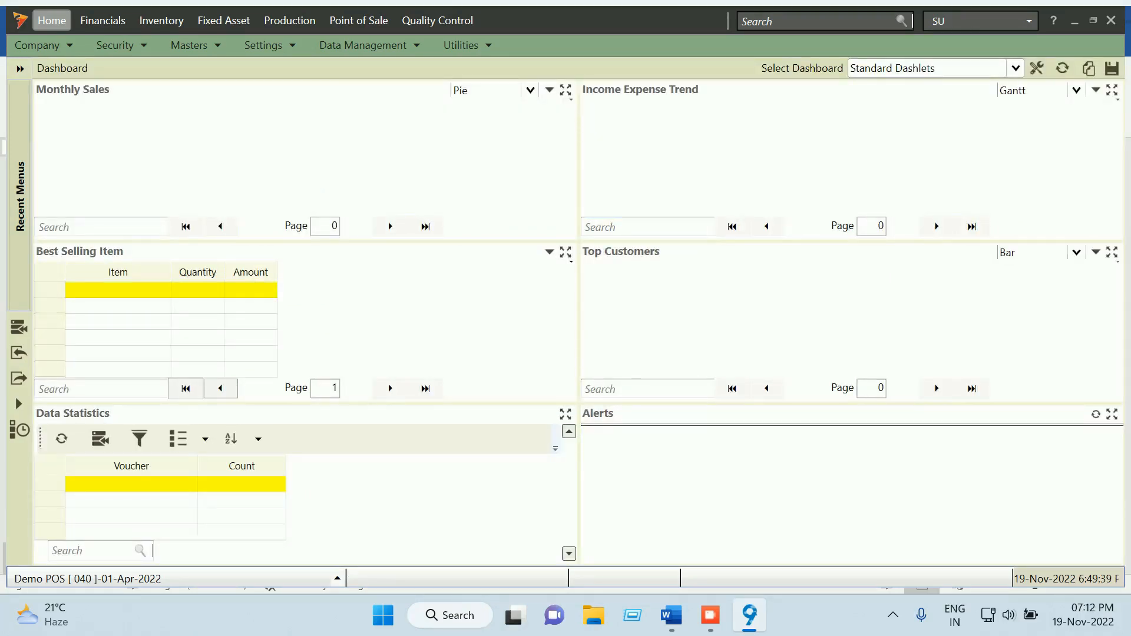
{"action": "left_click", "coordinate": [671, 615]}
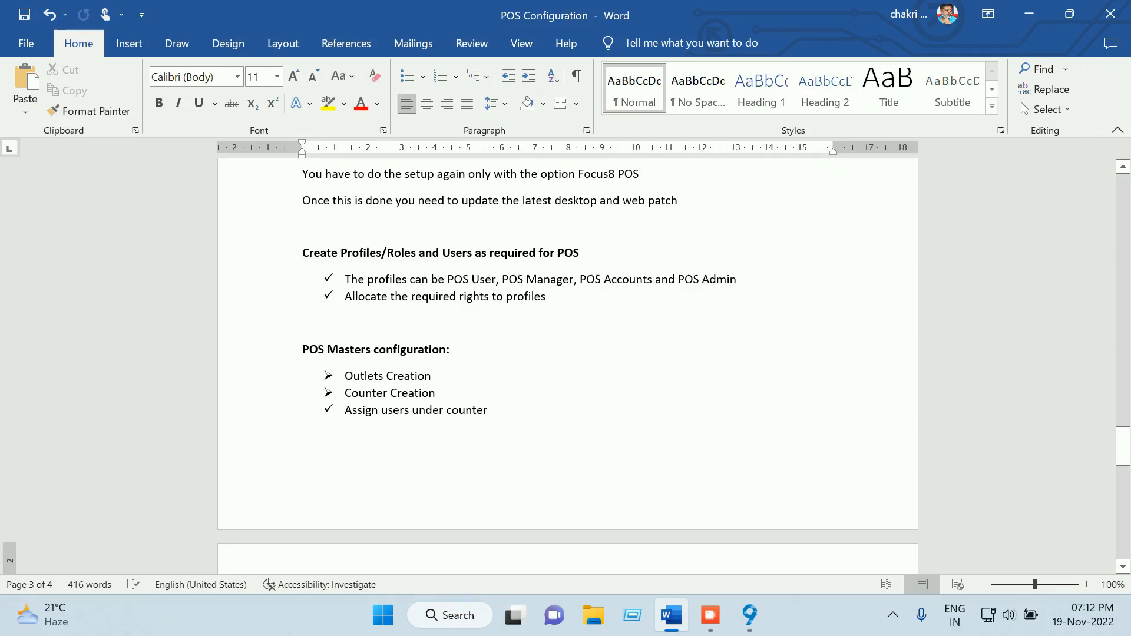
Highlight the Create Profiles/Roles and Users and Assign users under counter steps, then scroll to POS Preferences
{"action": "left_click_drag", "start_coordinate": [518, 414], "coordinate": [345, 414]}
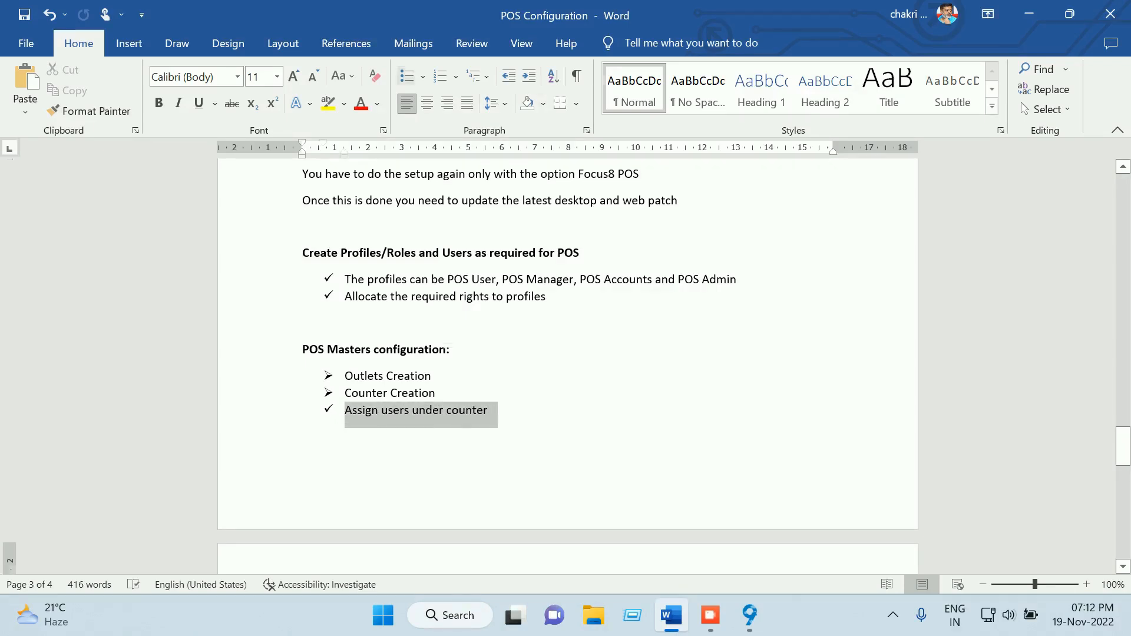
{"action": "left_click_drag", "start_coordinate": [551, 297], "coordinate": [302, 253]}
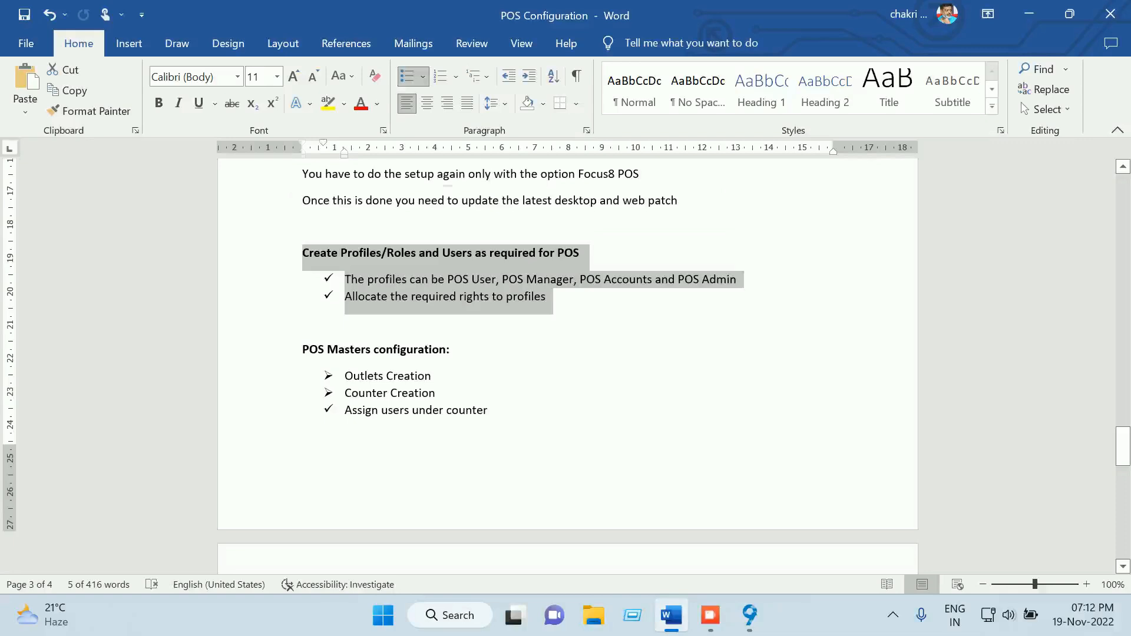
{"action": "left_click_drag", "start_coordinate": [496, 411], "coordinate": [303, 350]}
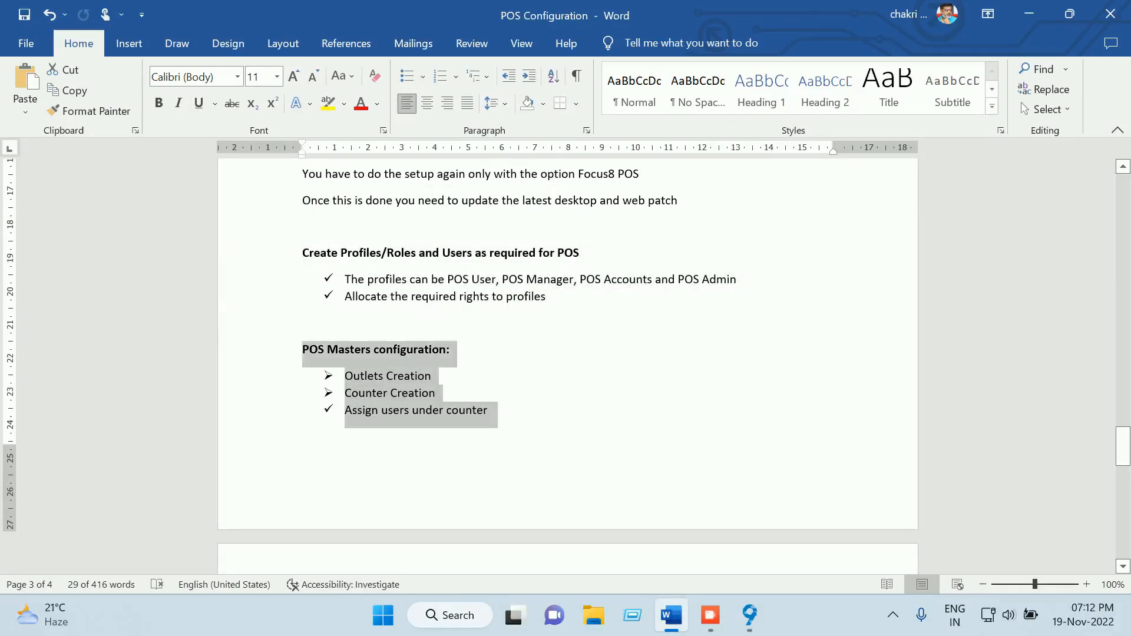
{"action": "scroll", "coordinate": [568, 365], "scroll_direction": "down", "scroll_amount": 2}
{"action": "scroll", "coordinate": [568, 365], "scroll_direction": "down", "scroll_amount": 1}
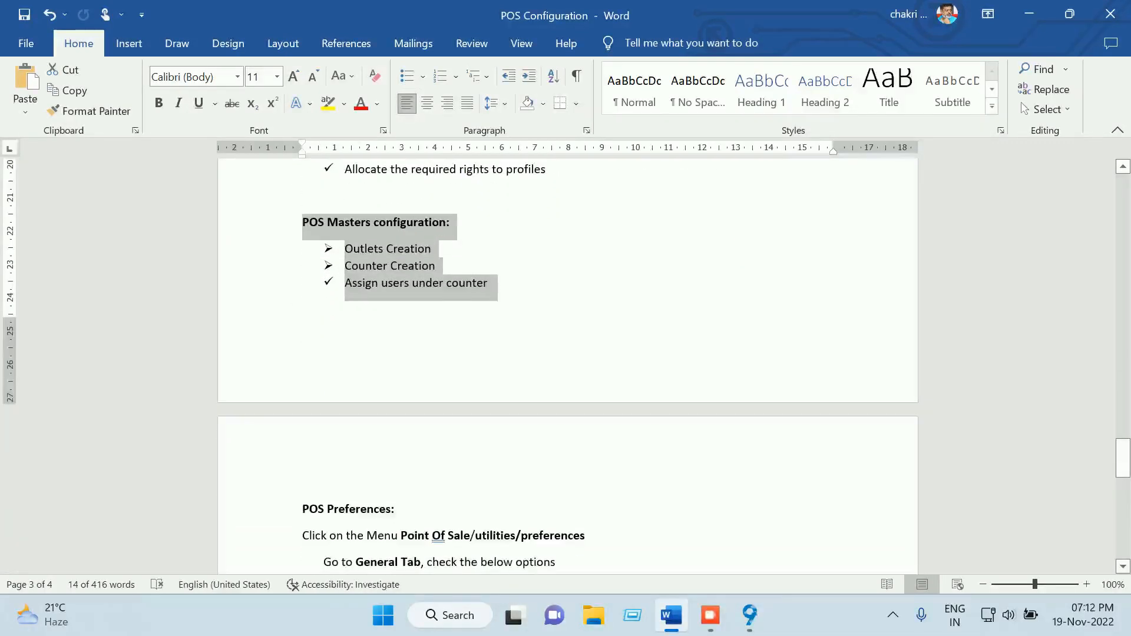
{"action": "scroll", "coordinate": [568, 365], "scroll_direction": "down", "scroll_amount": 4}
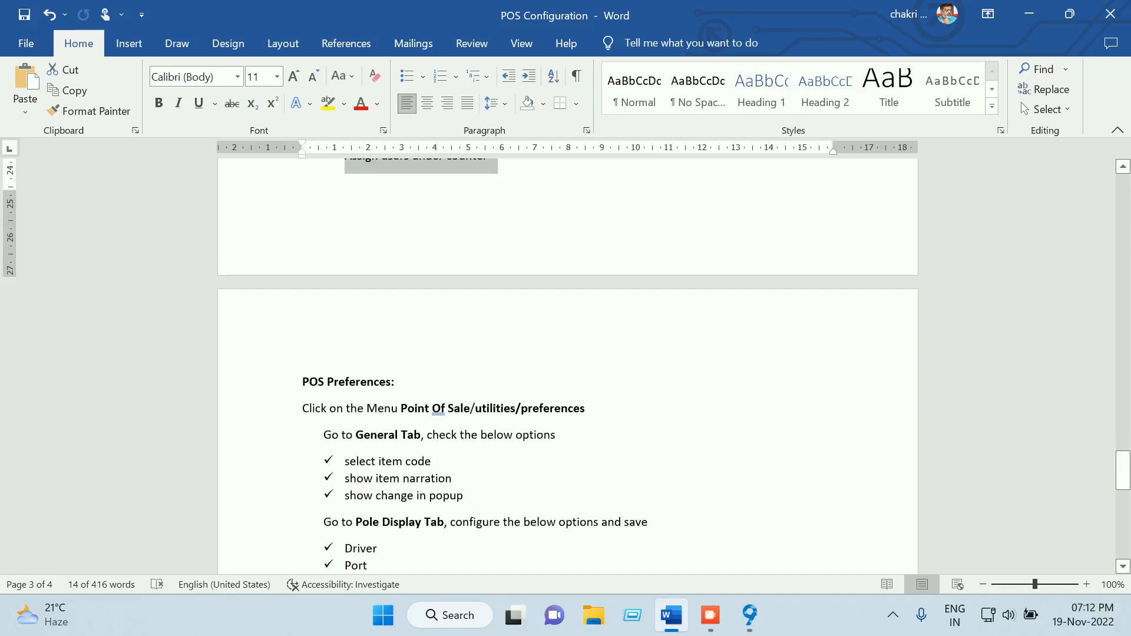
{"action": "scroll", "coordinate": [568, 365], "scroll_direction": "down", "scroll_amount": 2}
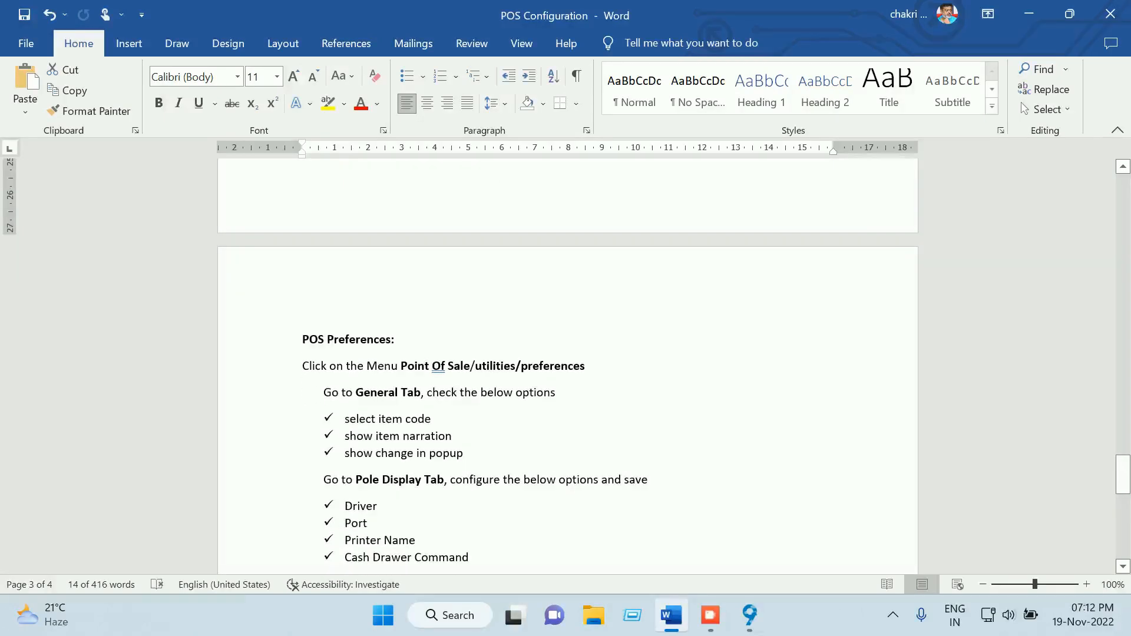
{"action": "left_click", "coordinate": [749, 615]}
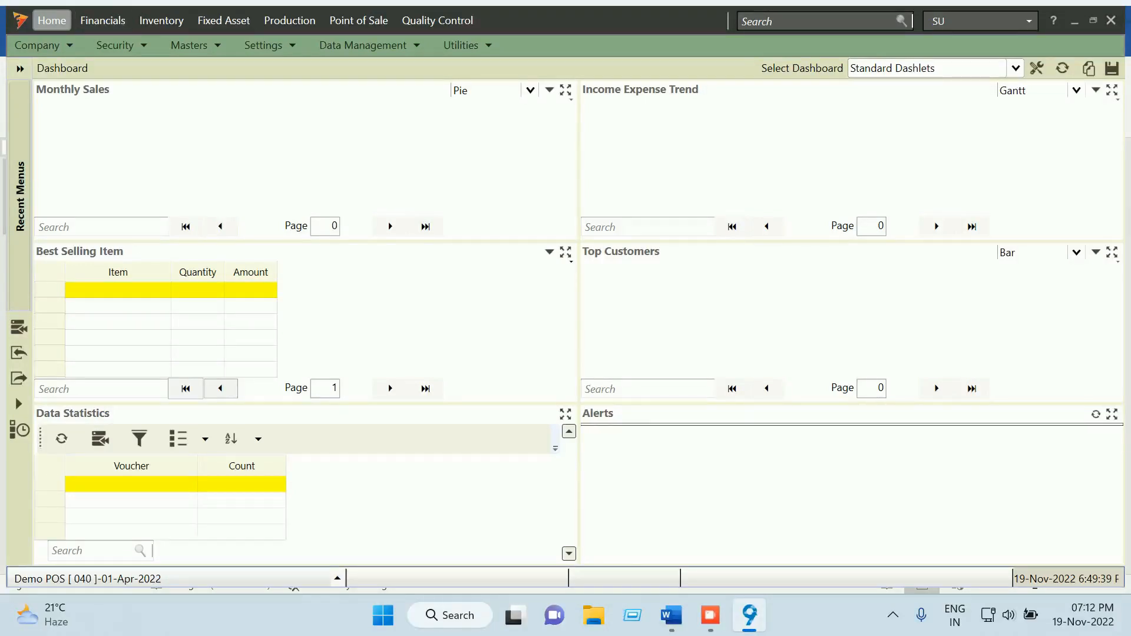
Open Point of Sale > Utilities > Preferences and expand the General group
{"action": "left_click", "coordinate": [358, 20]}
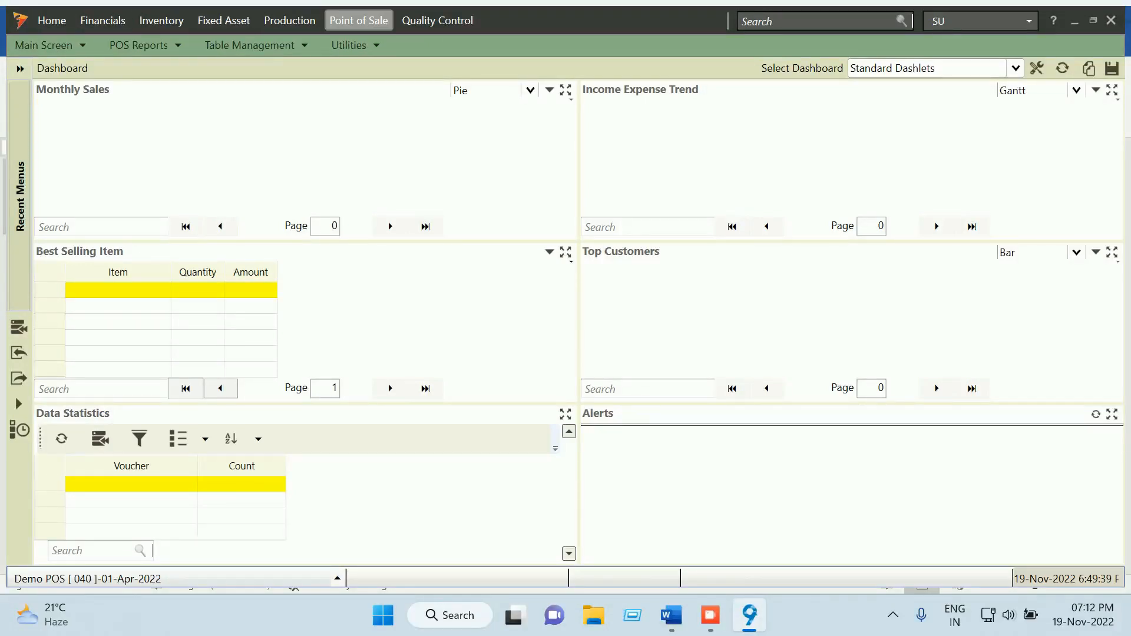
{"action": "left_click", "coordinate": [352, 45]}
{"action": "left_click", "coordinate": [385, 65]}
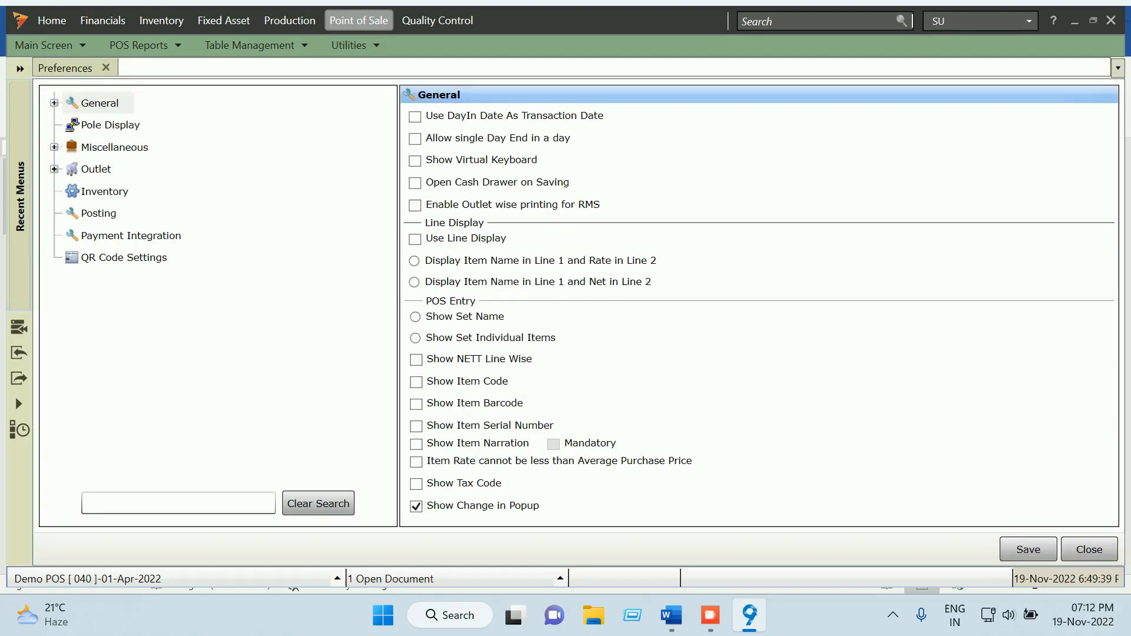
{"action": "double_click", "coordinate": [99, 103]}
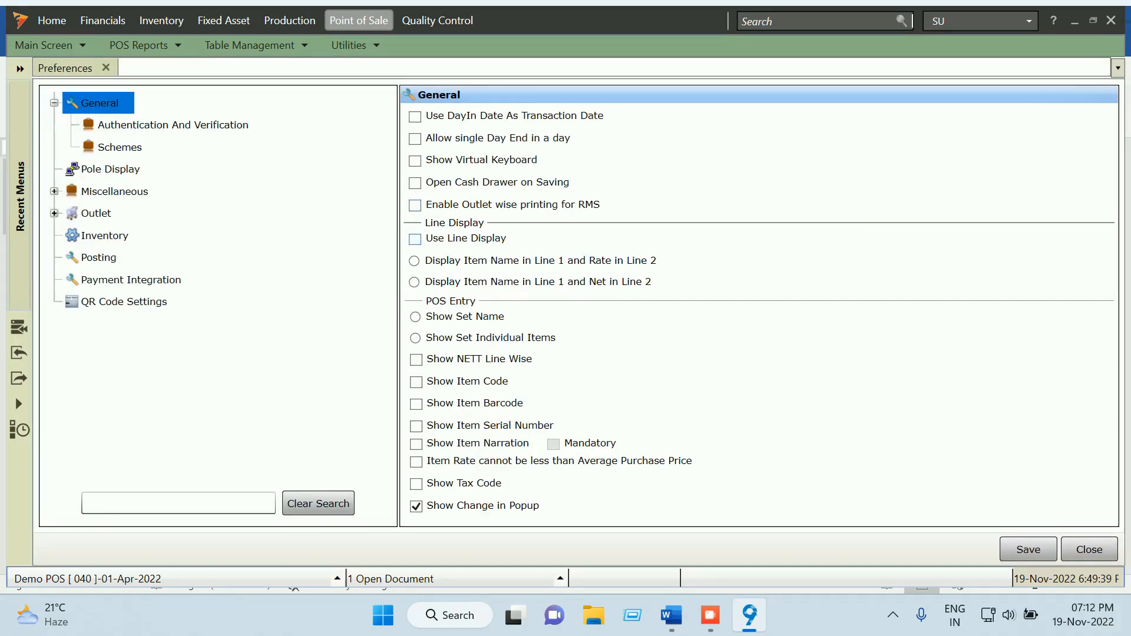
Read the Miscellaneous Tab and Outlet/Inventory Tab checklist in the Word guide
{"action": "left_click", "coordinate": [671, 615]}
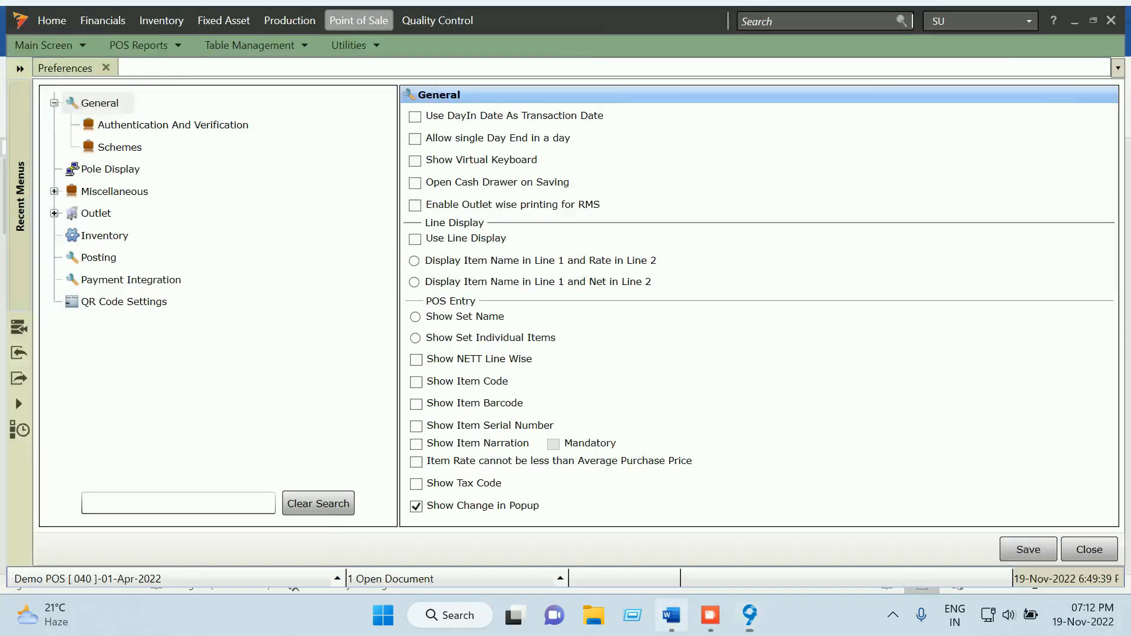
{"action": "scroll", "coordinate": [567, 365], "scroll_direction": "down", "scroll_amount": 1}
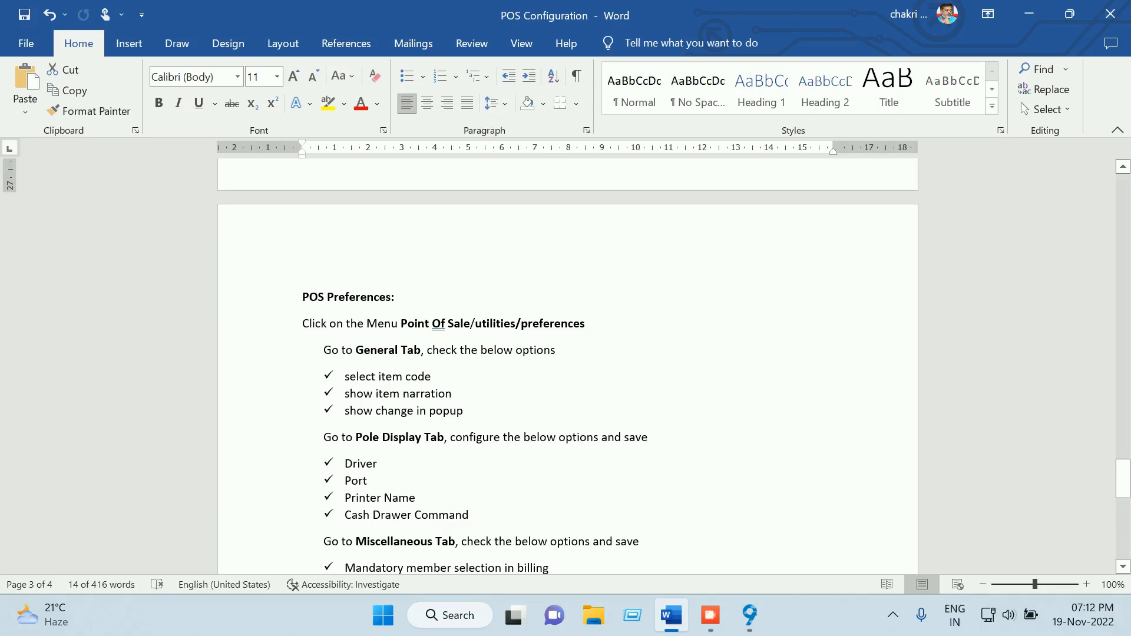
{"action": "scroll", "coordinate": [567, 365], "scroll_direction": "down", "scroll_amount": 1}
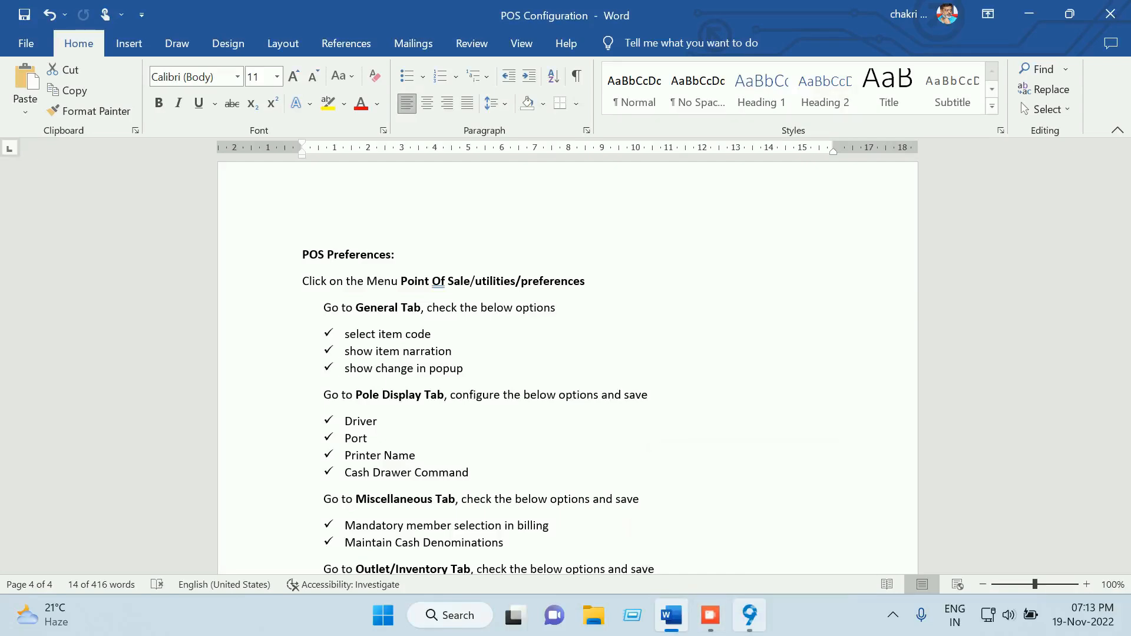
{"action": "left_click", "coordinate": [749, 615]}
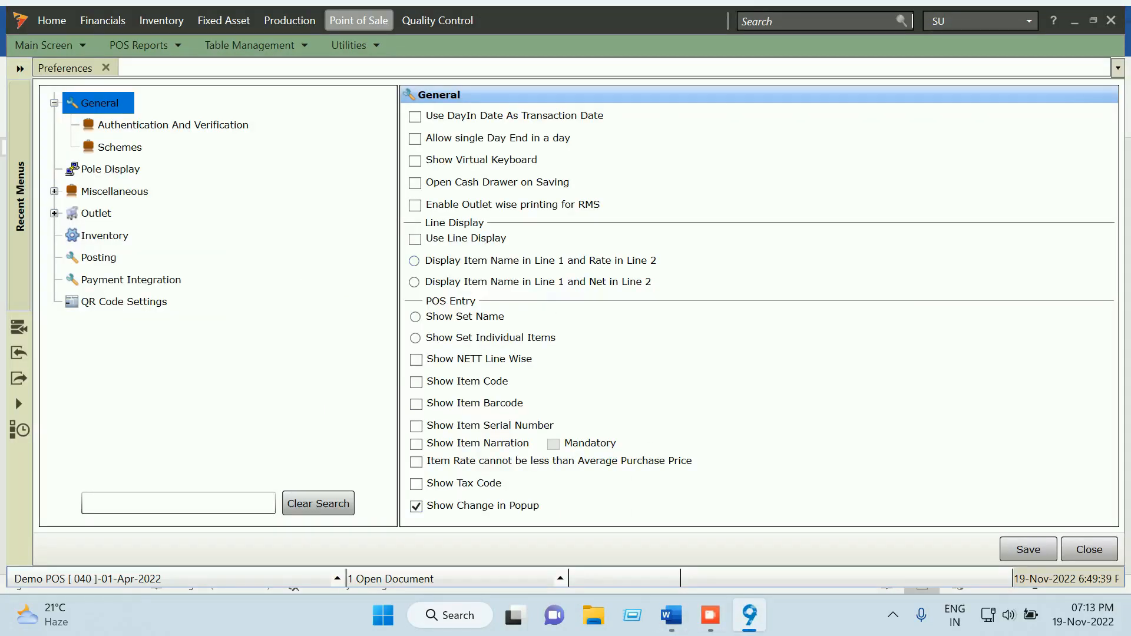
Turn on Show Item Narration and Show Item Code in General preferences and save
{"action": "left_click", "coordinate": [173, 125]}
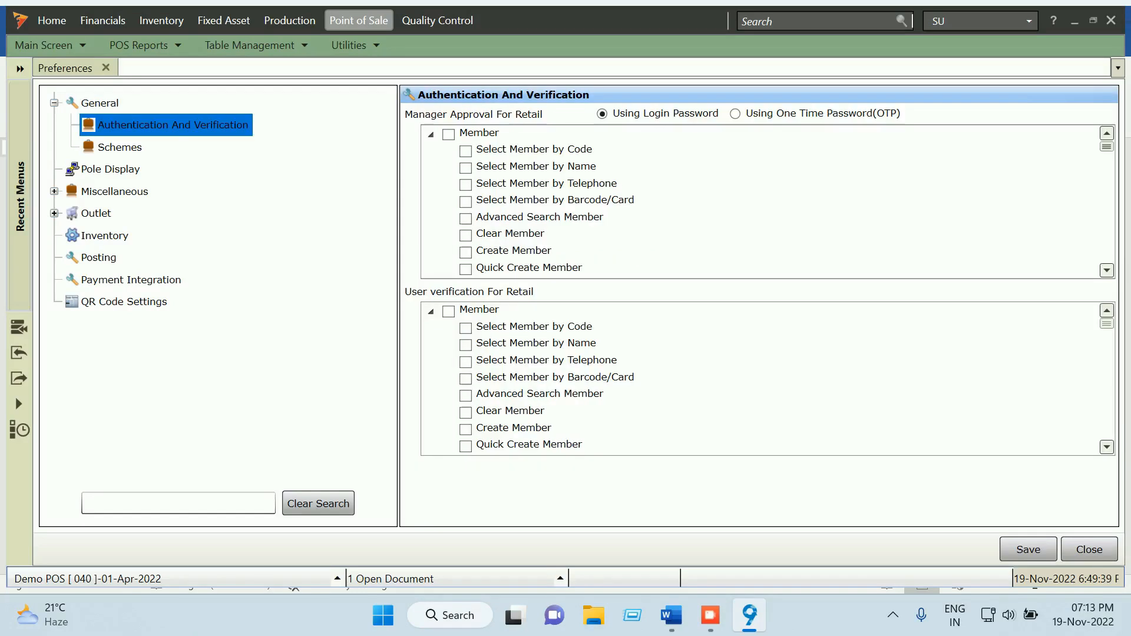
{"action": "left_click", "coordinate": [120, 147]}
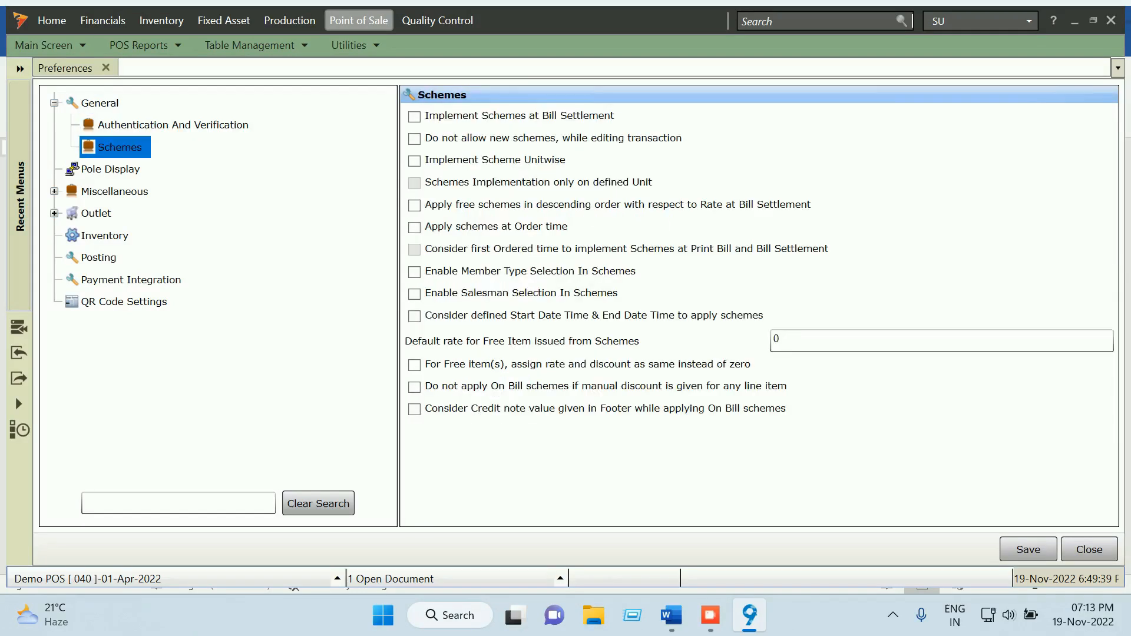
{"action": "left_click", "coordinate": [100, 103]}
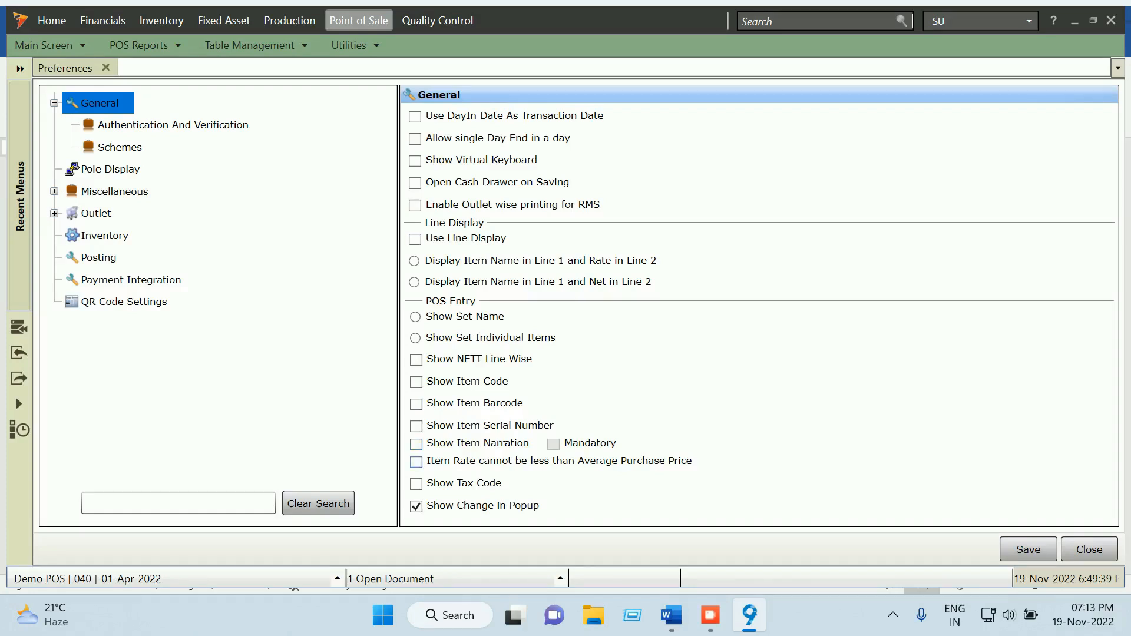
{"action": "left_click", "coordinate": [416, 444]}
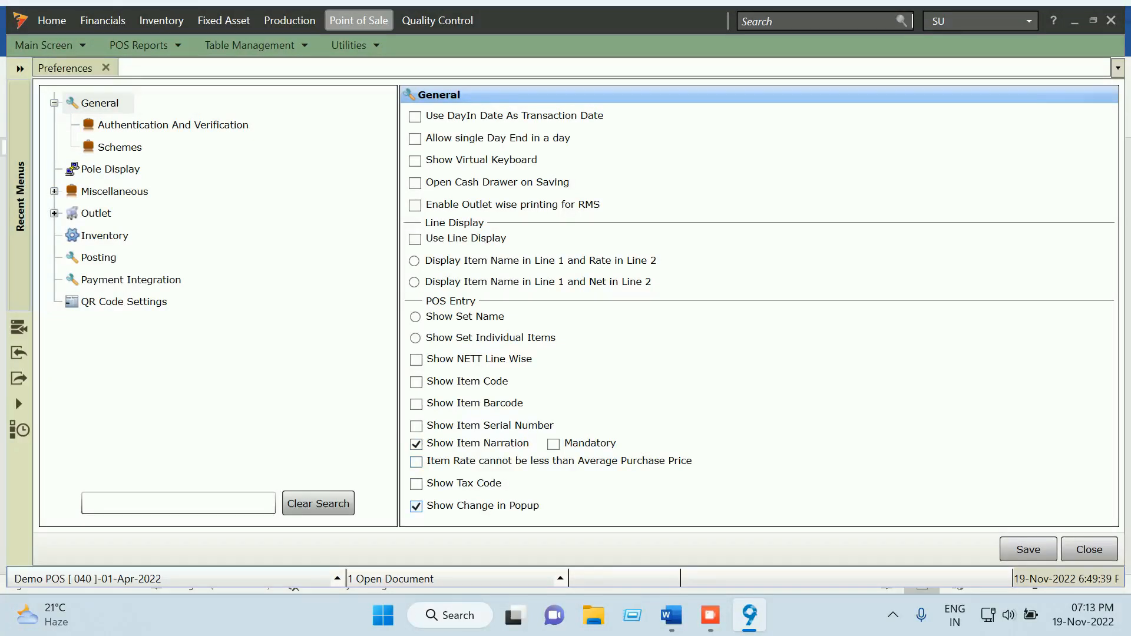
{"action": "left_click", "coordinate": [671, 615]}
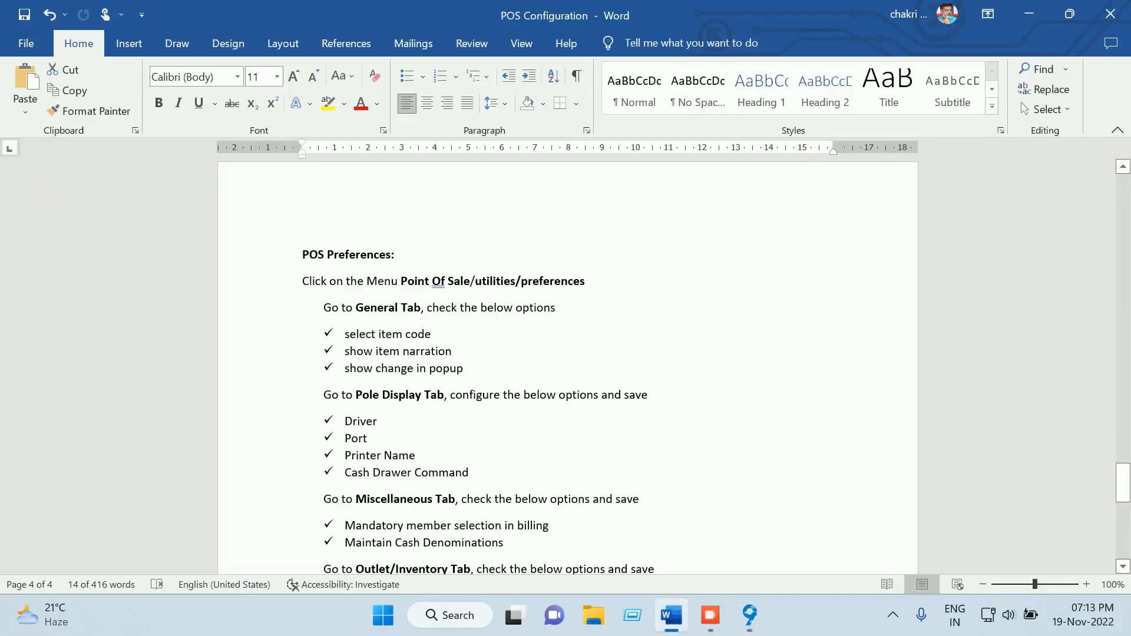
{"action": "left_click", "coordinate": [672, 614]}
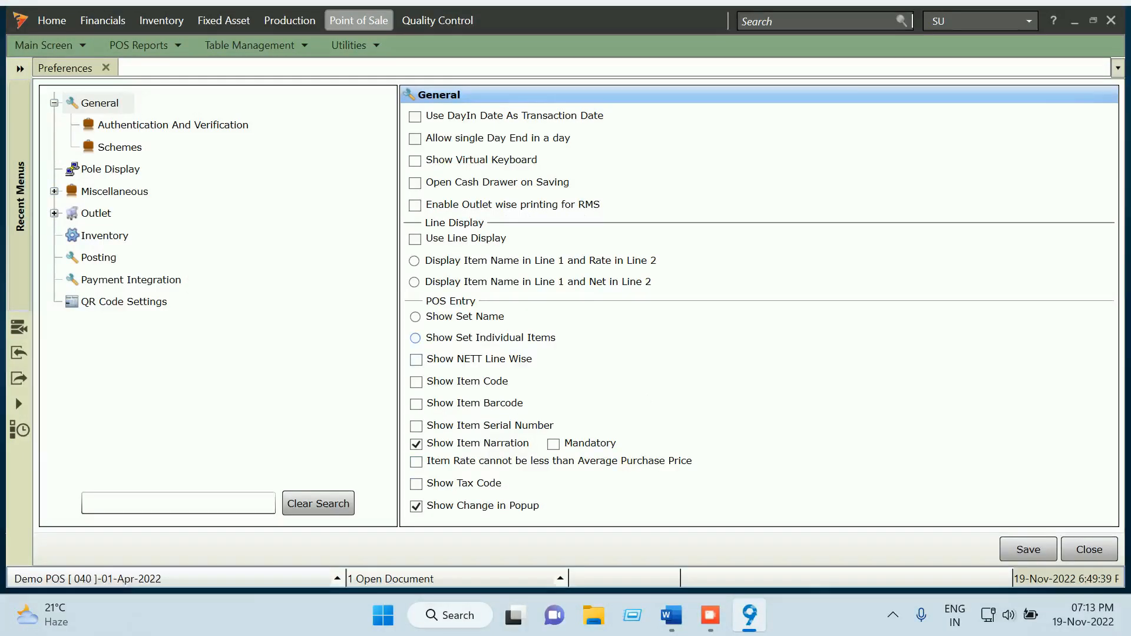
{"action": "left_click", "coordinate": [416, 383]}
{"action": "left_click", "coordinate": [1027, 550]}
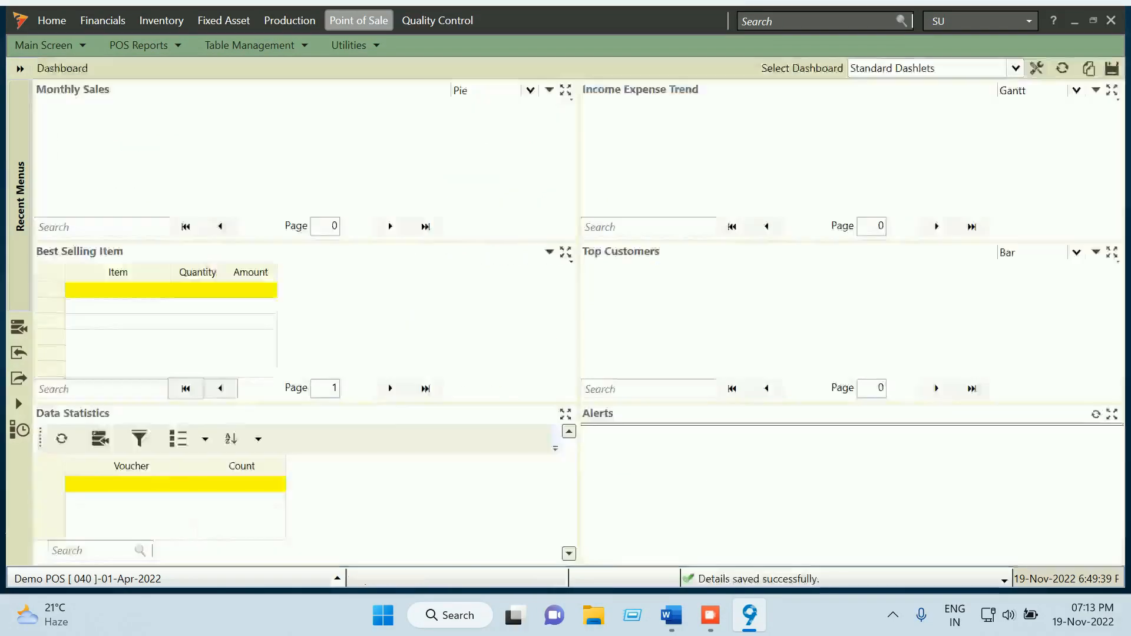
Reopen the POS preferences at the Pole Display settings
{"action": "left_click", "coordinate": [355, 46]}
{"action": "left_click", "coordinate": [386, 65]}
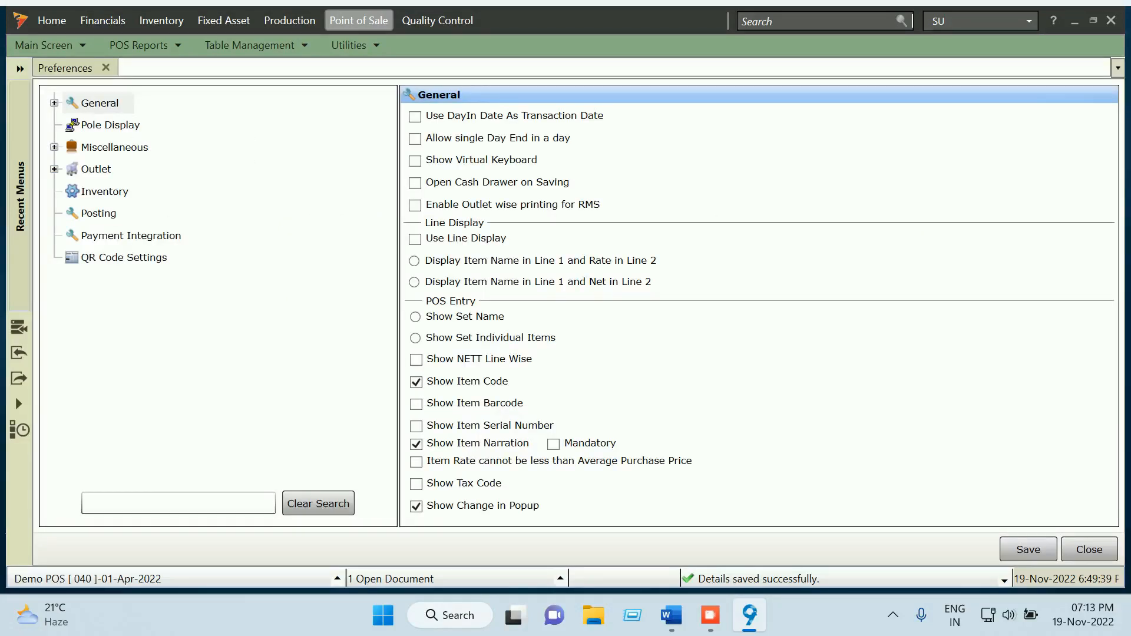
{"action": "left_click", "coordinate": [110, 125]}
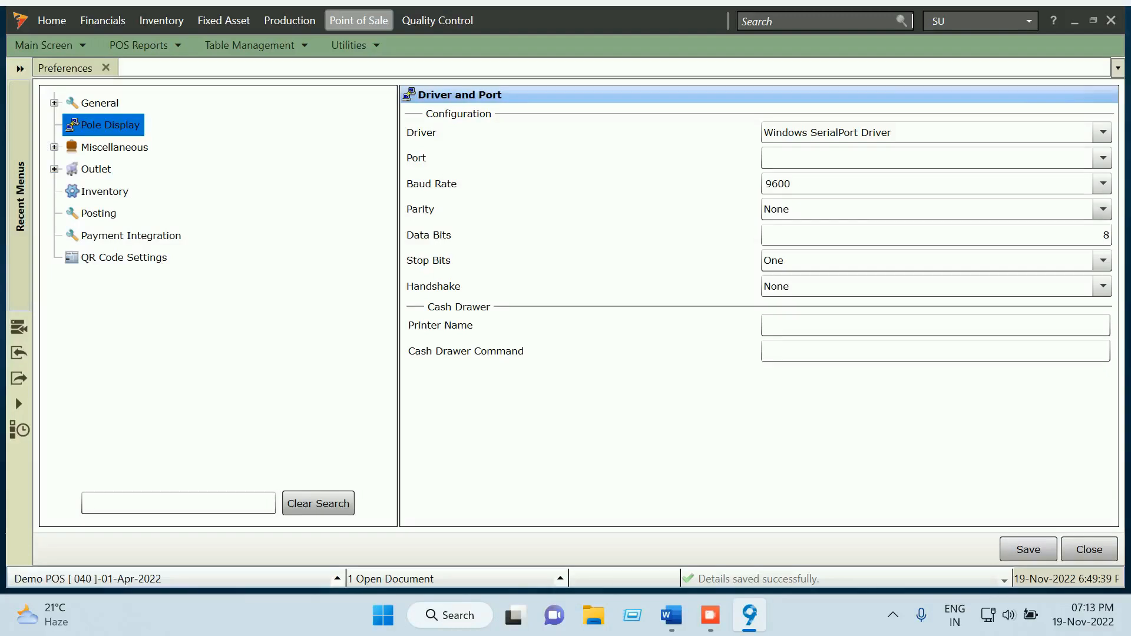
Keep Windows SerialPort Driver for the pole display, then show the Miscellaneous Others preferences
{"action": "left_click", "coordinate": [1102, 132]}
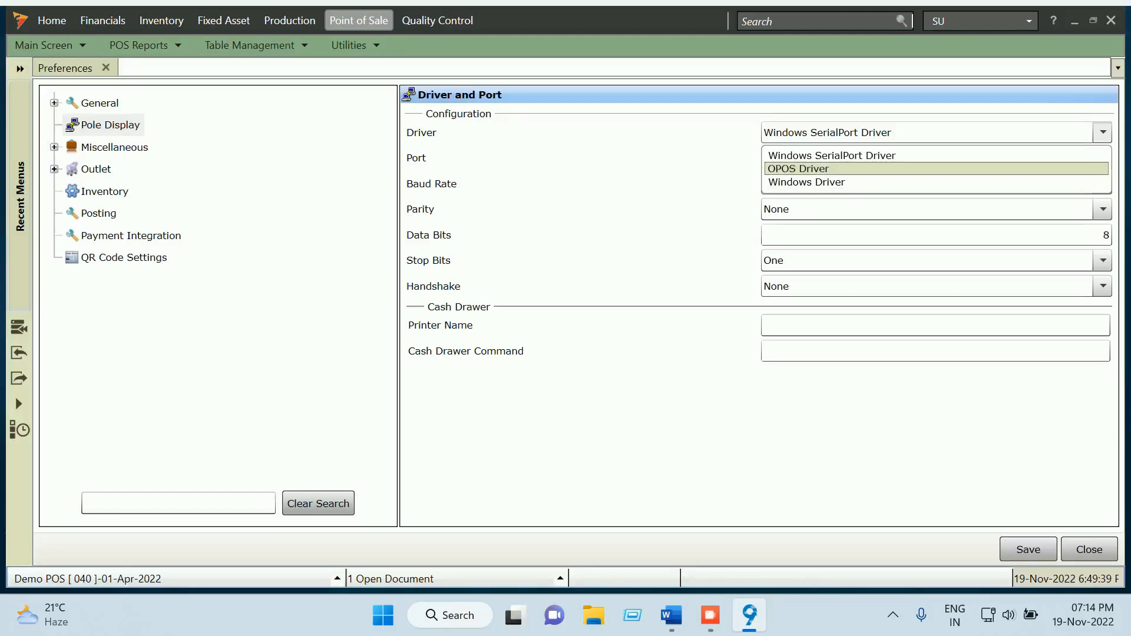
{"action": "left_click", "coordinate": [936, 155]}
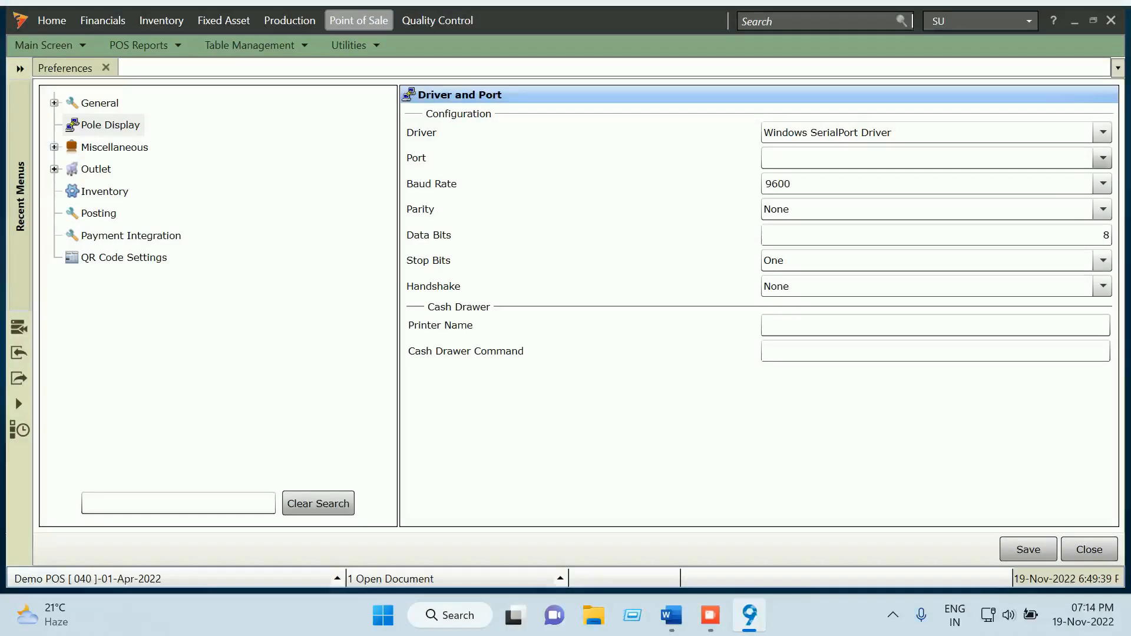
{"action": "left_click", "coordinate": [1102, 158]}
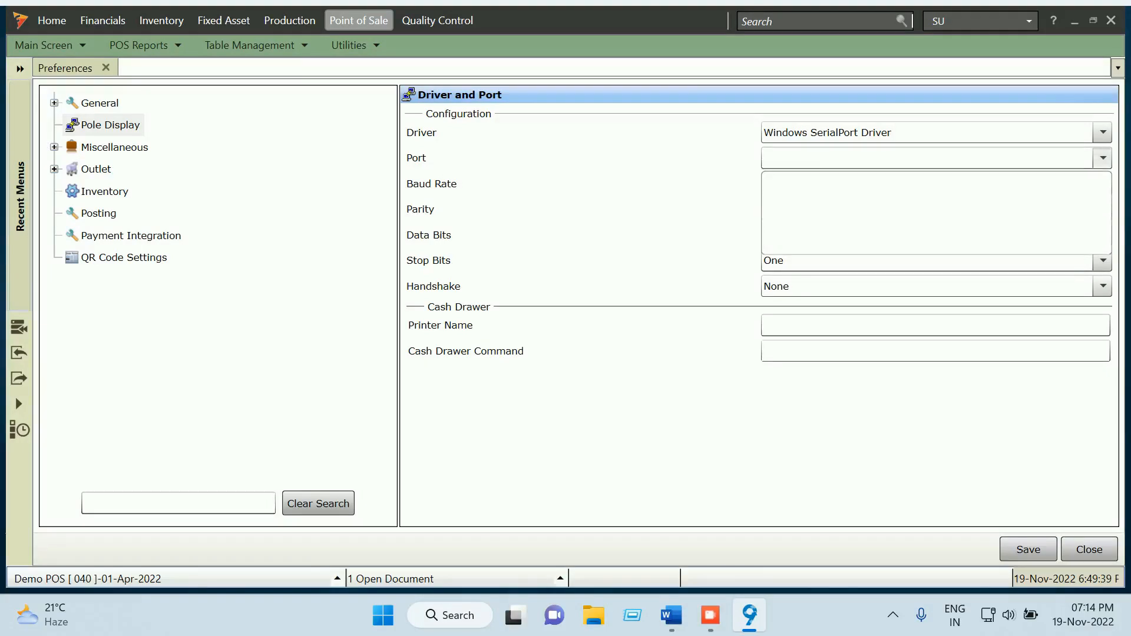
{"action": "left_click", "coordinate": [1102, 158]}
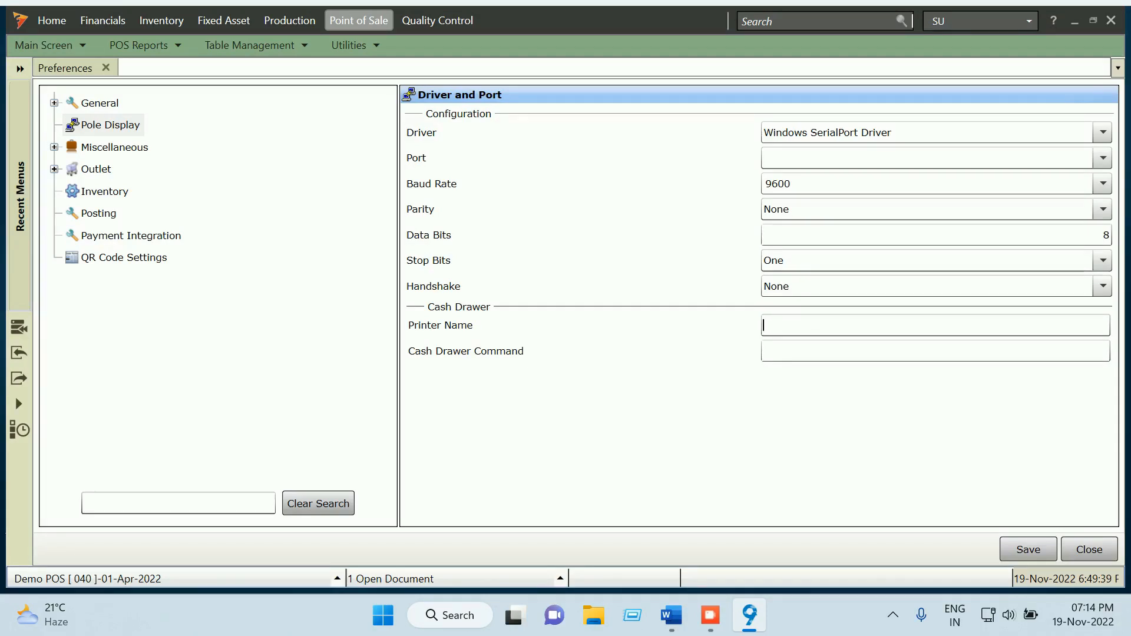
{"action": "left_click", "coordinate": [54, 147]}
{"action": "left_click", "coordinate": [114, 169]}
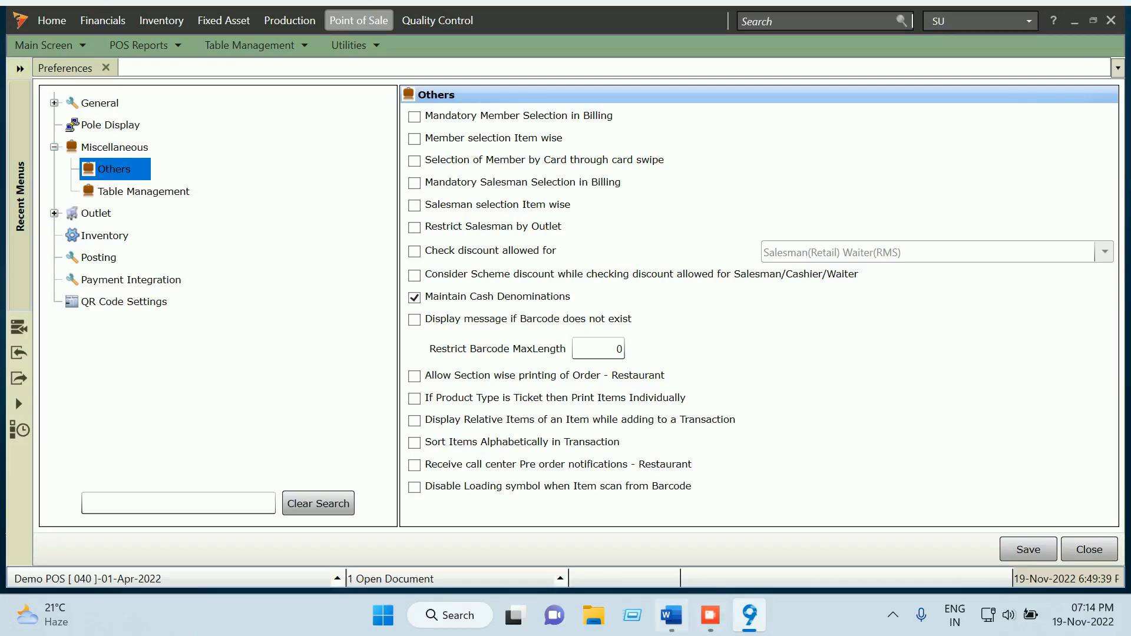
Read the Word guide, then open the Inventory page of the POS preferences
{"action": "left_click", "coordinate": [671, 615]}
{"action": "scroll", "coordinate": [567, 365], "scroll_direction": "down", "scroll_amount": 2}
{"action": "scroll", "coordinate": [567, 366], "scroll_direction": "down", "scroll_amount": 2}
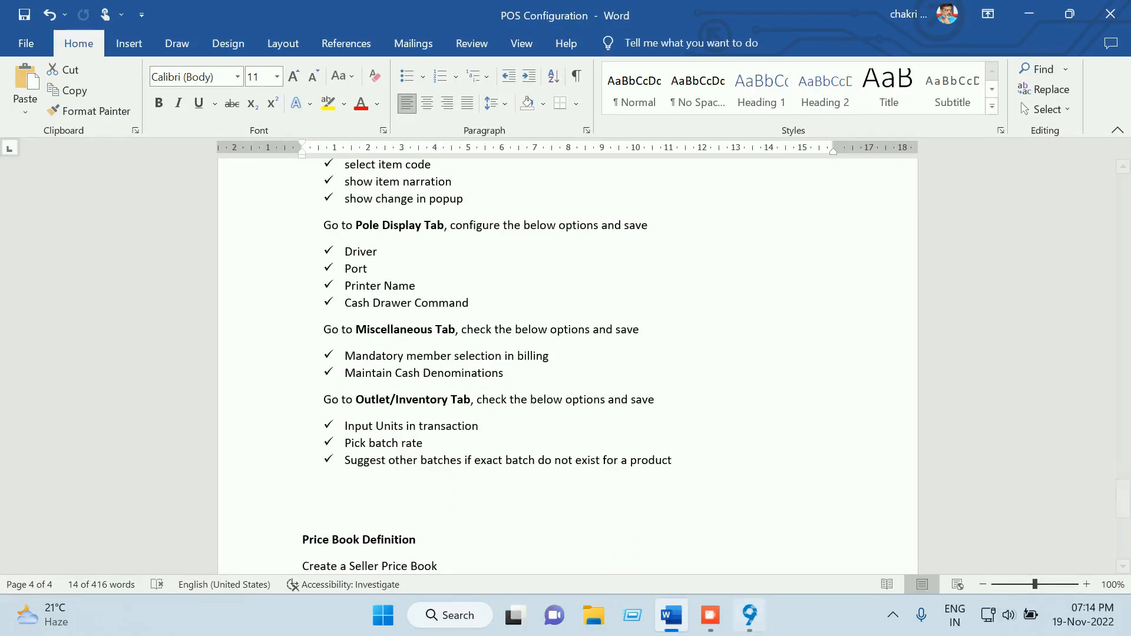
{"action": "left_click", "coordinate": [750, 615]}
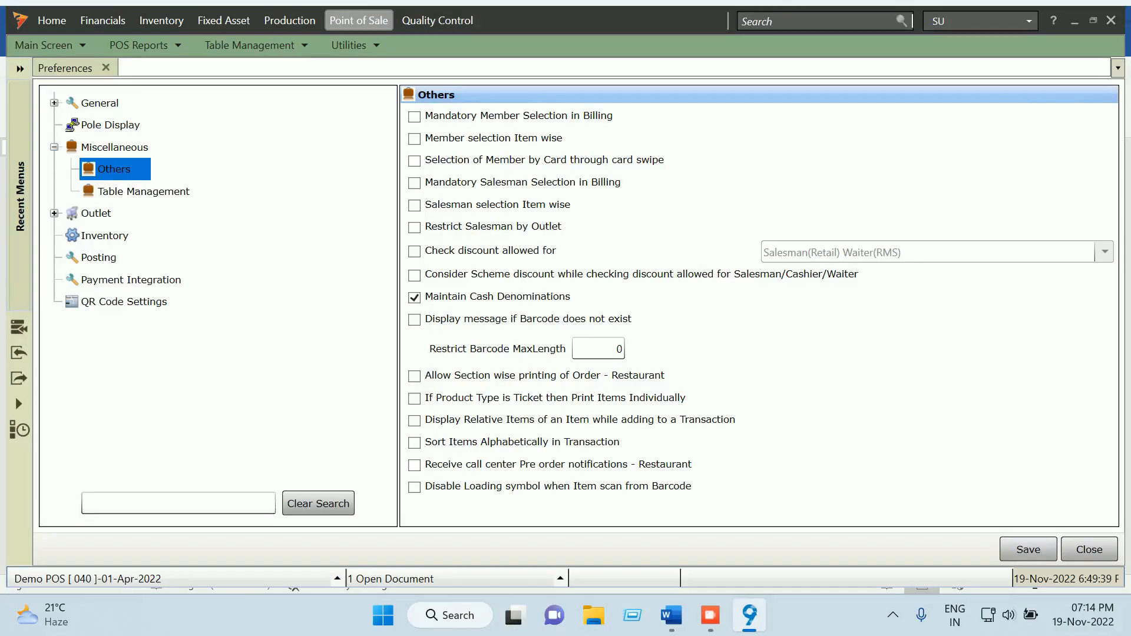
{"action": "left_click", "coordinate": [55, 213]}
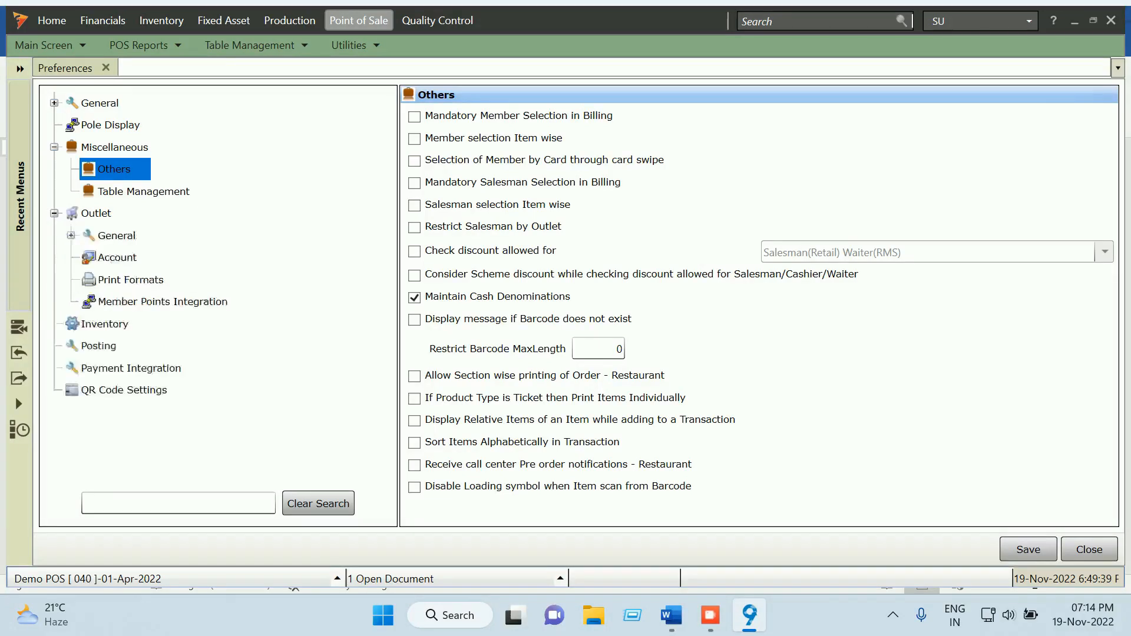
{"action": "left_click", "coordinate": [54, 213]}
{"action": "left_click", "coordinate": [105, 236]}
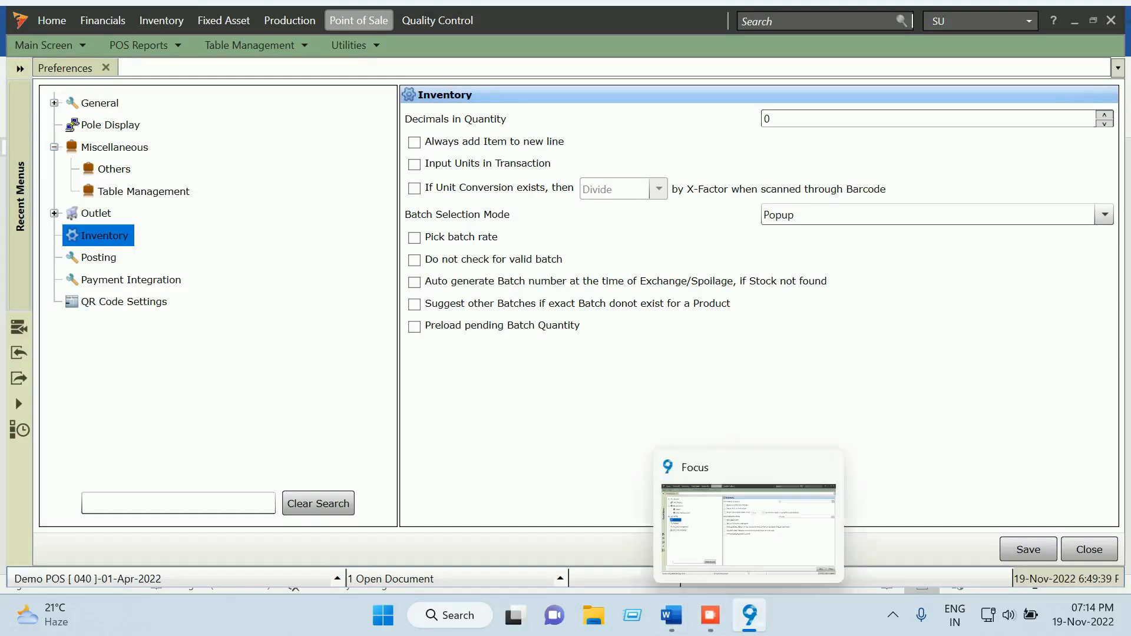
Turn on Input Units in Transaction as the guide's Outlet/Inventory Tab checklist directs
{"action": "left_click", "coordinate": [671, 616]}
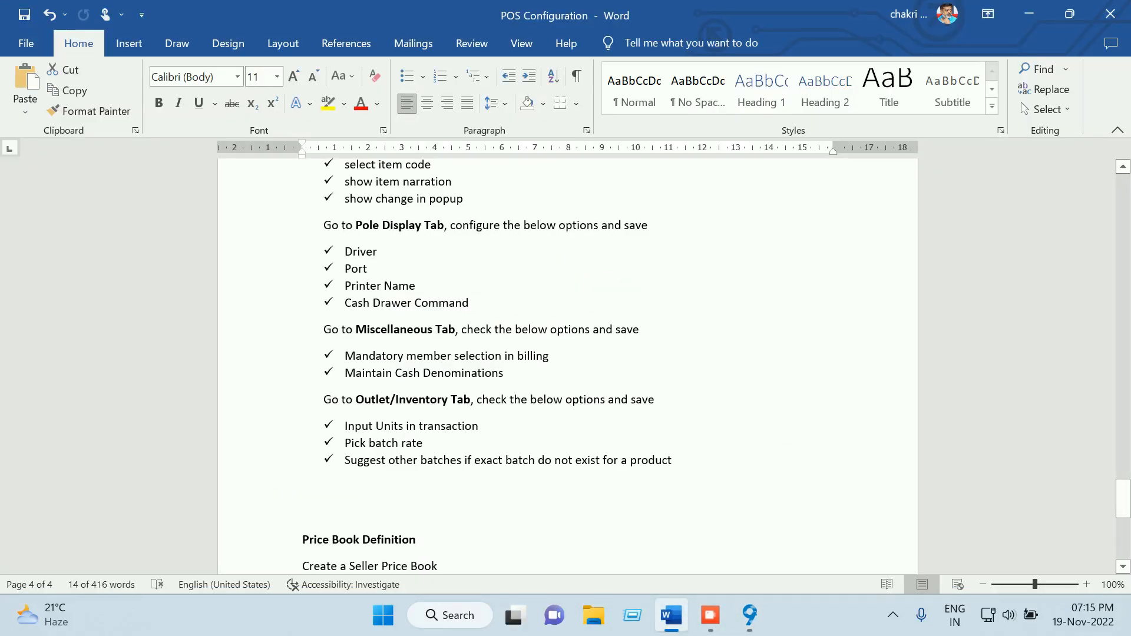
{"action": "scroll", "coordinate": [567, 366], "scroll_direction": "down", "scroll_amount": 3}
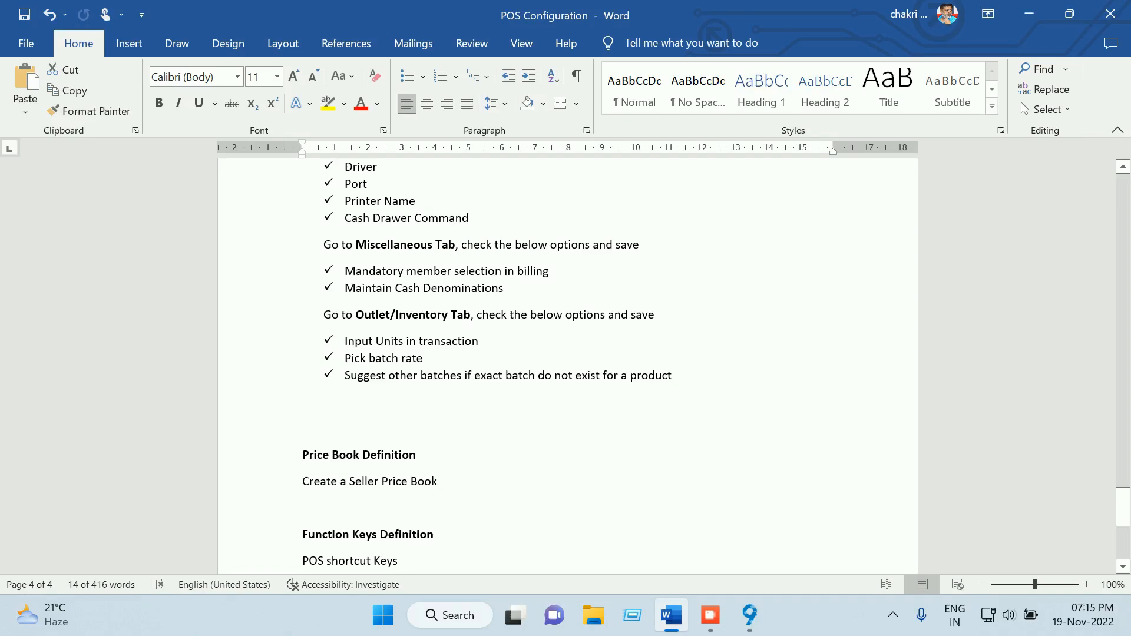
{"action": "left_click", "coordinate": [749, 616]}
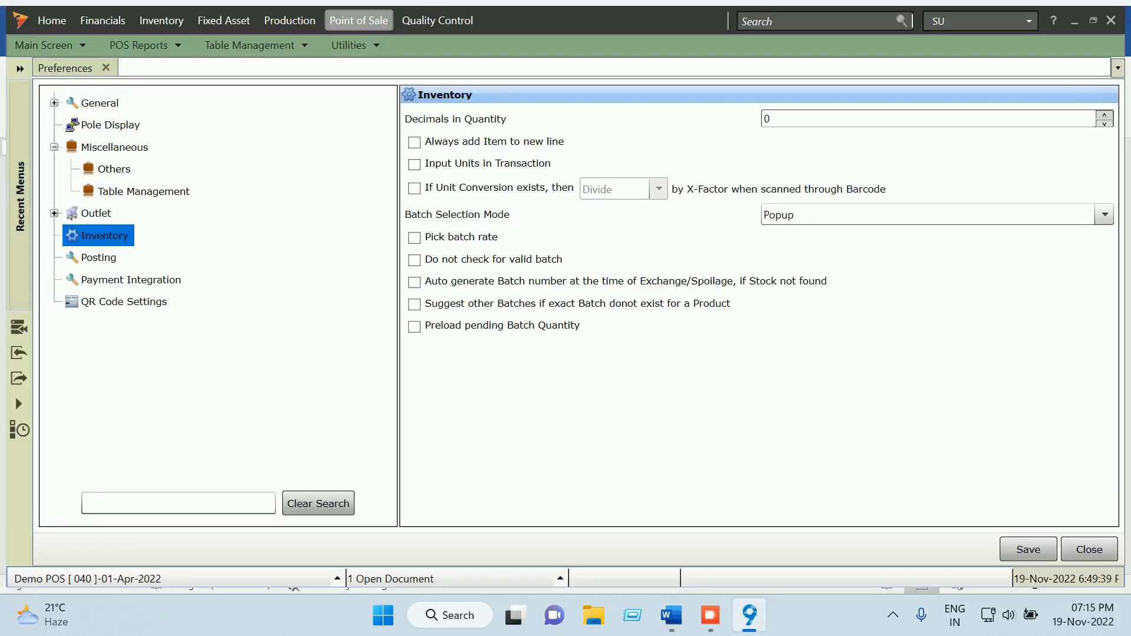
{"action": "left_click", "coordinate": [415, 165]}
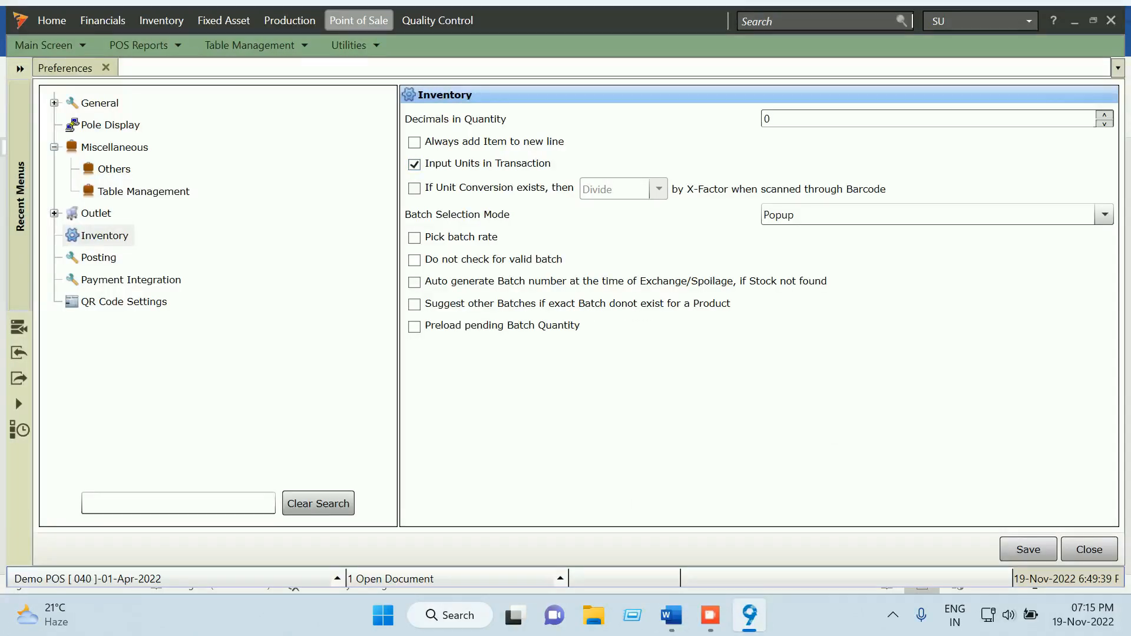
{"action": "left_click", "coordinate": [672, 616]}
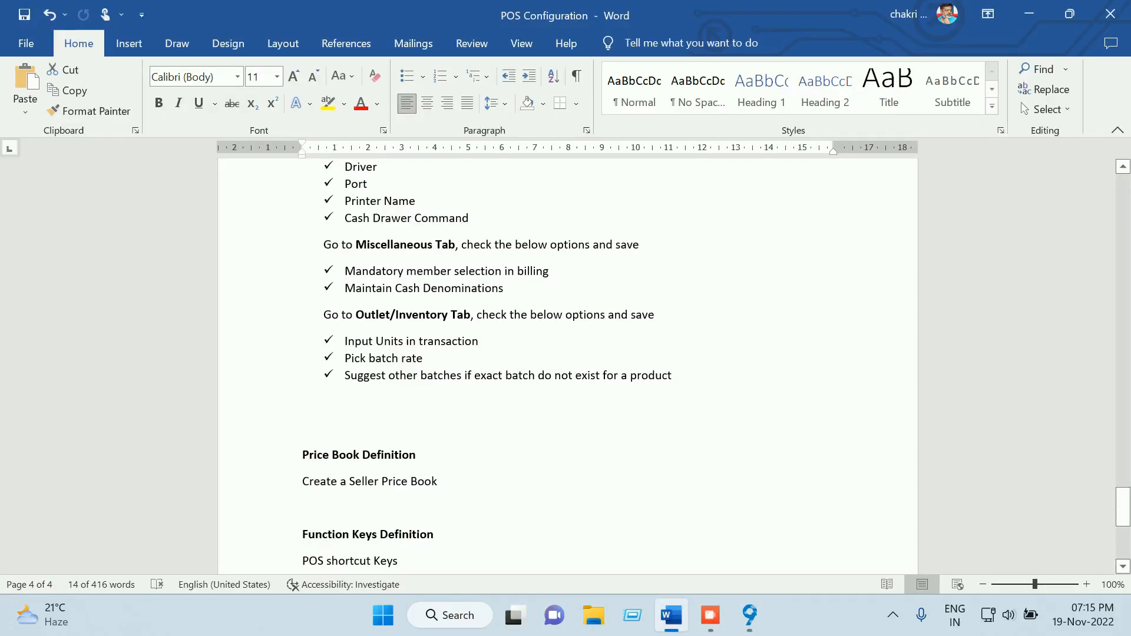
Highlight the 'Pick batch rate' line in the Outlet/Inventory Tab checklist and read on
{"action": "left_click_drag", "start_coordinate": [430, 358], "coordinate": [344, 358]}
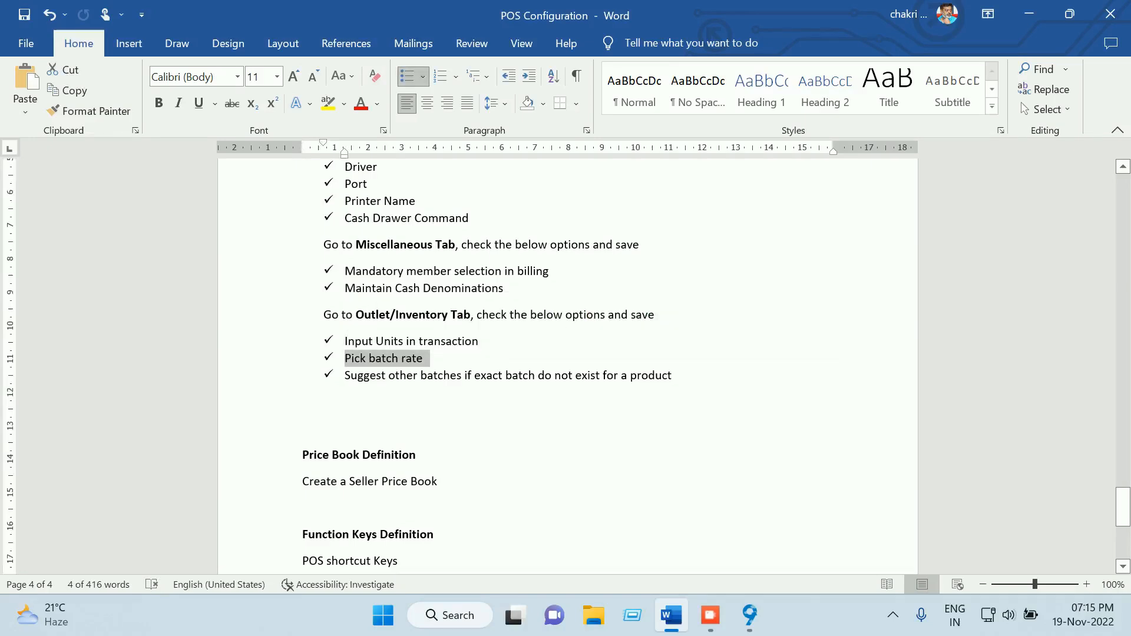
{"action": "left_click", "coordinate": [303, 428]}
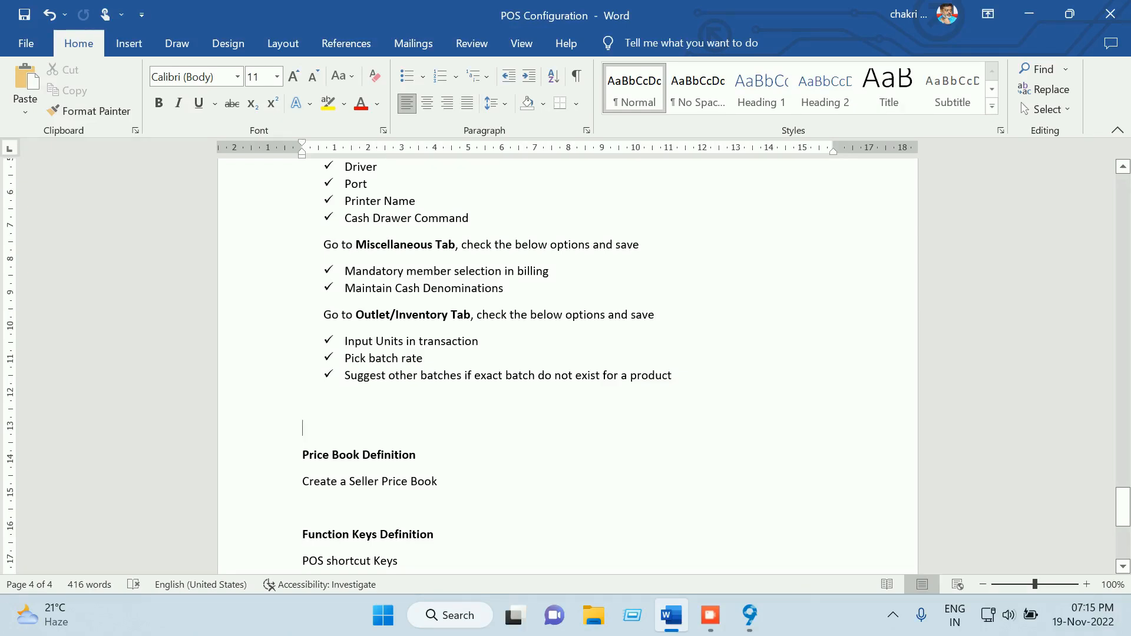
{"action": "scroll", "coordinate": [567, 365], "scroll_direction": "down", "scroll_amount": 1}
{"action": "left_click", "coordinate": [749, 615]}
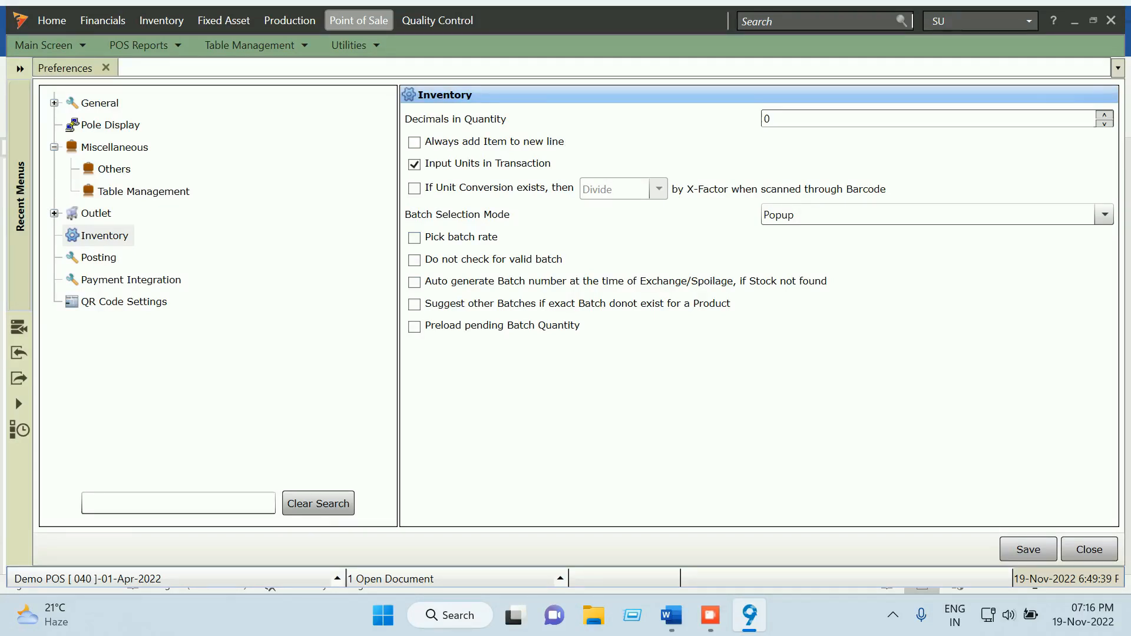
Save the POS preferences and open the Seller Price Book from the Item masters
{"action": "left_click", "coordinate": [1028, 549]}
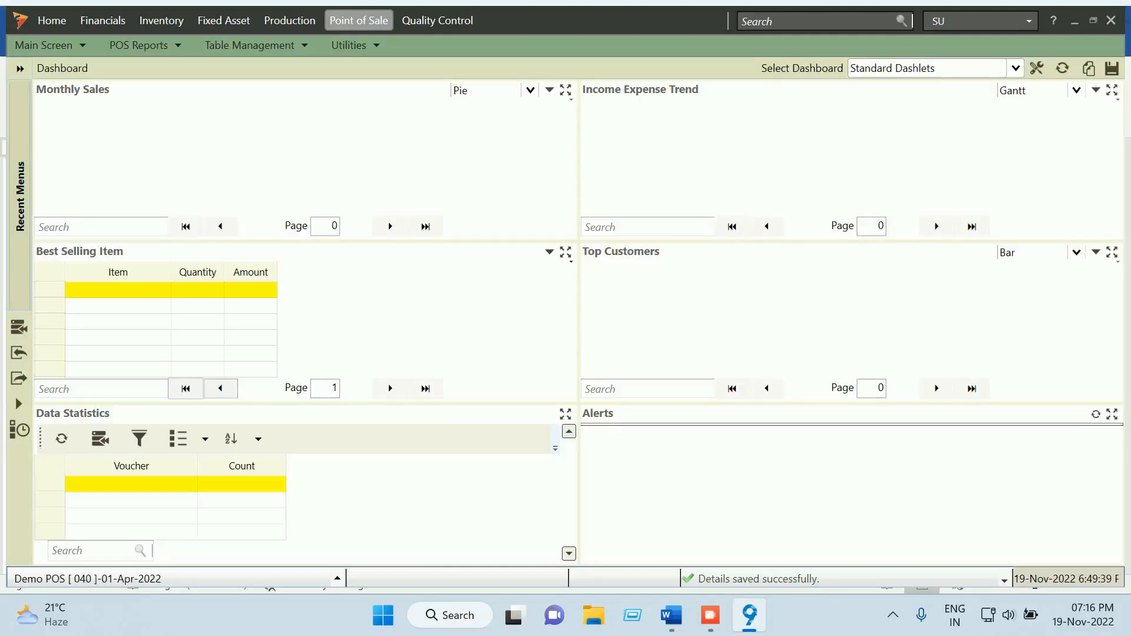
{"action": "left_click", "coordinate": [52, 20]}
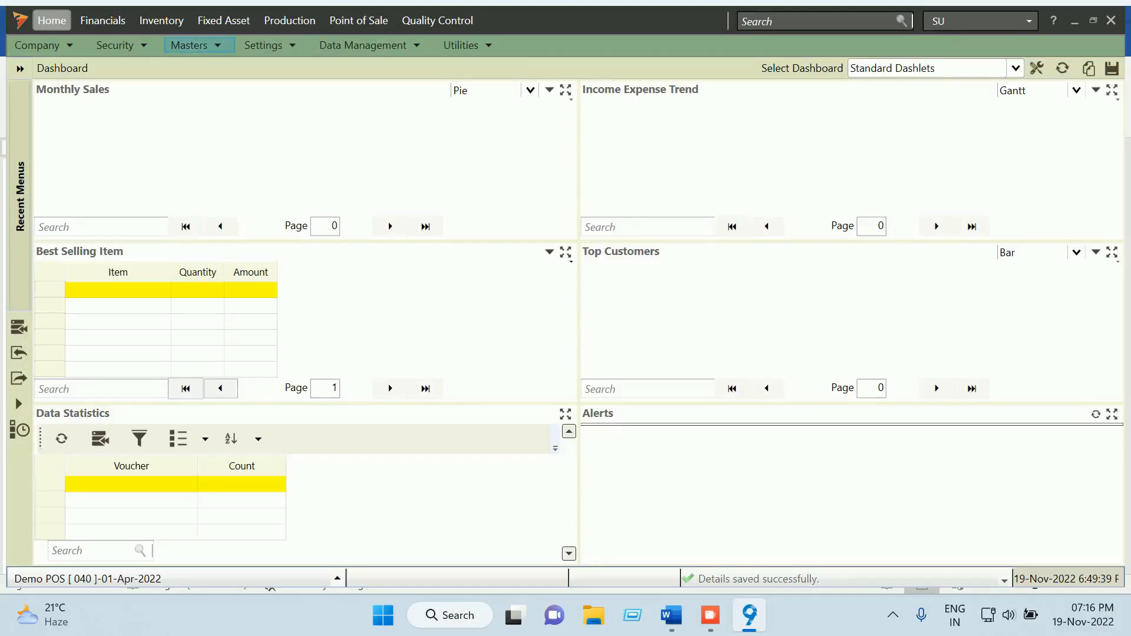
{"action": "left_click", "coordinate": [189, 45]}
{"action": "mouse_move", "coordinate": [208, 104]}
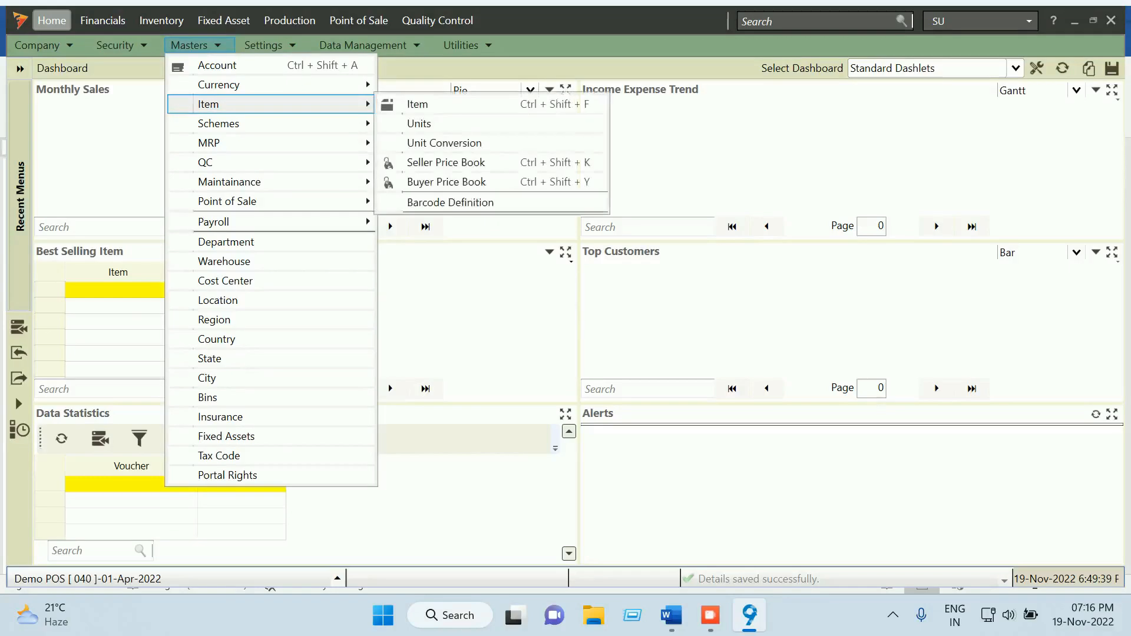
{"action": "left_click", "coordinate": [446, 162]}
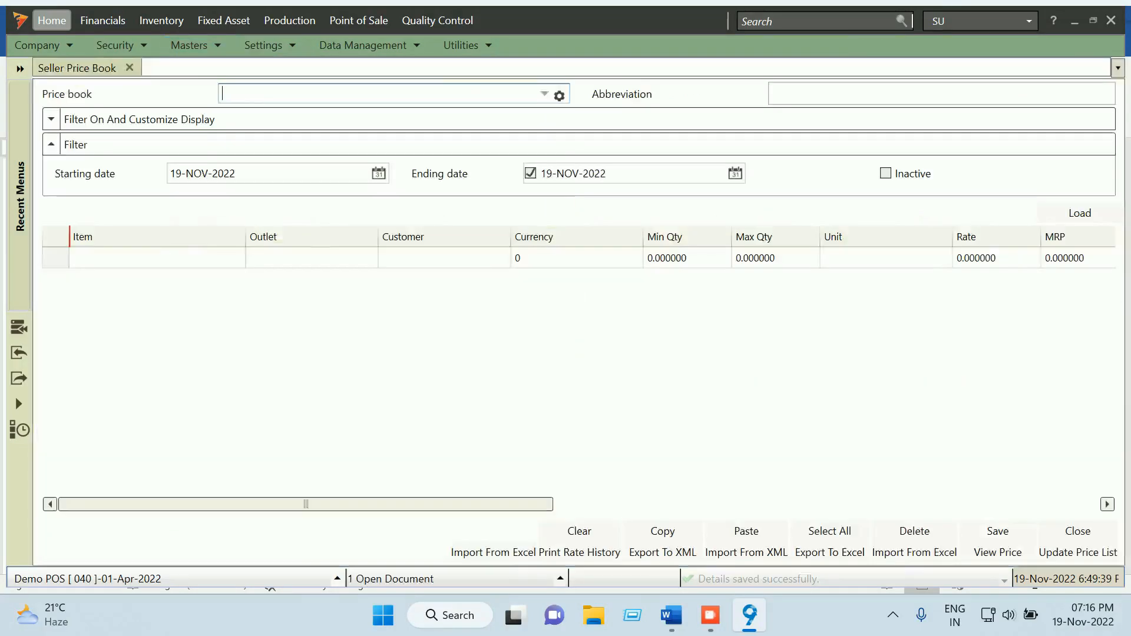
Choose Selling Price Book and load its seller rates for Sugar 1KGS and Chana Dal
{"action": "key", "text": "space"}
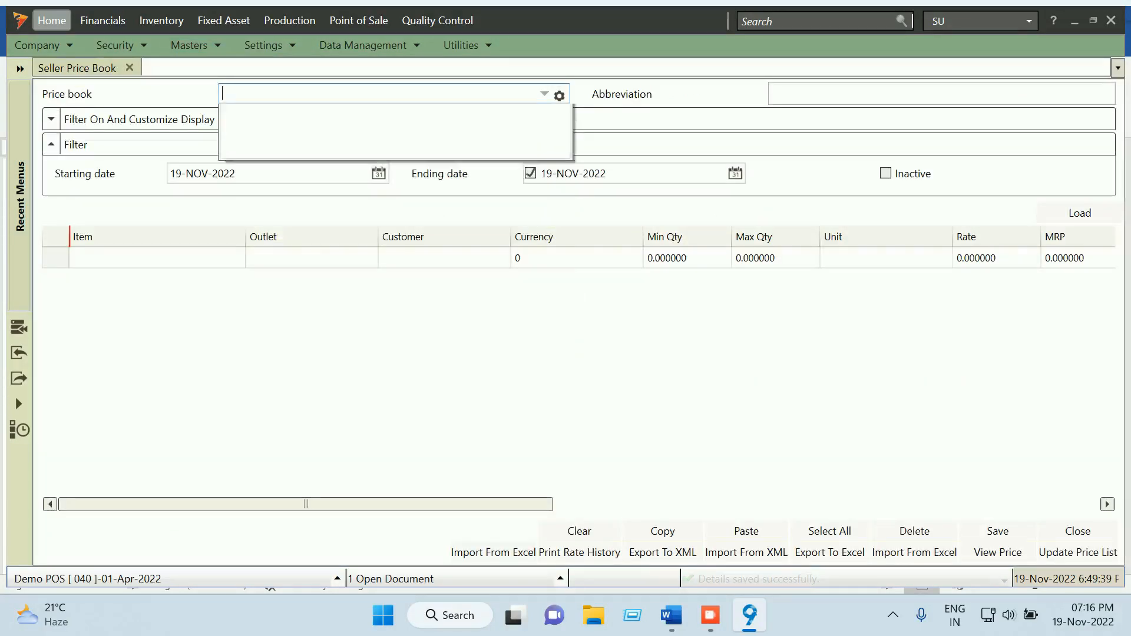
{"action": "key", "text": "Down"}
{"action": "key", "text": "Return"}
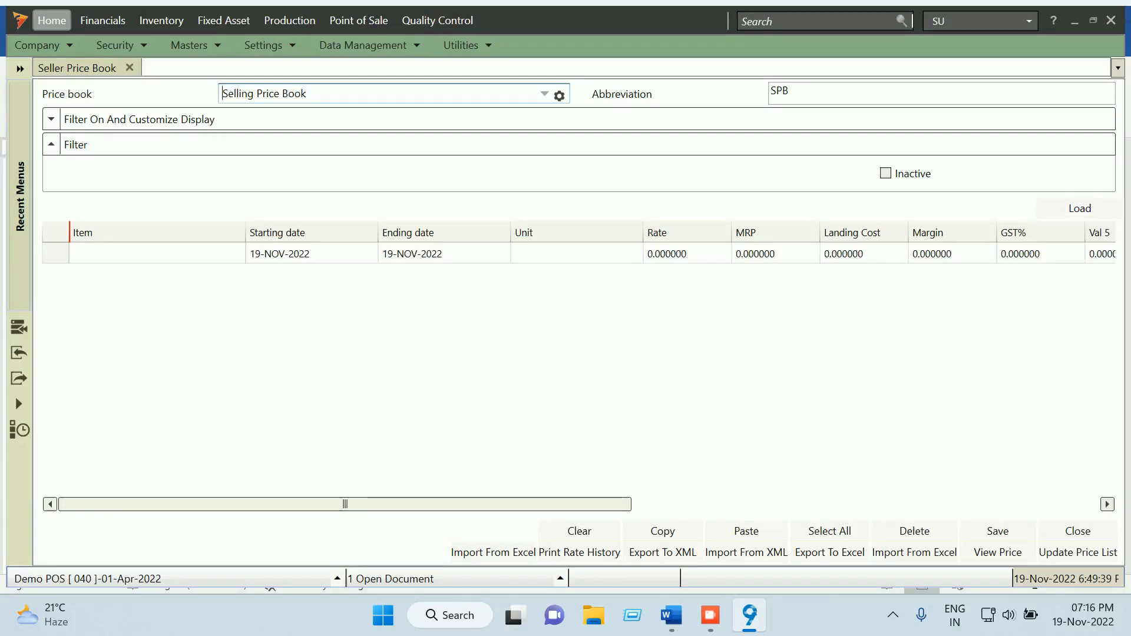
{"action": "key", "text": "Tab"}
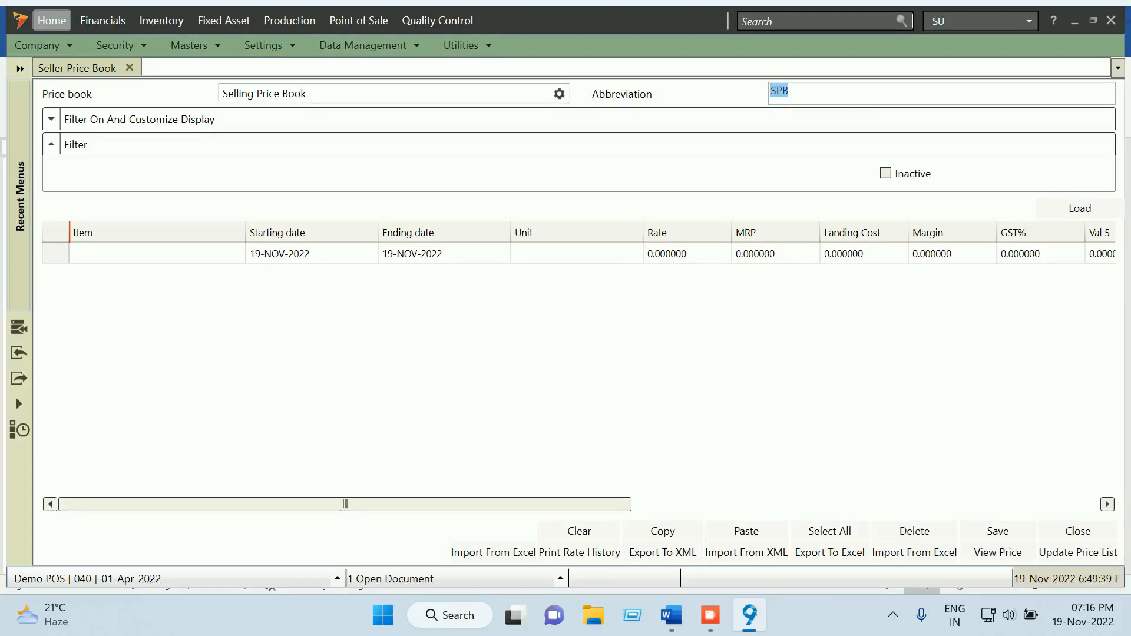
{"action": "key", "text": "Tab"}
{"action": "key", "text": "Tab"}
{"action": "key", "text": "Tab"}
{"action": "key", "text": "Tab"}
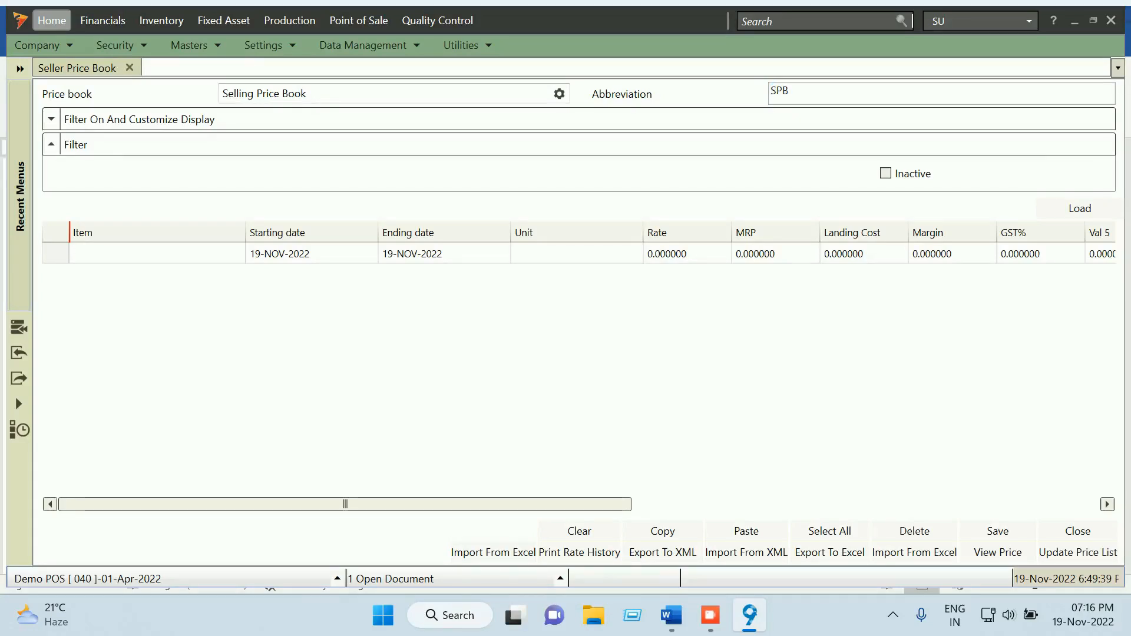
{"action": "key", "text": "Return"}
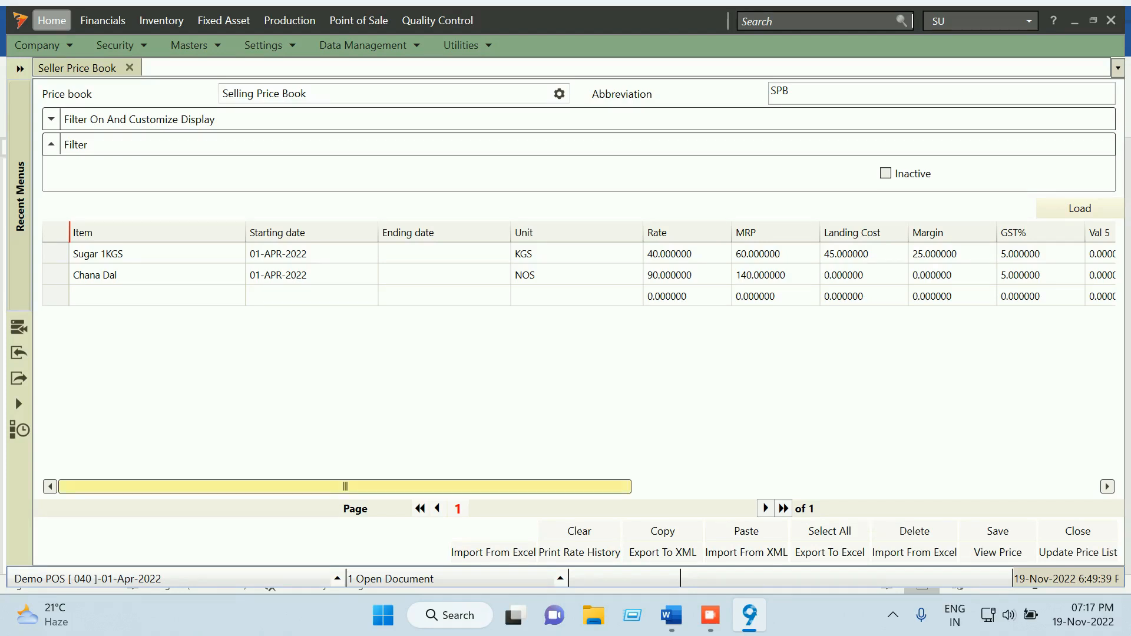
Review the price grid, save the Selling Price Book with no updates, and close it
{"action": "mouse_move", "coordinate": [345, 487]}
{"action": "left_mouse_down"}
{"action": "mouse_move", "coordinate": [355, 486]}
{"action": "mouse_move", "coordinate": [345, 486]}
{"action": "left_mouse_up"}
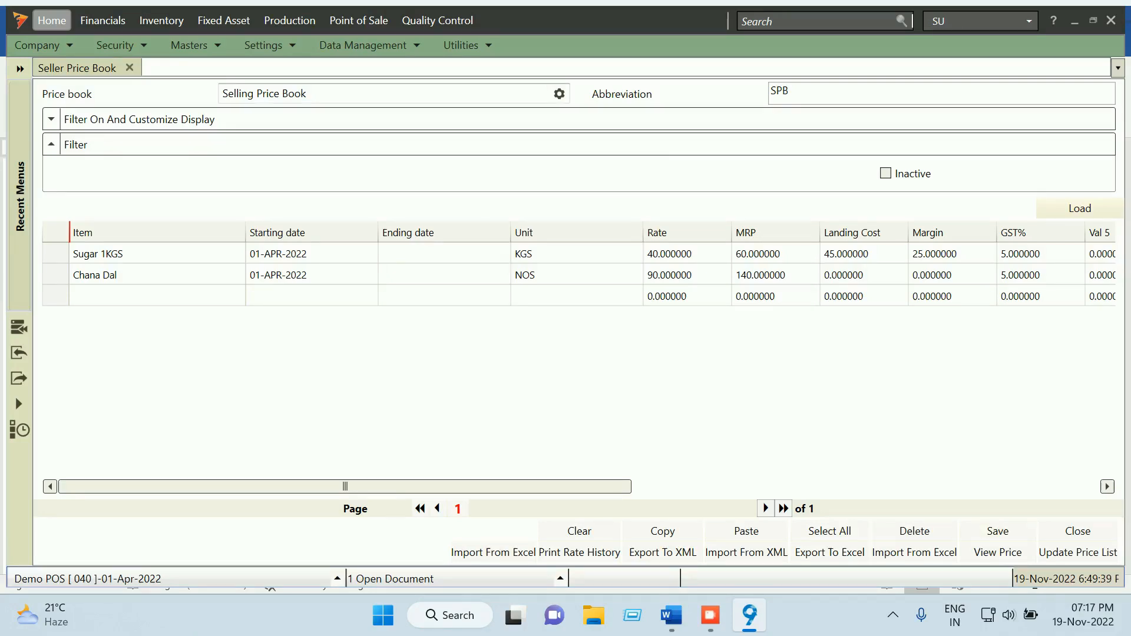
{"action": "left_click", "coordinate": [997, 532]}
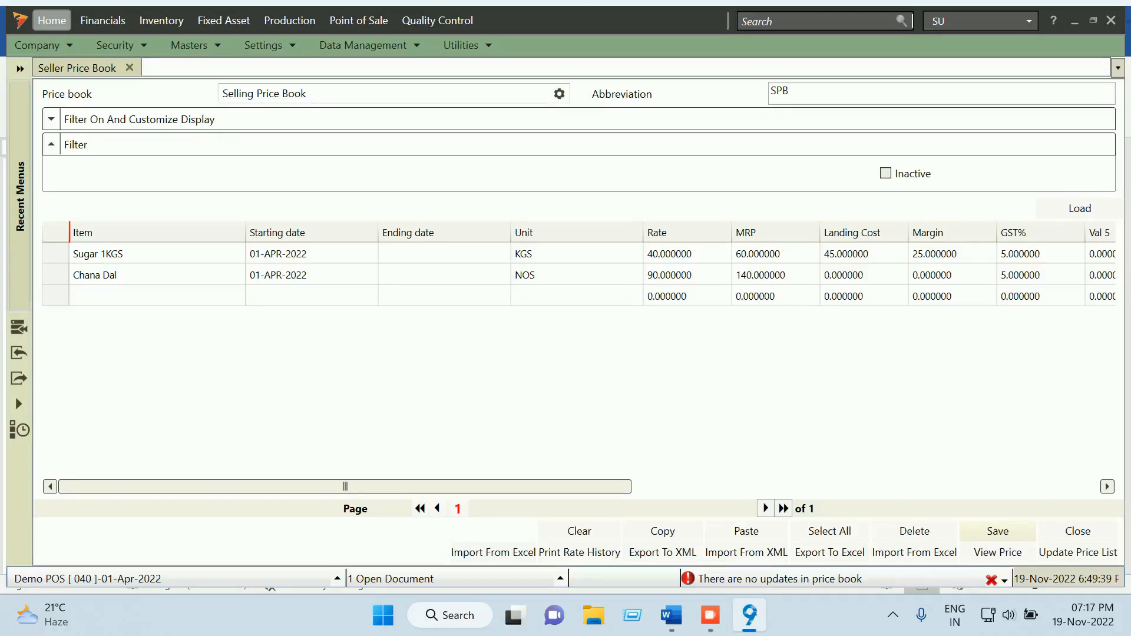
{"action": "left_click_drag", "start_coordinate": [344, 487], "coordinate": [399, 487]}
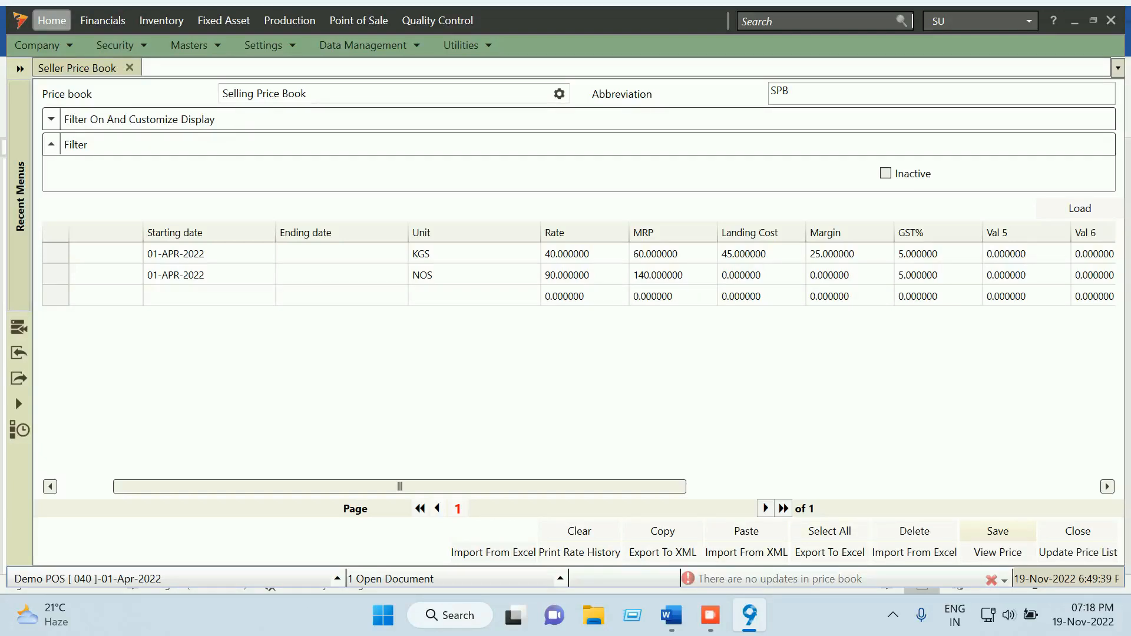
{"action": "left_click", "coordinate": [1077, 532]}
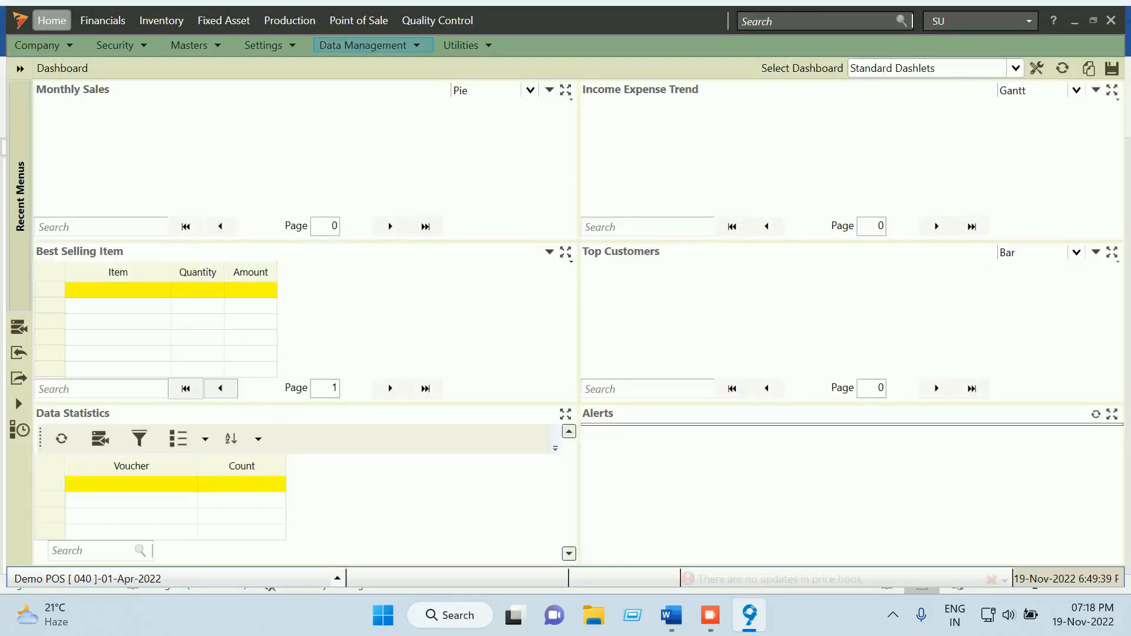
Scroll the Word guide up to Configure Transactions, then bring up Focus 9's Settings menu
{"action": "left_click", "coordinate": [672, 615]}
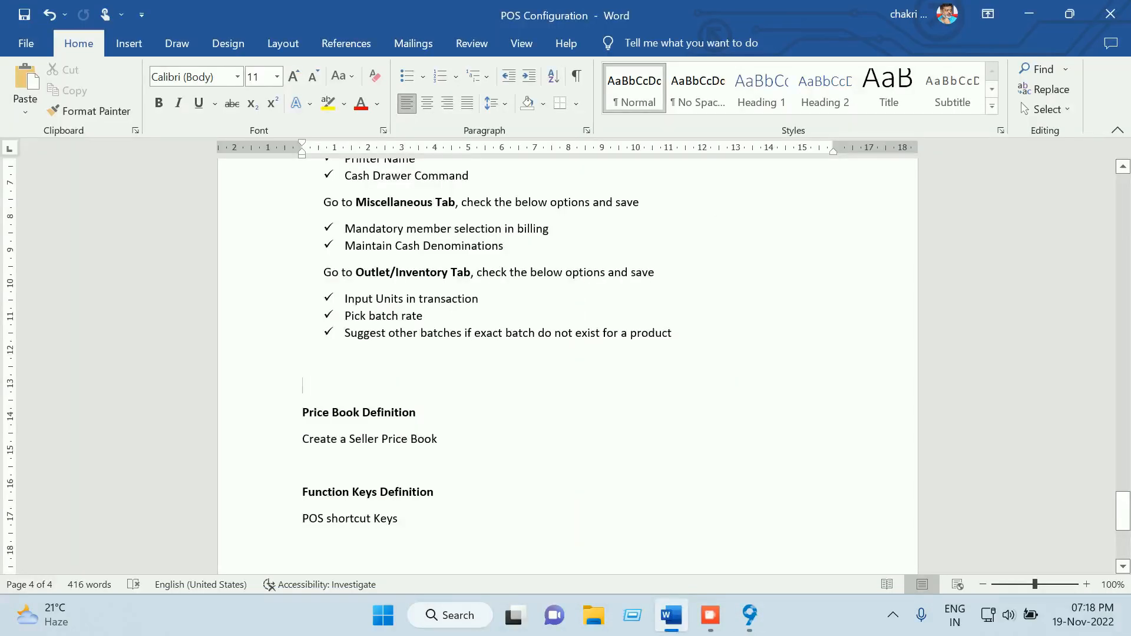
{"action": "scroll", "coordinate": [567, 365], "scroll_direction": "up", "scroll_amount": 10}
{"action": "scroll", "coordinate": [567, 365], "scroll_direction": "up", "scroll_amount": 10}
{"action": "scroll", "coordinate": [567, 365], "scroll_direction": "up", "scroll_amount": 1}
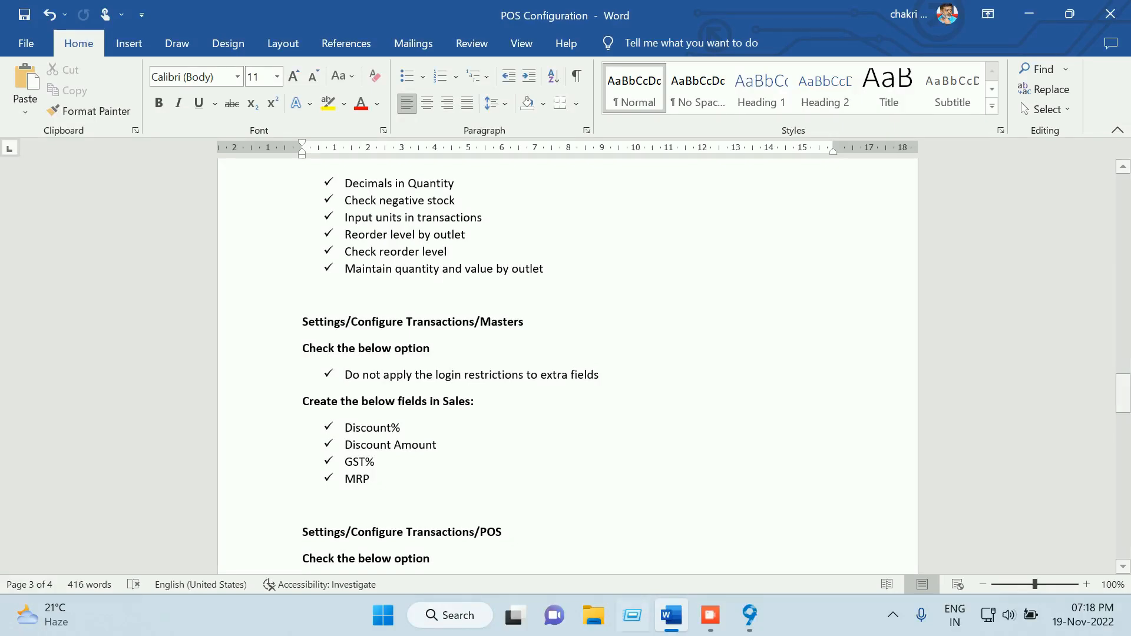
{"action": "left_click", "coordinate": [749, 615]}
{"action": "left_click", "coordinate": [263, 45]}
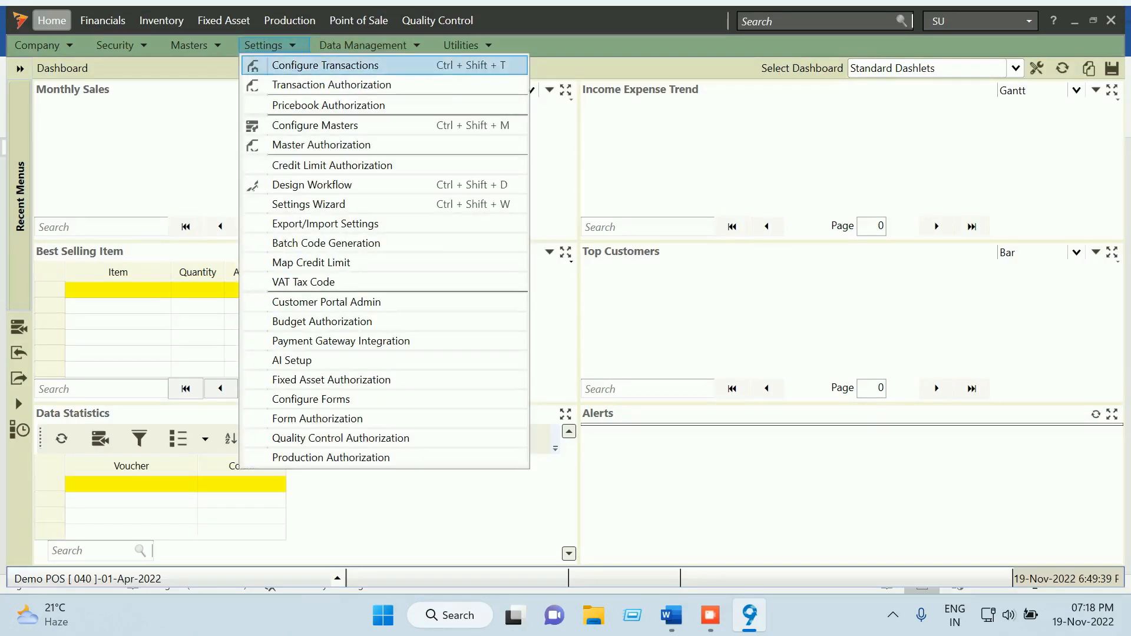
View the Masters page of Configure Transactions, close it, and open the Masters menu
{"action": "left_click", "coordinate": [325, 65]}
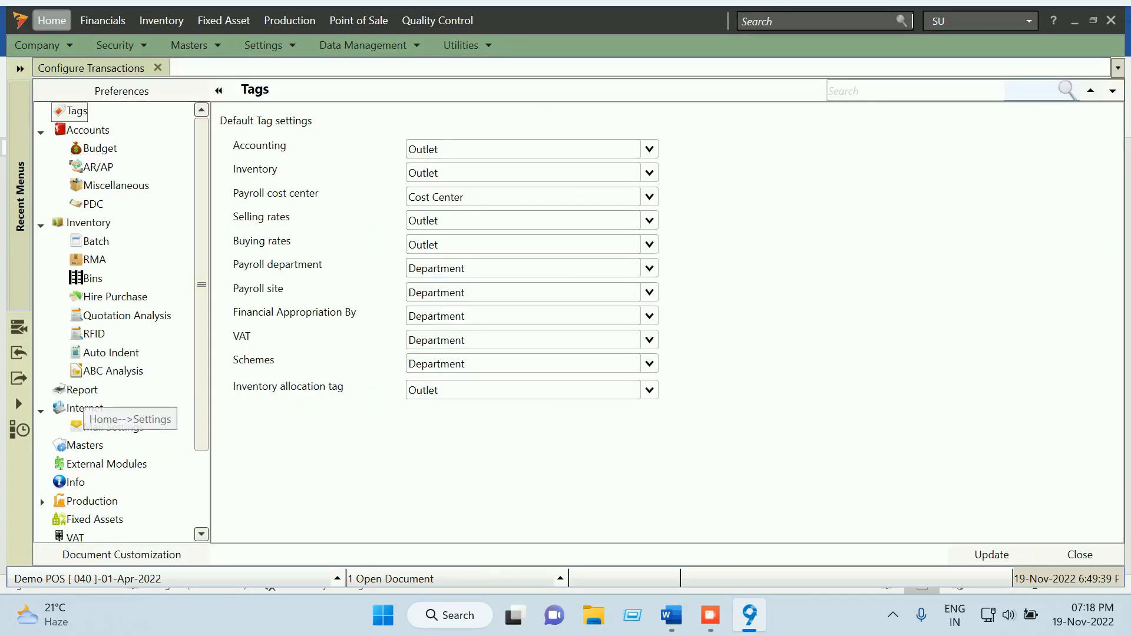
{"action": "scroll", "coordinate": [84, 396], "scroll_direction": "down", "scroll_amount": 3}
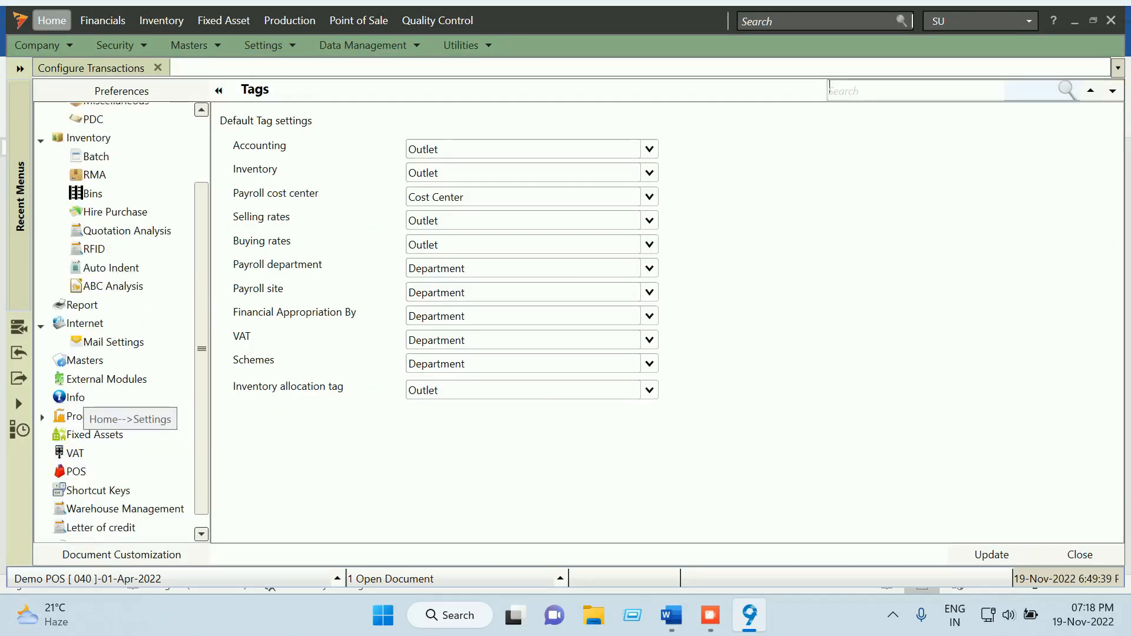
{"action": "left_click", "coordinate": [85, 359]}
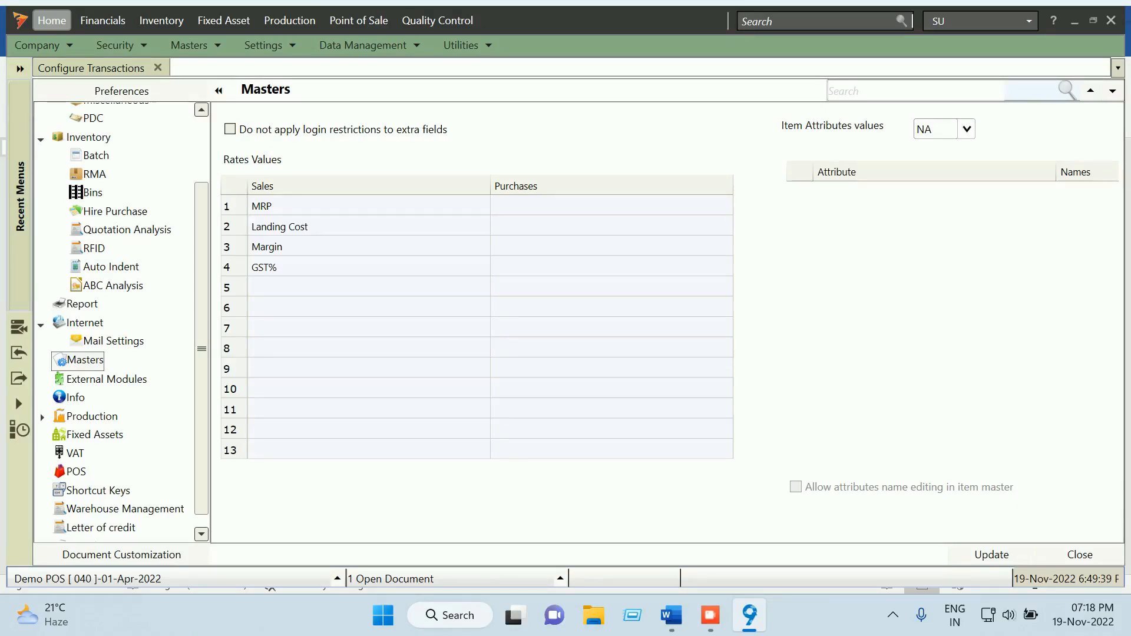
{"action": "left_click", "coordinate": [1080, 555]}
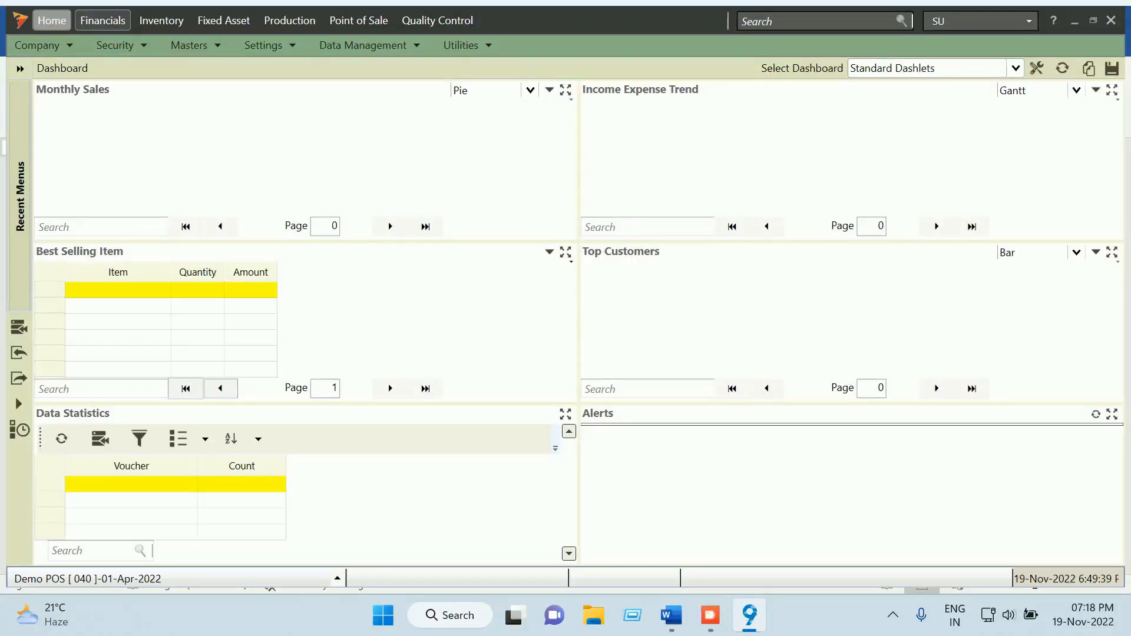
{"action": "left_click", "coordinate": [189, 45]}
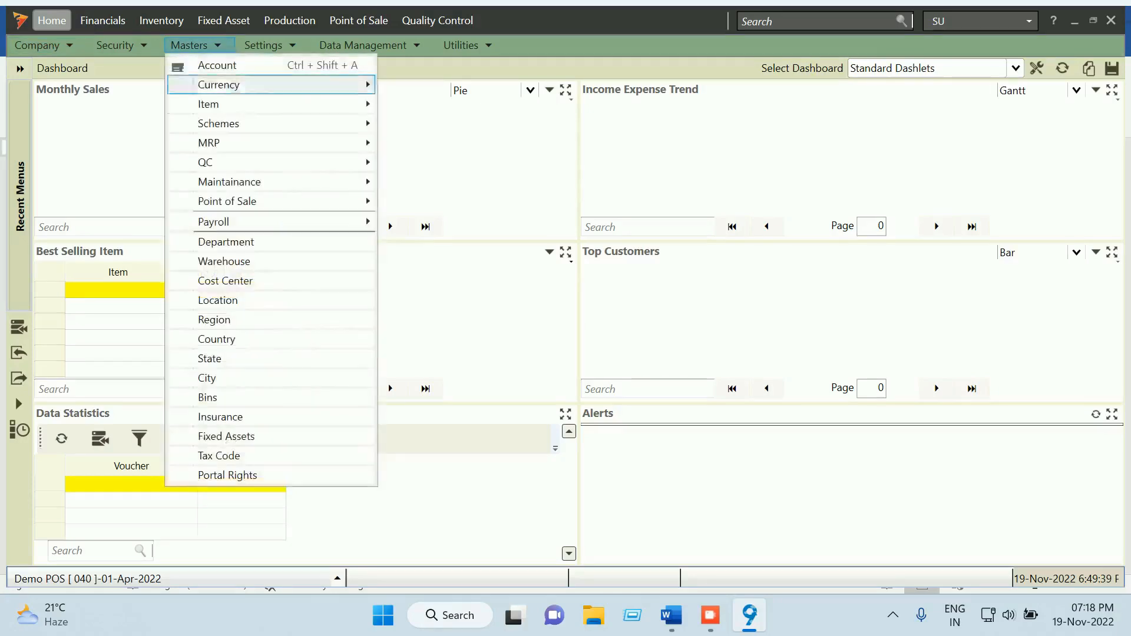
Open the Seller Price Book, scroll to its MRP, Landing Cost, Margin and GST% columns, then close it
{"action": "mouse_move", "coordinate": [209, 104]}
{"action": "left_click", "coordinate": [447, 162]}
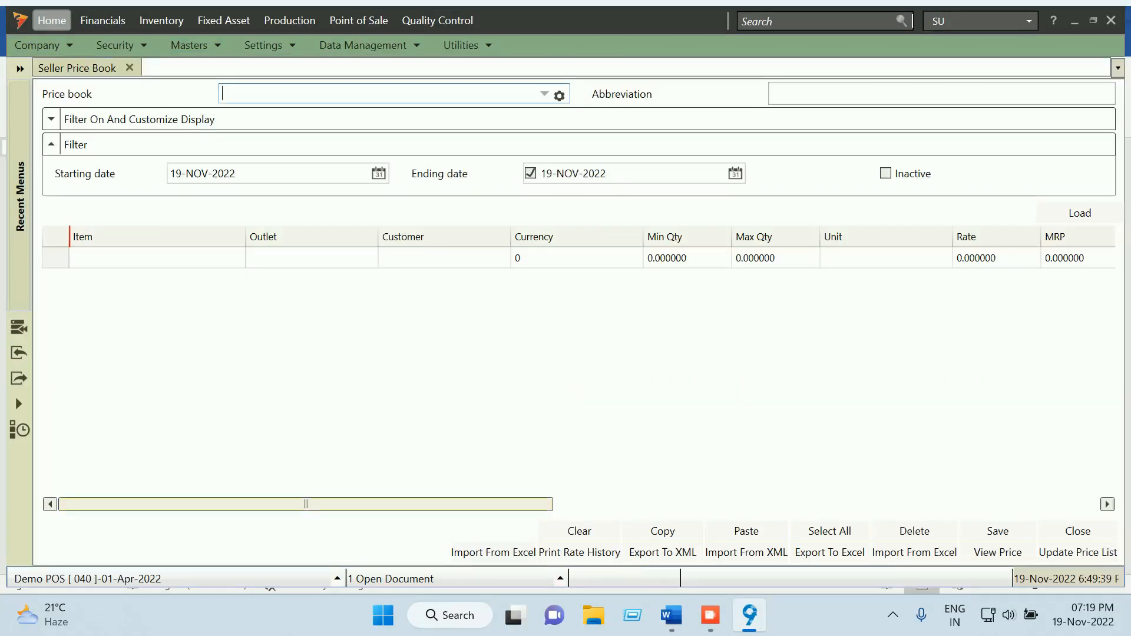
{"action": "left_click_drag", "start_coordinate": [305, 504], "coordinate": [564, 504]}
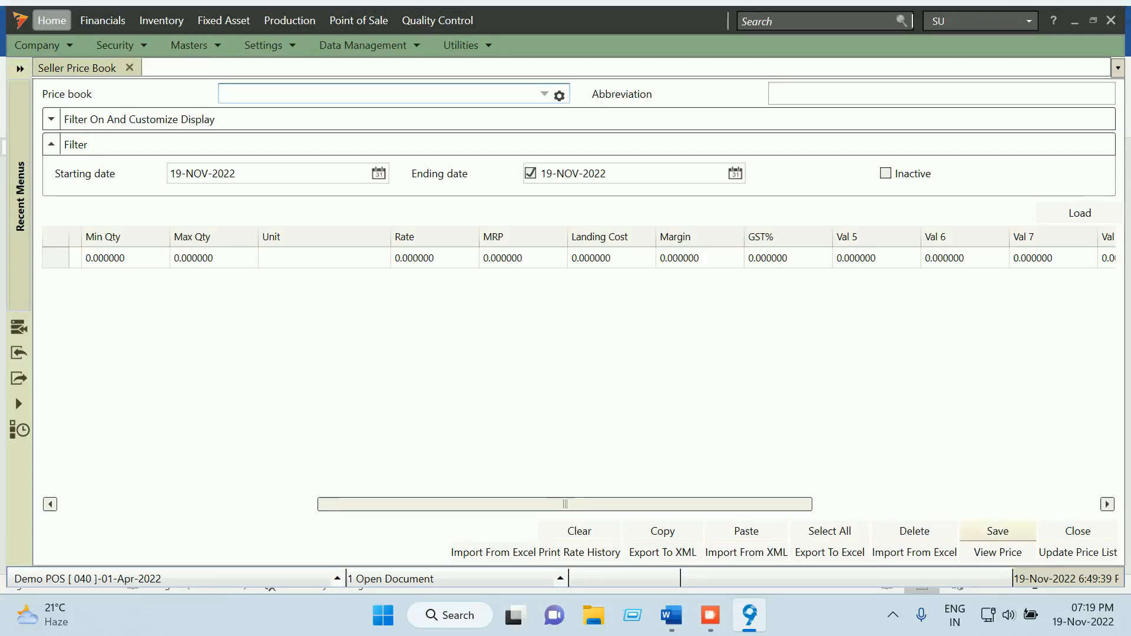
{"action": "left_click", "coordinate": [1077, 531]}
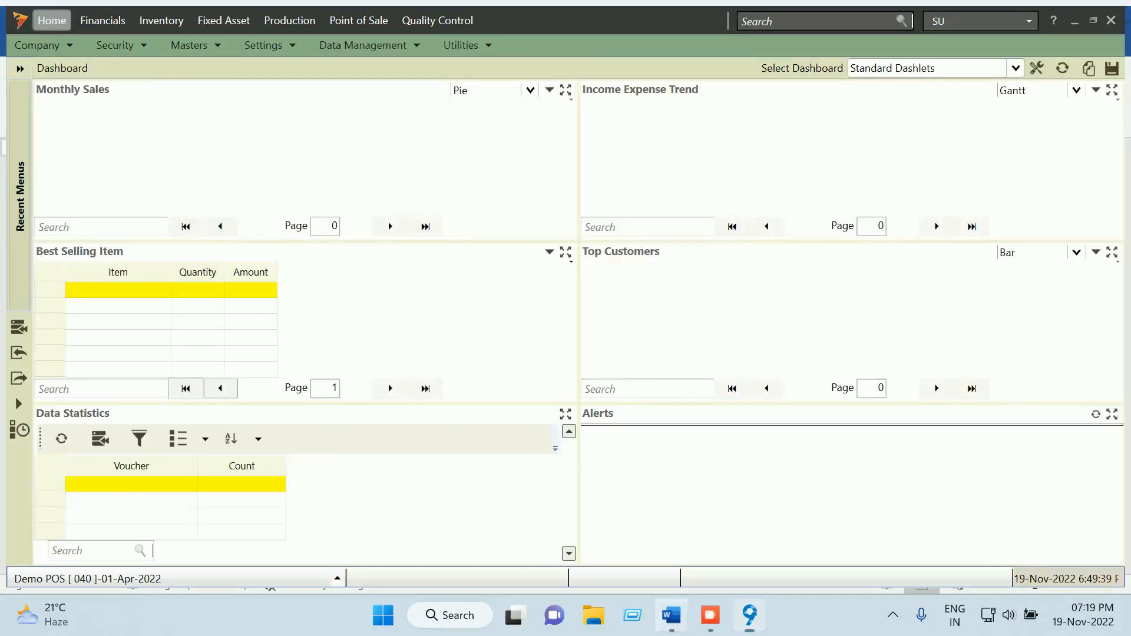
Read the Word POS Configuration notes down to the price book and shortcut keys, then close Word
{"action": "left_click", "coordinate": [671, 615]}
{"action": "scroll", "coordinate": [566, 366], "scroll_direction": "down", "scroll_amount": 3}
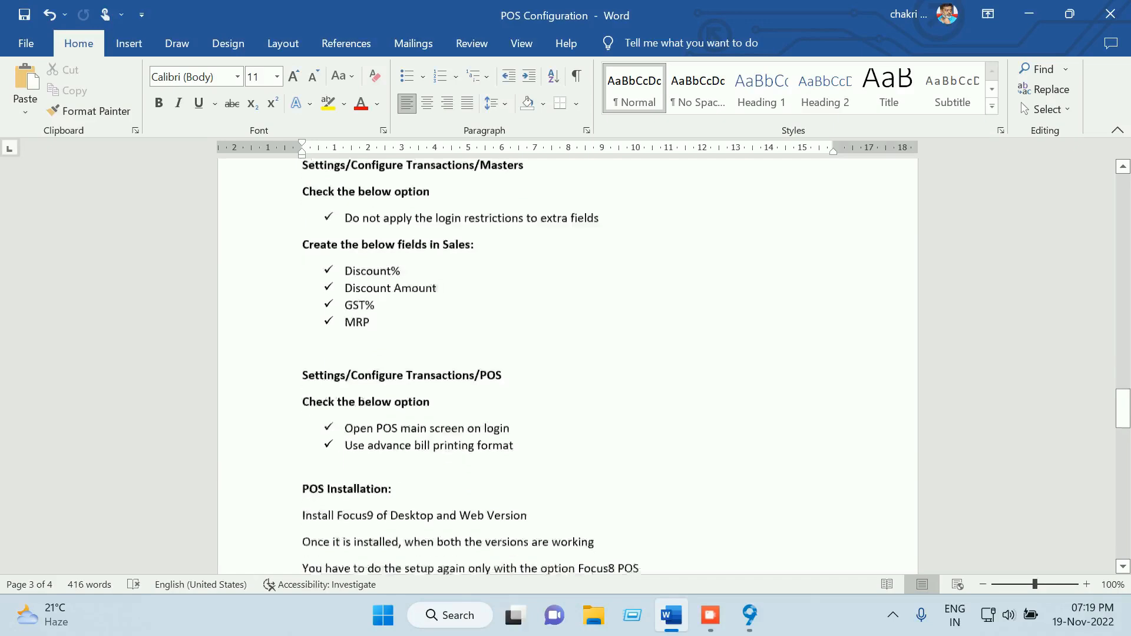
{"action": "scroll", "coordinate": [566, 365], "scroll_direction": "down", "scroll_amount": 6}
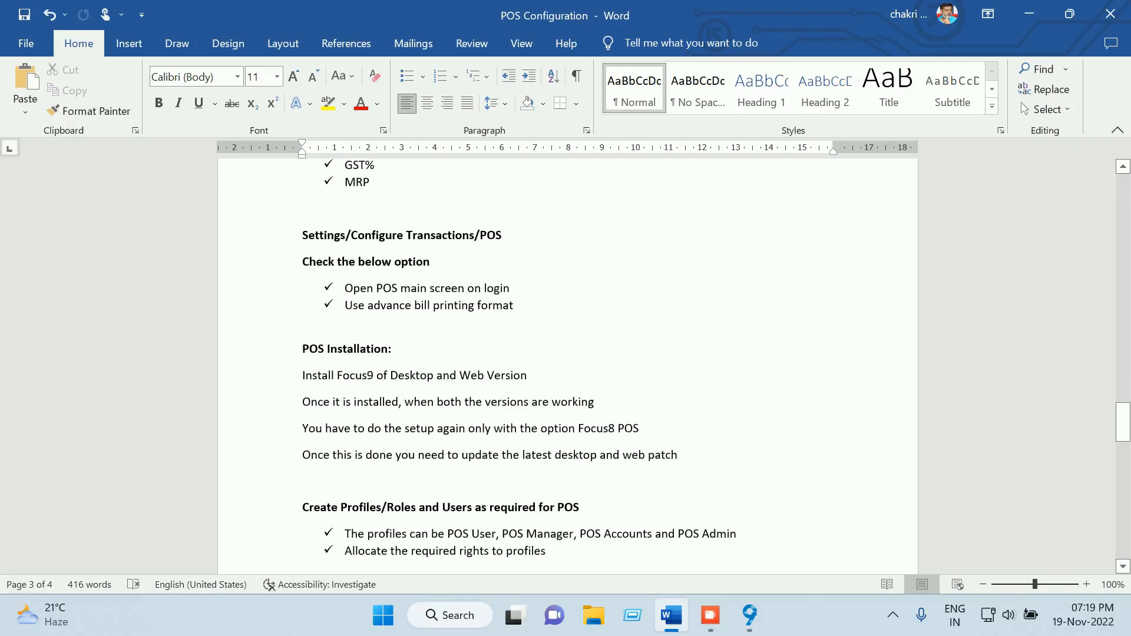
{"action": "scroll", "coordinate": [565, 365], "scroll_direction": "down", "scroll_amount": 10}
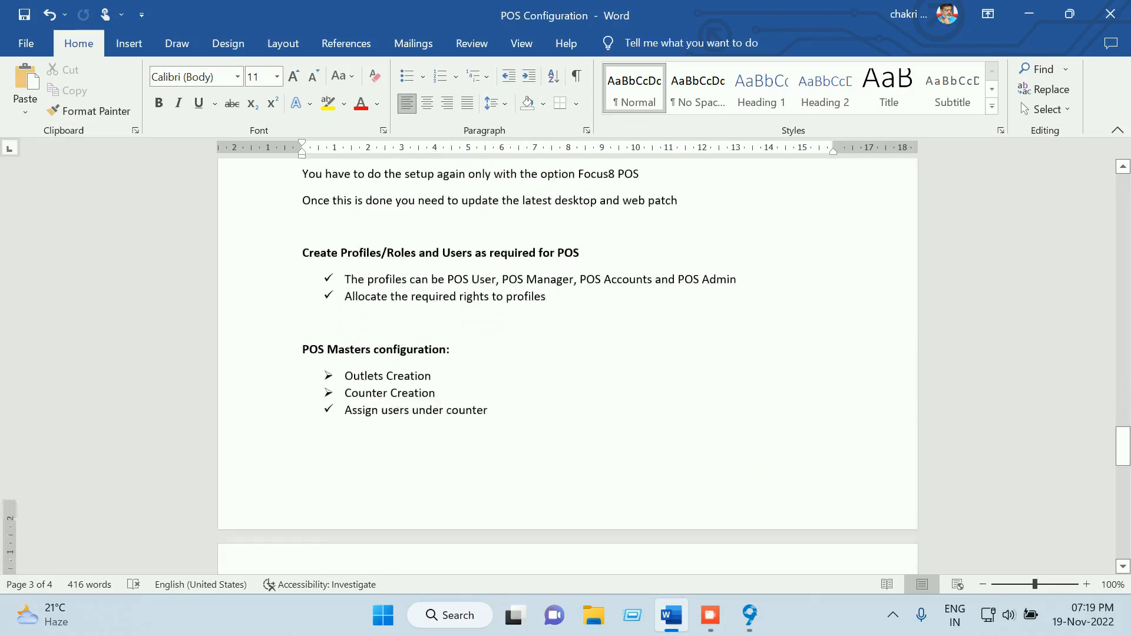
{"action": "scroll", "coordinate": [565, 366], "scroll_direction": "down", "scroll_amount": 9}
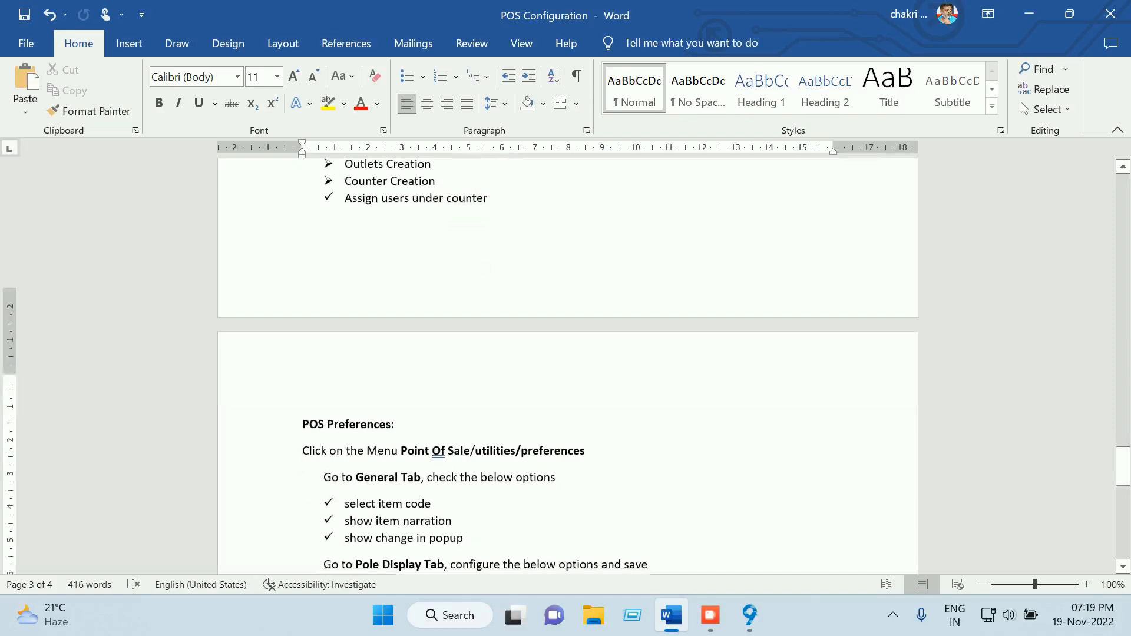
{"action": "scroll", "coordinate": [565, 365], "scroll_direction": "down", "scroll_amount": 6}
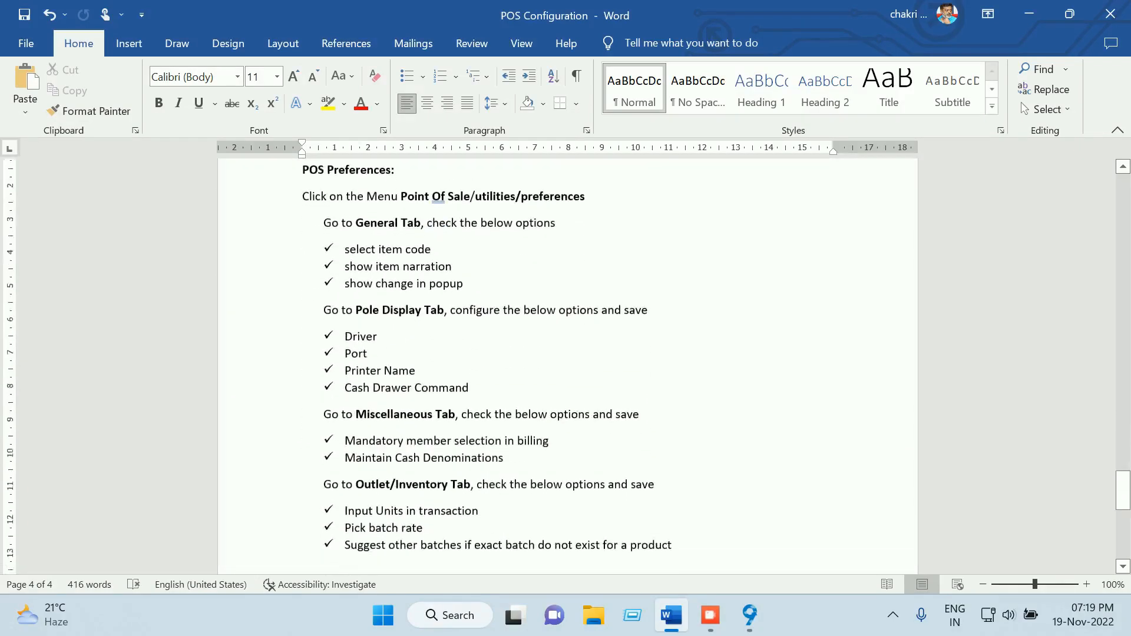
{"action": "scroll", "coordinate": [566, 365], "scroll_direction": "down", "scroll_amount": 6}
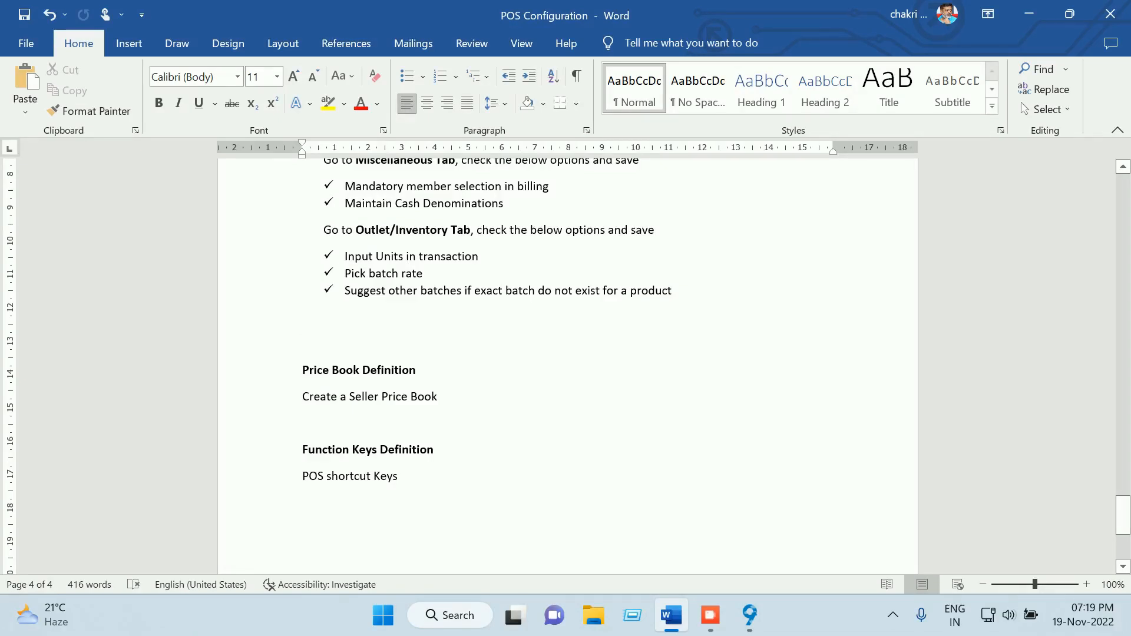
{"action": "scroll", "coordinate": [565, 365], "scroll_direction": "down", "scroll_amount": 3}
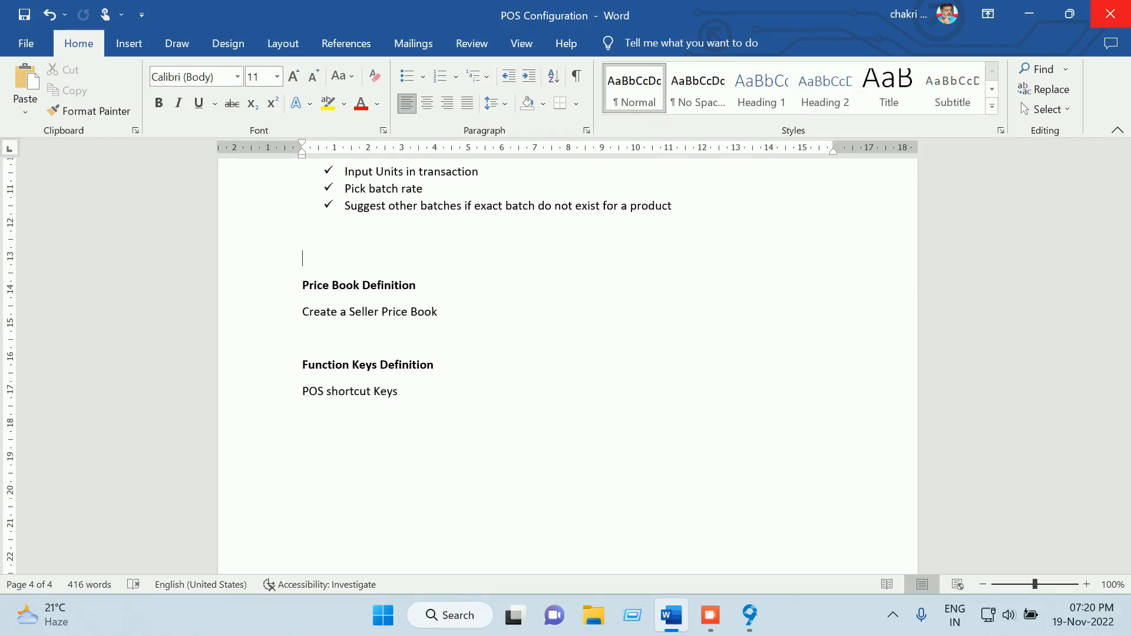
{"action": "left_click", "coordinate": [1110, 14]}
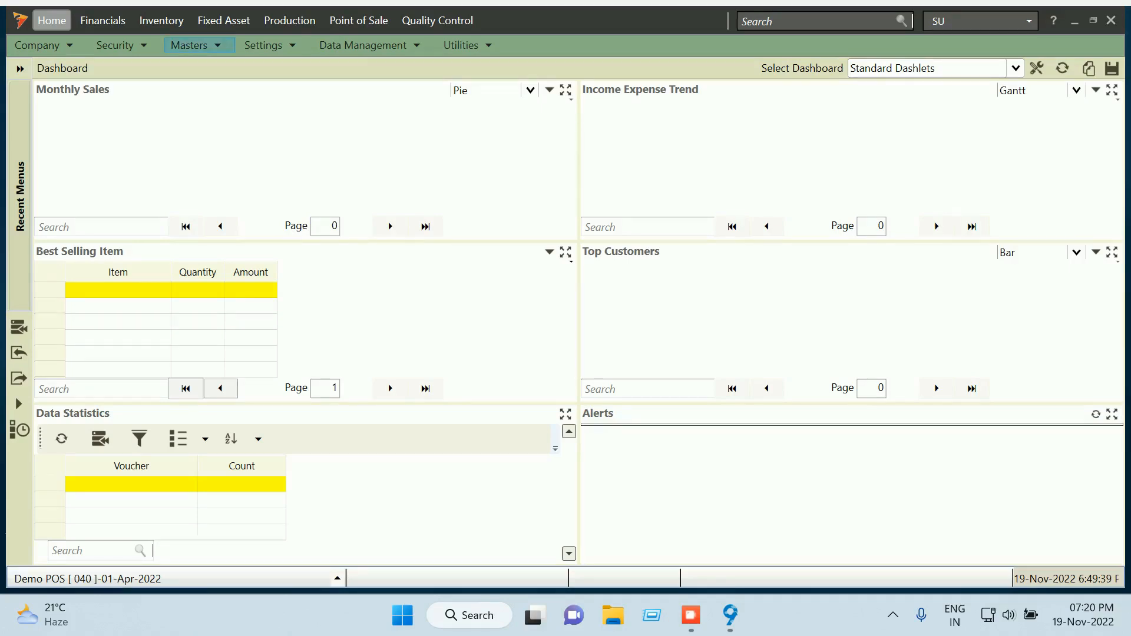
{"action": "left_click", "coordinate": [115, 45]}
{"action": "left_click", "coordinate": [152, 144]}
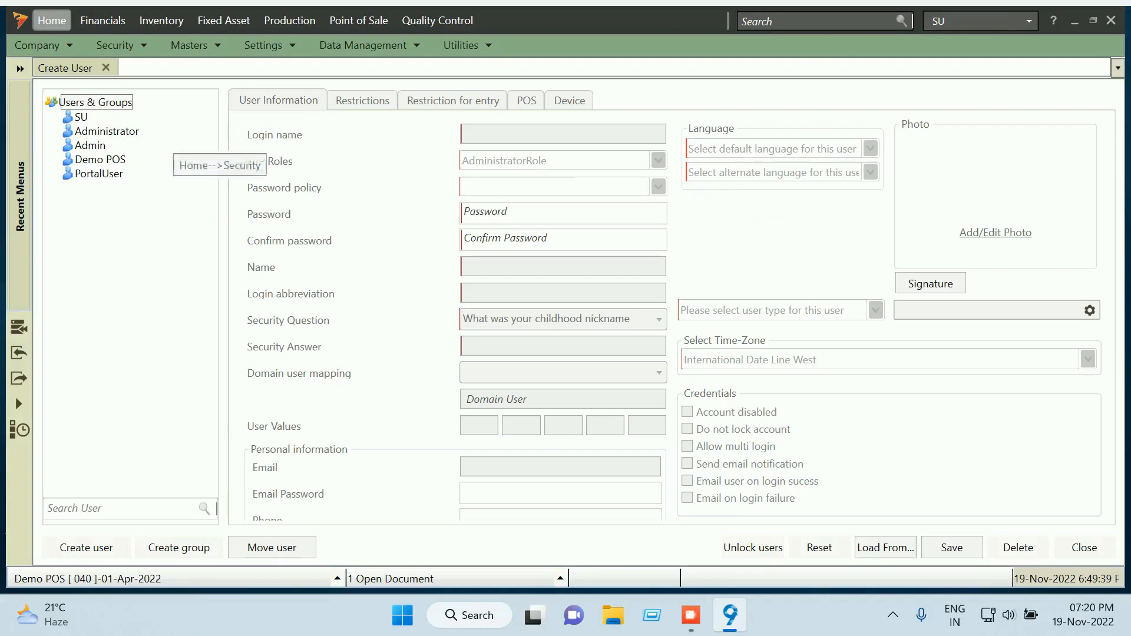
{"action": "left_click", "coordinate": [100, 159]}
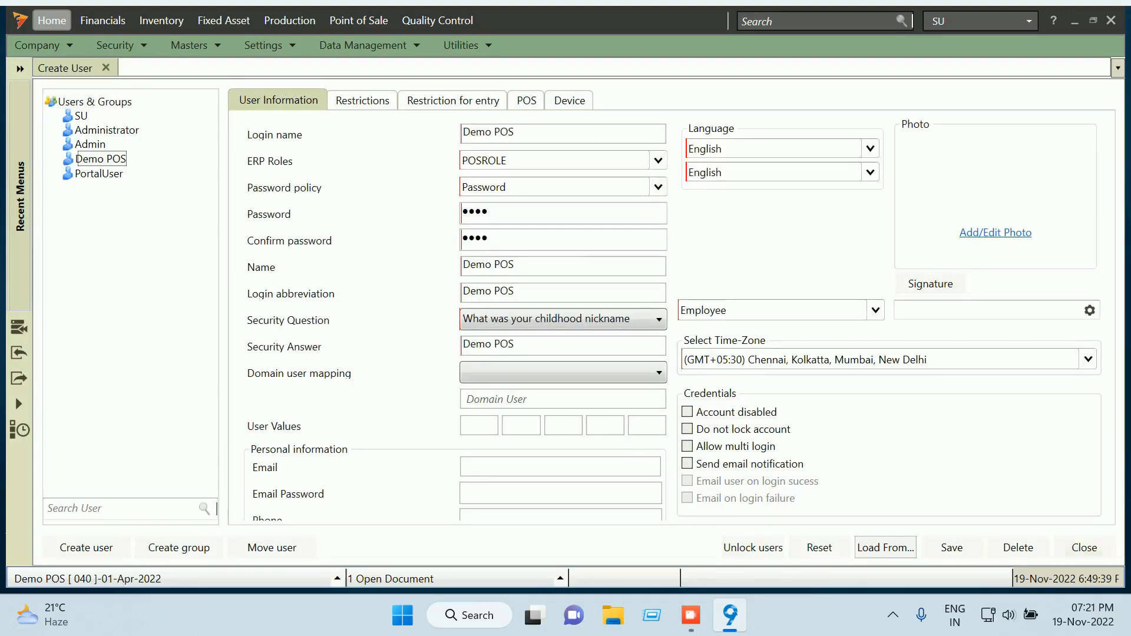
{"action": "key", "text": "Escape"}
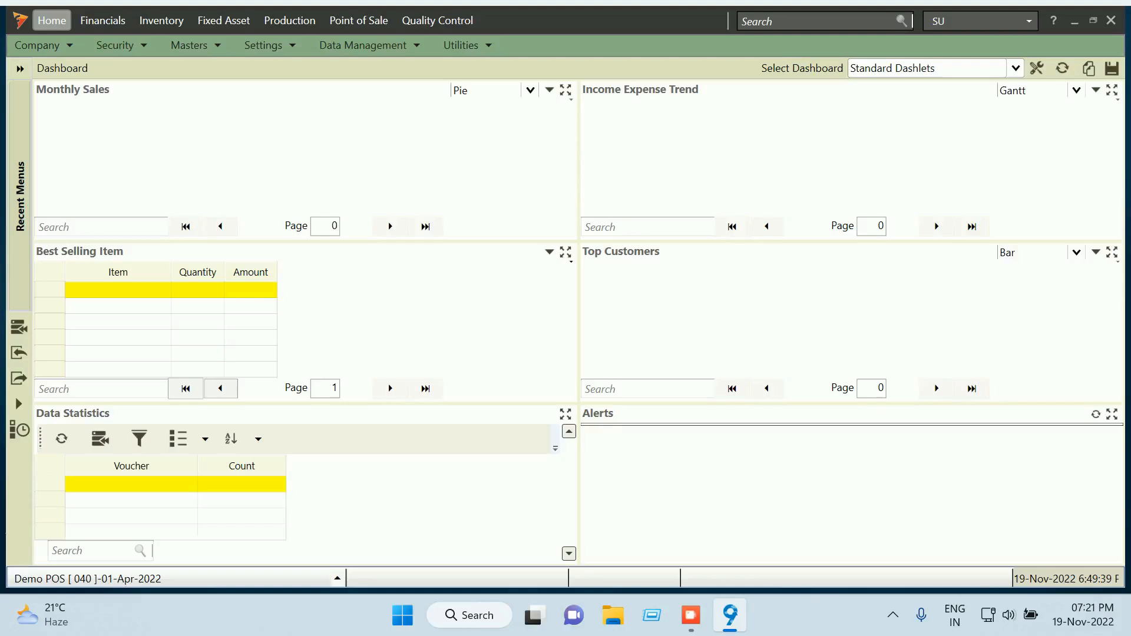
{"action": "left_click", "coordinate": [1029, 21]}
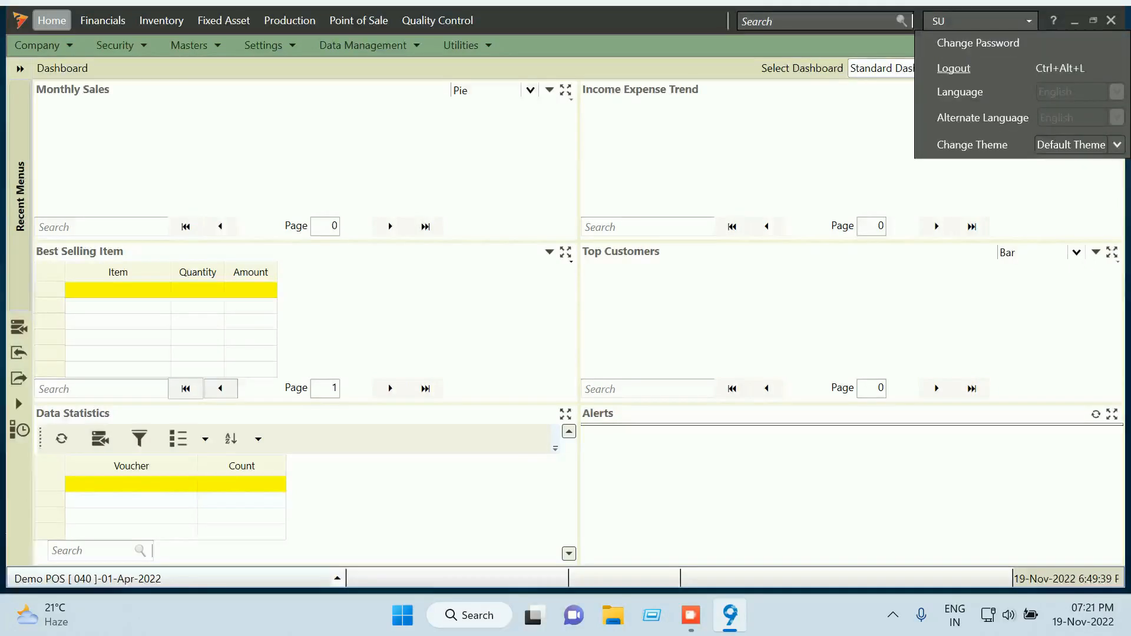
Log out of SU and sign in as the POS user at Kondapur Outlet with its password
{"action": "left_click", "coordinate": [953, 68]}
{"action": "type", "text": "D"}
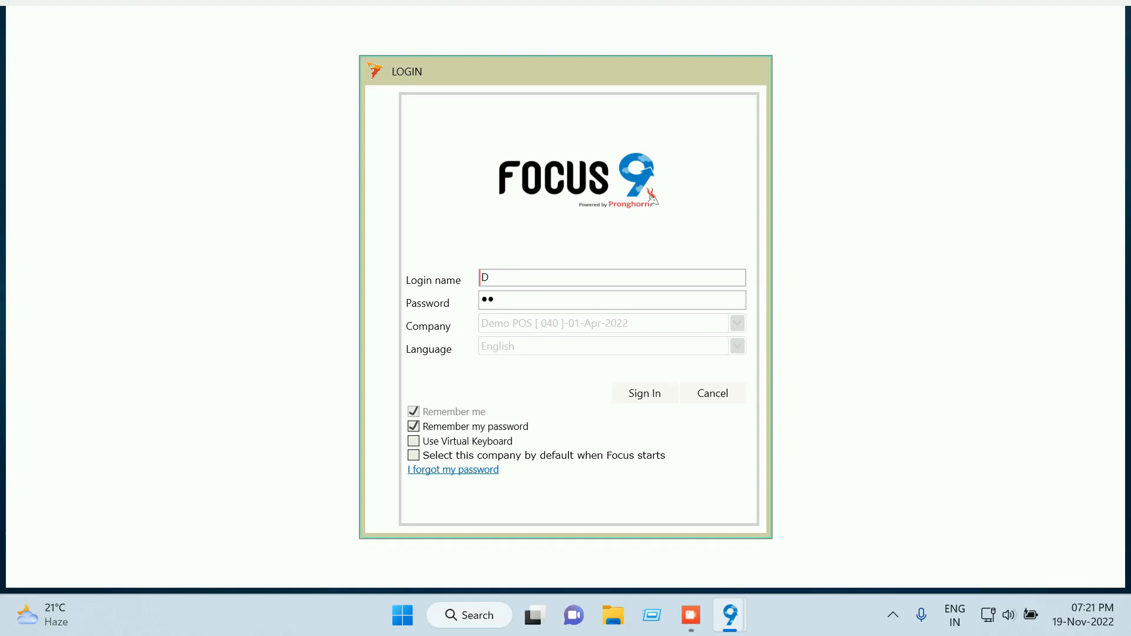
{"action": "type", "text": "emo POS"}
{"action": "key", "text": "Tab"}
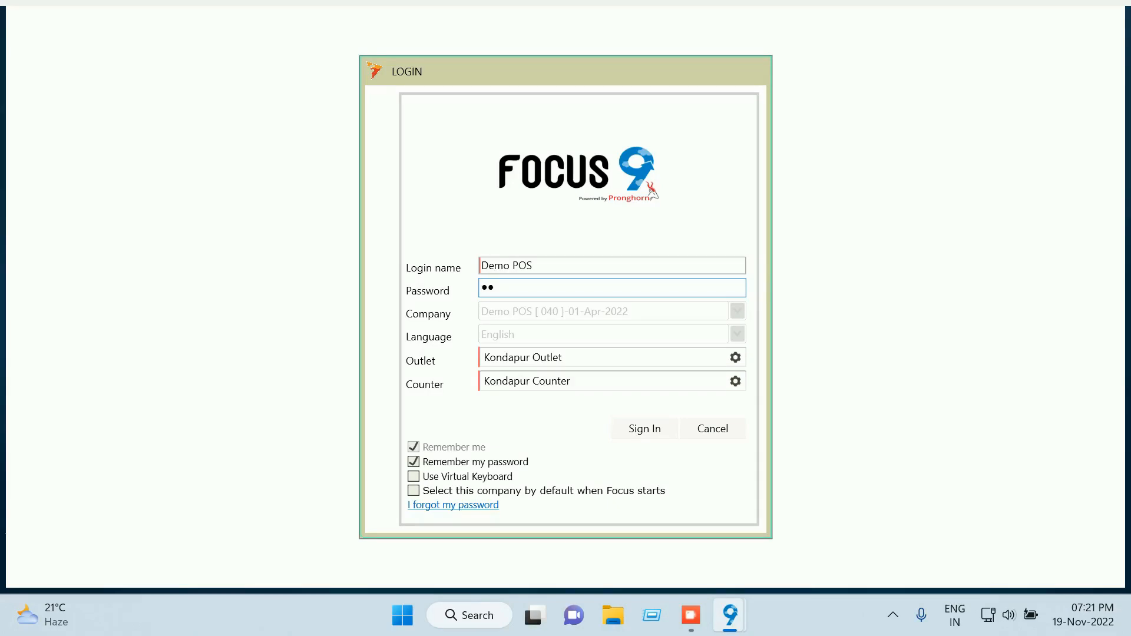
{"action": "key", "text": "BackSpace"}
{"action": "key", "text": "BackSpace"}
{"action": "type", "text": "••••"}
{"action": "key", "text": "Tab"}
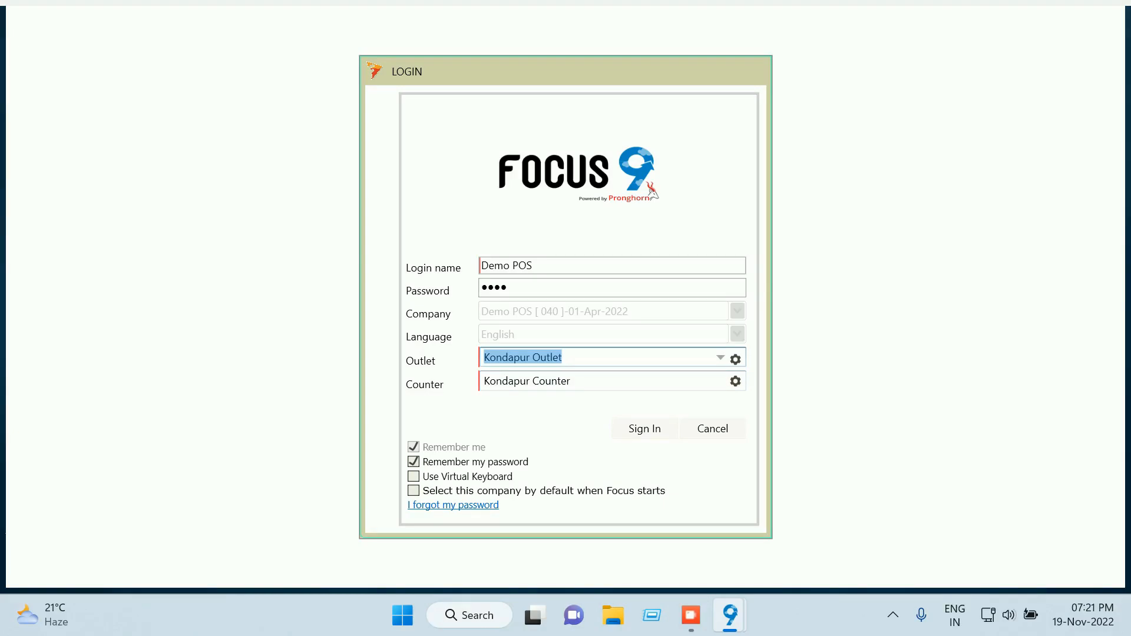
{"action": "key", "text": "BackSpace"}
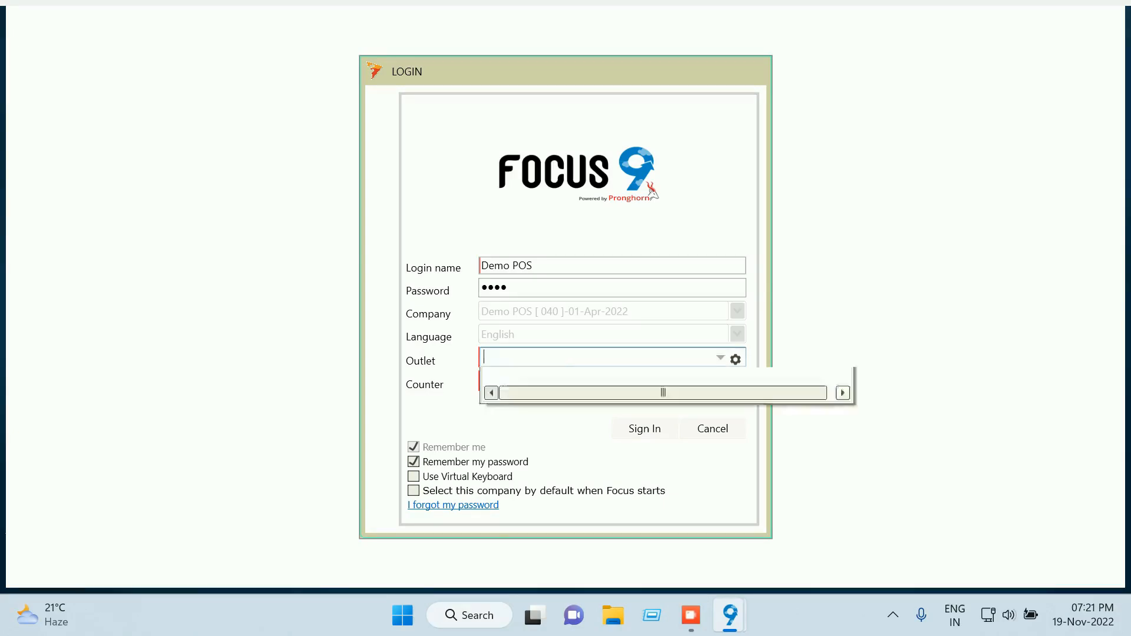
{"action": "key", "text": "Return"}
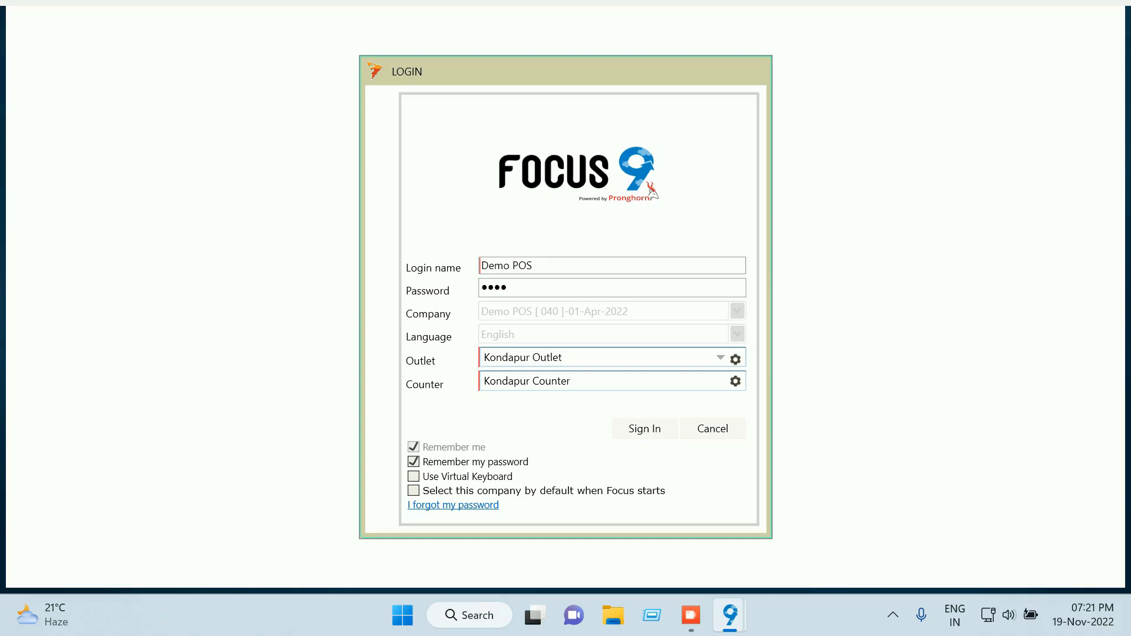
{"action": "key", "text": "Return"}
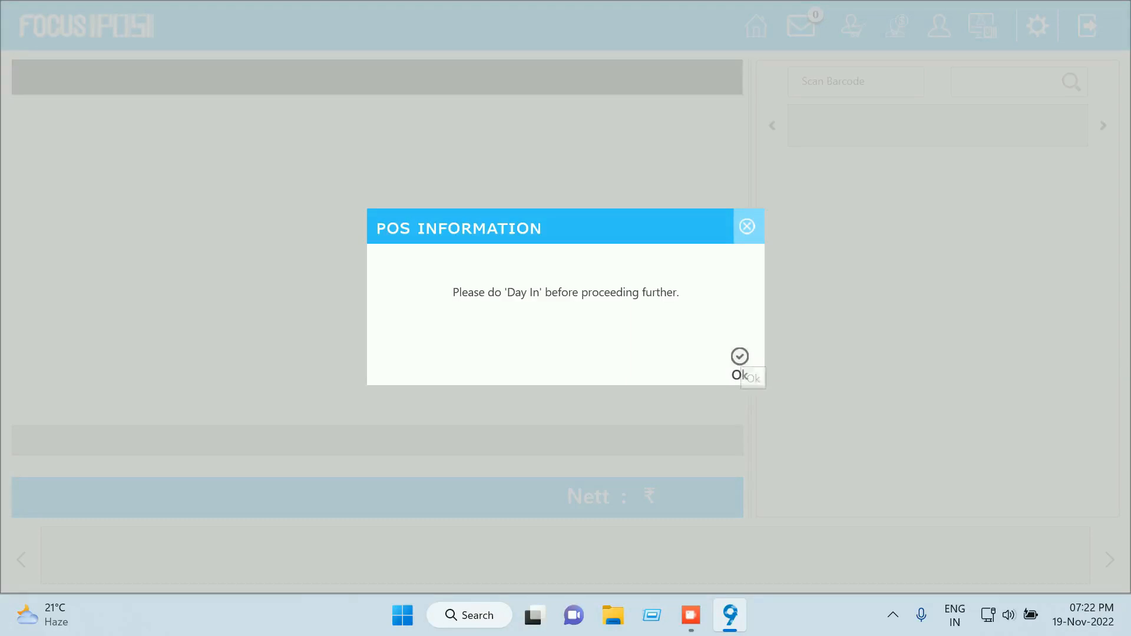
Do the Day In for Kondapur Counter with a confirmed 0.00 opening cash balance and save it
{"action": "left_click", "coordinate": [738, 371]}
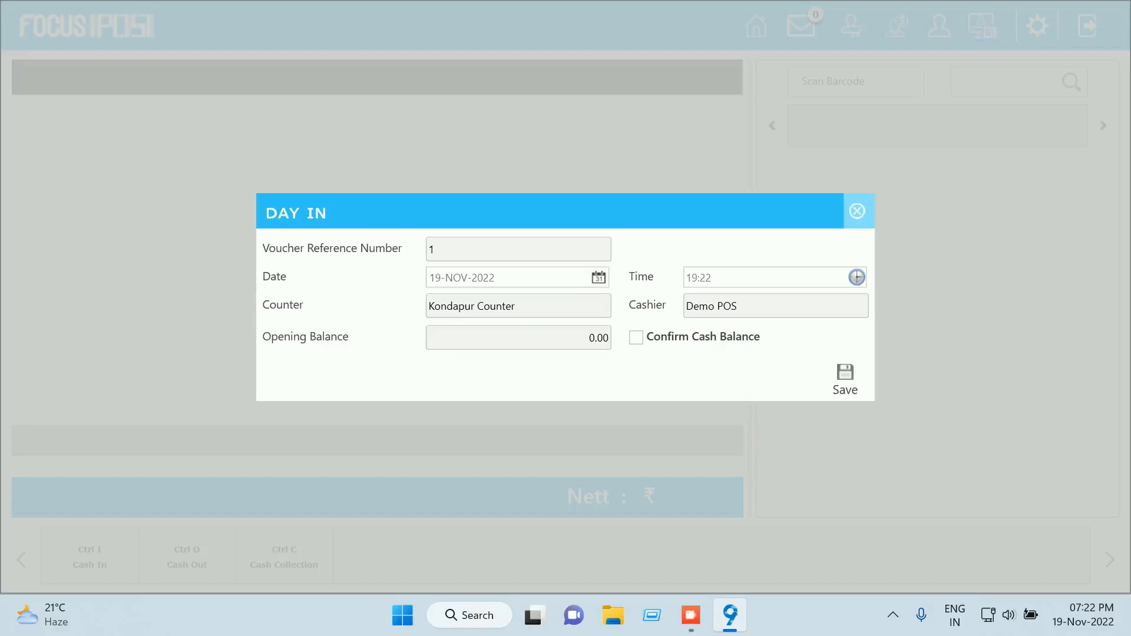
{"action": "left_click", "coordinate": [598, 338]}
{"action": "left_click", "coordinate": [636, 337]}
{"action": "left_click", "coordinate": [598, 338]}
{"action": "key", "text": "Tab"}
{"action": "double_click", "coordinate": [595, 338]}
{"action": "left_click", "coordinate": [845, 377]}
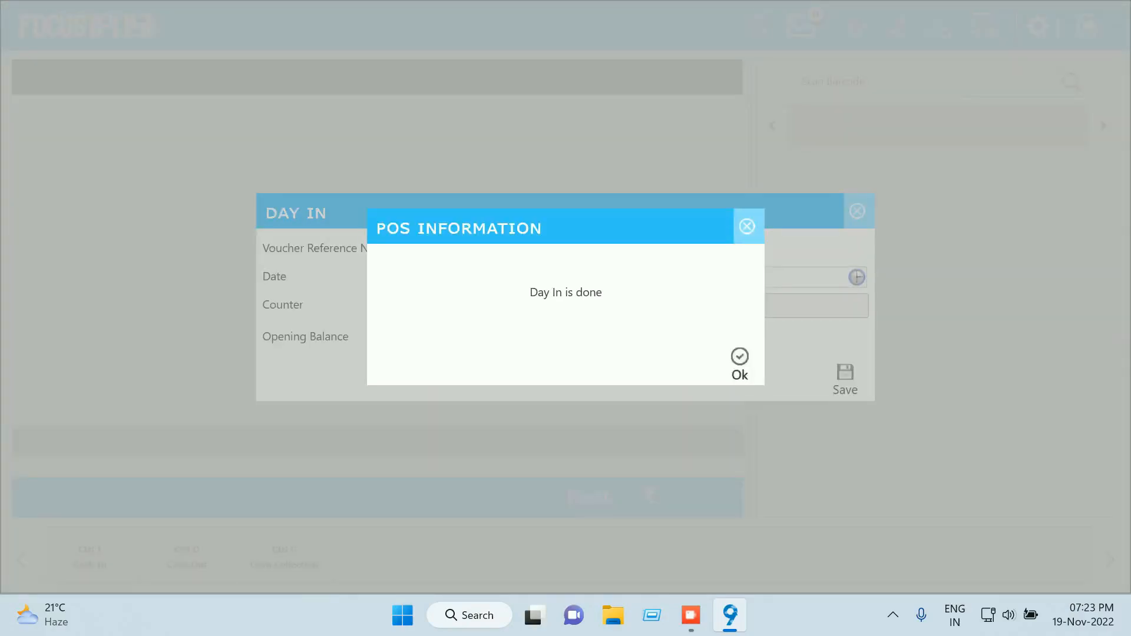
{"action": "left_click", "coordinate": [739, 362]}
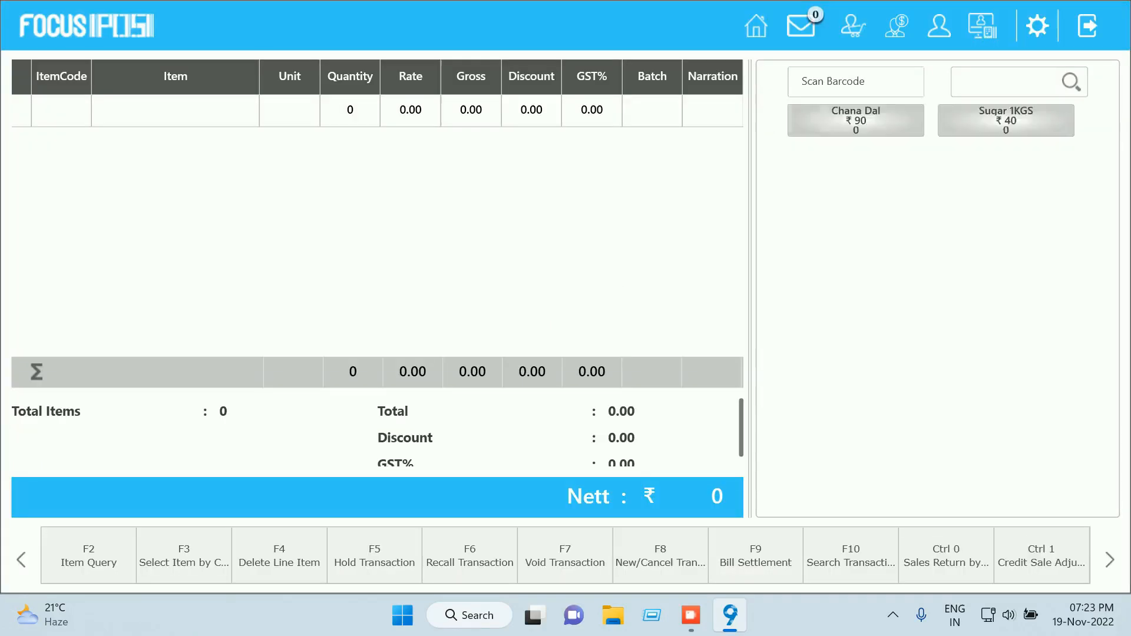
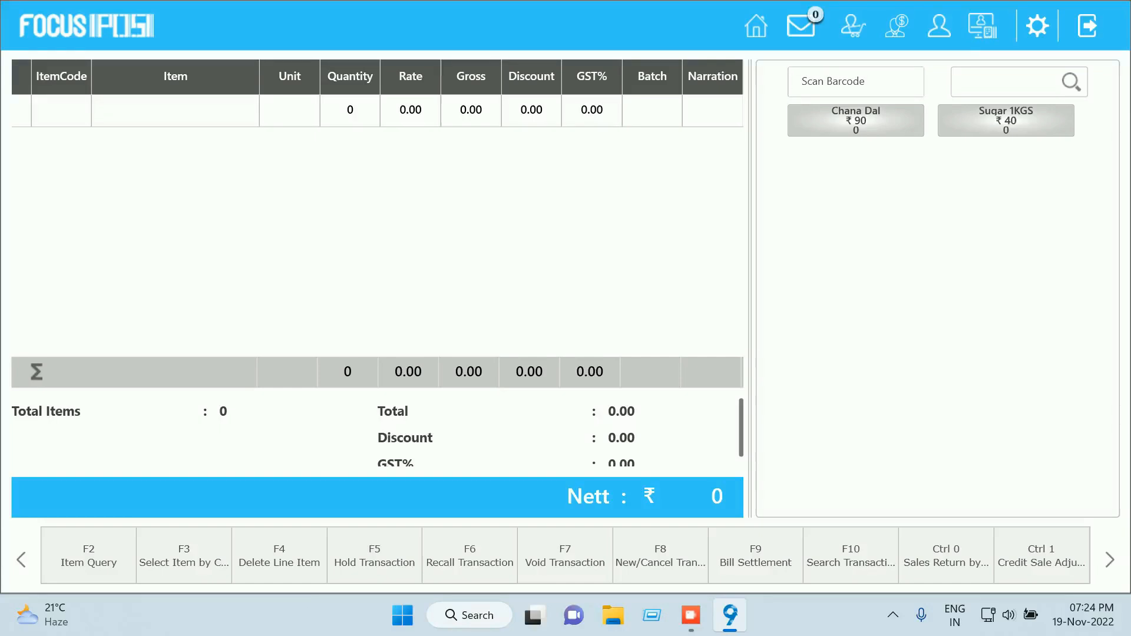
Try adding Chana Dal, which is refused for negative stock; cancel its batches, then request logout
{"action": "left_click", "coordinate": [856, 121]}
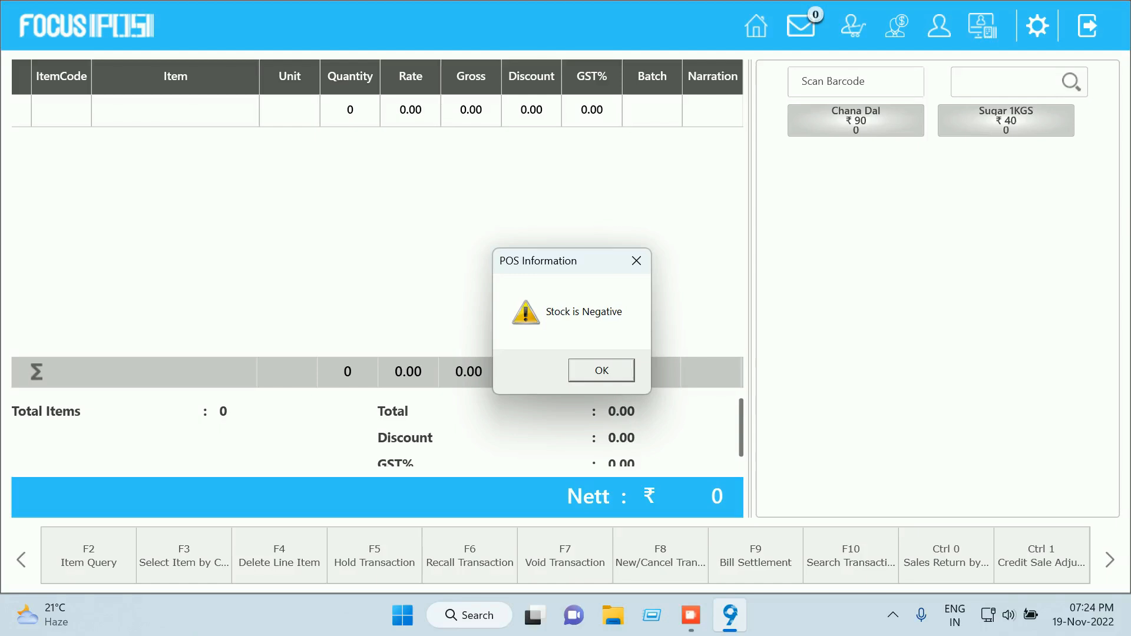
{"action": "key", "text": "Return"}
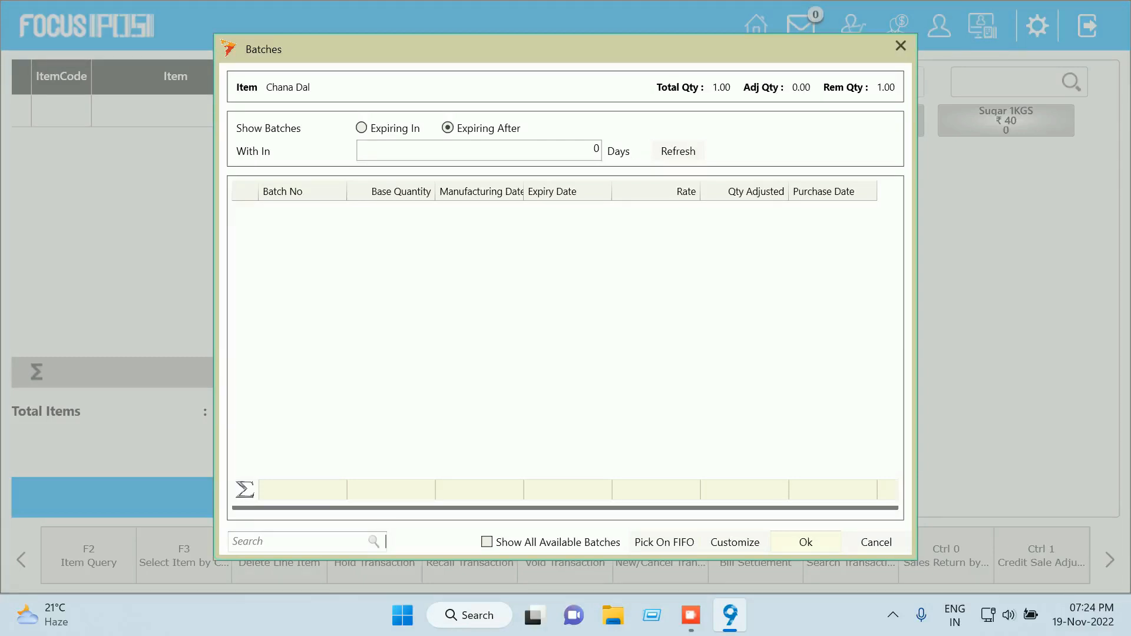
{"action": "left_click", "coordinate": [876, 543]}
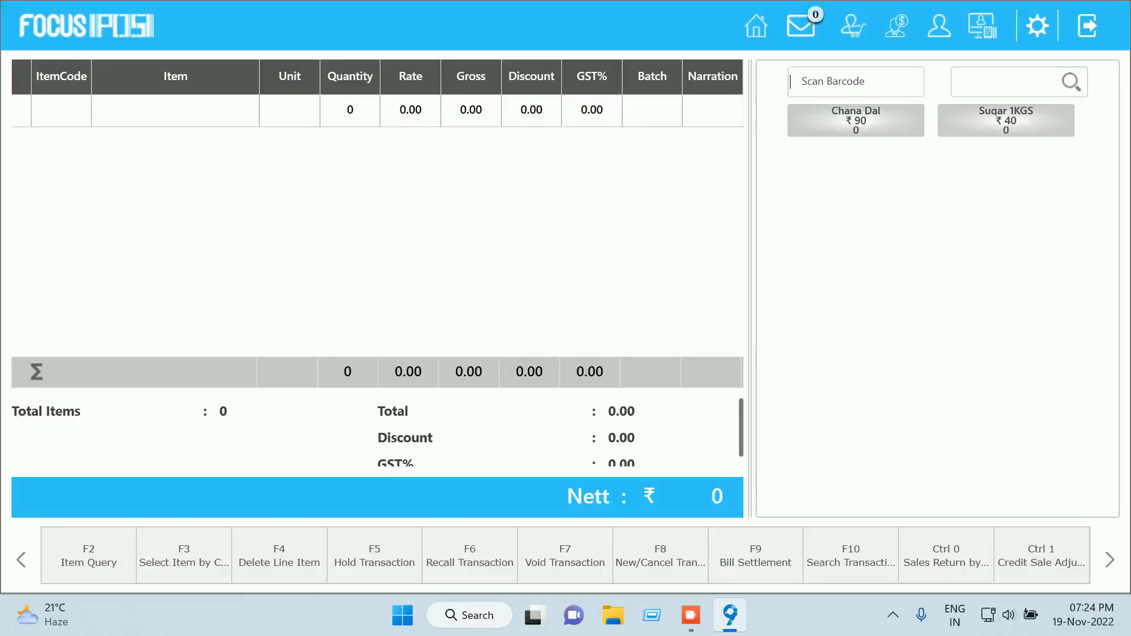
{"action": "left_click", "coordinate": [1087, 26]}
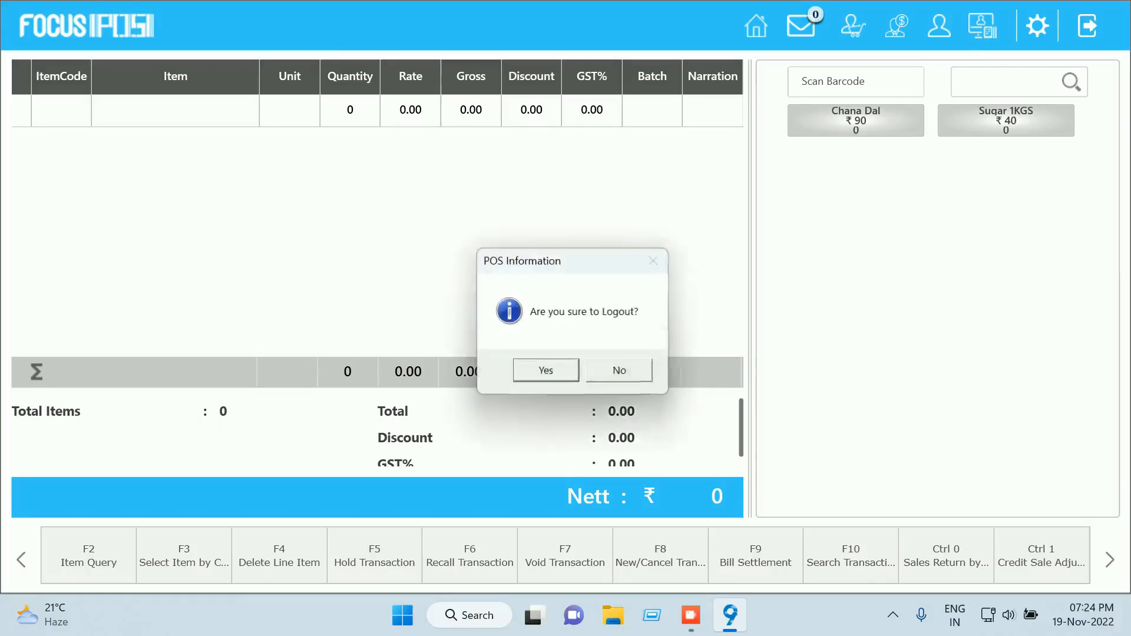
Confirm the logout, decline Day End, and dismiss the AI promotion popup
{"action": "key", "text": "Return"}
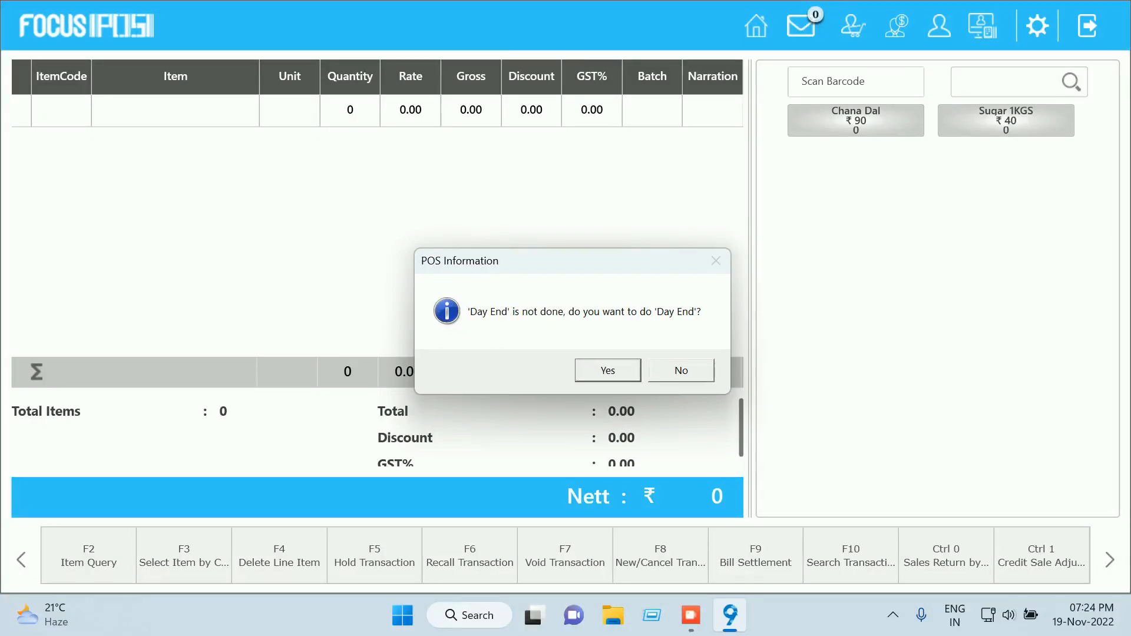
{"action": "key", "text": "Tab"}
{"action": "key", "text": "Return"}
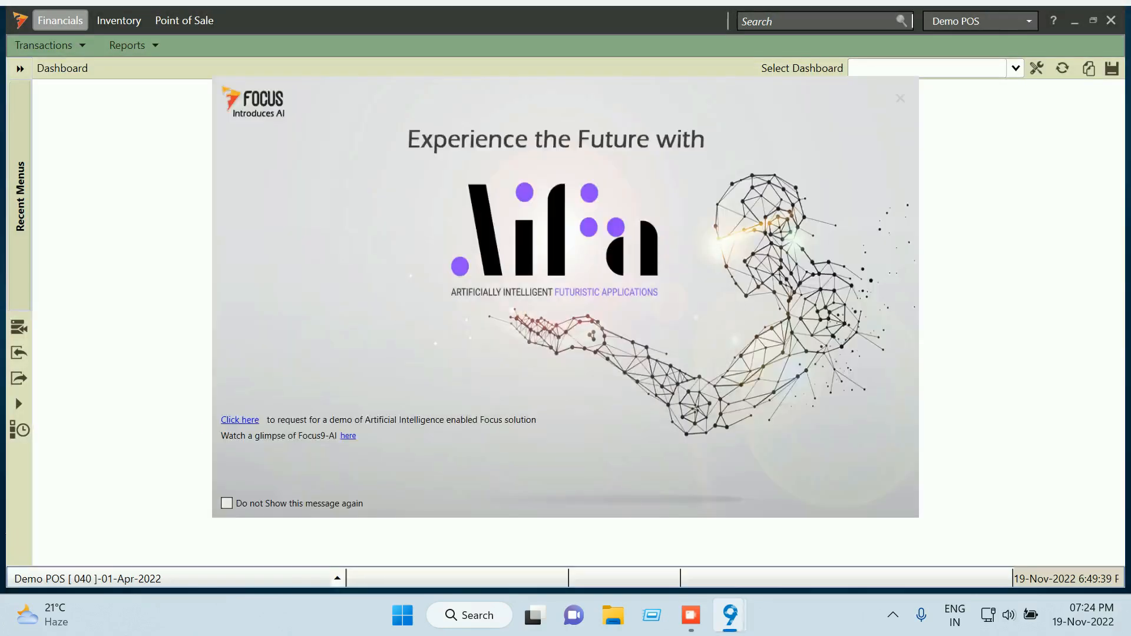
{"action": "key", "text": "Escape"}
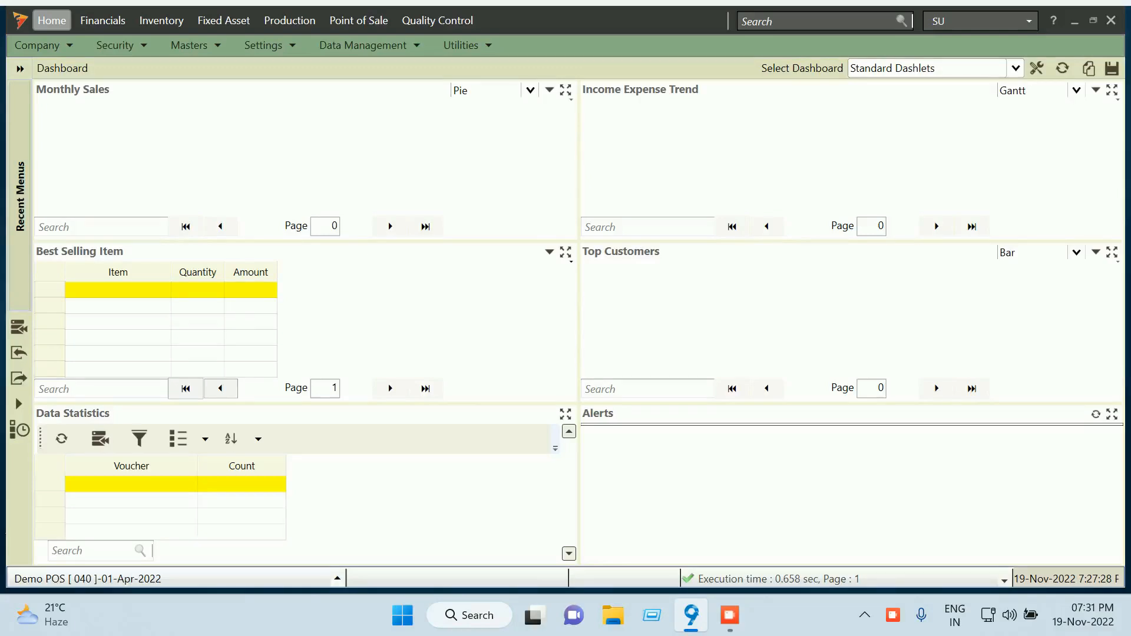
Start a new Opening Stocks voucher from Inventory > Transactions > Stocks
{"action": "left_click", "coordinate": [161, 20]}
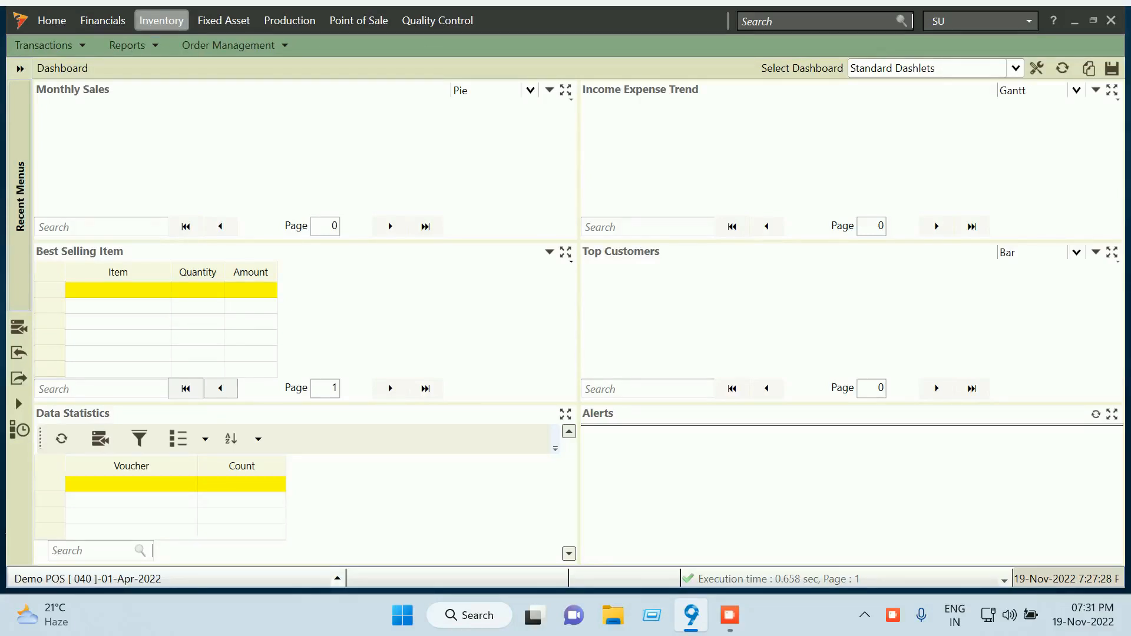
{"action": "left_click", "coordinate": [48, 46]}
{"action": "mouse_move", "coordinate": [88, 105]}
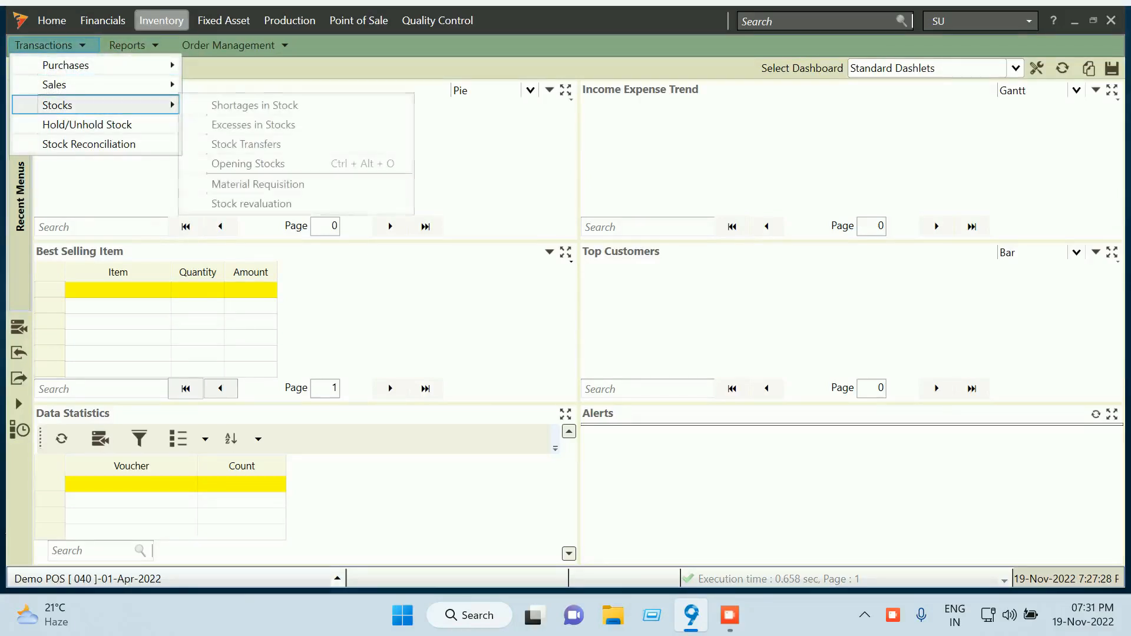
{"action": "left_click", "coordinate": [248, 163]}
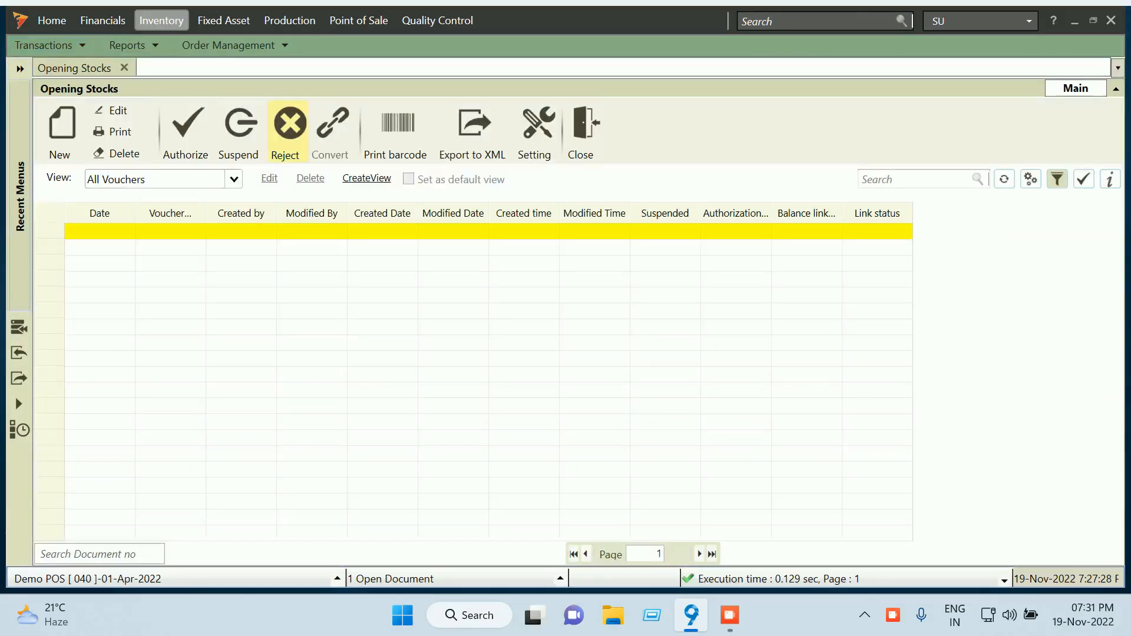
{"action": "left_click", "coordinate": [61, 131]}
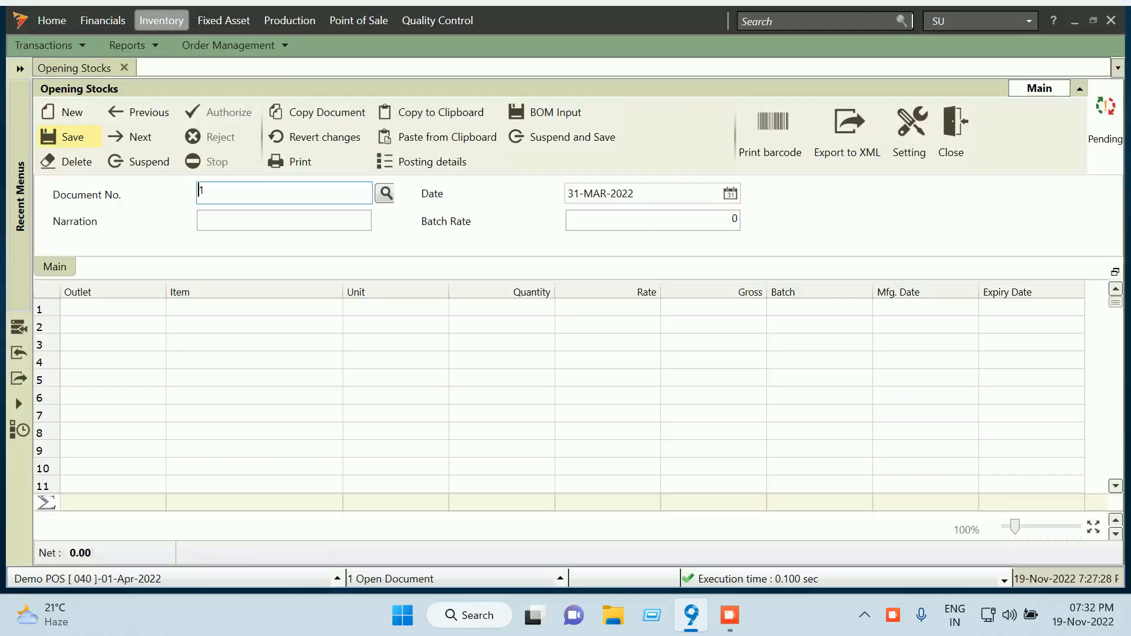
Fill row 1 with Kondapur Outlet, item Chana Dal, quantity 500 NOS
{"action": "left_click", "coordinate": [113, 308]}
{"action": "left_click", "coordinate": [154, 308]}
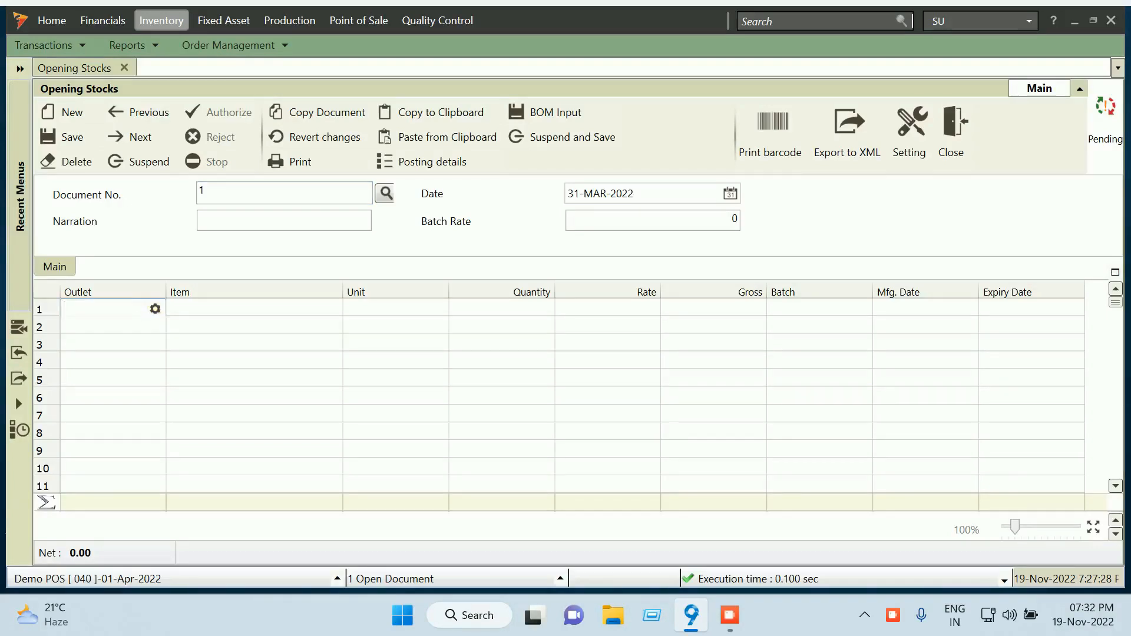
{"action": "left_click", "coordinate": [140, 309]}
{"action": "left_click", "coordinate": [112, 411]}
{"action": "left_click", "coordinate": [283, 308]}
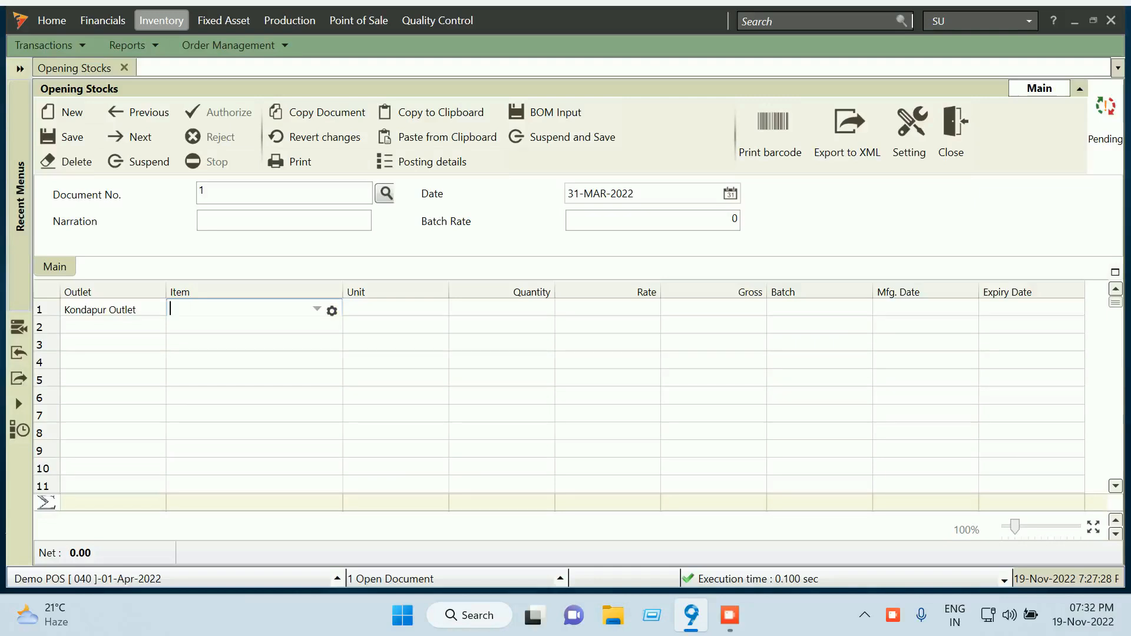
{"action": "left_click", "coordinate": [317, 309]}
{"action": "left_click", "coordinate": [200, 370]}
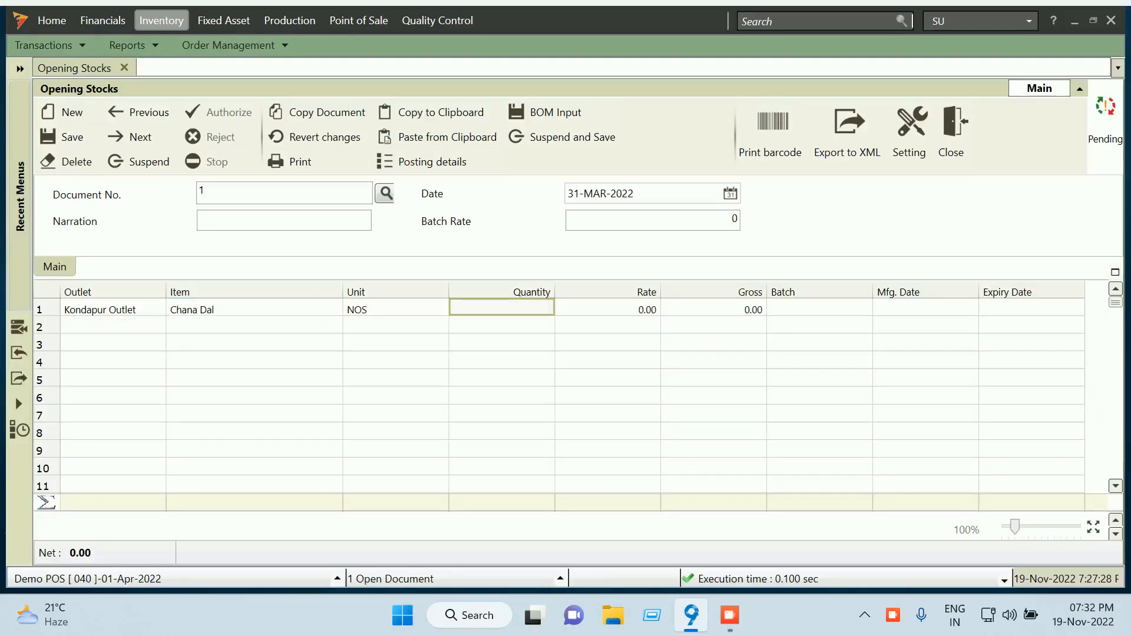
{"action": "type", "text": "500"}
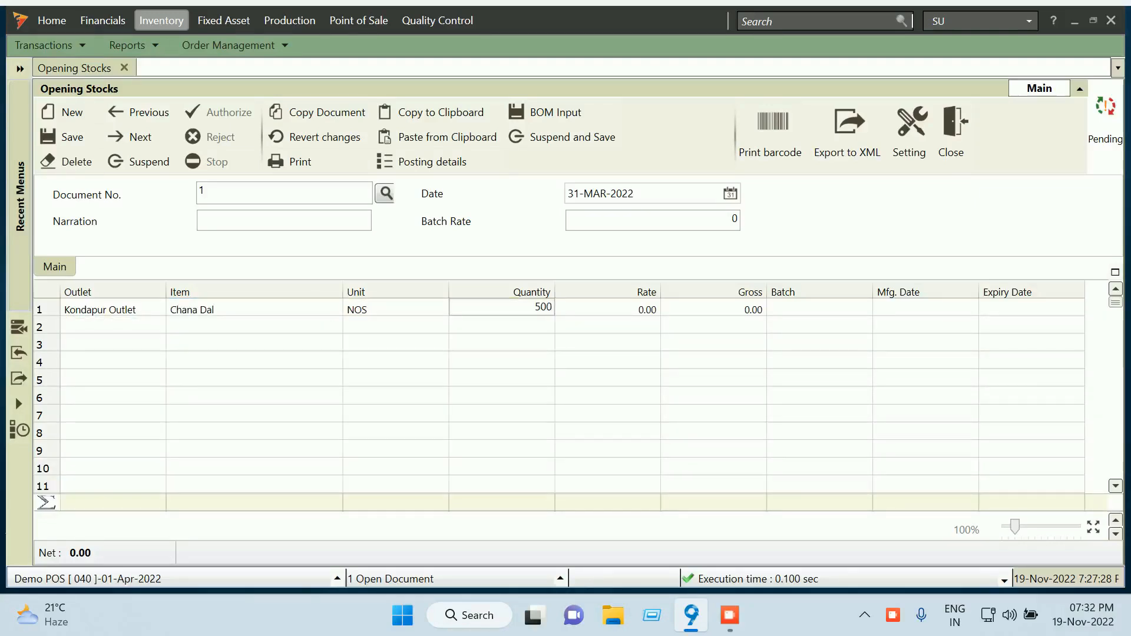
{"action": "key", "text": "Tab"}
{"action": "left_click", "coordinate": [391, 309]}
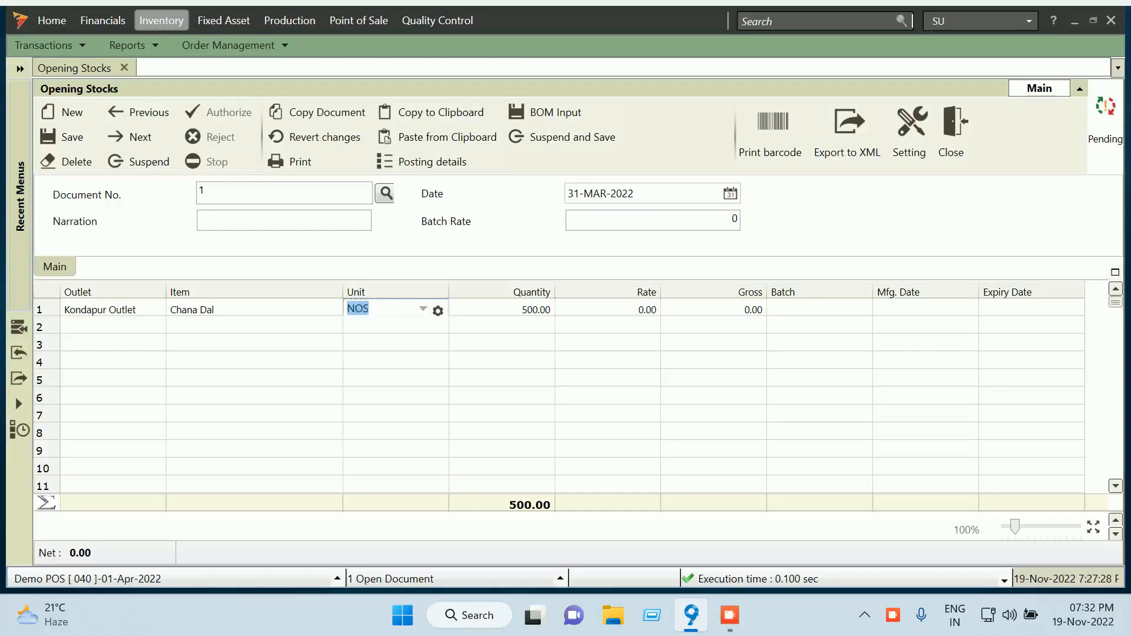
{"action": "key", "text": "BackSpace"}
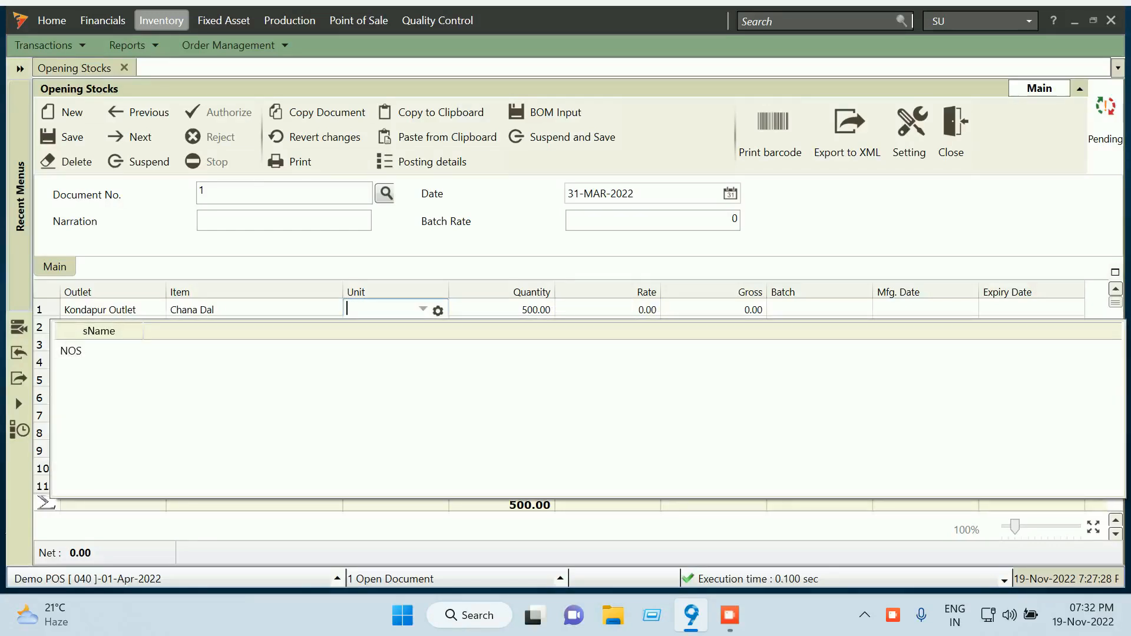
{"action": "key", "text": "Return"}
Add row 2 with item Sugar 1KGS and quantity 400
{"action": "key", "text": "Return"}
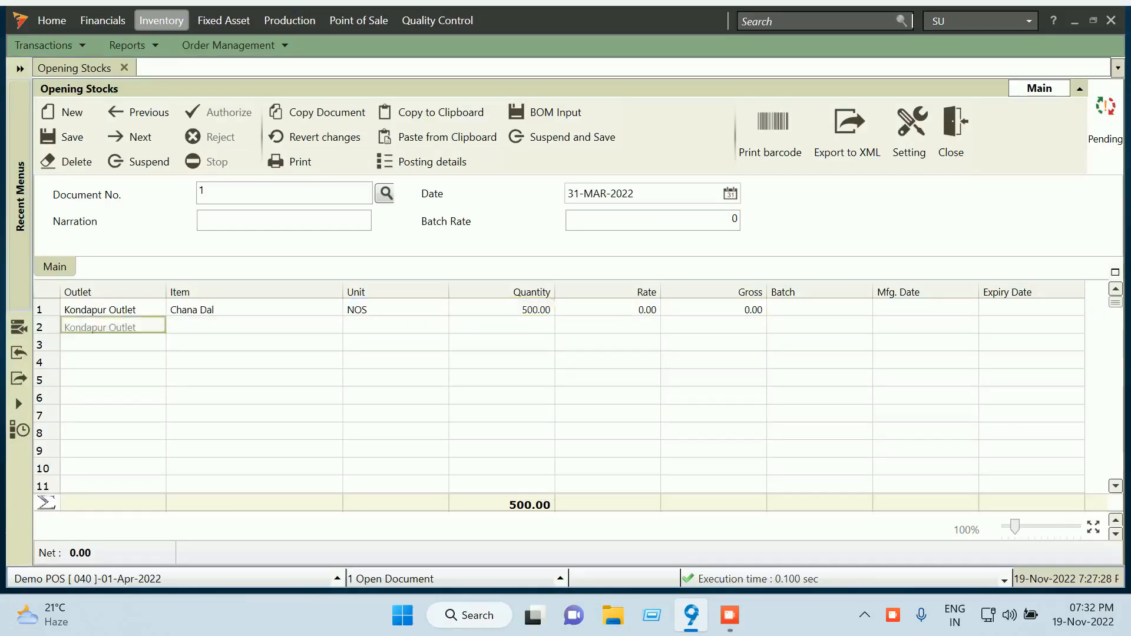
{"action": "key", "text": "Return"}
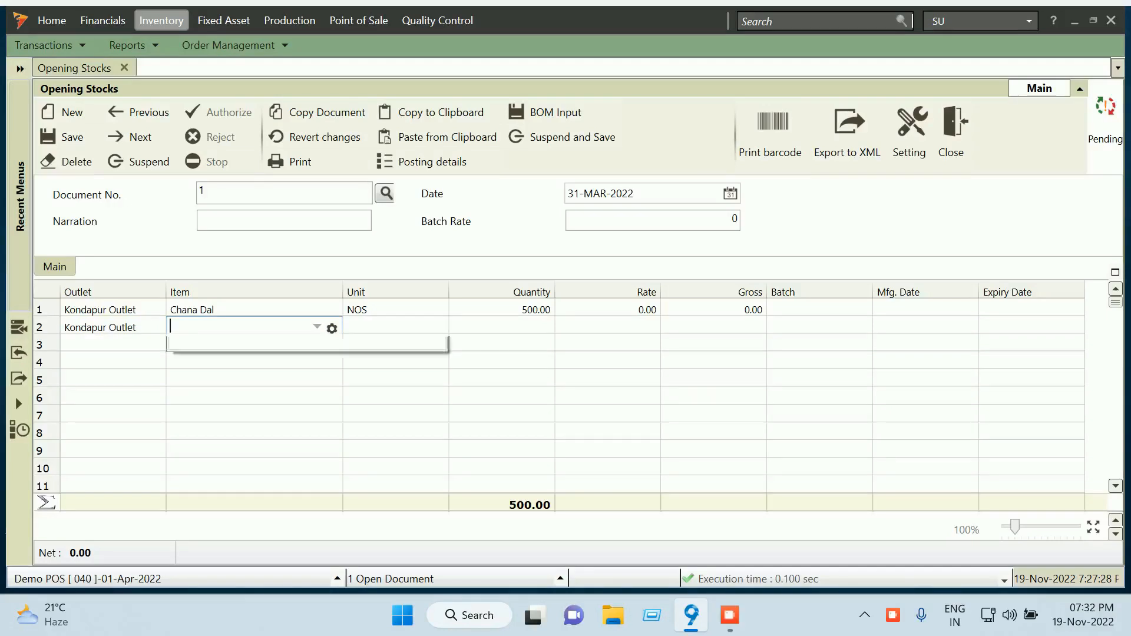
{"action": "key", "text": "space"}
{"action": "key", "text": "Down"}
{"action": "key", "text": "Return"}
{"action": "key", "text": "Return"}
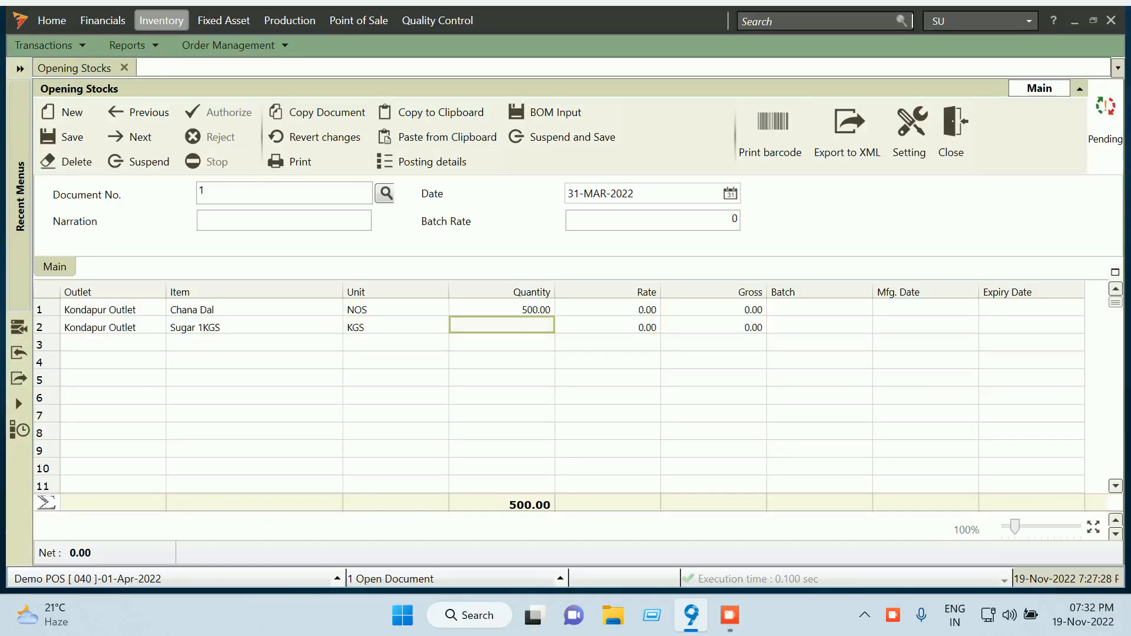
{"action": "type", "text": "400"}
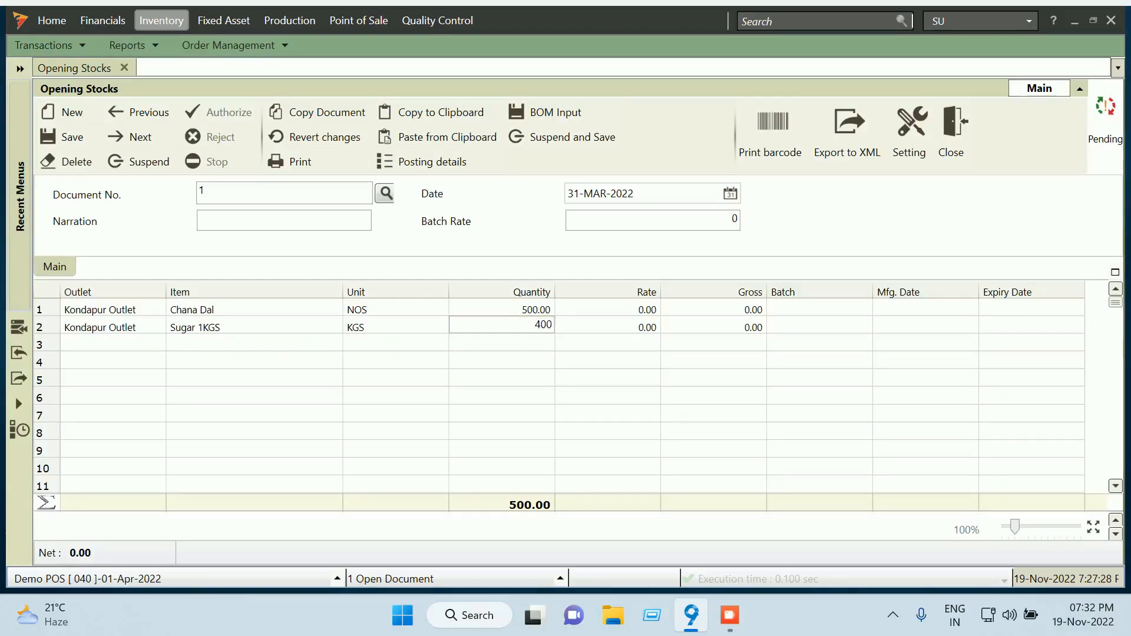
{"action": "key", "text": "Return"}
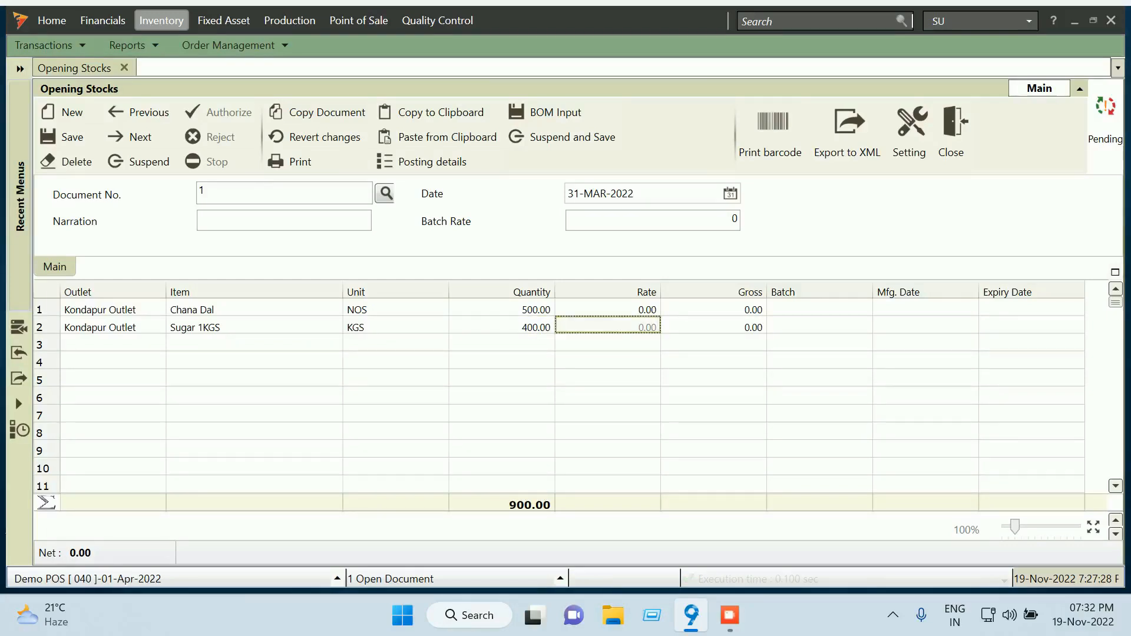
Enter batch CD001 for Chana Dal and SGR001 for Sugar 1KGS
{"action": "left_click", "coordinate": [820, 307]}
{"action": "type", "text": "C"}
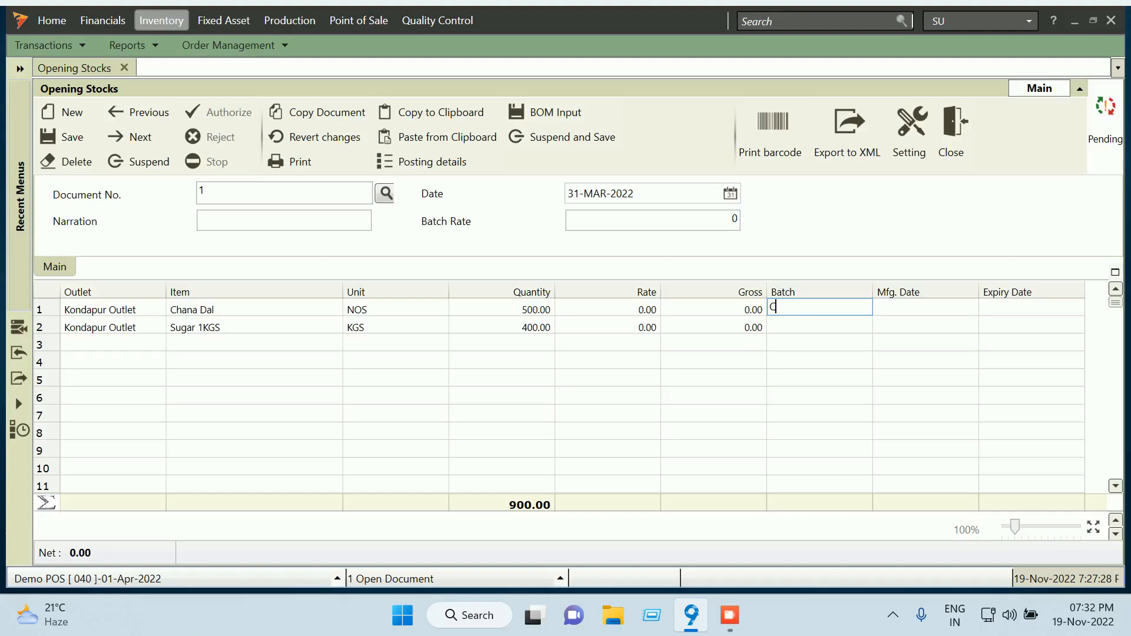
{"action": "type", "text": "D001"}
{"action": "key", "text": "Return"}
{"action": "type", "text": "S"}
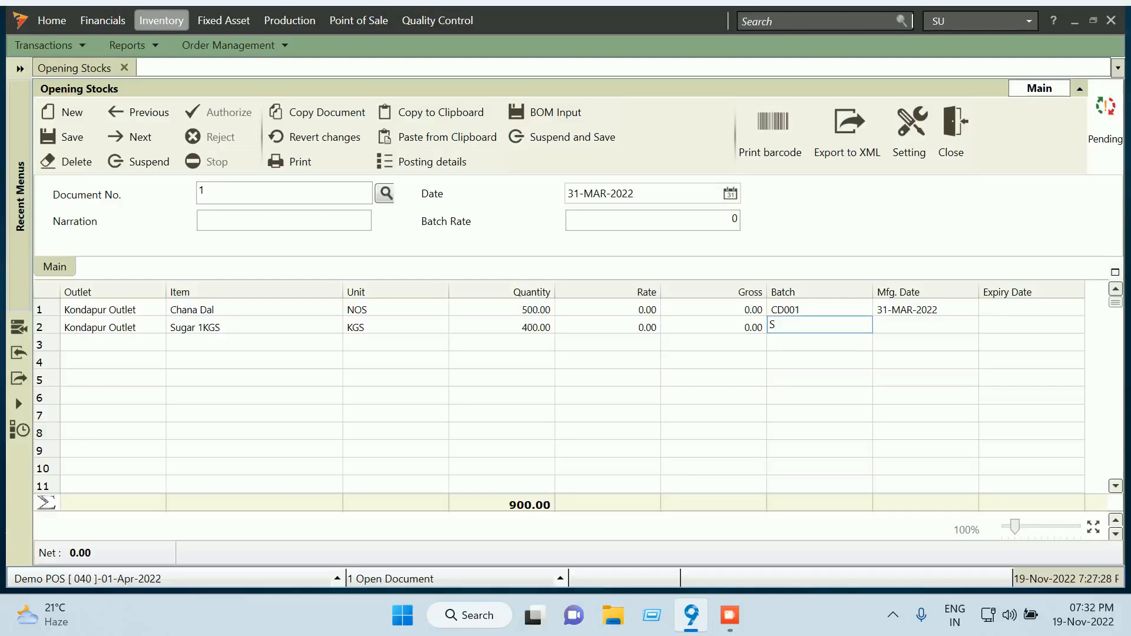
{"action": "type", "text": "G"}
{"action": "key", "text": "BackSpace"}
{"action": "type", "text": "GR001"}
{"action": "left_click", "coordinate": [607, 308]}
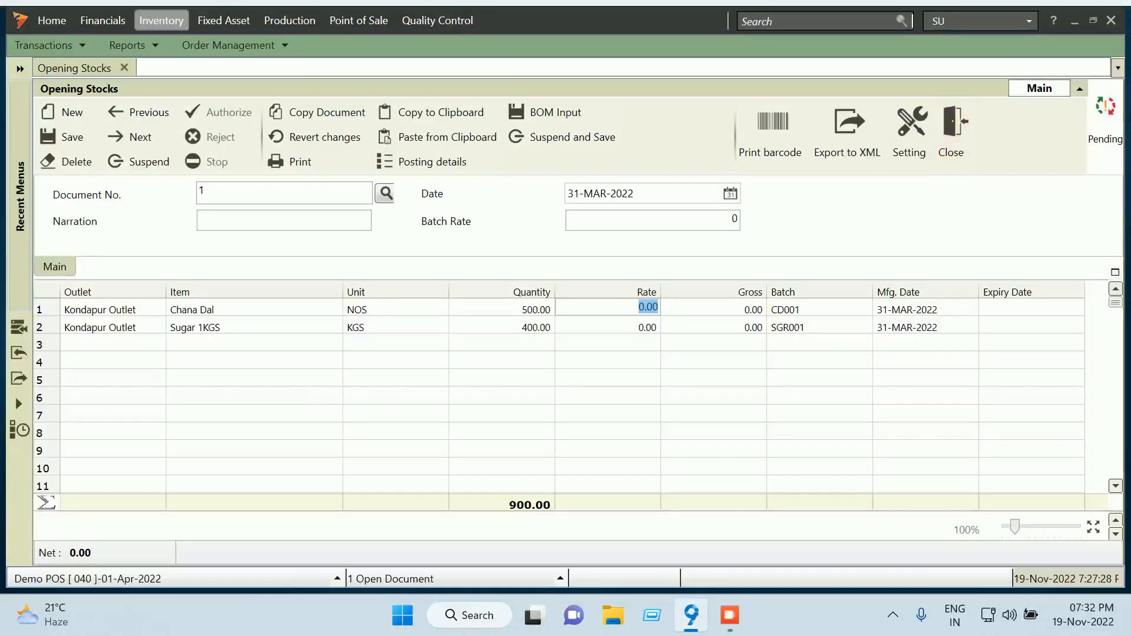
{"action": "left_click", "coordinate": [253, 309]}
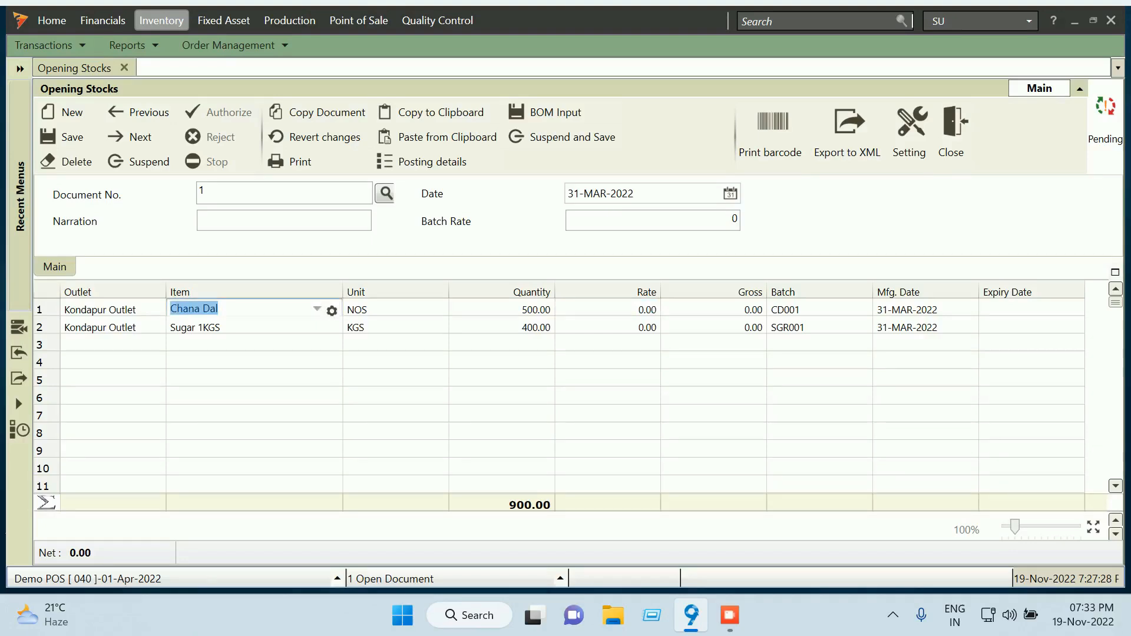
In the Chana Dal item master, set Default Base Unit to KGS and save
{"action": "left_click", "coordinate": [332, 310]}
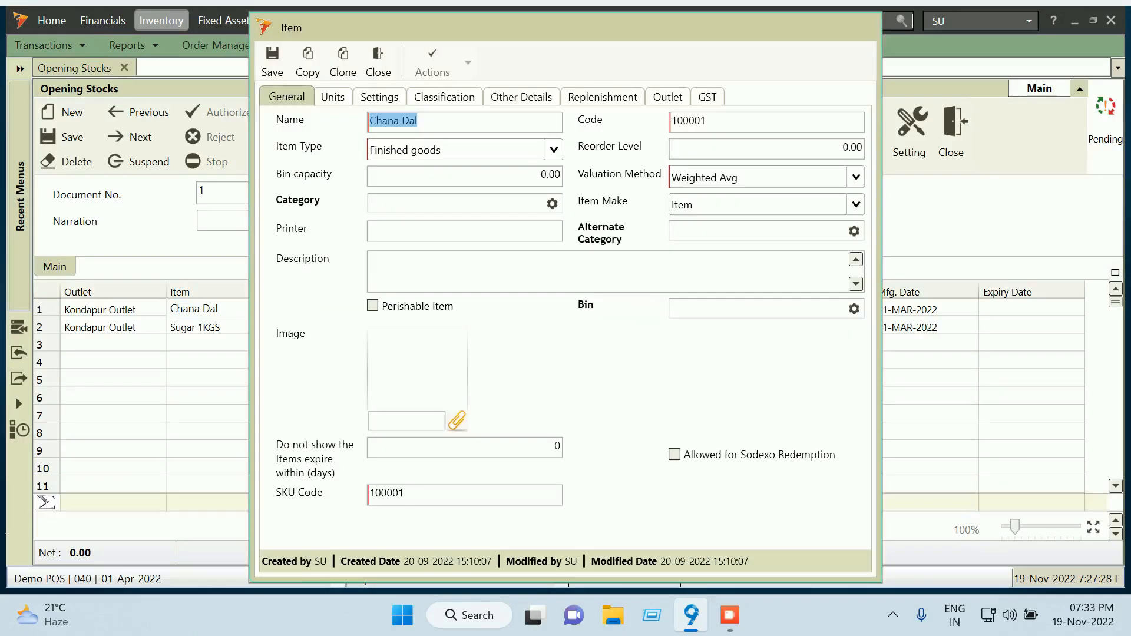
{"action": "left_click", "coordinate": [333, 97]}
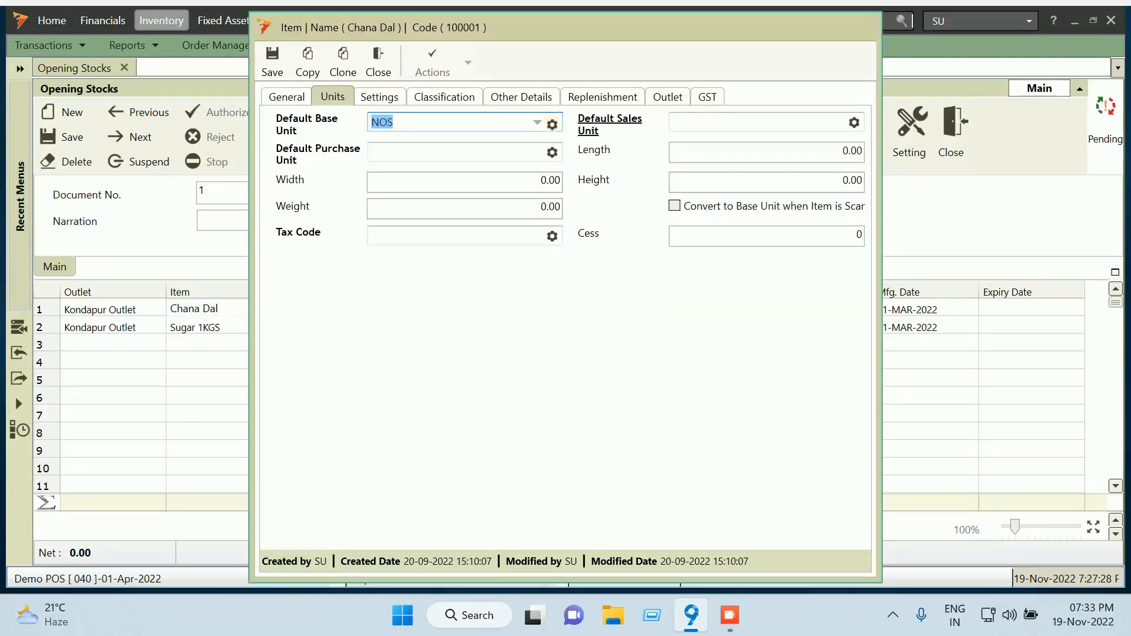
{"action": "type", "text": "K"}
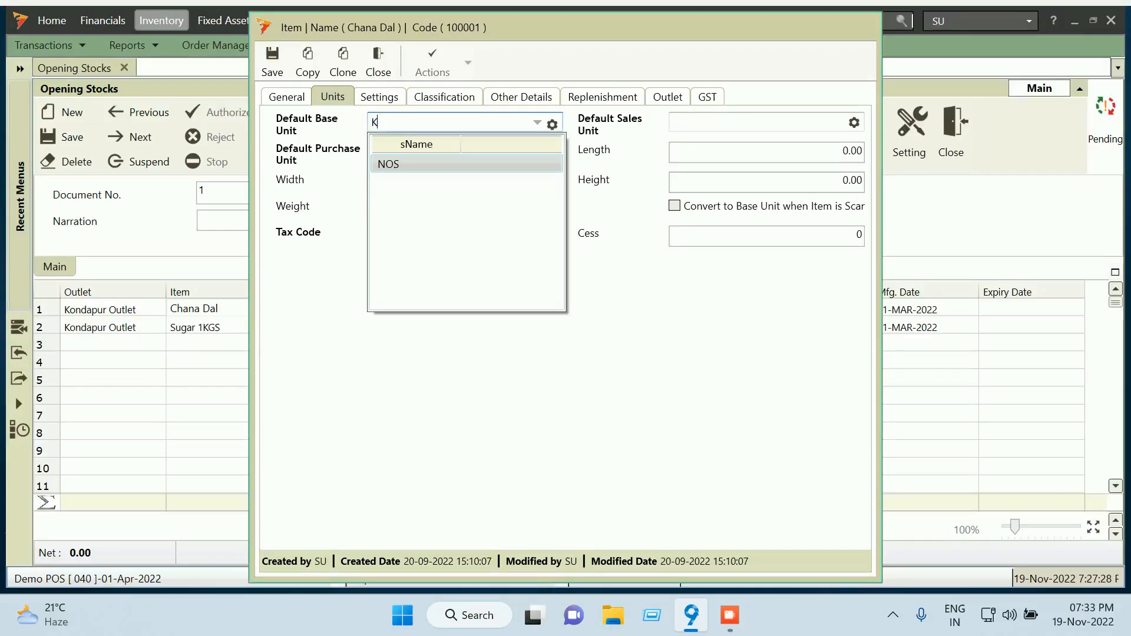
{"action": "key", "text": "Return"}
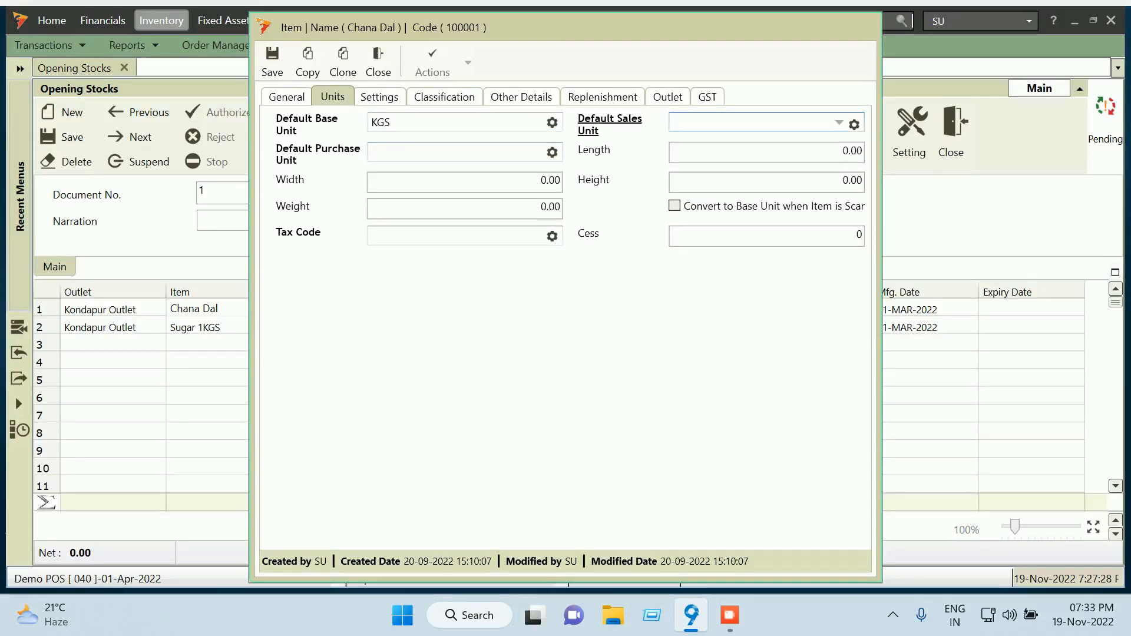
{"action": "left_click", "coordinate": [272, 61]}
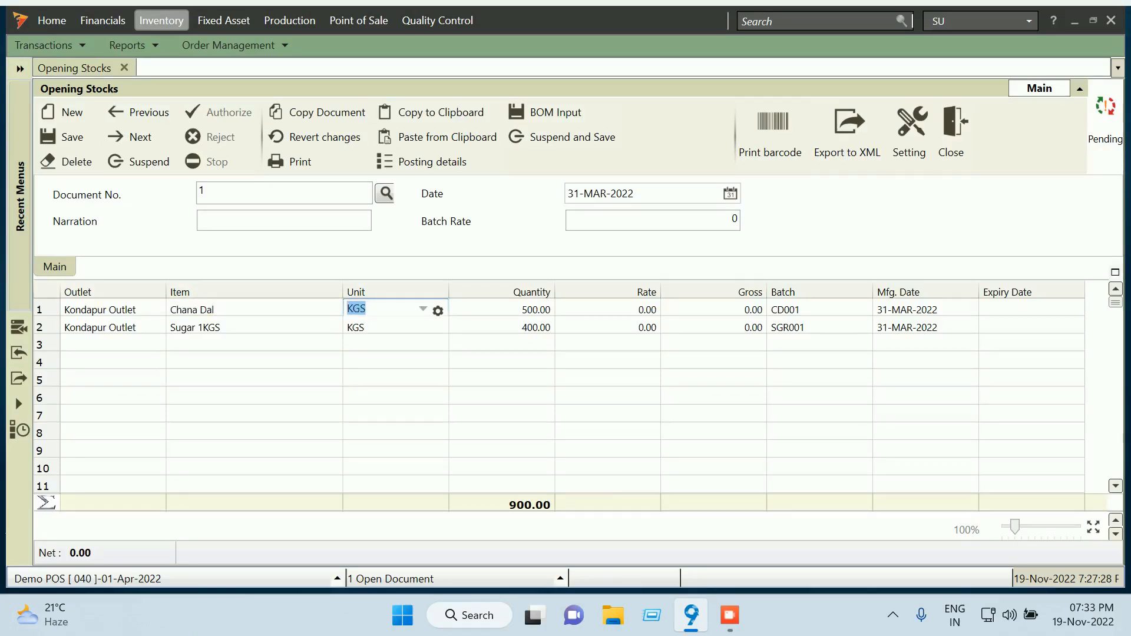
Set rates of 100 for Chana Dal and 60 for Sugar 1KGS, and save the voucher
{"action": "left_click", "coordinate": [608, 308]}
{"action": "type", "text": "1"}
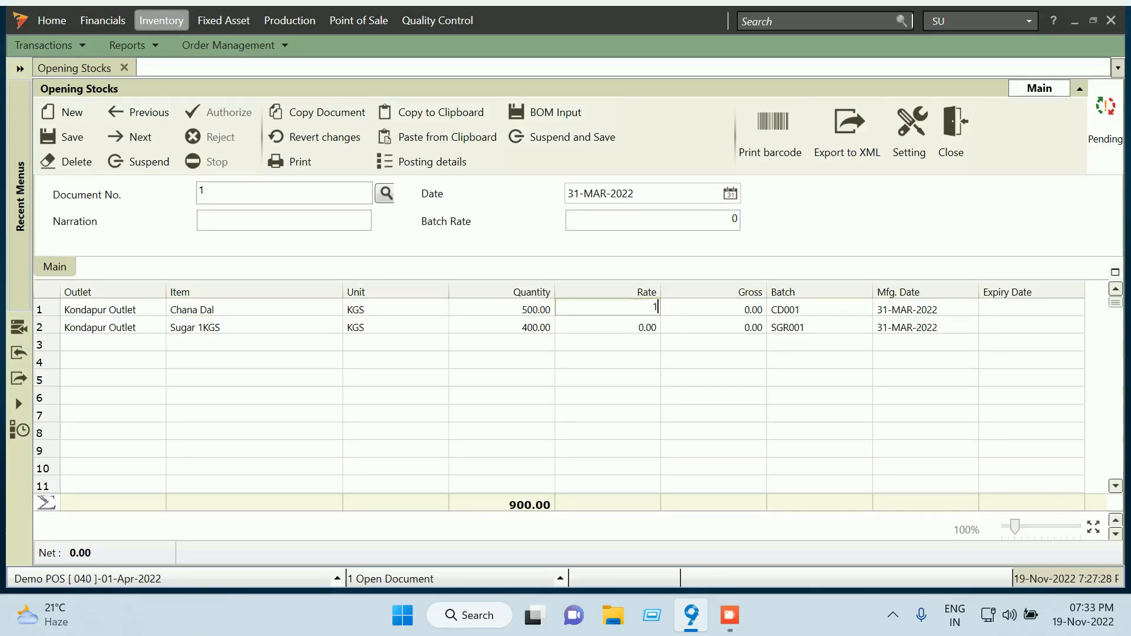
{"action": "type", "text": "00"}
{"action": "key", "text": "Tab"}
{"action": "left_click", "coordinate": [607, 327]}
{"action": "type", "text": "60"}
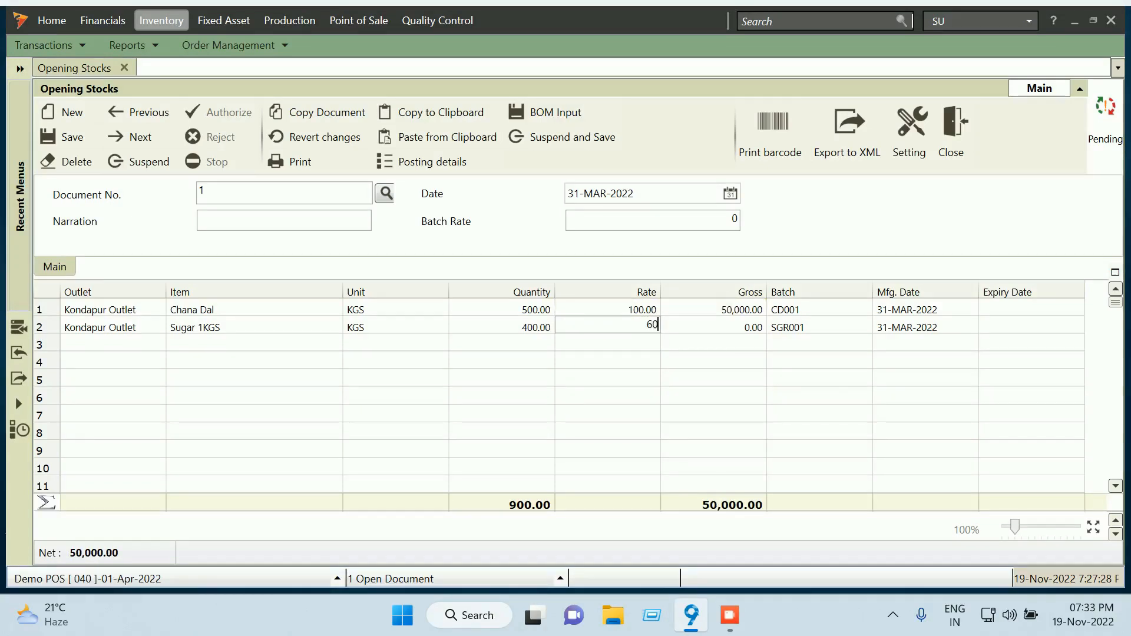
{"action": "key", "text": "Tab"}
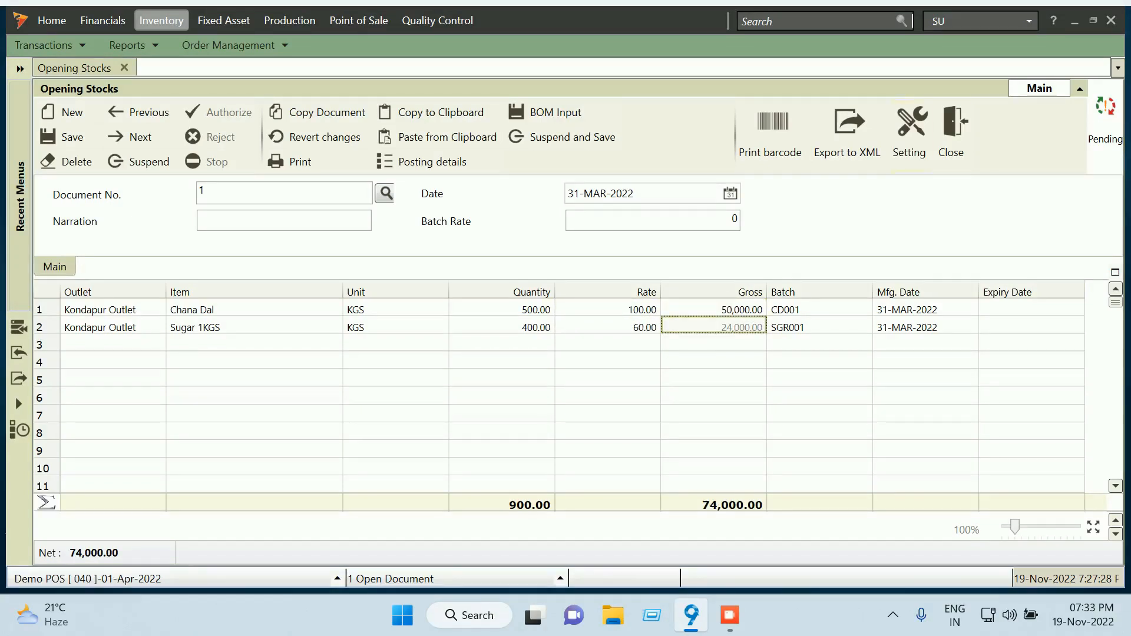
{"action": "left_click", "coordinate": [71, 138]}
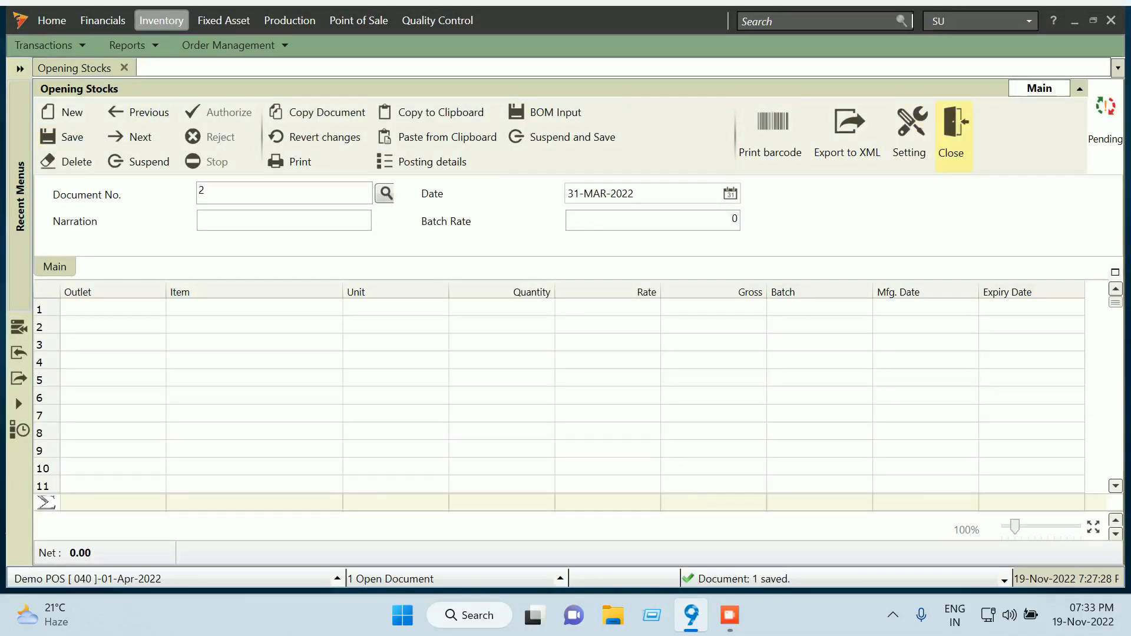
Close the Opening Stocks entry and list, then log out of the SU account
{"action": "left_click", "coordinate": [952, 133]}
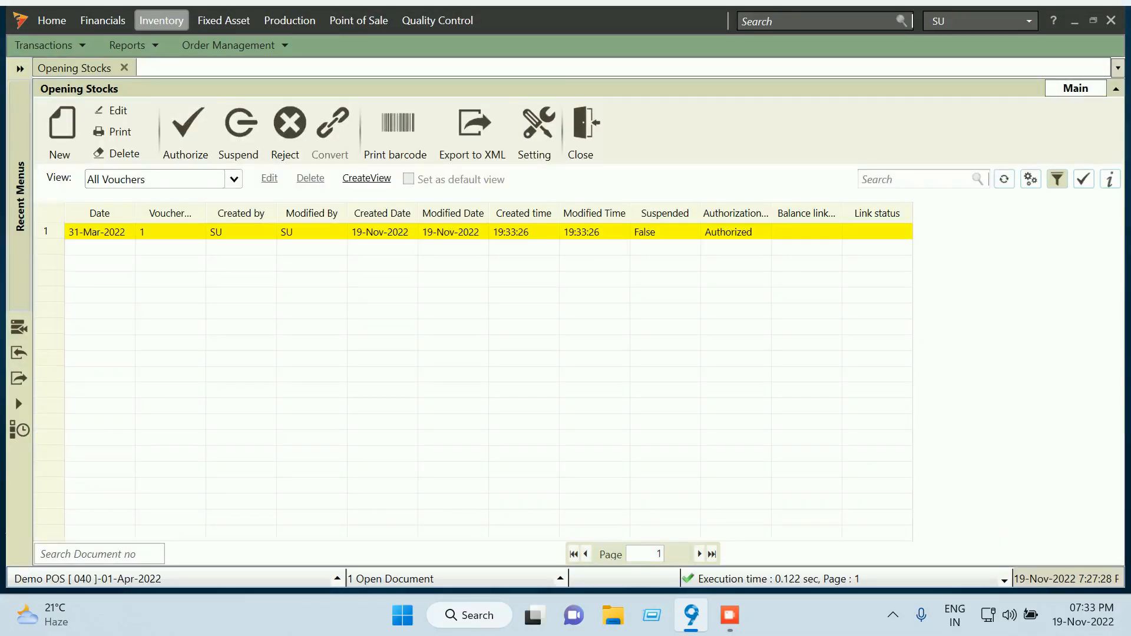
{"action": "left_click", "coordinate": [582, 127]}
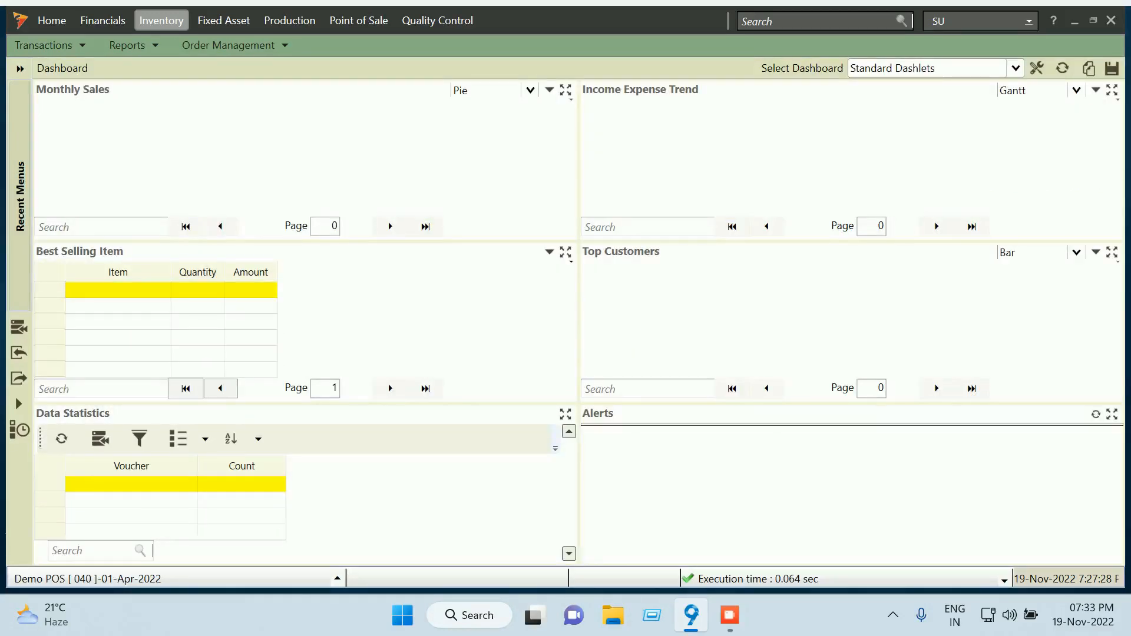
{"action": "left_click", "coordinate": [1028, 21]}
{"action": "left_click", "coordinate": [954, 68]}
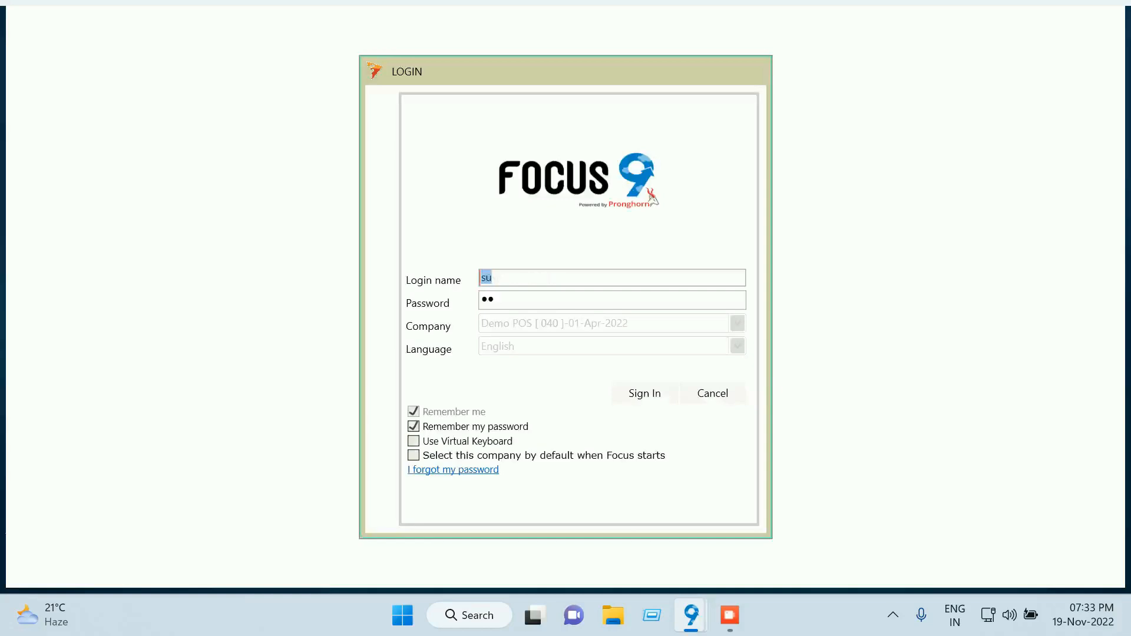
Sign in with the POS user name and password, then page the function-key bar right and back
{"action": "type", "text": "su"}
{"action": "key", "text": "BackSpace"}
{"action": "key", "text": "BackSpace"}
{"action": "type", "text": "Demo"}
{"action": "type", "text": "S"}
{"action": "key", "text": "Tab"}
{"action": "type", "text": "••••"}
{"action": "key", "text": "Return"}
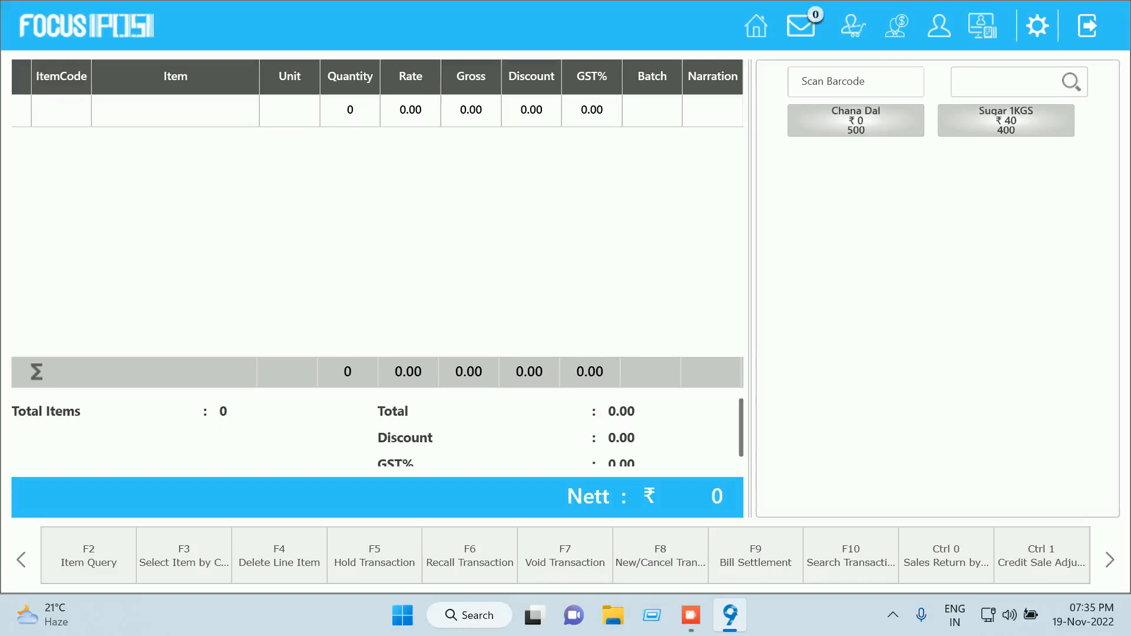
{"action": "left_click", "coordinate": [1110, 560]}
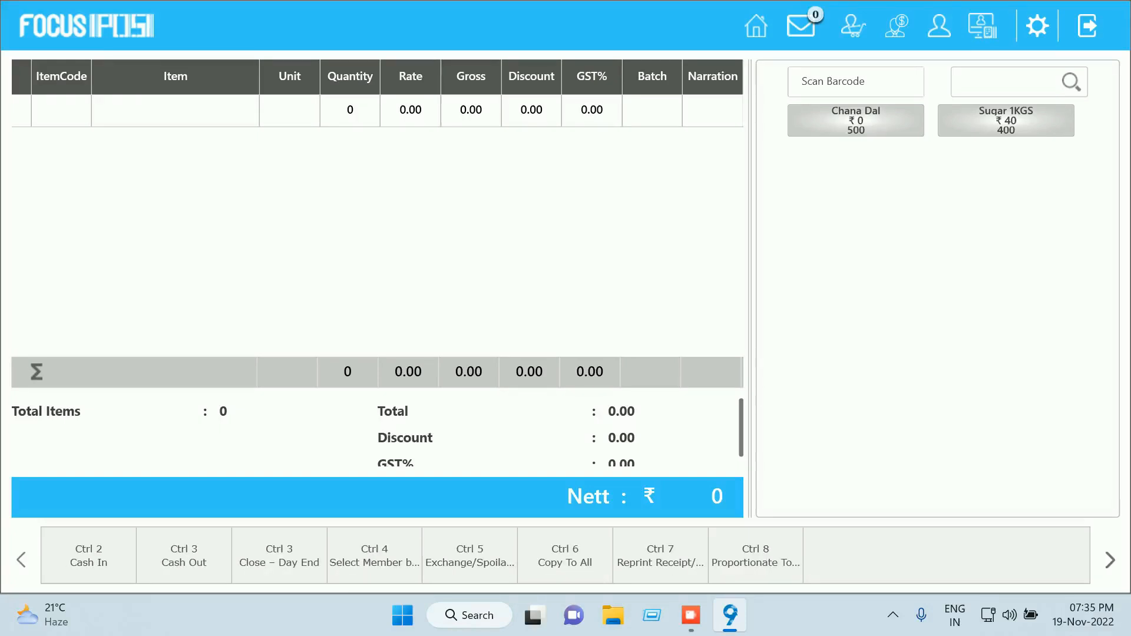
{"action": "left_click", "coordinate": [21, 560]}
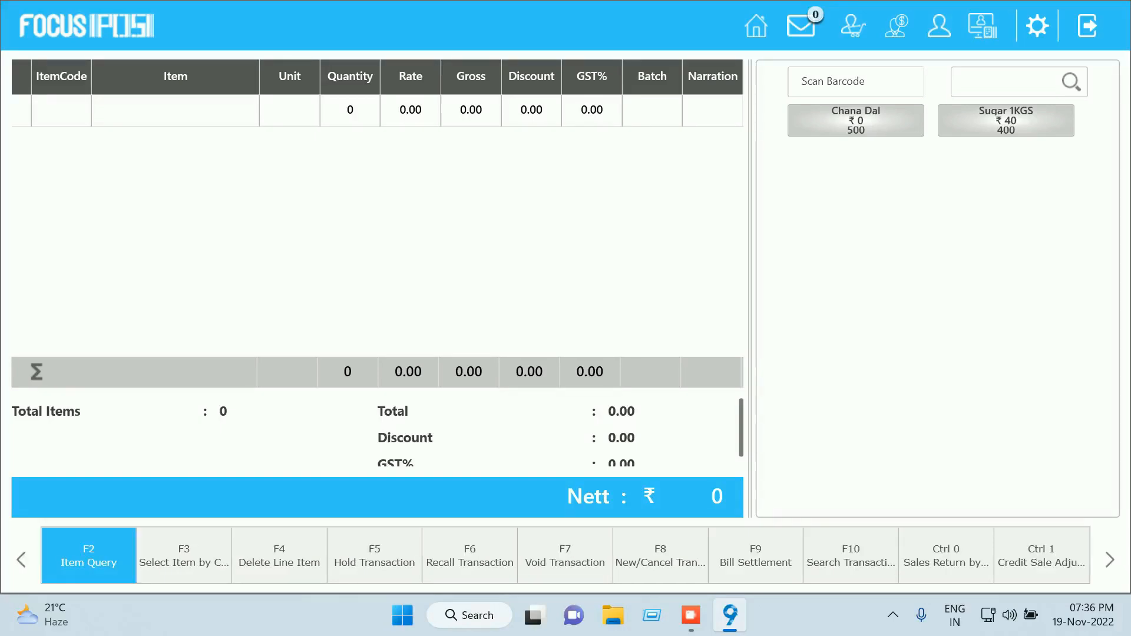
Open Cash In (Ctrl+2) with amount 500 and remark 'change of cash 500 received from the manager'
{"action": "left_click", "coordinate": [1109, 559]}
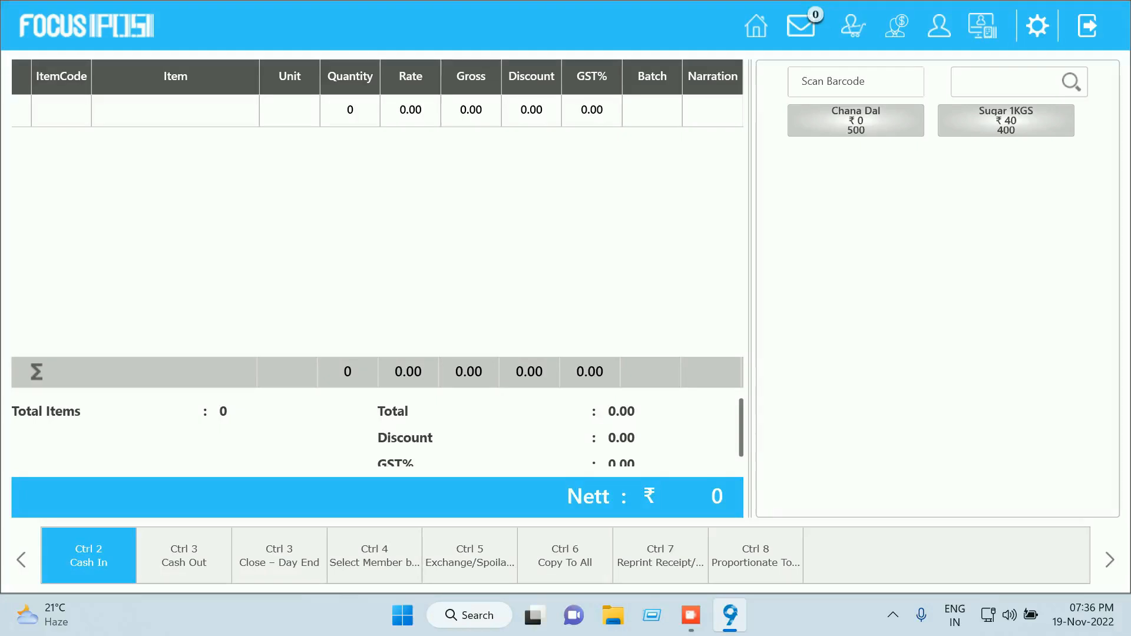
{"action": "key", "text": "ctrl+2"}
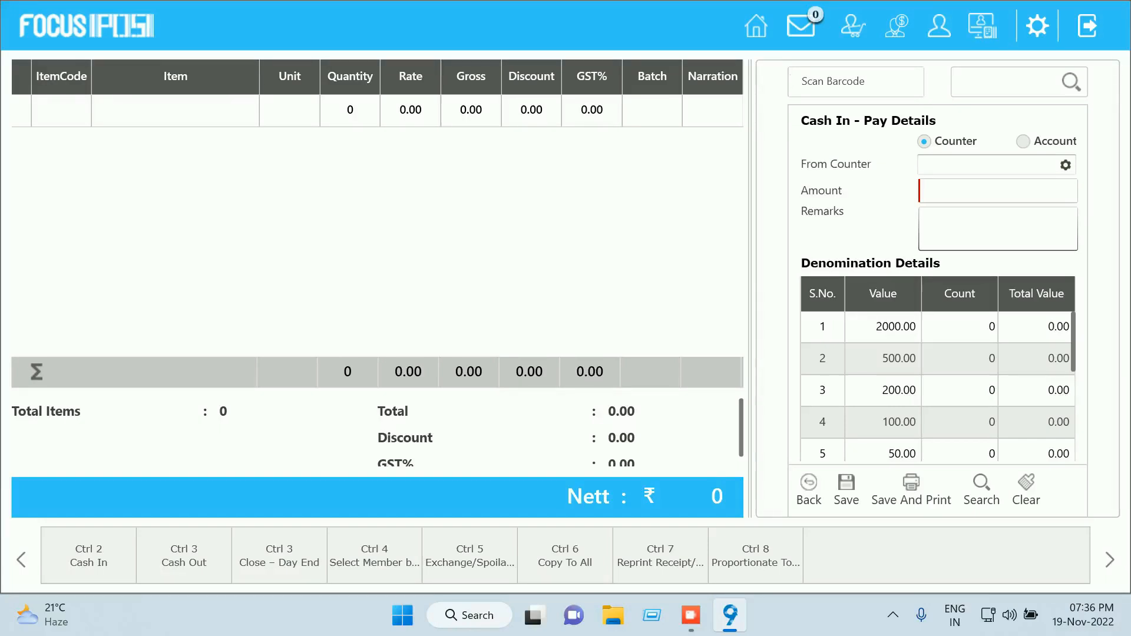
{"action": "type", "text": "500"}
{"action": "key", "text": "Tab"}
{"action": "type", "text": "cahs"}
{"action": "key", "text": "BackSpace"}
{"action": "key", "text": "BackSpace"}
{"action": "key", "text": "BackSpace"}
{"action": "type", "text": "ash"}
{"action": "key", "text": "BackSpace"}
{"action": "key", "text": "BackSpace"}
{"action": "key", "text": "BackSpace"}
{"action": "type", "text": "hange ofthe"}
{"action": "key", "text": "BackSpace"}
{"action": "key", "text": "BackSpace"}
{"action": "key", "text": "BackSpace"}
{"action": "type", "text": "cash 500 receo"}
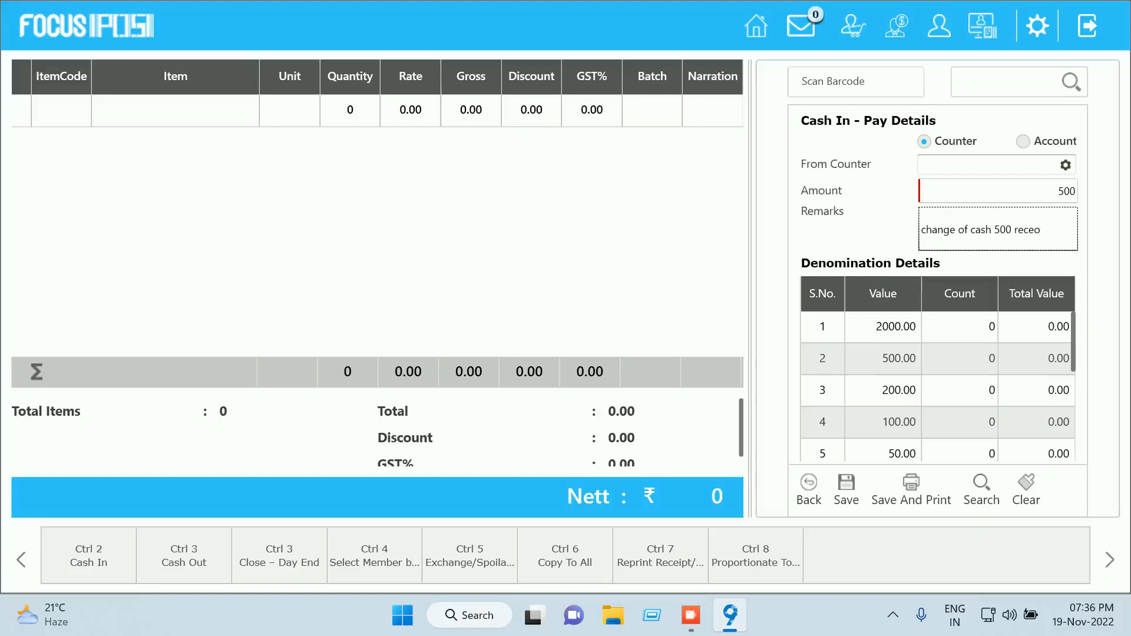
{"action": "key", "text": "BackSpace"}
{"action": "type", "text": "ived from the "}
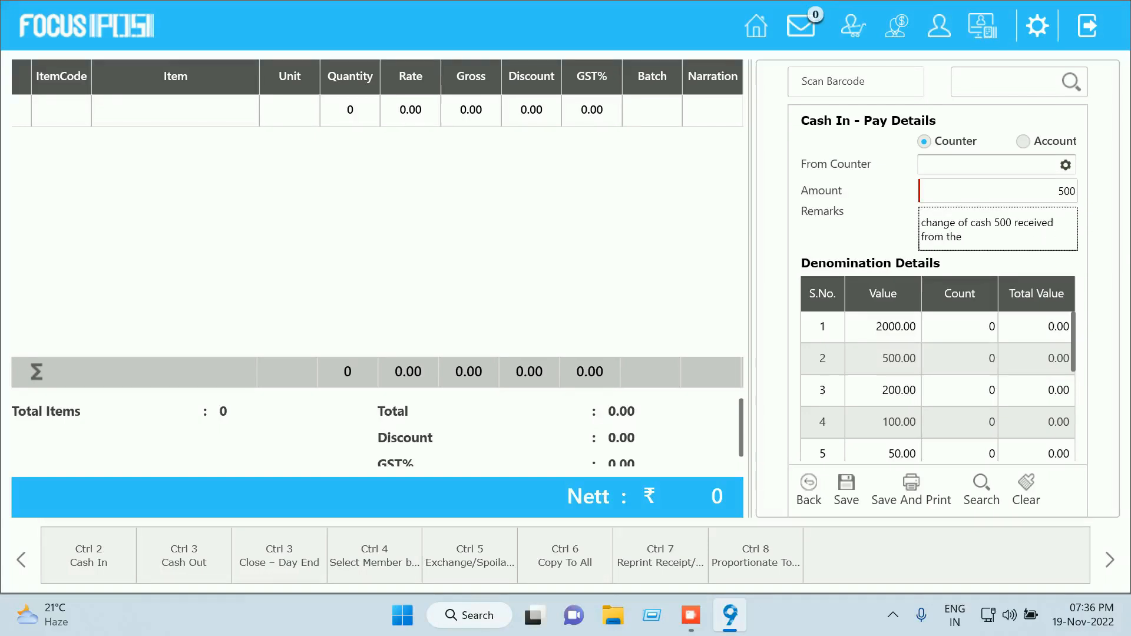
{"action": "type", "text": "manager"}
Try saving, dismiss the select-counter message, and check the empty From Counter list
{"action": "left_click", "coordinate": [846, 490]}
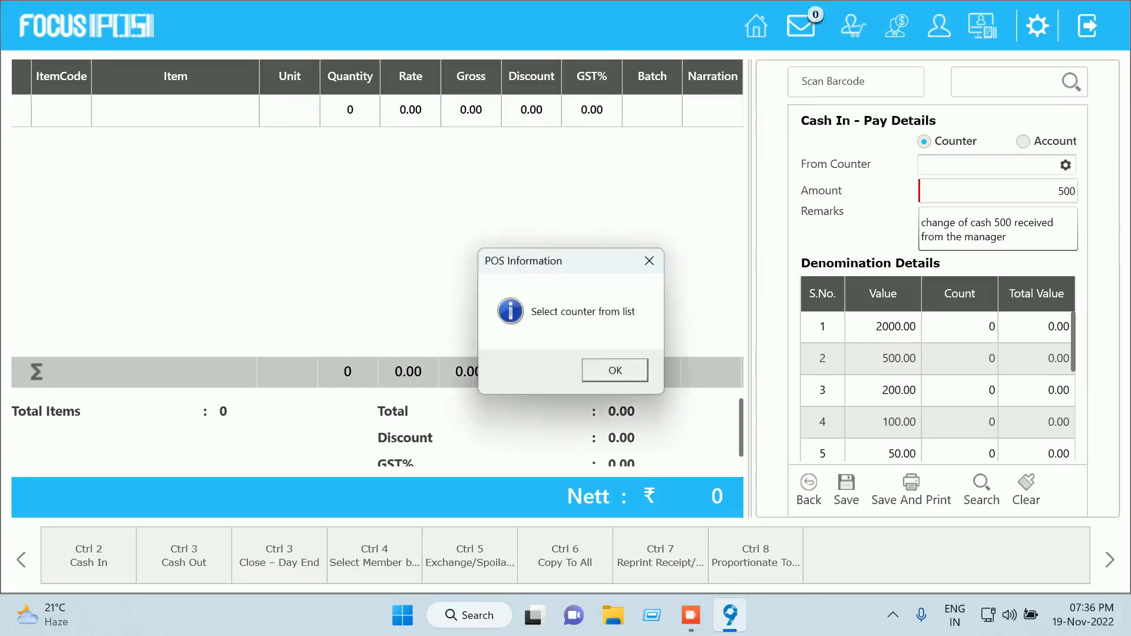
{"action": "left_click", "coordinate": [615, 371]}
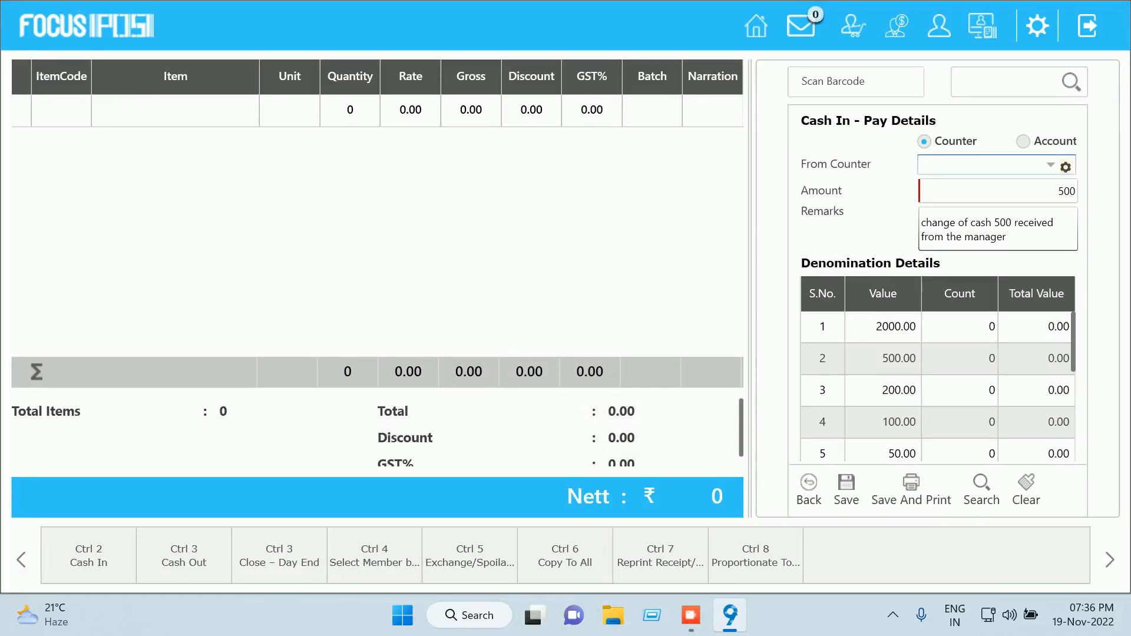
{"action": "left_click", "coordinate": [1050, 166]}
{"action": "type", "text": "k"}
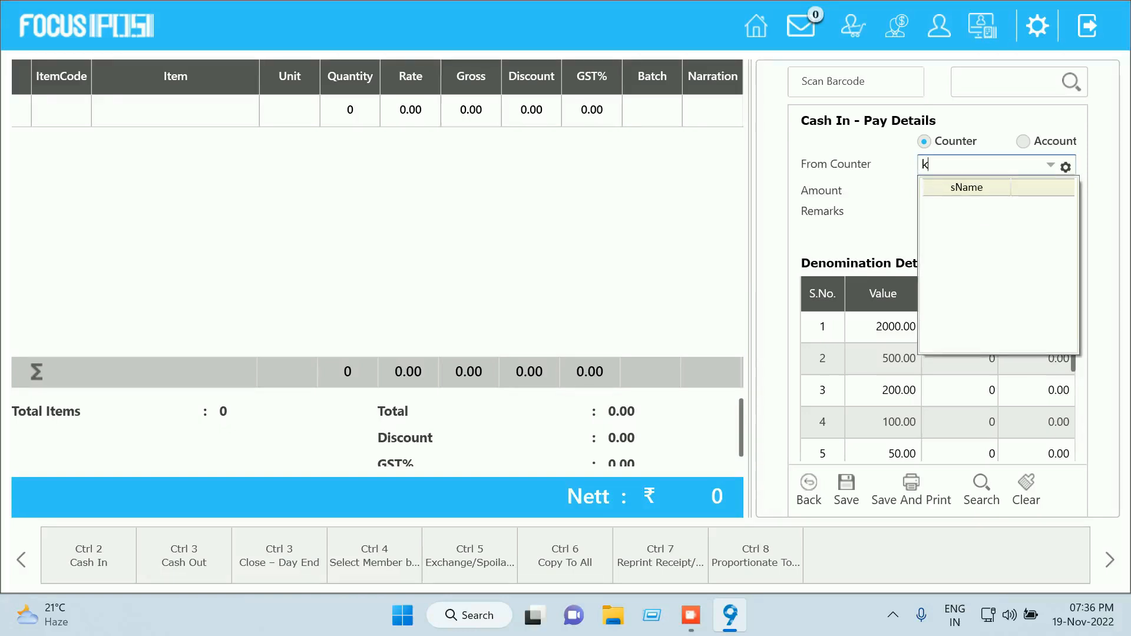
{"action": "key", "text": "BackSpace"}
{"action": "left_click", "coordinate": [1050, 166]}
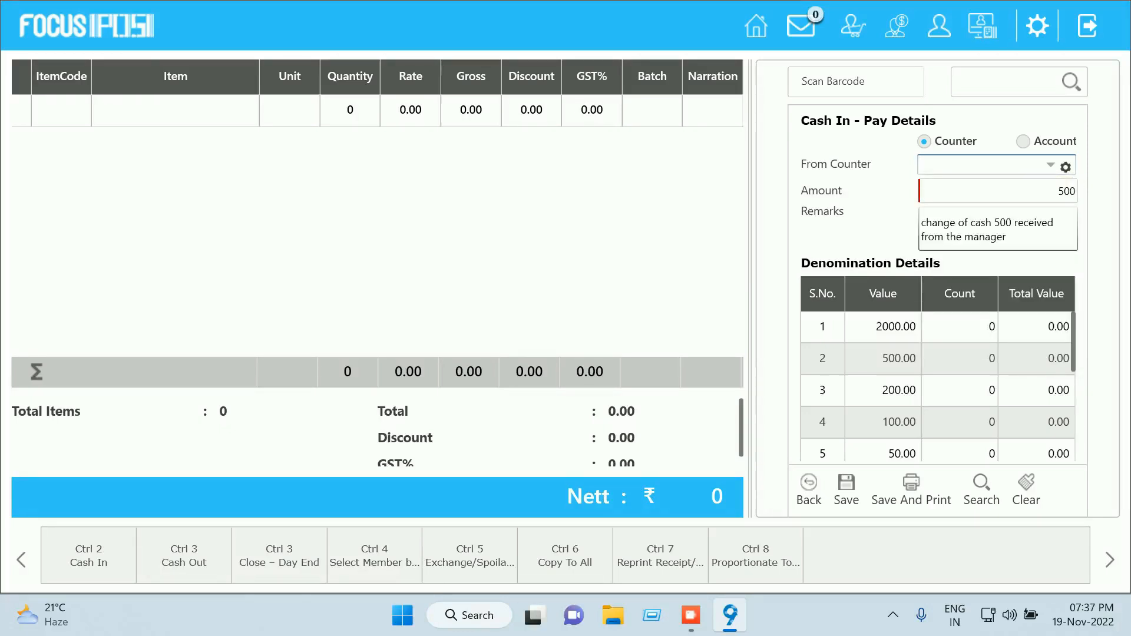
Widen sName and add an sCode standard field column to the From Counter lookup list
{"action": "left_click", "coordinate": [1065, 168]}
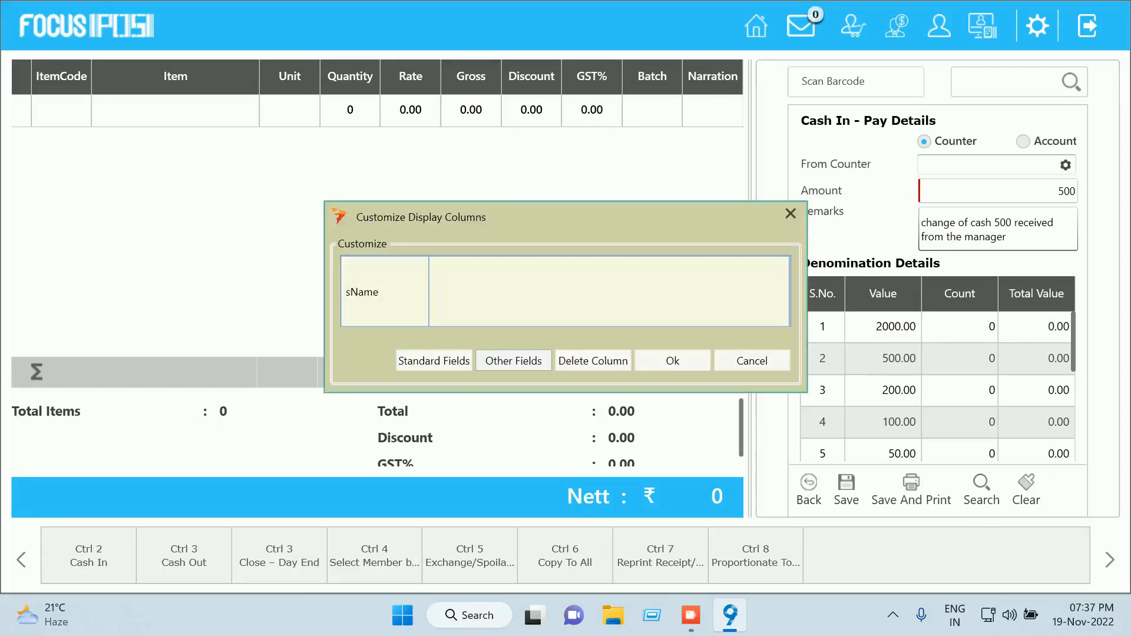
{"action": "left_click_drag", "start_coordinate": [428, 292], "coordinate": [493, 291]}
{"action": "left_click", "coordinate": [434, 361]}
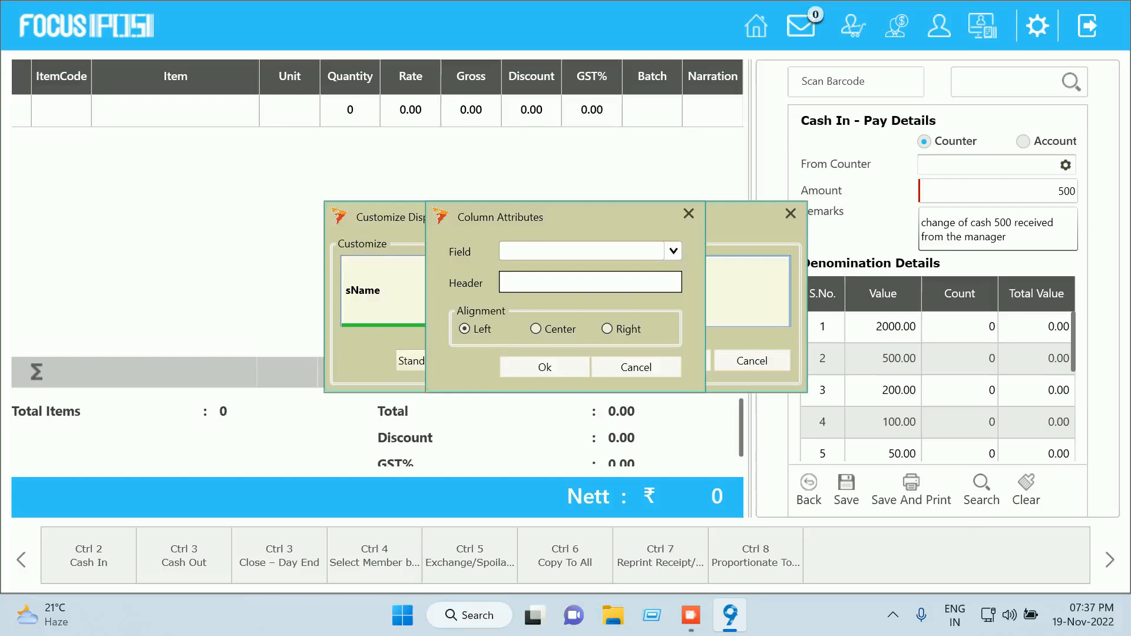
{"action": "left_click", "coordinate": [673, 251]}
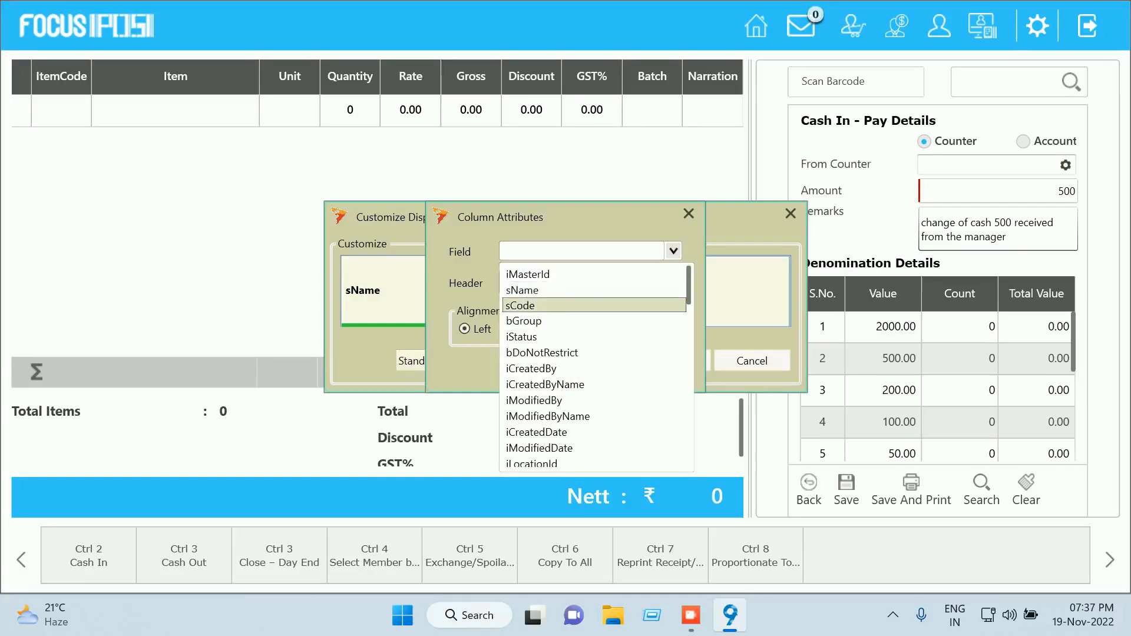
{"action": "left_click", "coordinate": [589, 305]}
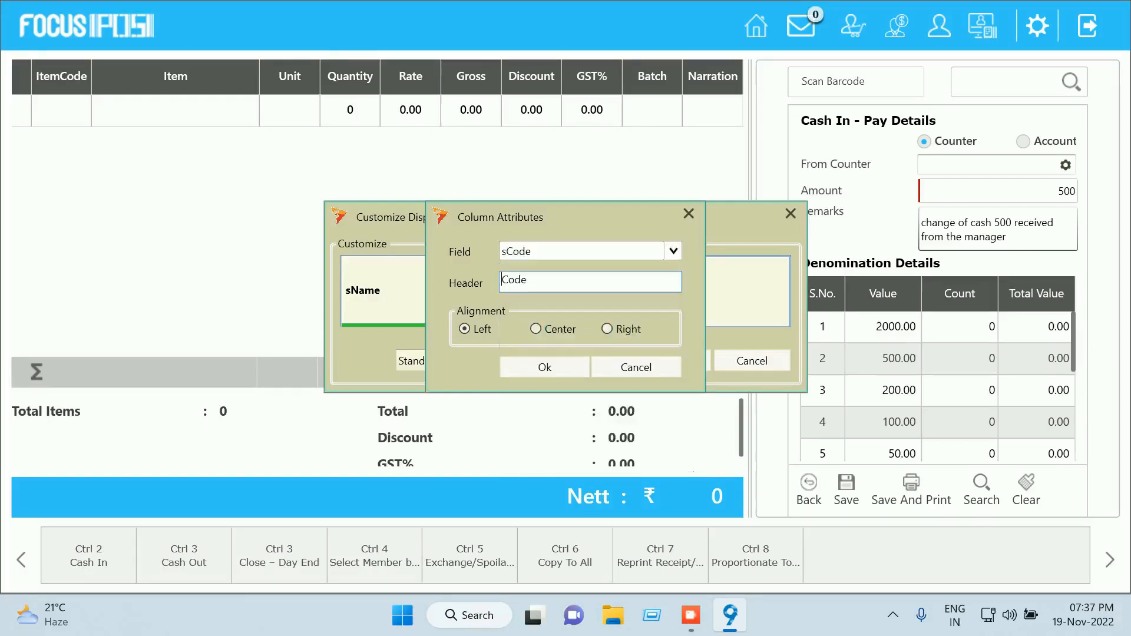
{"action": "left_click", "coordinate": [542, 369]}
{"action": "left_click", "coordinate": [672, 360]}
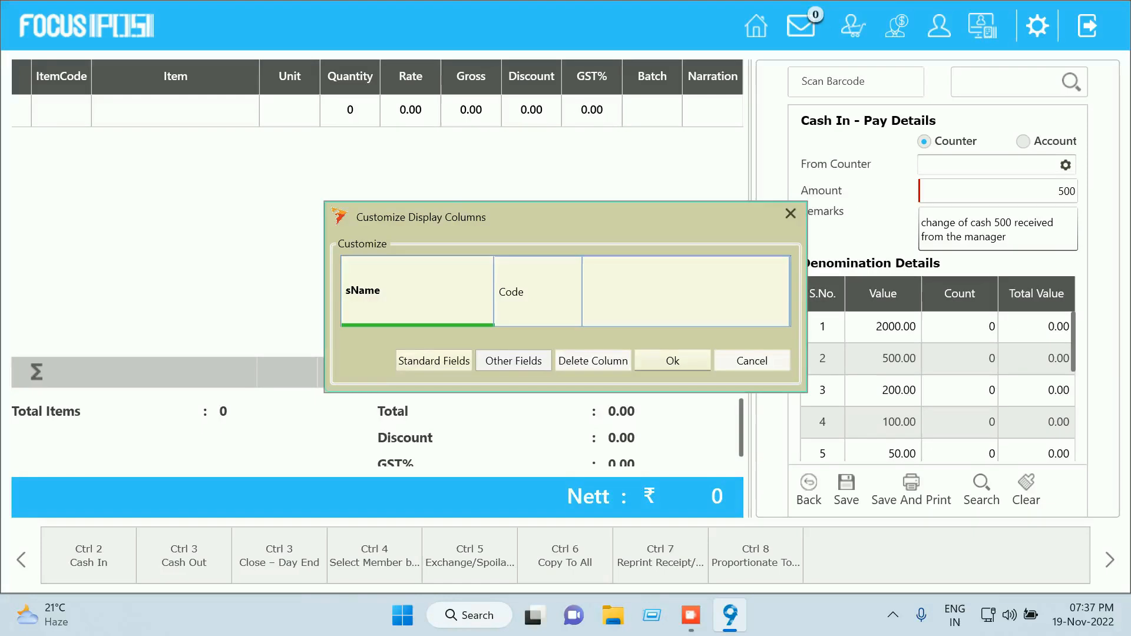
{"action": "key", "text": "space"}
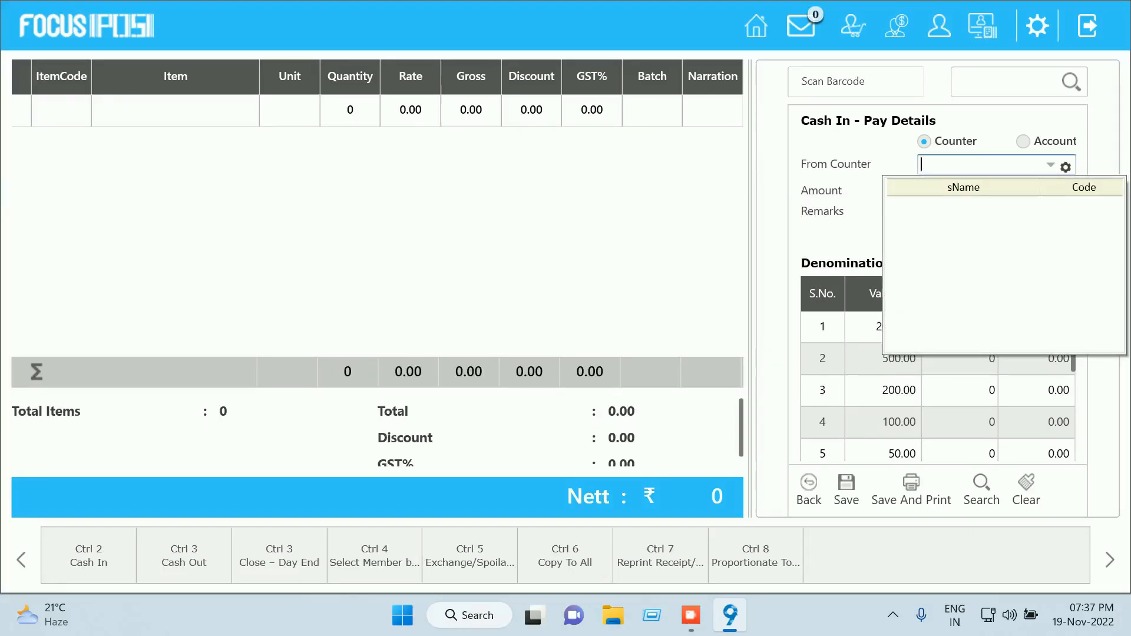
{"action": "key", "text": "Escape"}
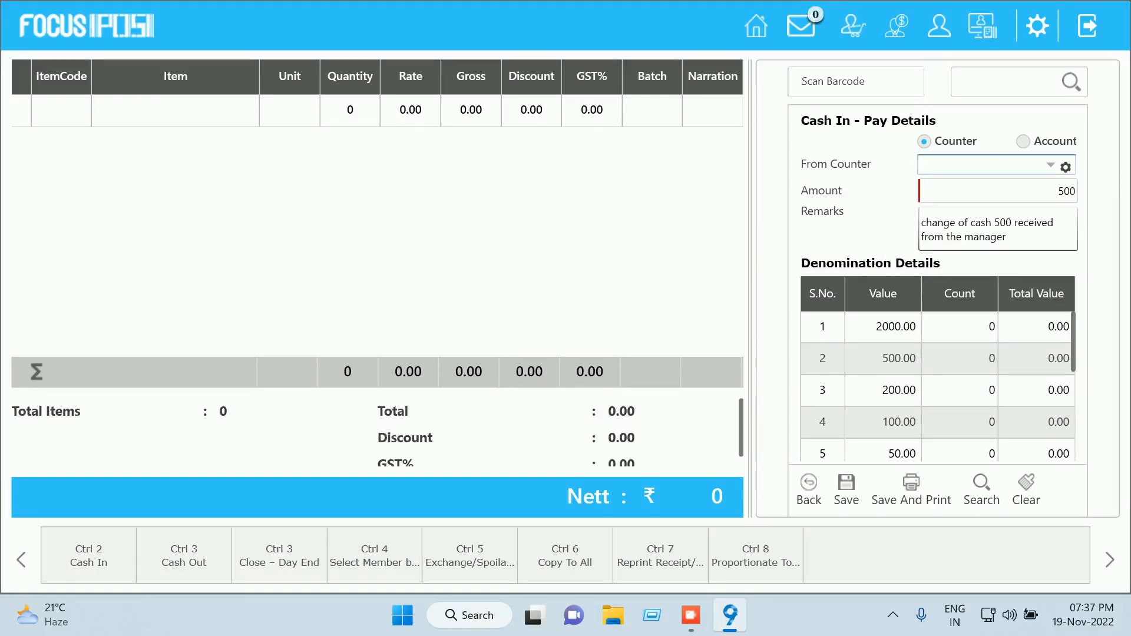
Switch the Cash In source to Account, try saving, and dismiss the denomination mismatch error
{"action": "left_click", "coordinate": [1023, 142]}
{"action": "left_click", "coordinate": [1066, 191]}
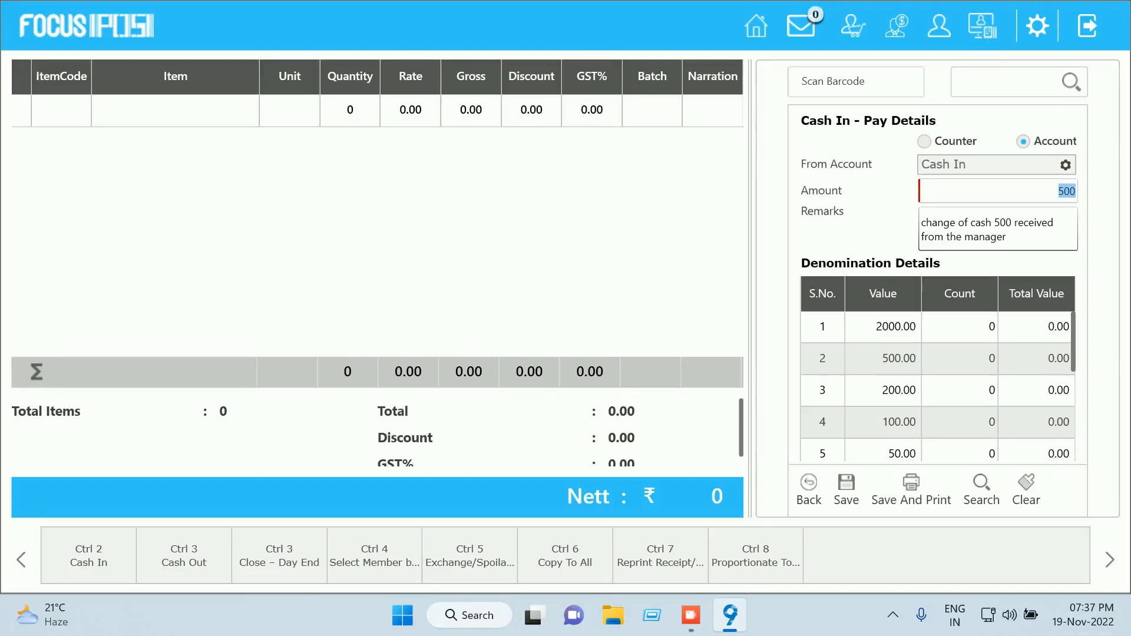
{"action": "left_click", "coordinate": [846, 490]}
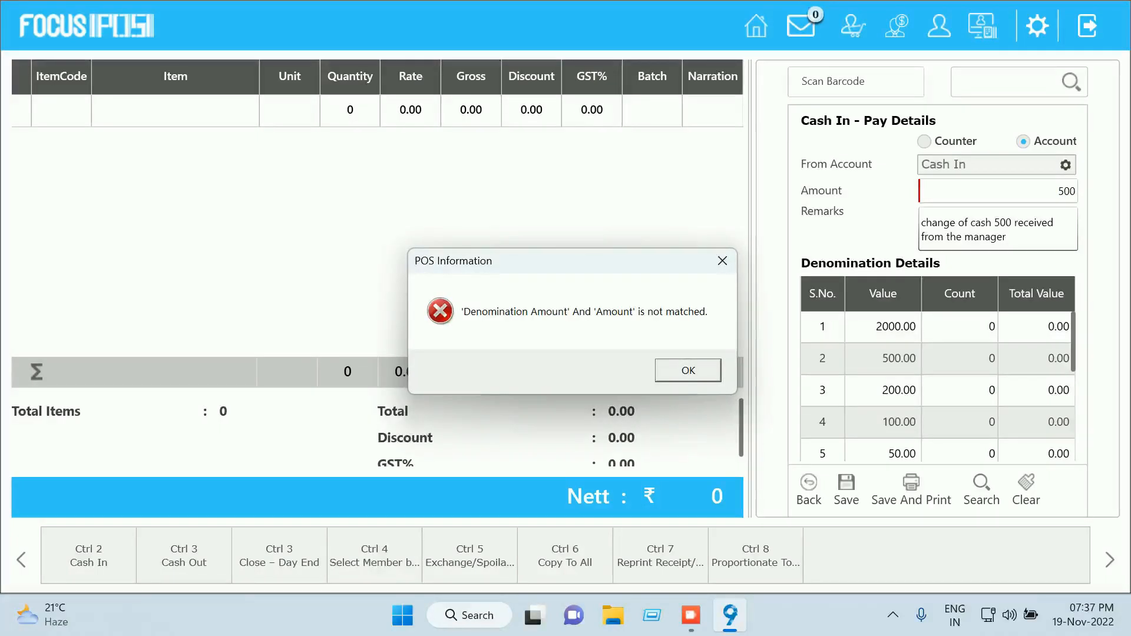
{"action": "key", "text": "Return"}
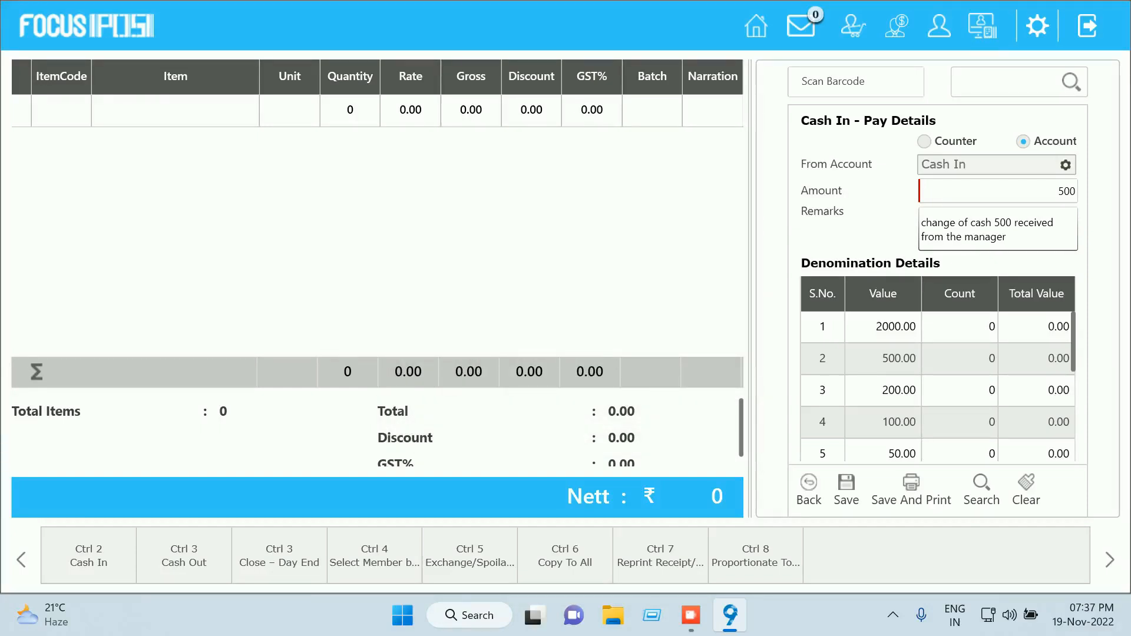
Enter denomination counts of 2 × 50.00 and 5 × 10.00
{"action": "left_click", "coordinate": [959, 453]}
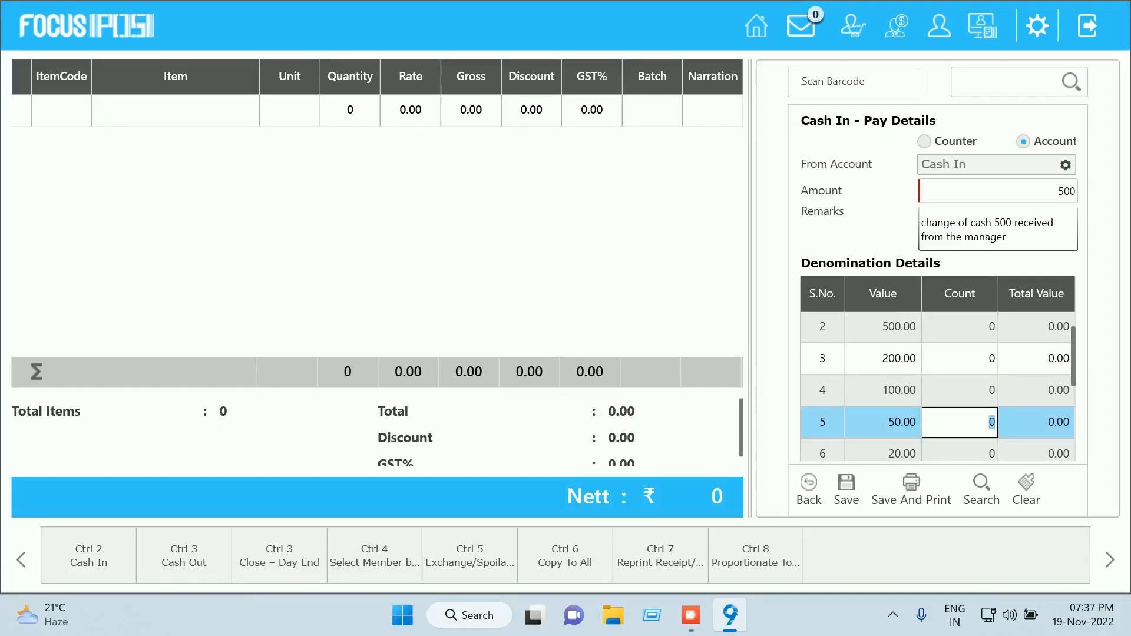
{"action": "type", "text": "2"}
{"action": "key", "text": "Tab"}
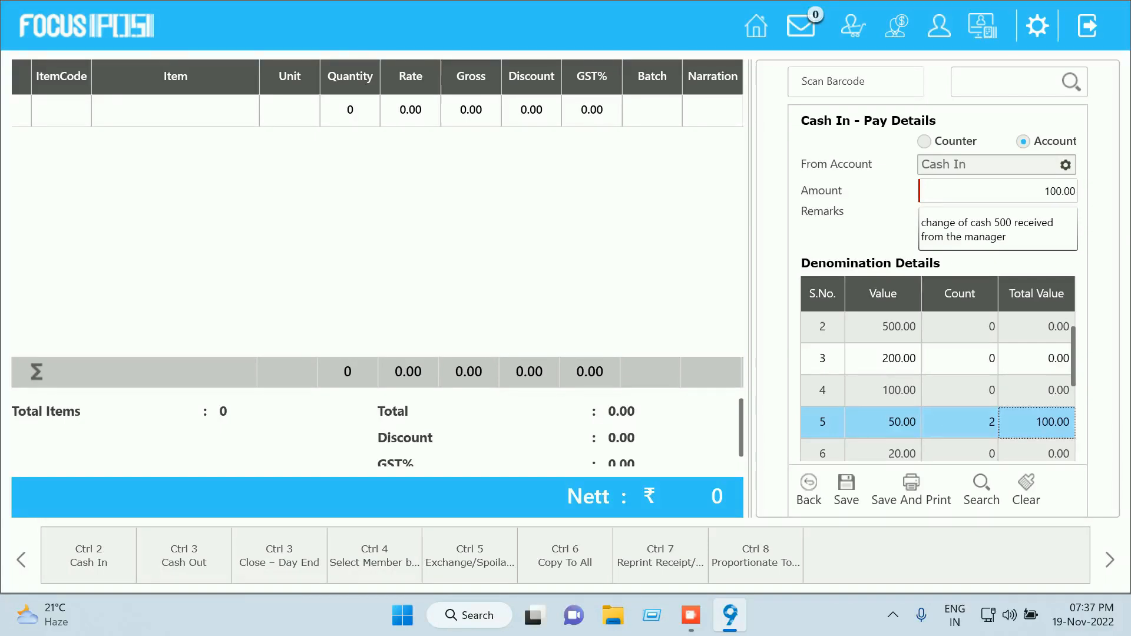
{"action": "key", "text": "Tab"}
{"action": "key", "text": "Tab"}
{"action": "key", "text": "Tab"}
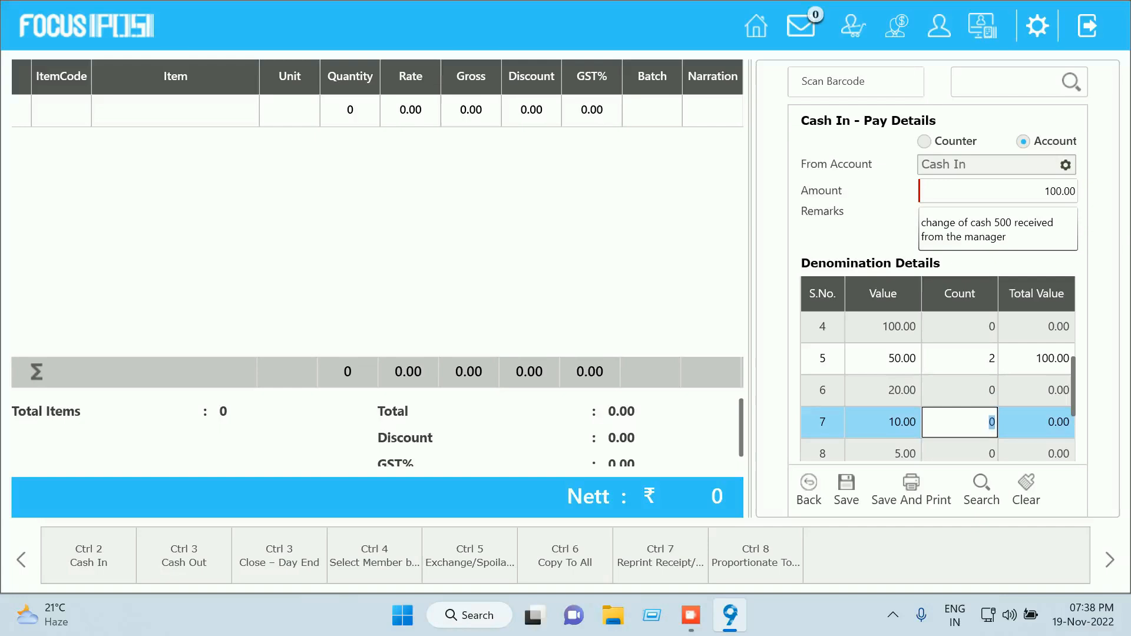
{"action": "type", "text": "5"}
{"action": "key", "text": "Tab"}
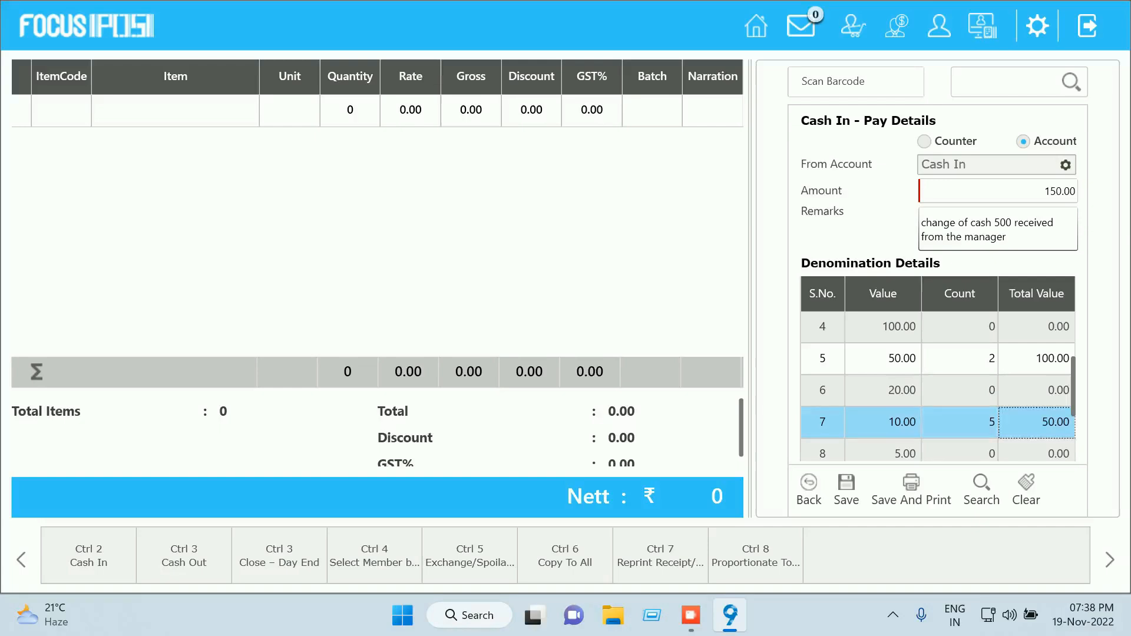
{"action": "key", "text": "Tab"}
{"action": "key", "text": "Tab"}
{"action": "key", "text": "Tab"}
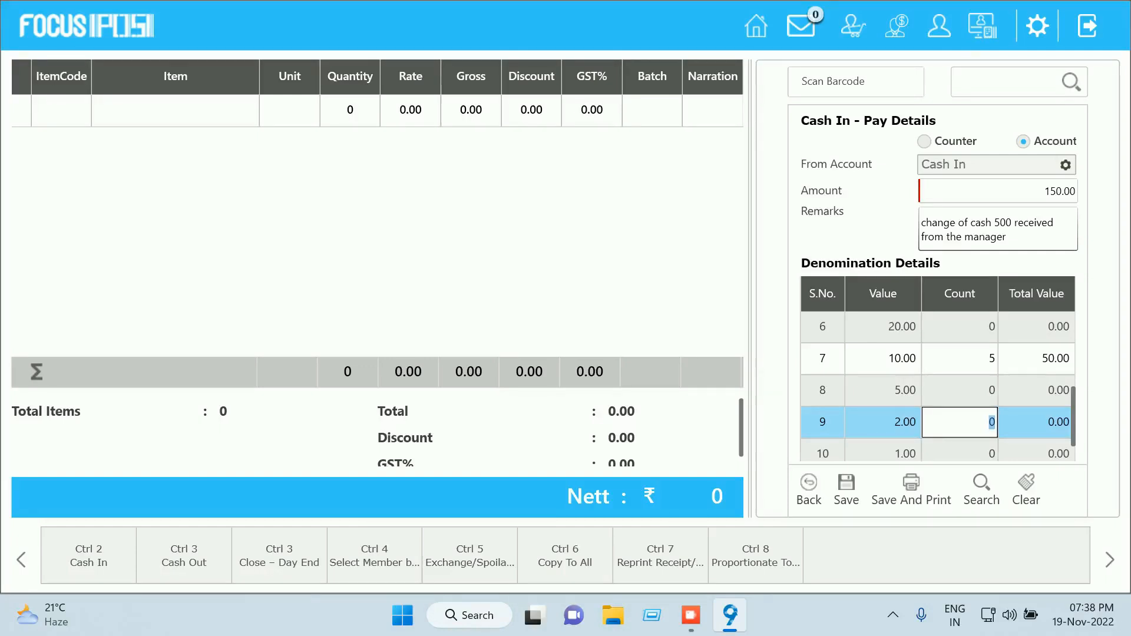
{"action": "scroll", "coordinate": [938, 386], "scroll_direction": "up", "scroll_amount": 3}
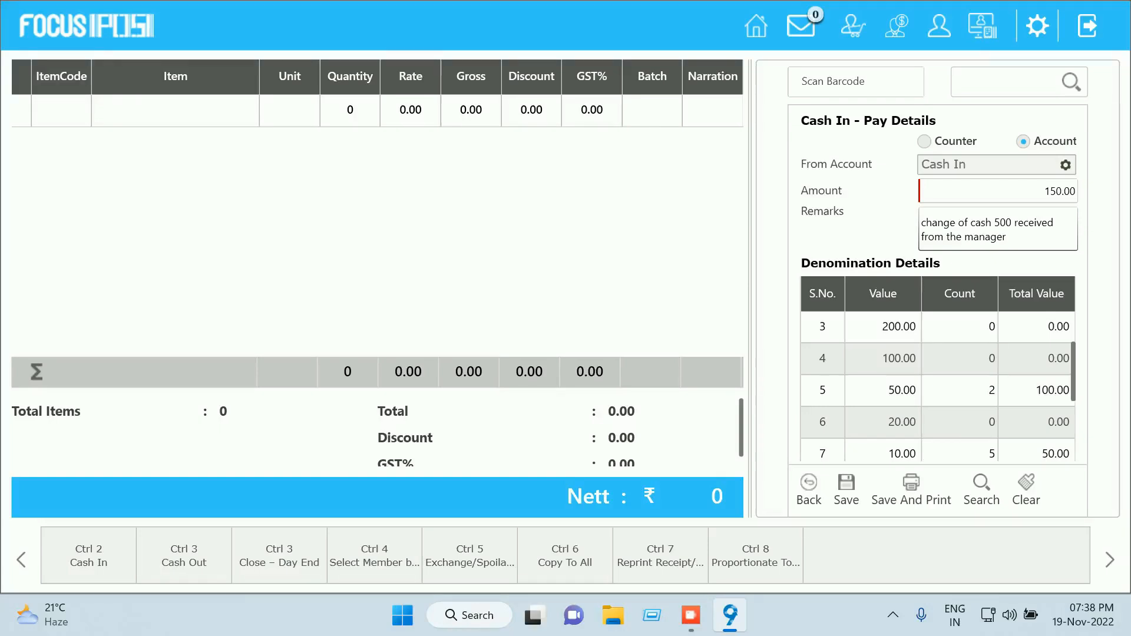
Set counts of 1 × 100.00 (corrected from 2) and 1 × 200.00
{"action": "left_click", "coordinate": [959, 359]}
{"action": "type", "text": "2"}
{"action": "key", "text": "Tab"}
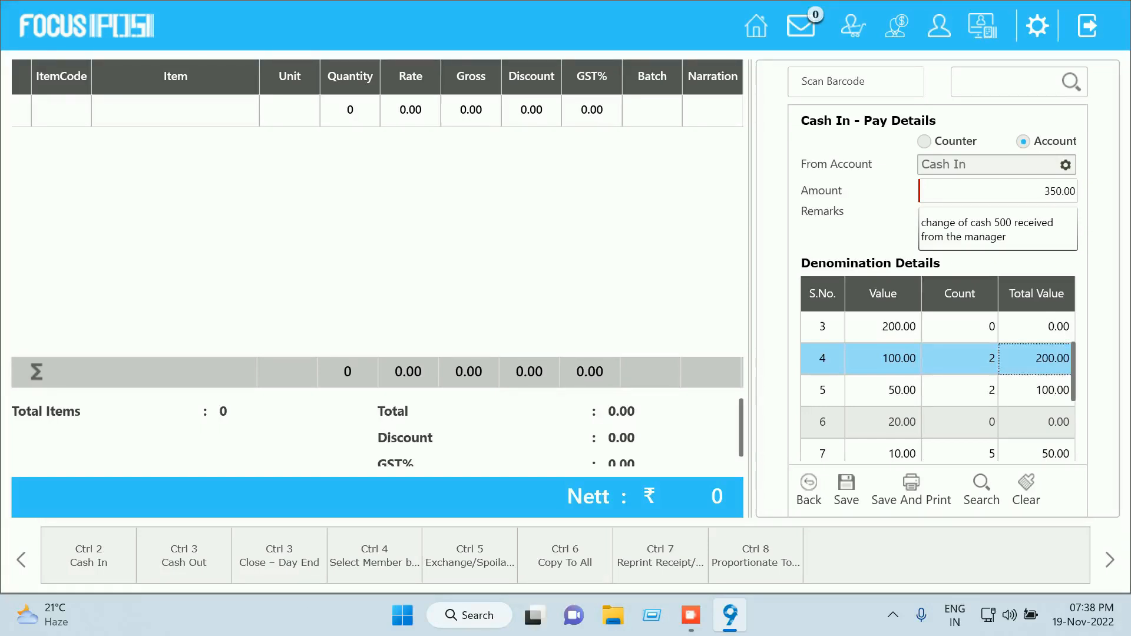
{"action": "scroll", "coordinate": [938, 383], "scroll_direction": "up", "scroll_amount": 2}
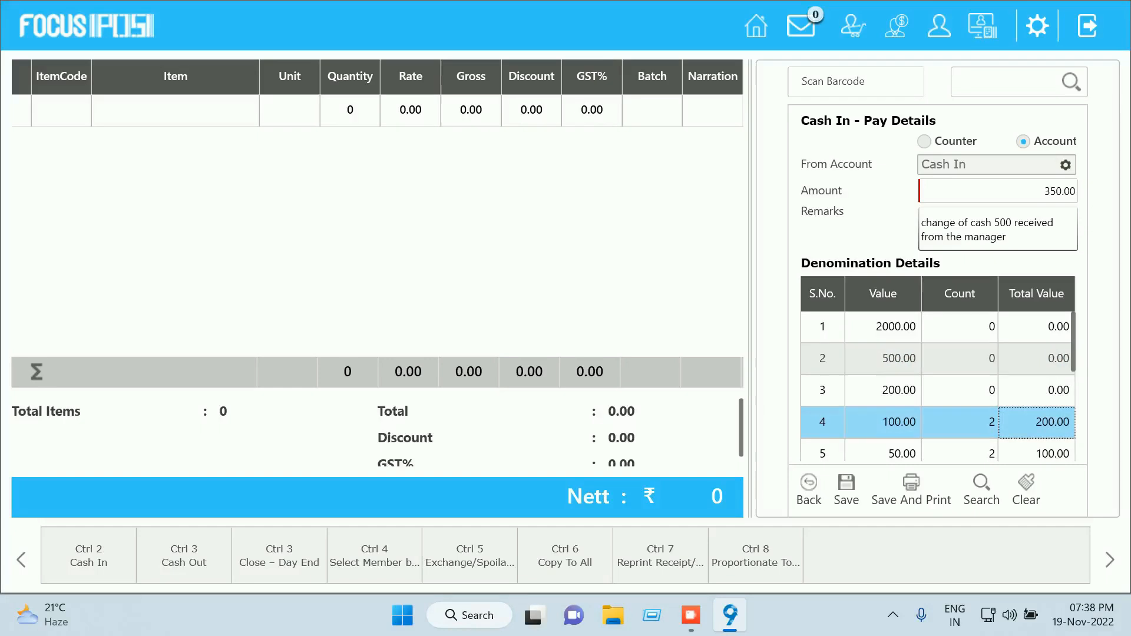
{"action": "scroll", "coordinate": [938, 386], "scroll_direction": "down", "scroll_amount": 3}
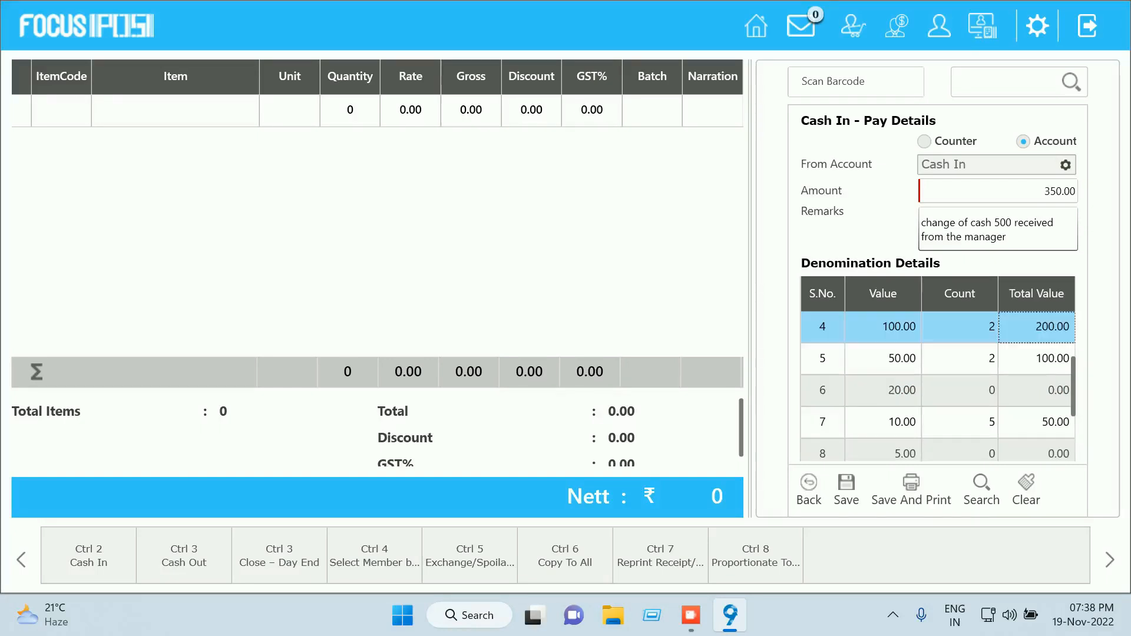
{"action": "left_click", "coordinate": [959, 327]}
{"action": "type", "text": "1"}
{"action": "key", "text": "Tab"}
{"action": "scroll", "coordinate": [937, 386], "scroll_direction": "up", "scroll_amount": 3}
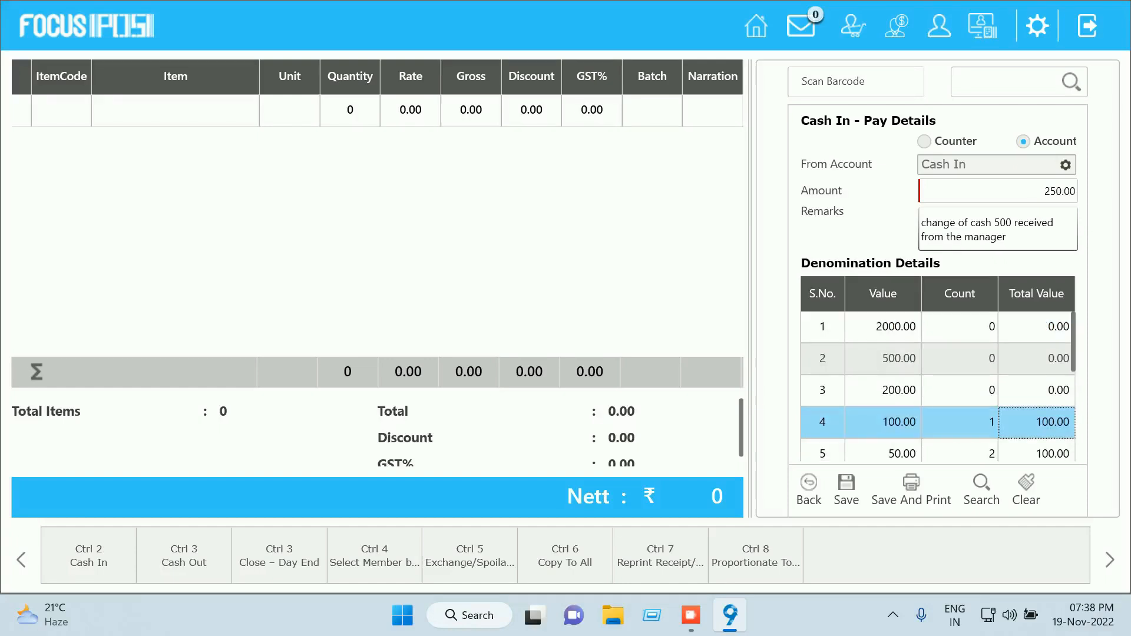
{"action": "left_click", "coordinate": [960, 390]}
{"action": "type", "text": "1"}
{"action": "key", "text": "Tab"}
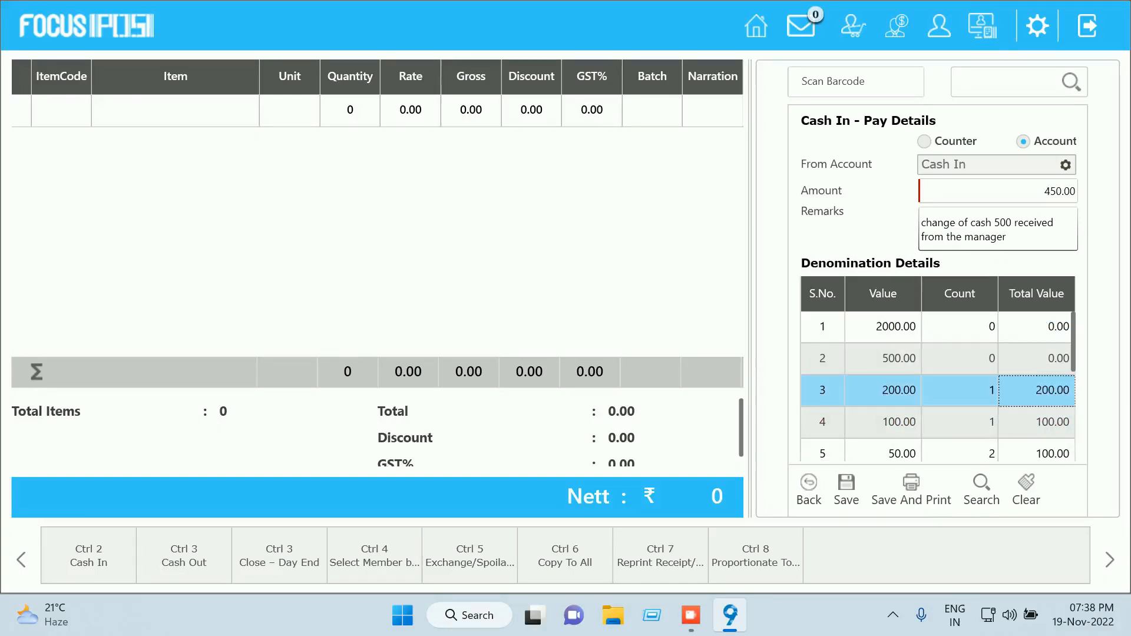
Enter 25 coins of 2.00 so the total reaches 500, and save the Cash In
{"action": "scroll", "coordinate": [937, 386], "scroll_direction": "down", "scroll_amount": 3}
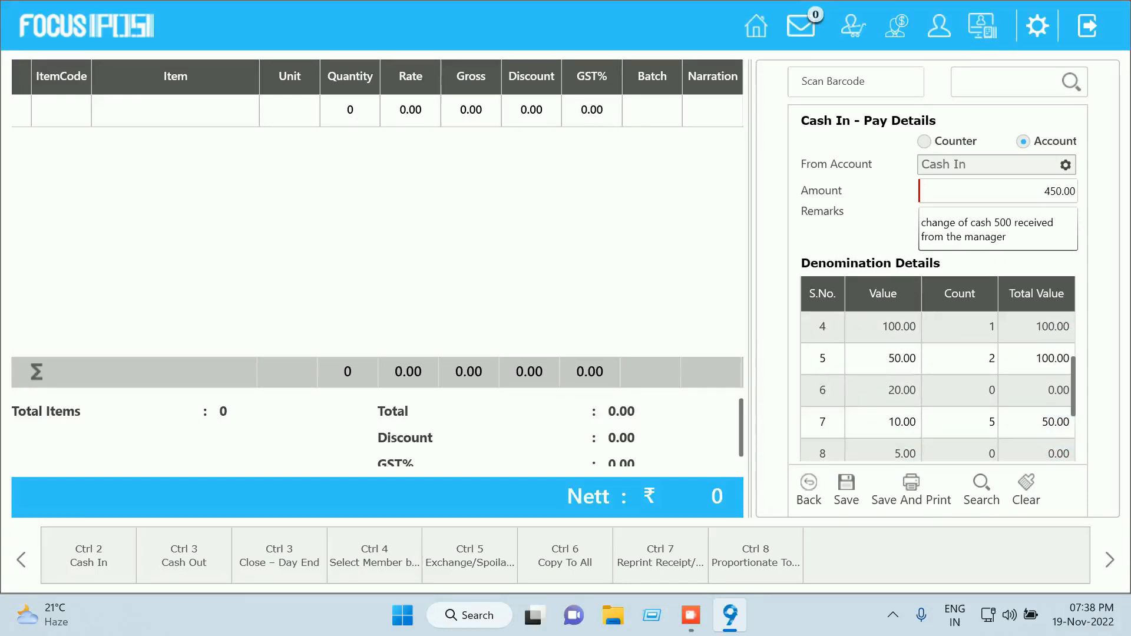
{"action": "scroll", "coordinate": [938, 386], "scroll_direction": "down", "scroll_amount": 3}
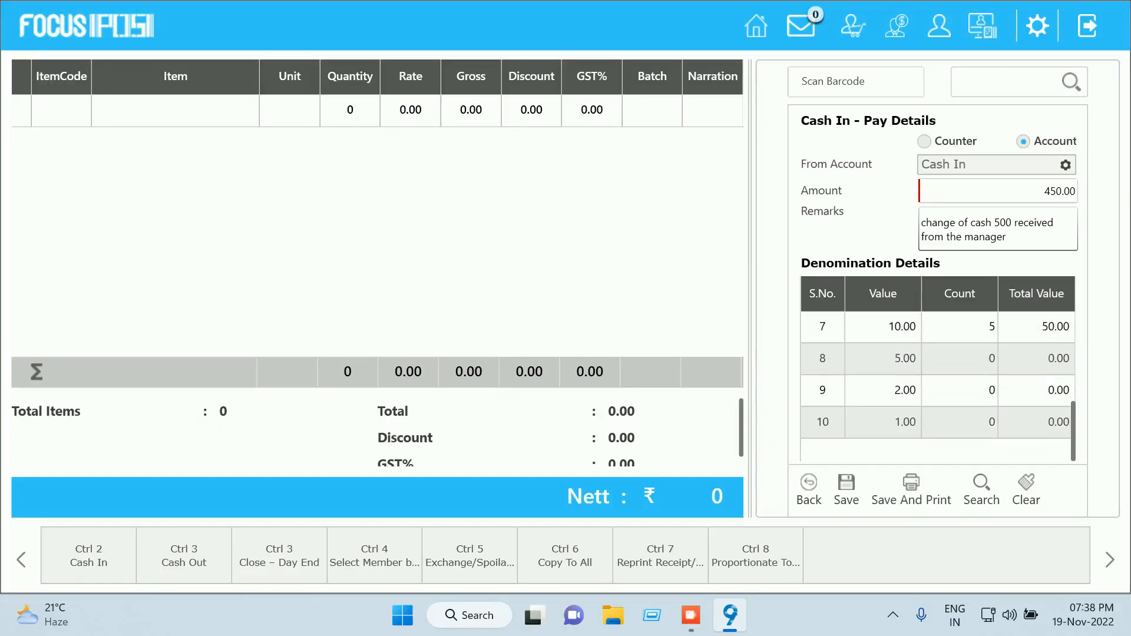
{"action": "left_click", "coordinate": [959, 390]}
{"action": "type", "text": "25"}
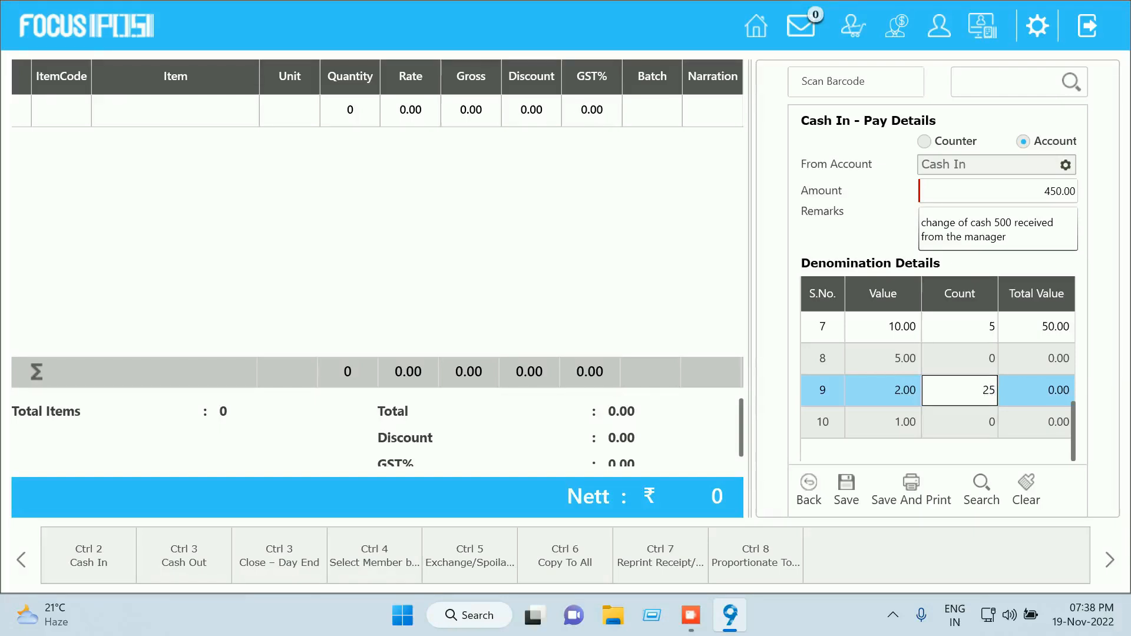
{"action": "key", "text": "Tab"}
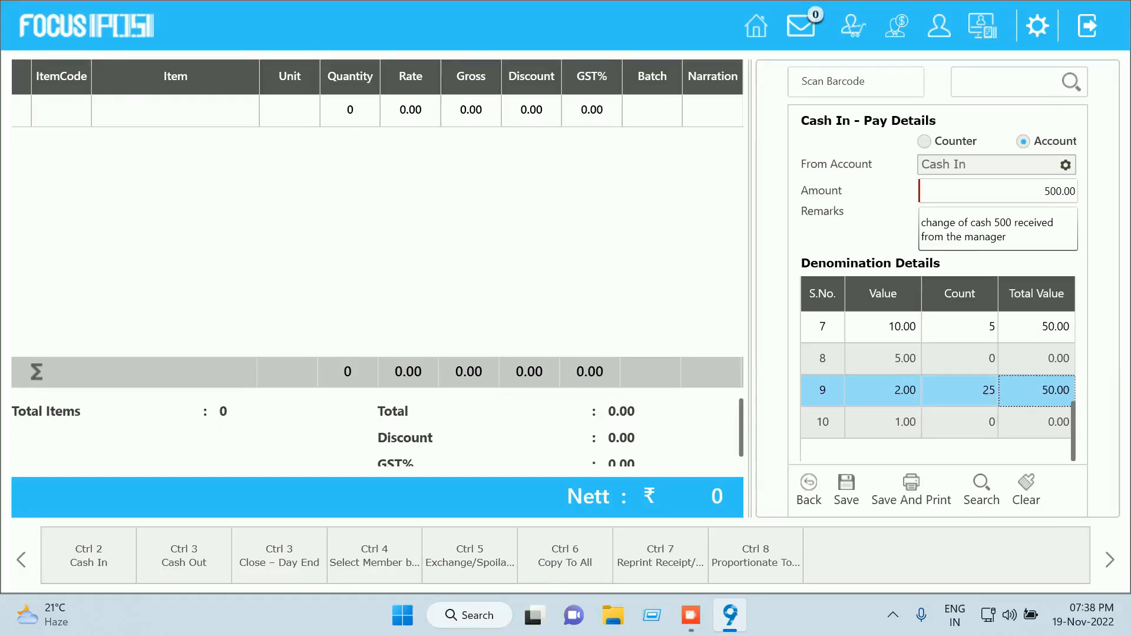
{"action": "left_click", "coordinate": [846, 490]}
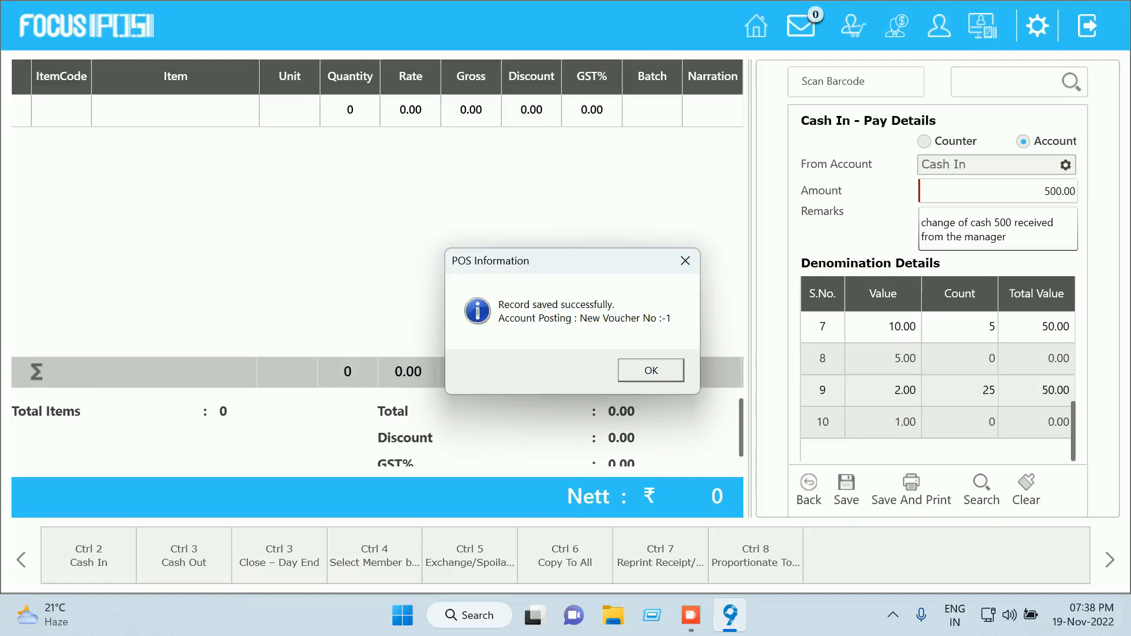
Dismiss the 'Record saved successfully' message, leaving a blank Cash In form
{"action": "key", "text": "Return"}
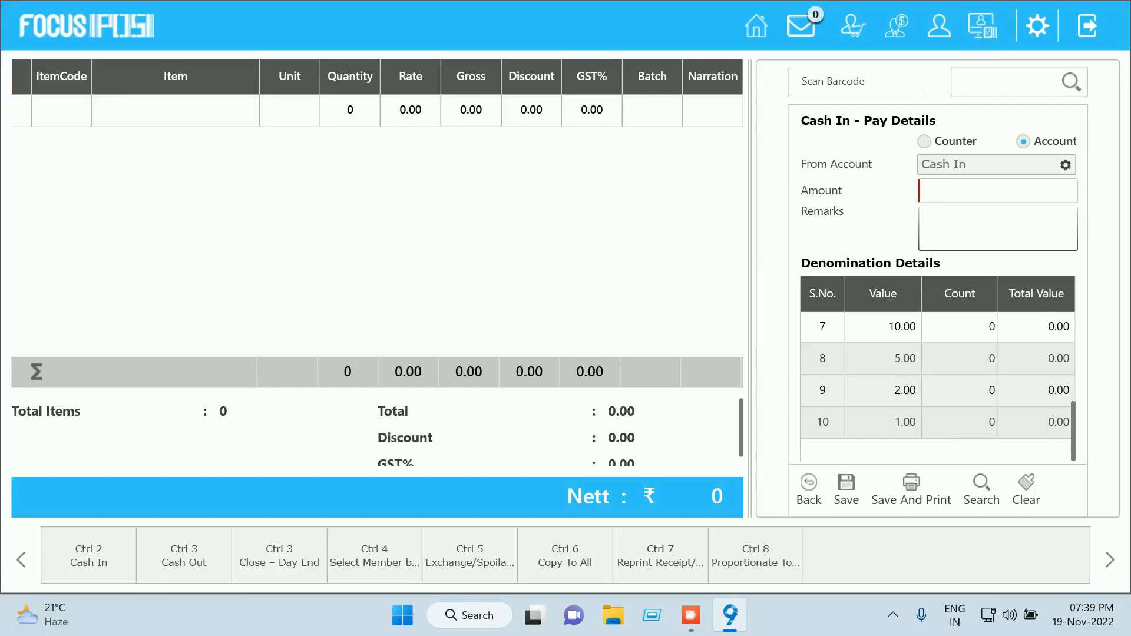
{"action": "scroll", "coordinate": [936, 383], "scroll_direction": "up", "scroll_amount": 3}
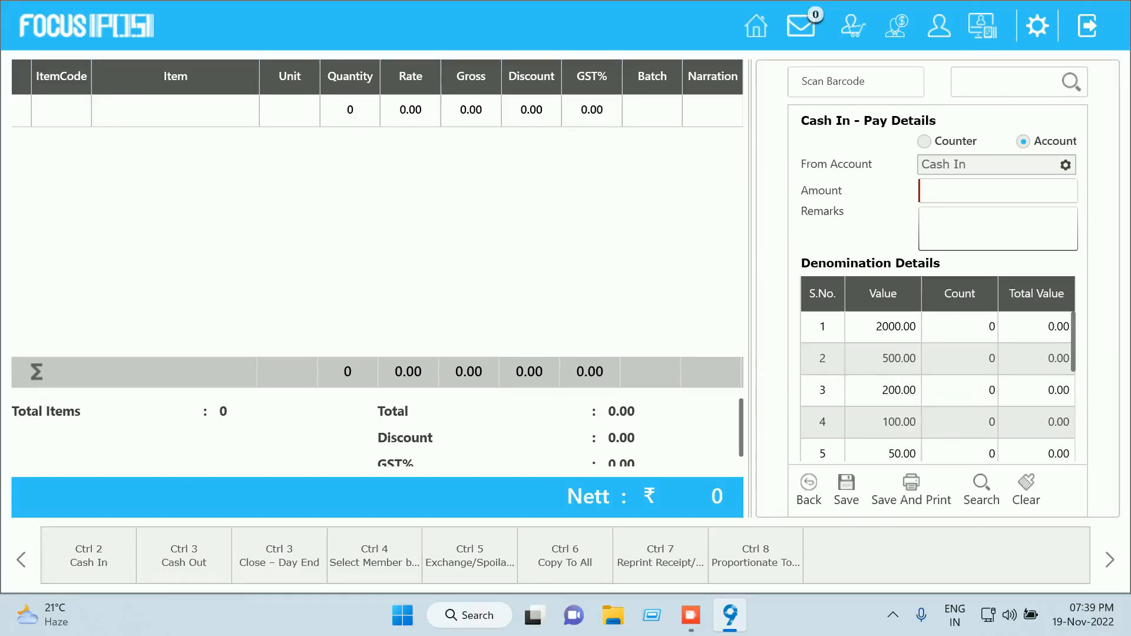
Try the item query and Select Item by Code shortcuts, dismissing the no-access-rights message
{"action": "left_click", "coordinate": [22, 559]}
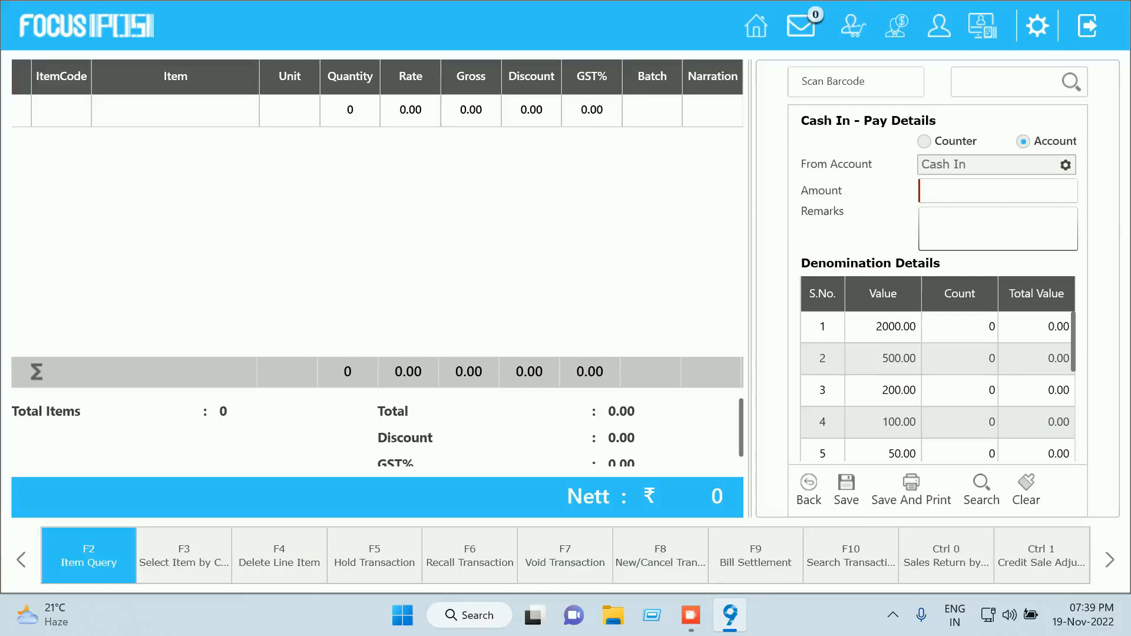
{"action": "left_click", "coordinate": [88, 555]}
{"action": "left_click", "coordinate": [739, 362]}
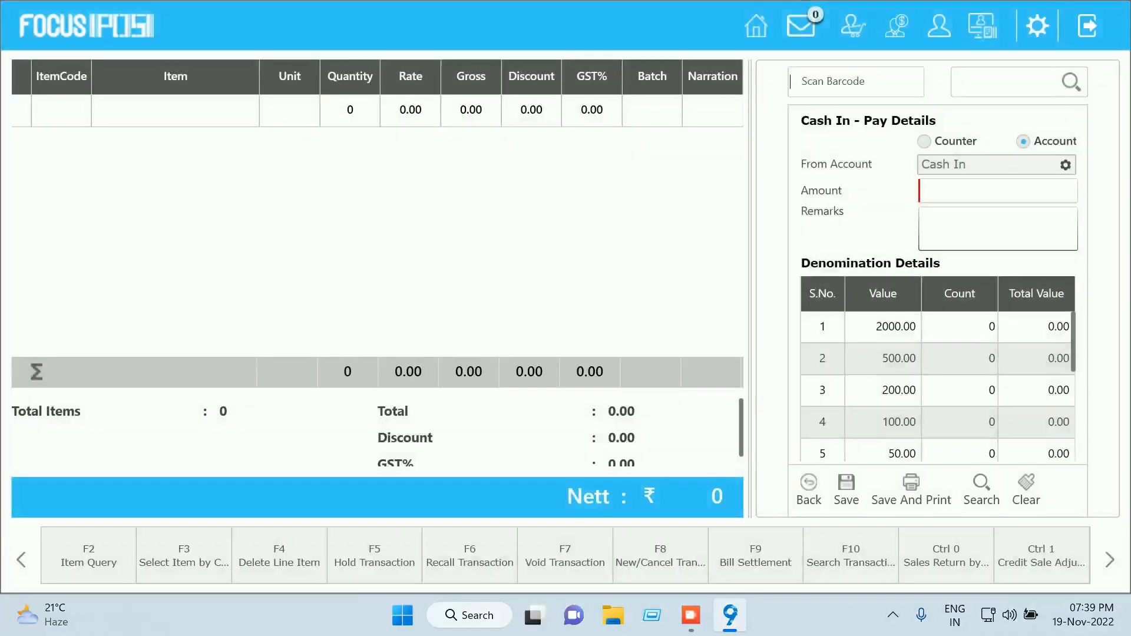
{"action": "left_click", "coordinate": [183, 555]}
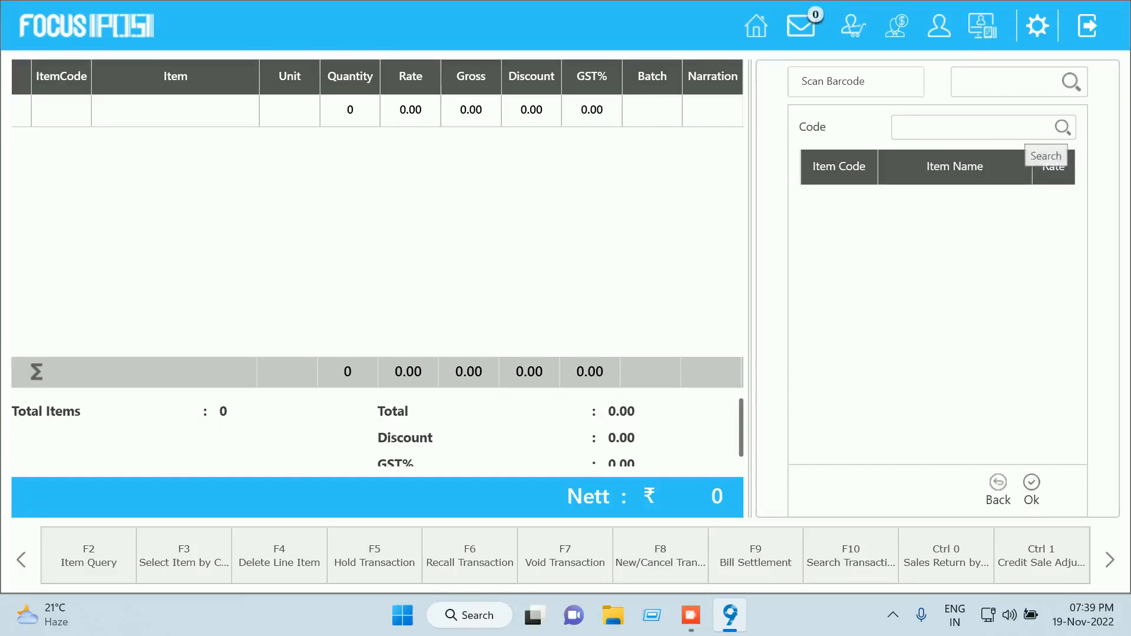
{"action": "key", "text": "F4"}
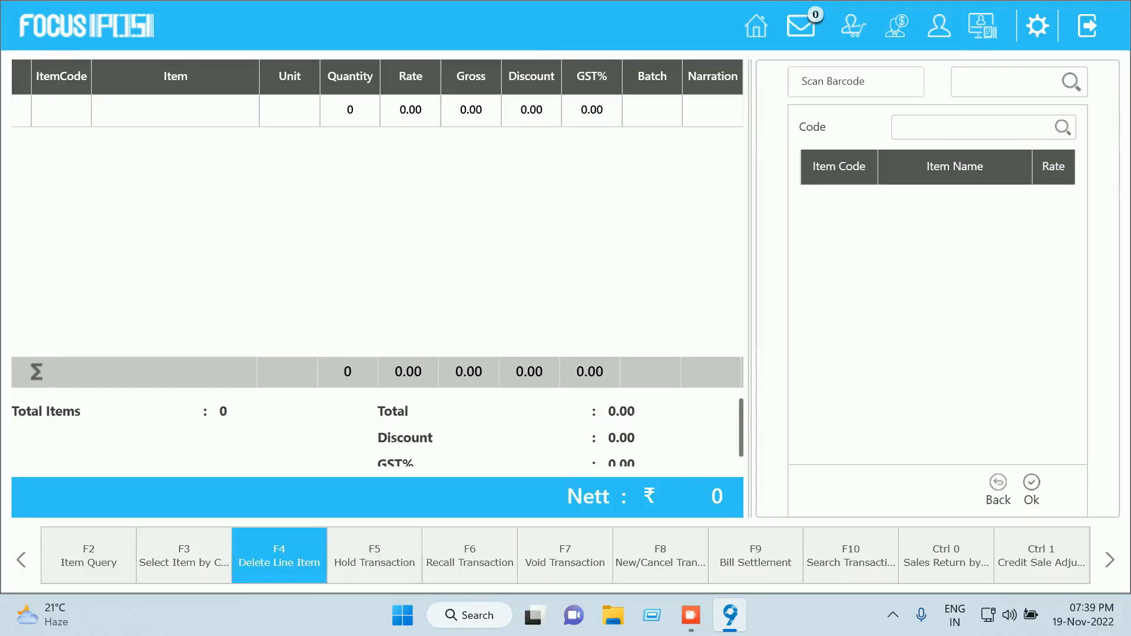
{"action": "key", "text": "F2"}
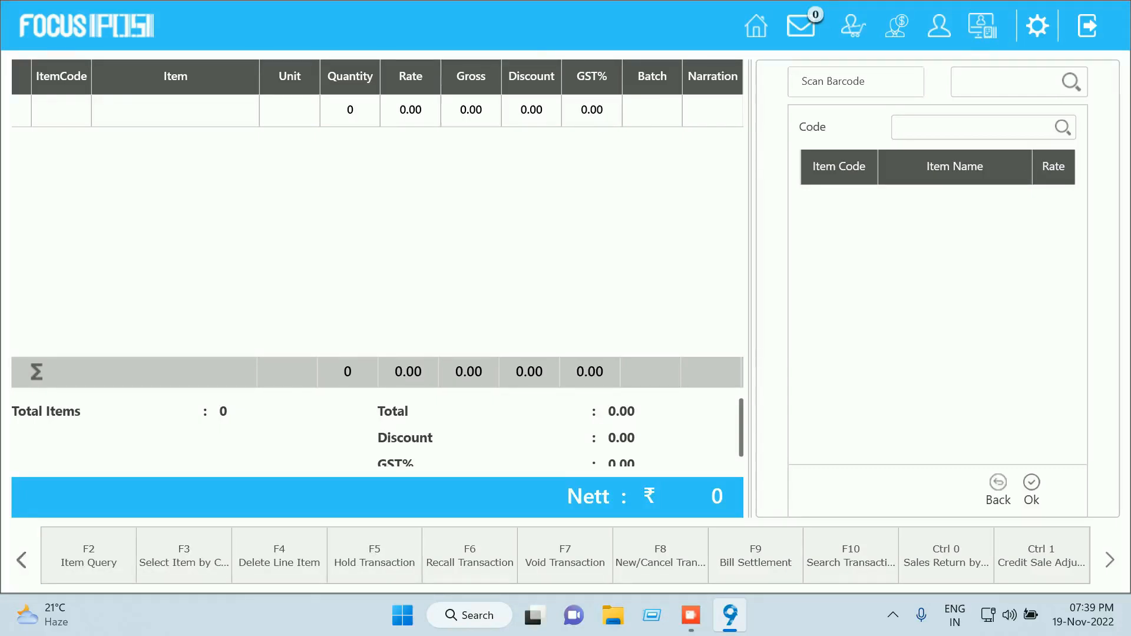
{"action": "key", "text": "F3"}
{"action": "key", "text": "F4"}
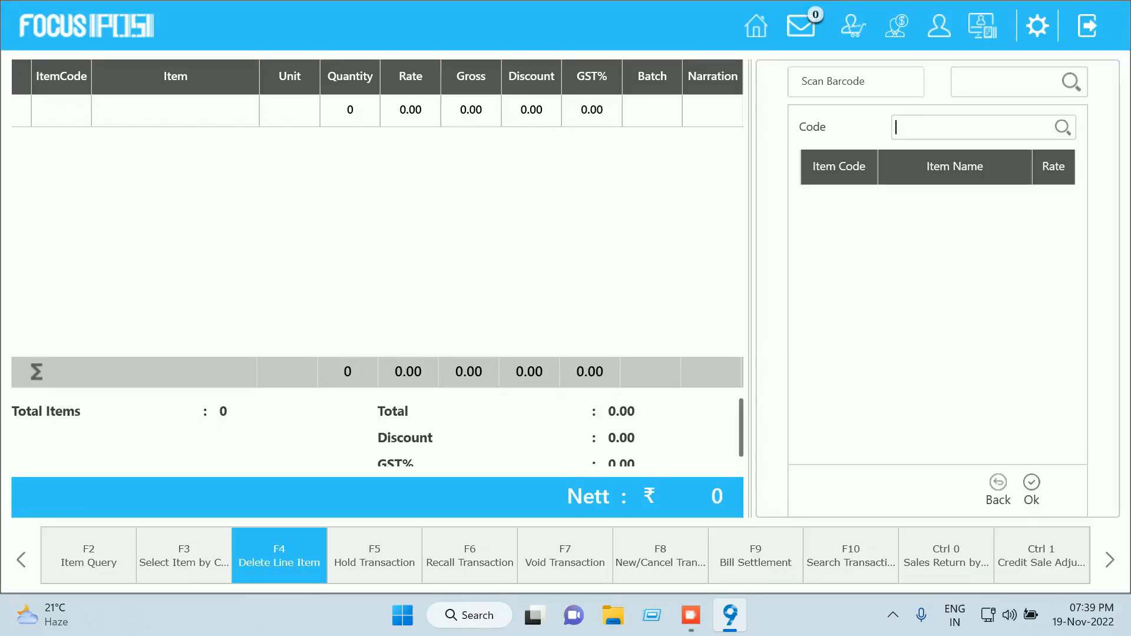
{"action": "key", "text": "F6"}
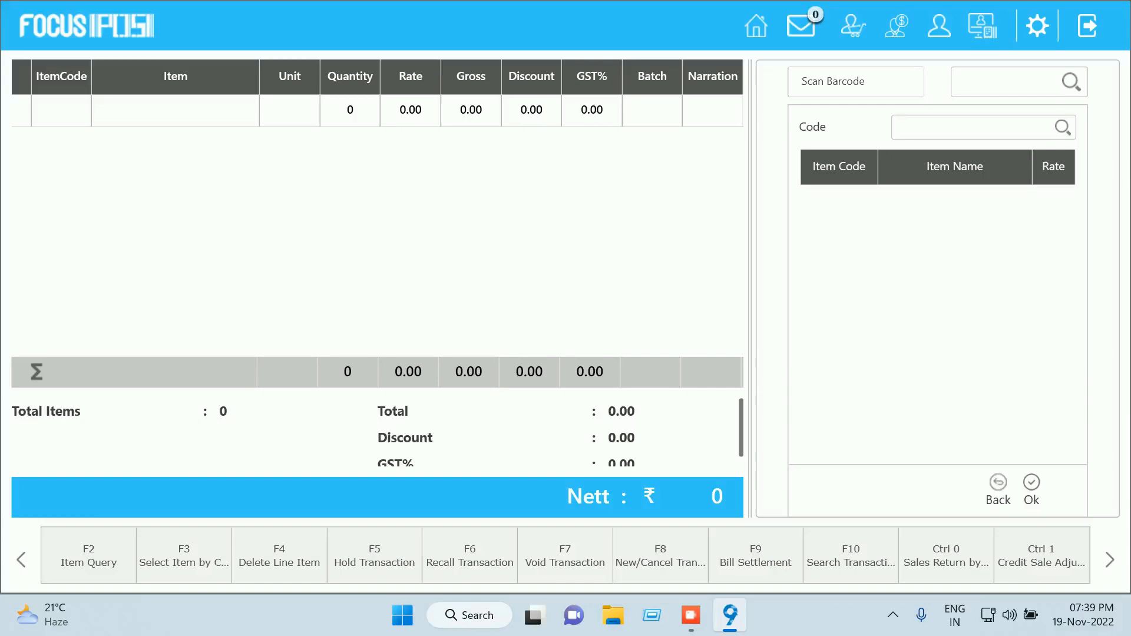
Search 'sugar' by item code, then in the general search box, to add Sugar 1KGS
{"action": "type", "text": "sugar"}
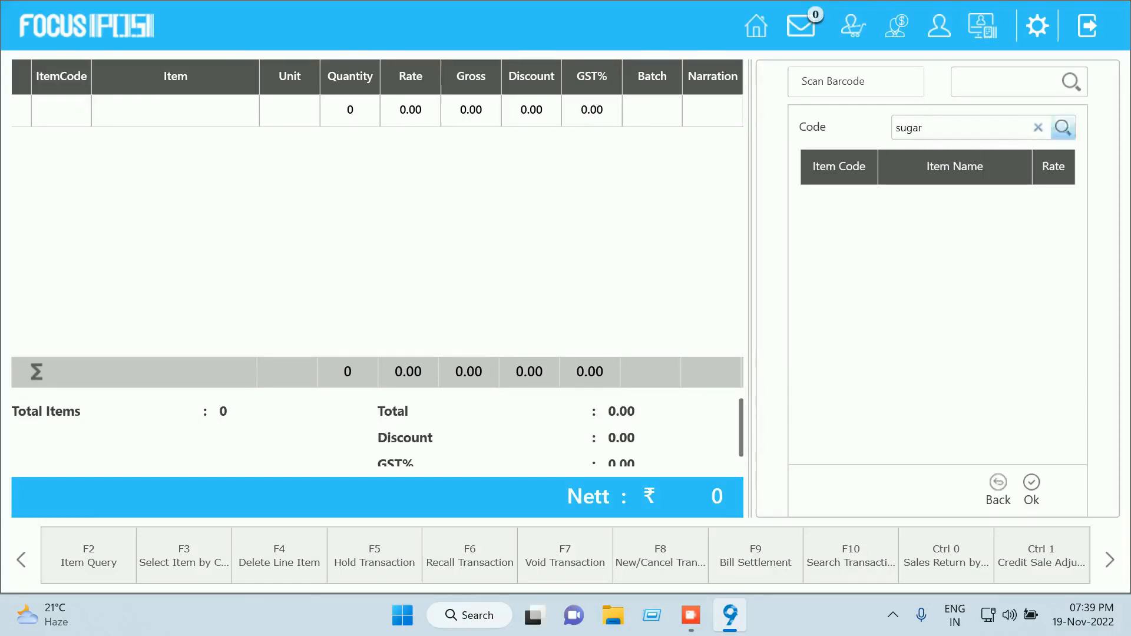
{"action": "left_click", "coordinate": [1062, 128]}
{"action": "left_click", "coordinate": [739, 362]}
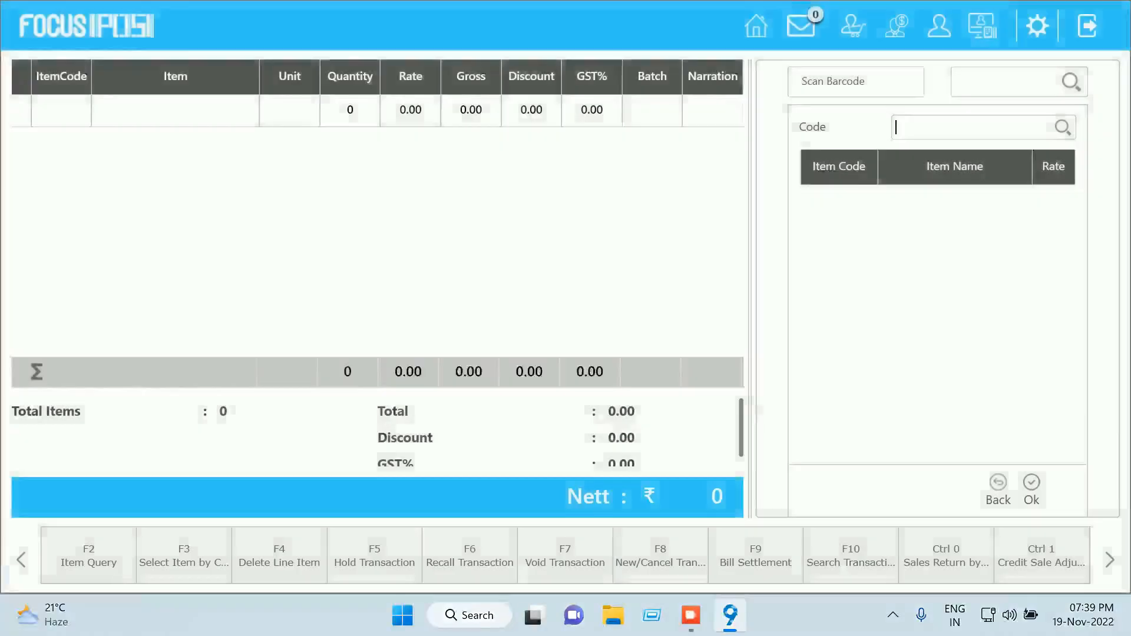
{"action": "left_click", "coordinate": [995, 82]}
{"action": "type", "text": "sugar"}
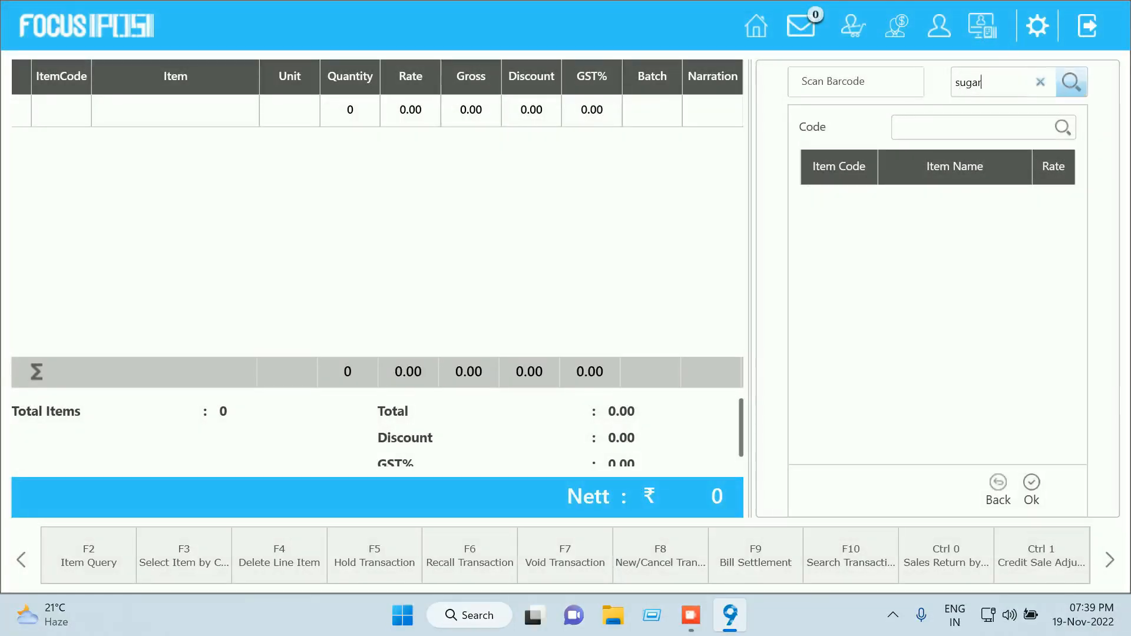
{"action": "left_click", "coordinate": [1071, 82]}
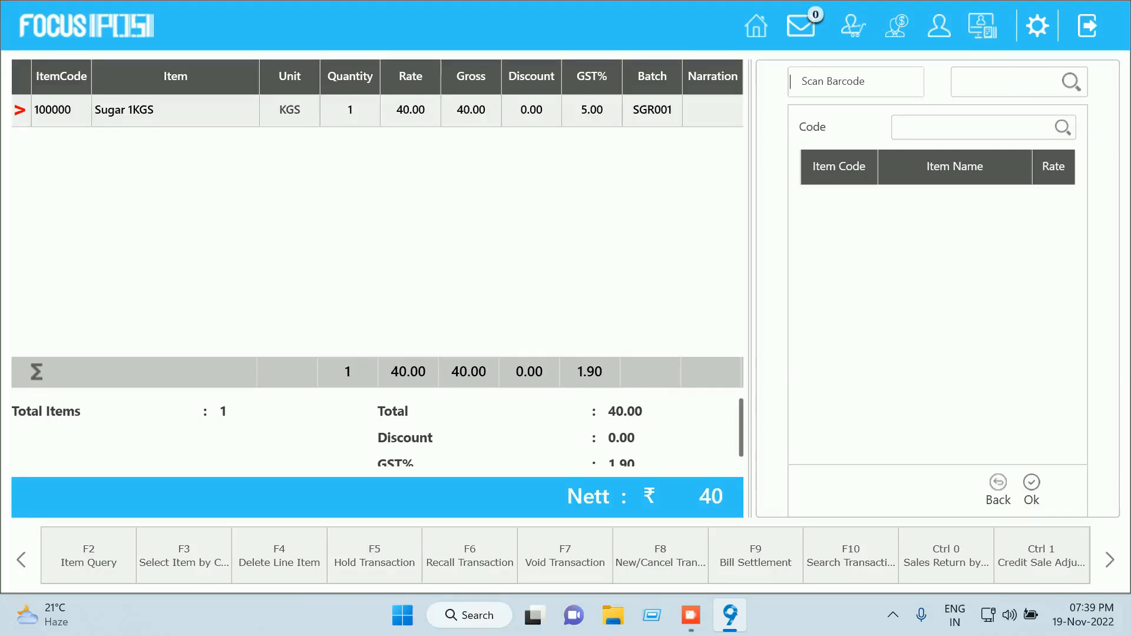
Set the Sugar 1KGS quantity to 2 for a Nett of ₹80
{"action": "left_click", "coordinate": [349, 110]}
{"action": "type", "text": "2"}
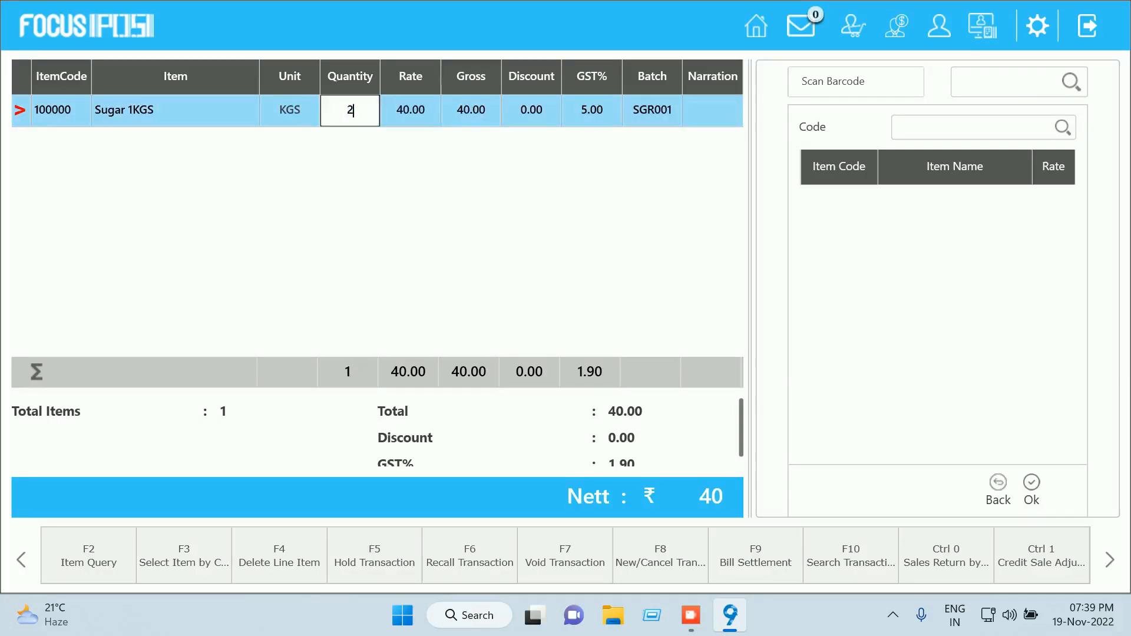
{"action": "key", "text": "Return"}
{"action": "key", "text": "Tab"}
Search 'chana' and add Chana Dal at a price of 120.00, raising Nett to ₹200
{"action": "type", "text": "chana"}
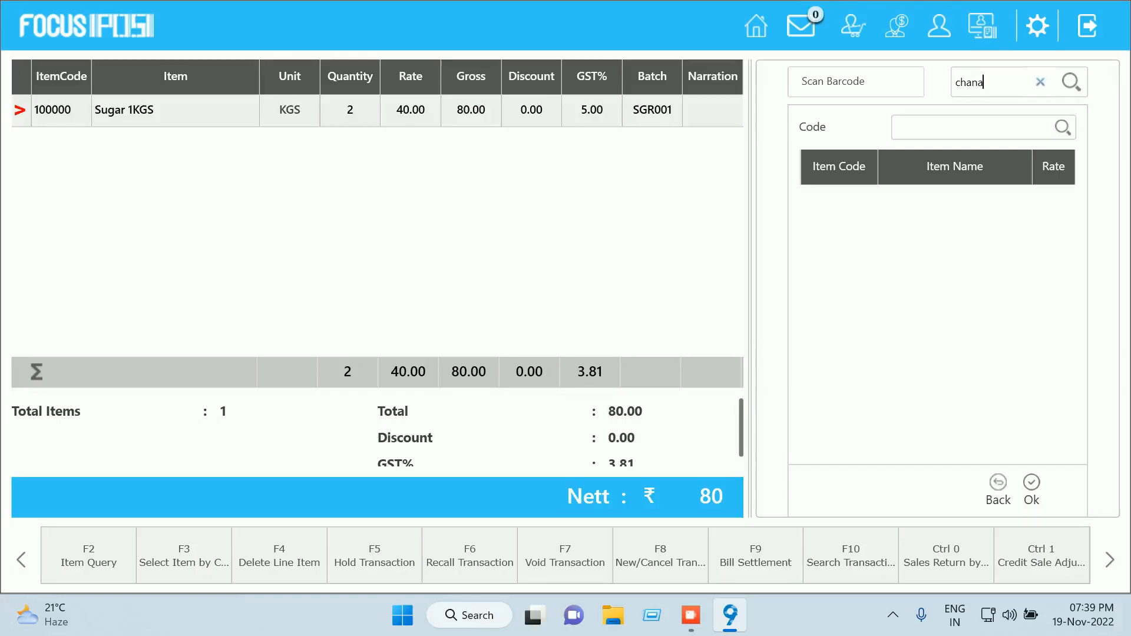
{"action": "key", "text": "Return"}
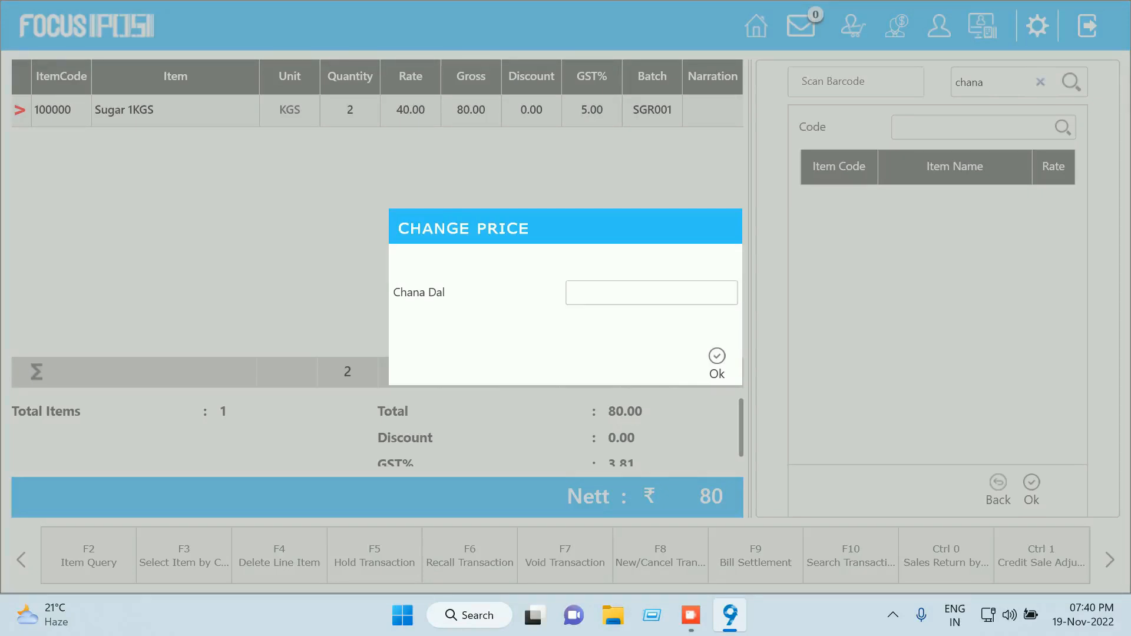
{"action": "type", "text": "120"}
{"action": "key", "text": "Return"}
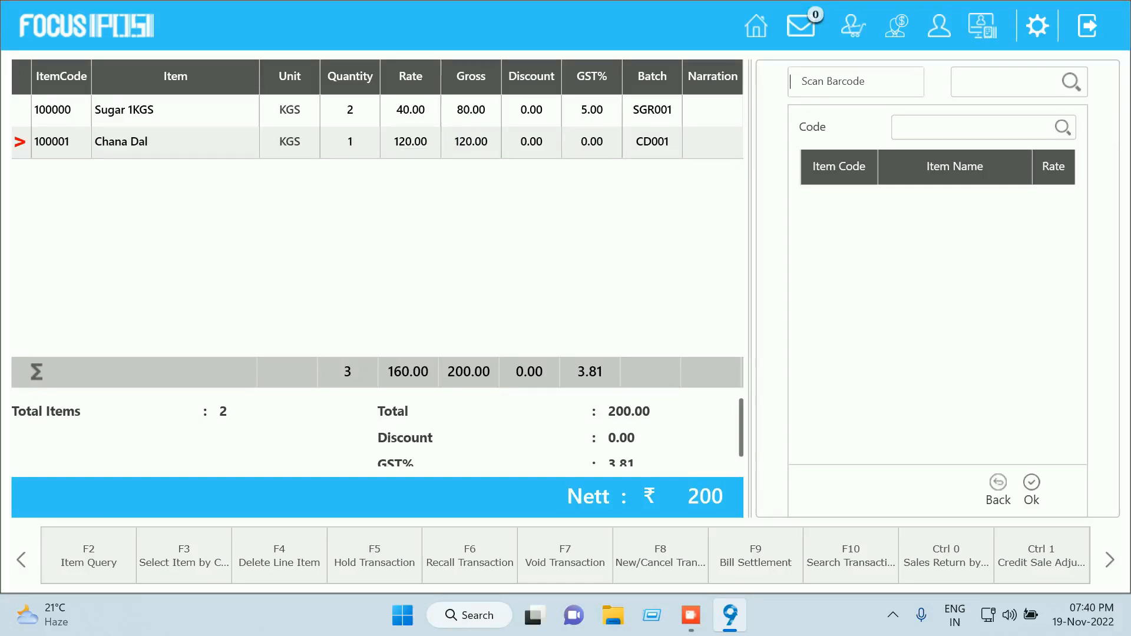
{"action": "scroll", "coordinate": [377, 432], "scroll_direction": "down", "scroll_amount": 1}
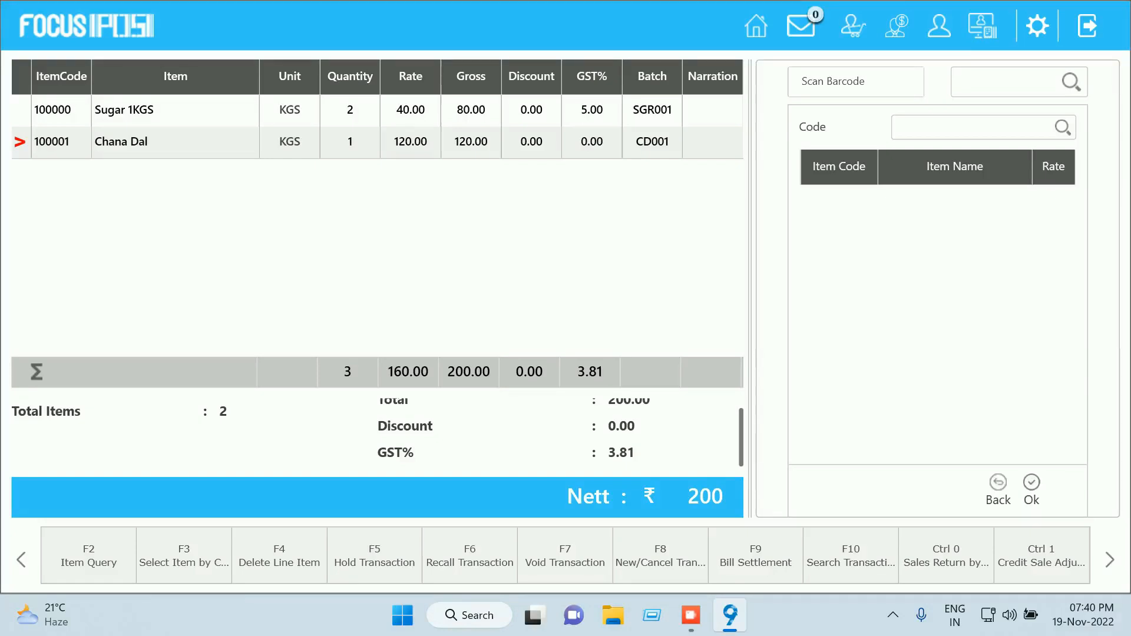
Open Bill Settlement with F9, showing 200.00 payable on Cash
{"action": "key", "text": "F4"}
{"action": "key", "text": "F9"}
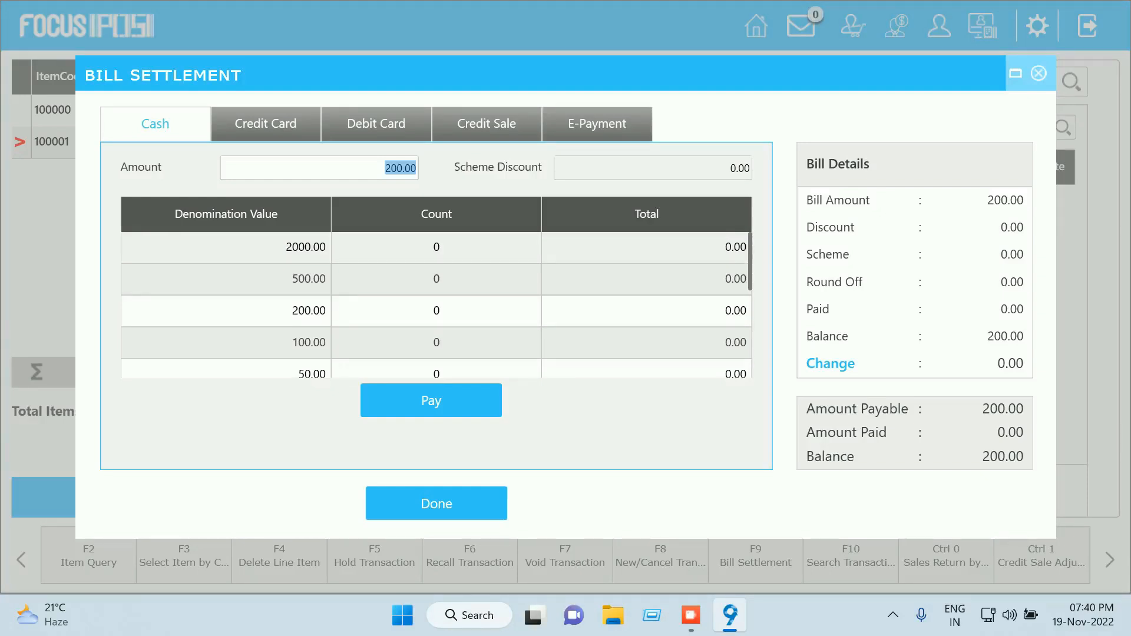
Cycle through the payment tabs back to Cash and enter a 100 cash amount
{"action": "key", "text": "ctrl+Tab"}
{"action": "key", "text": "ctrl+Tab"}
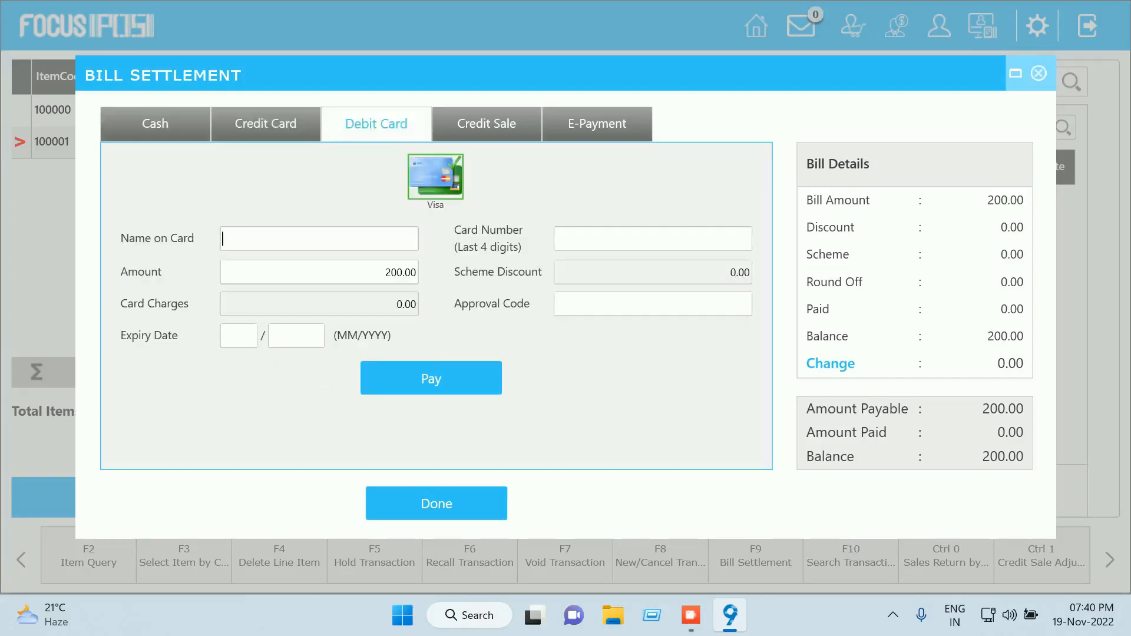
{"action": "key", "text": "ctrl+Tab"}
{"action": "key", "text": "ctrl+Tab"}
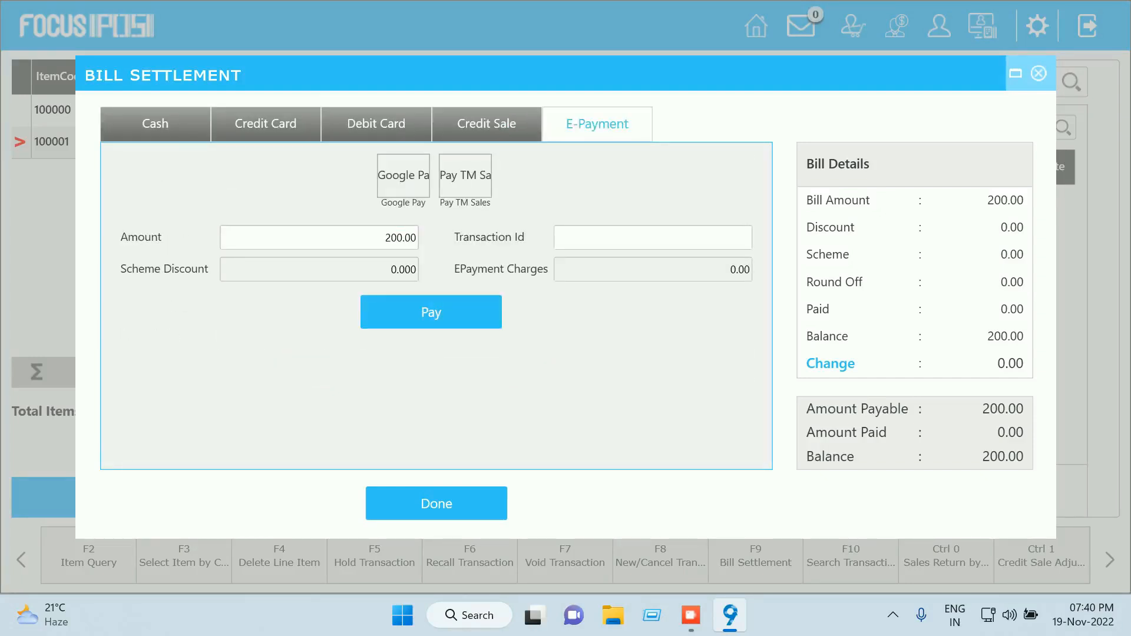
{"action": "key", "text": "ctrl+Tab"}
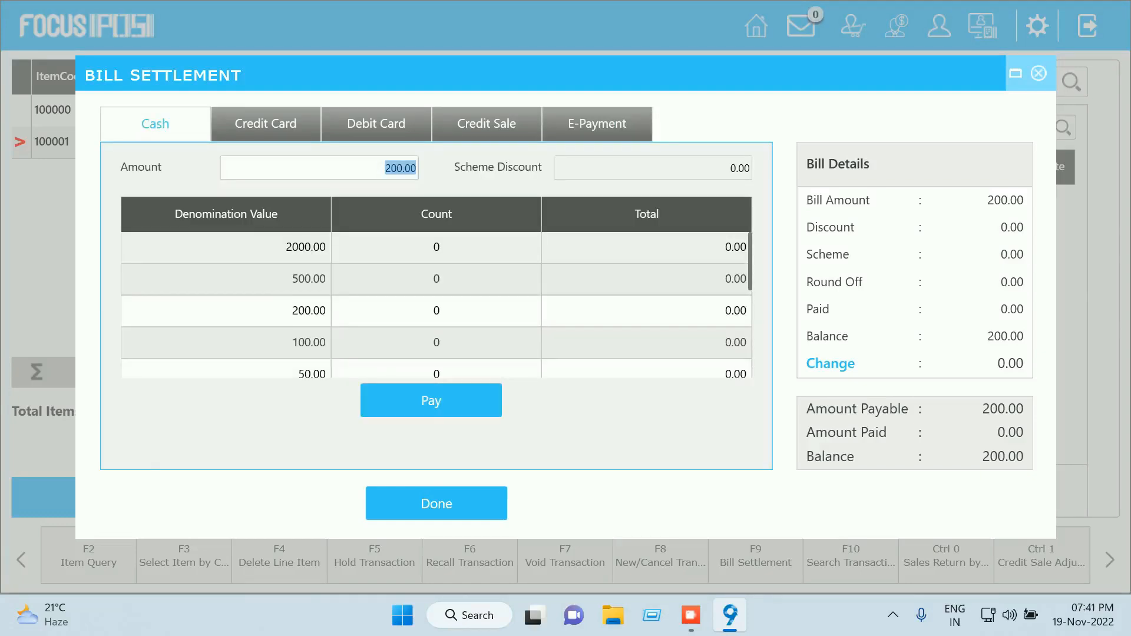
{"action": "type", "text": "100"}
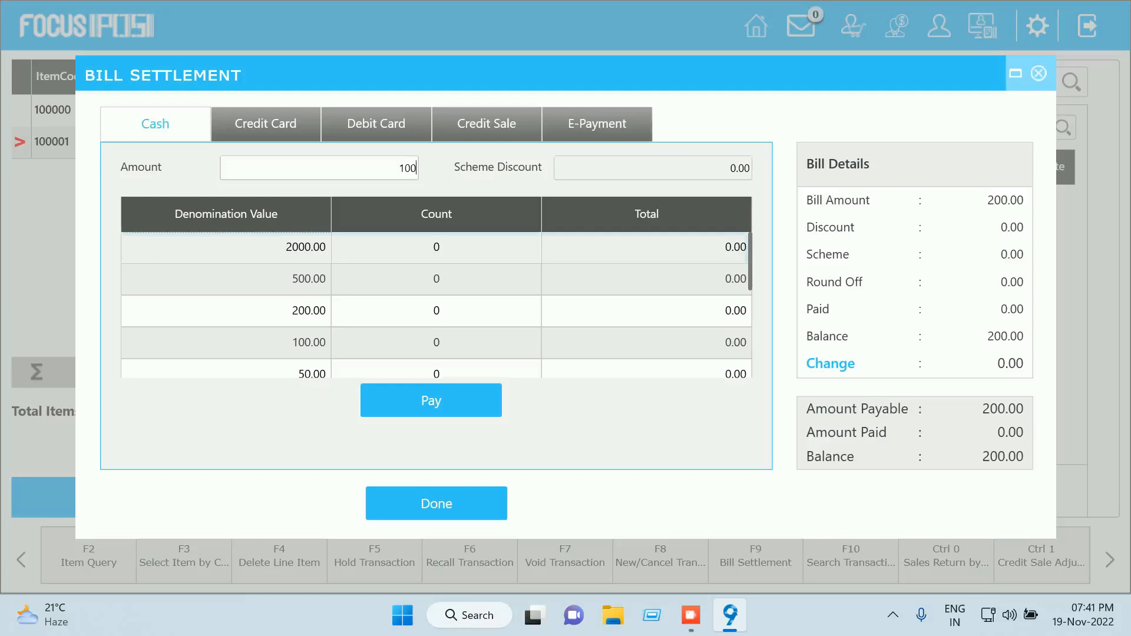
{"action": "key", "text": "Tab"}
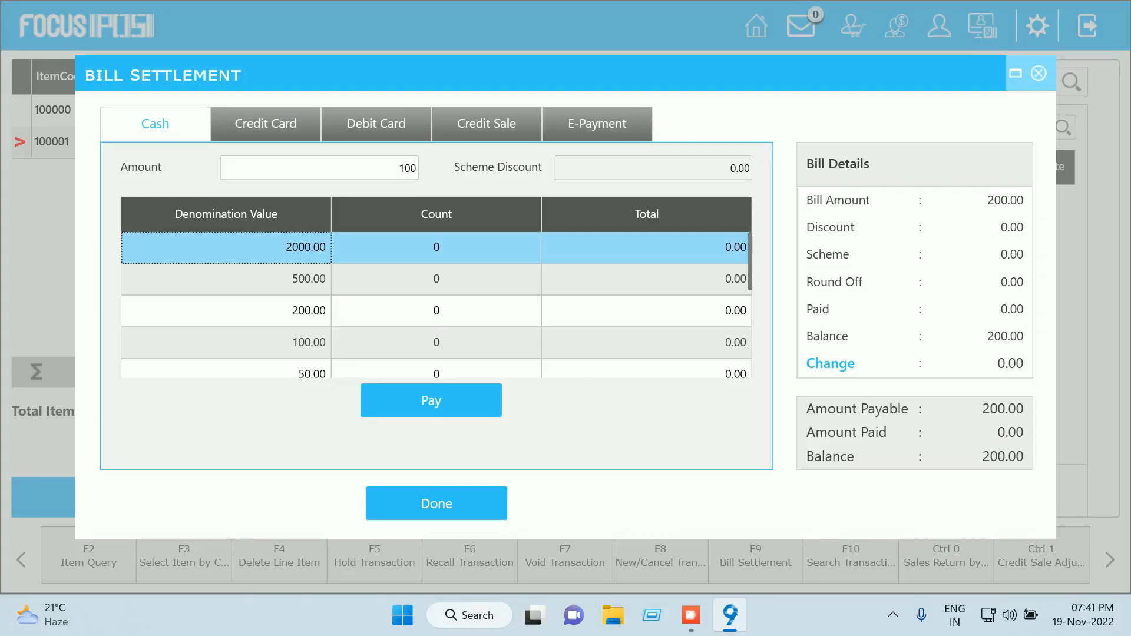
Count one 200.00 note in the cash denominations, then move to the Debit Card form
{"action": "left_click", "coordinate": [436, 310]}
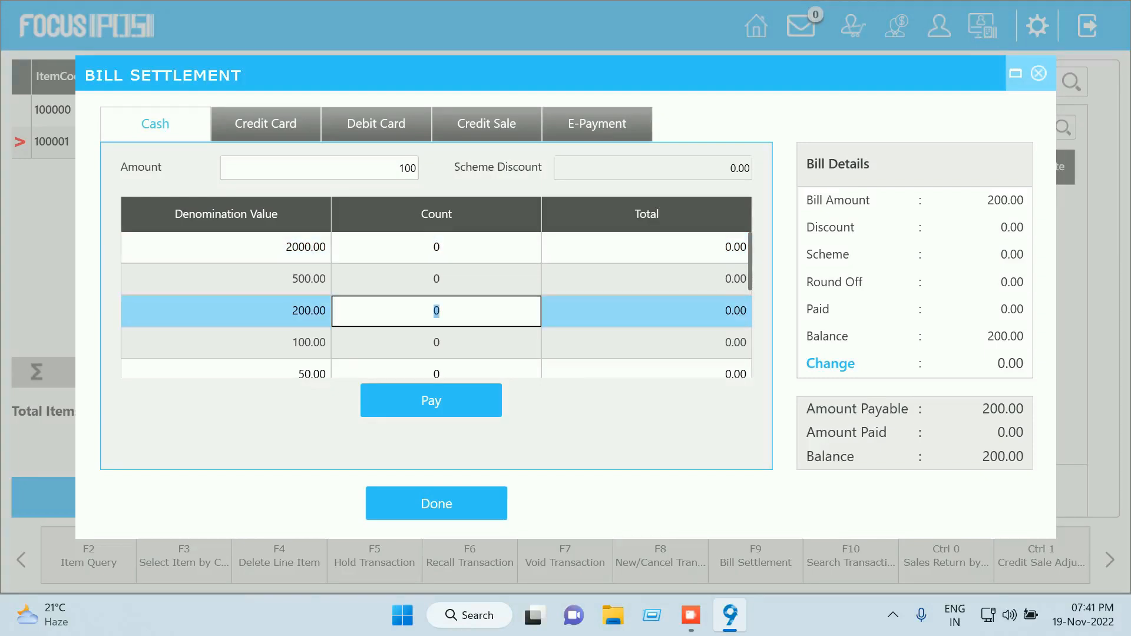
{"action": "type", "text": "1"}
{"action": "key", "text": "Return"}
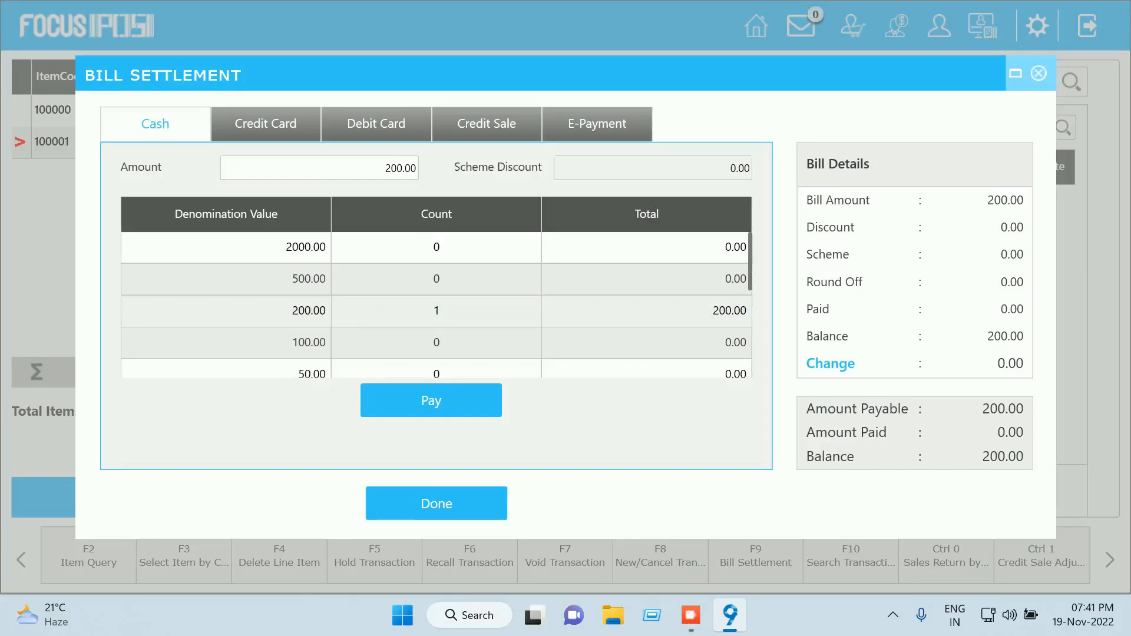
{"action": "left_click", "coordinate": [375, 125]}
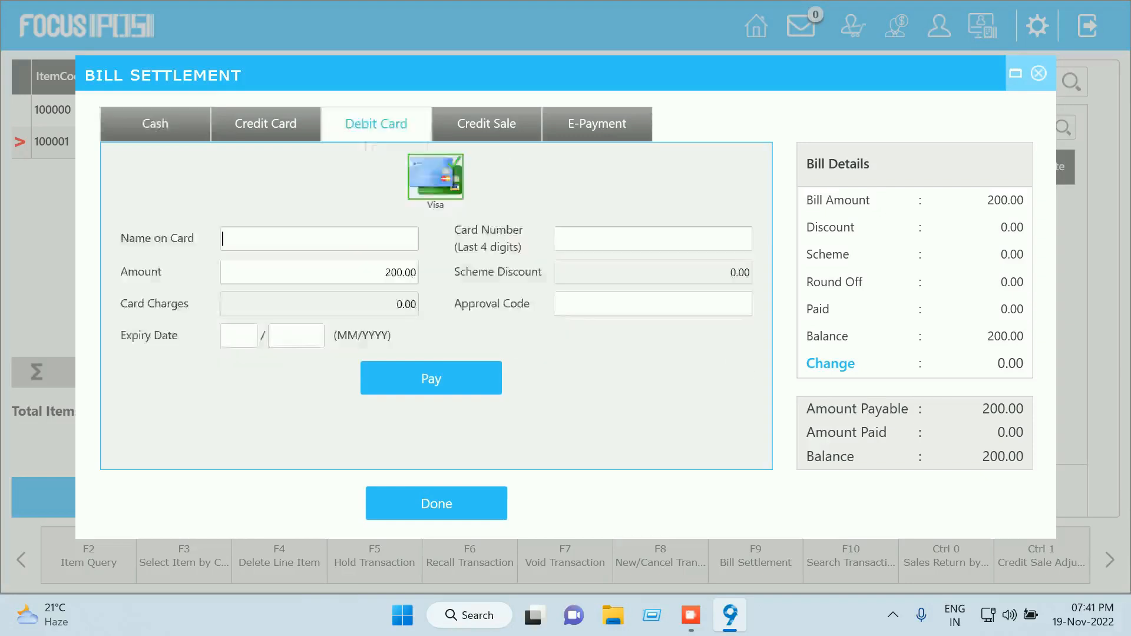
Enter the cardholder's name, card number, amount 100 and the approval code on the Debit Card form
{"action": "type", "text": "chakri"}
{"action": "key", "text": "Tab"}
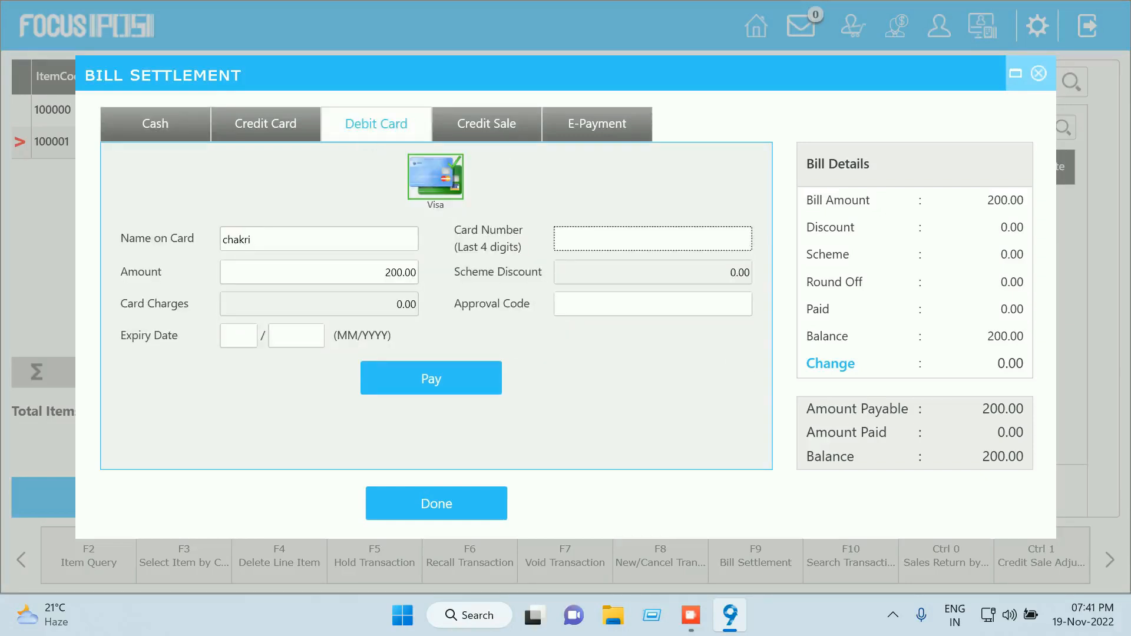
{"action": "type", "text": "4321"}
{"action": "key", "text": "Tab"}
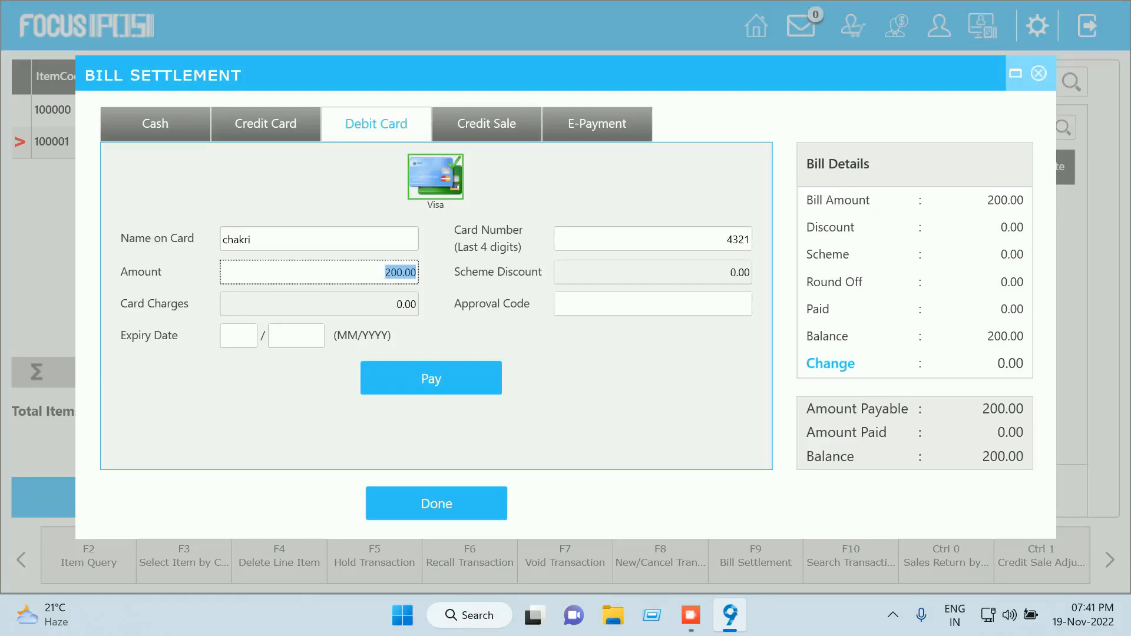
{"action": "type", "text": "100"}
{"action": "key", "text": "Tab"}
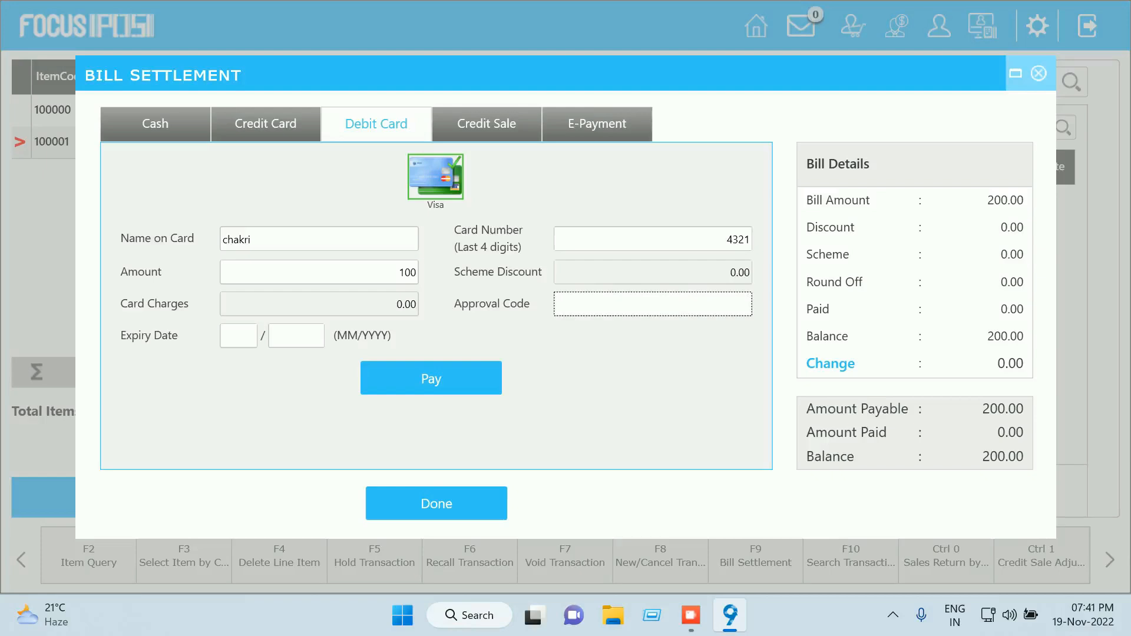
{"action": "type", "text": "1234"}
{"action": "key", "text": "Tab"}
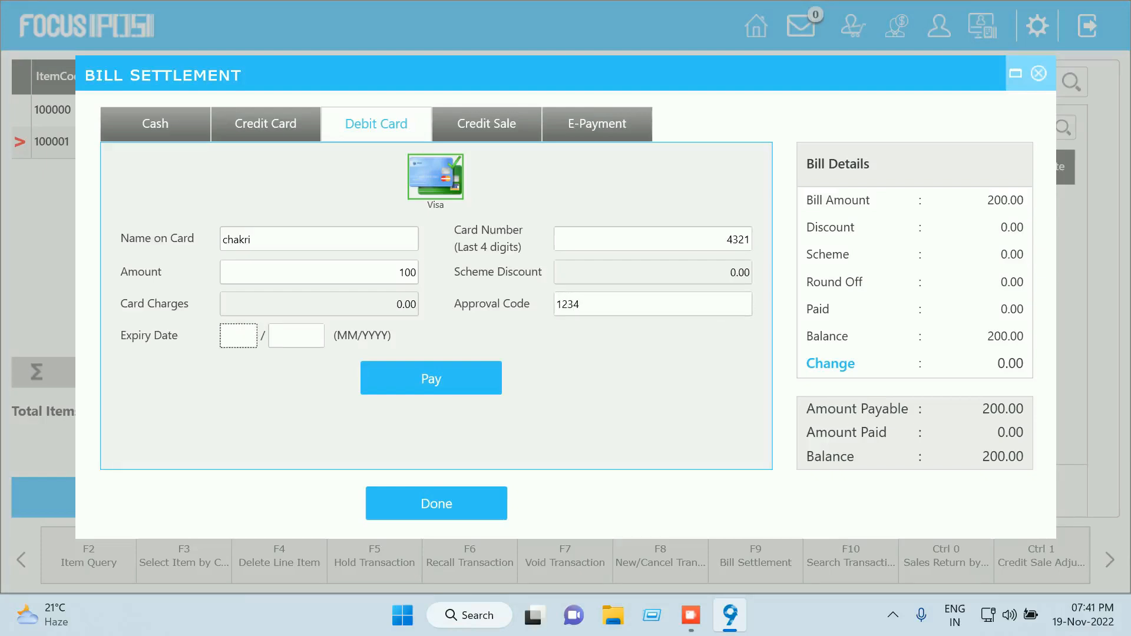
Set the card expiry month to 11 and submit the 100.00 Visa debit card payment
{"action": "type", "text": "08"}
{"action": "key", "text": "Tab"}
{"action": "left_click", "coordinate": [238, 336]}
{"action": "type", "text": "11"}
{"action": "key", "text": "Tab"}
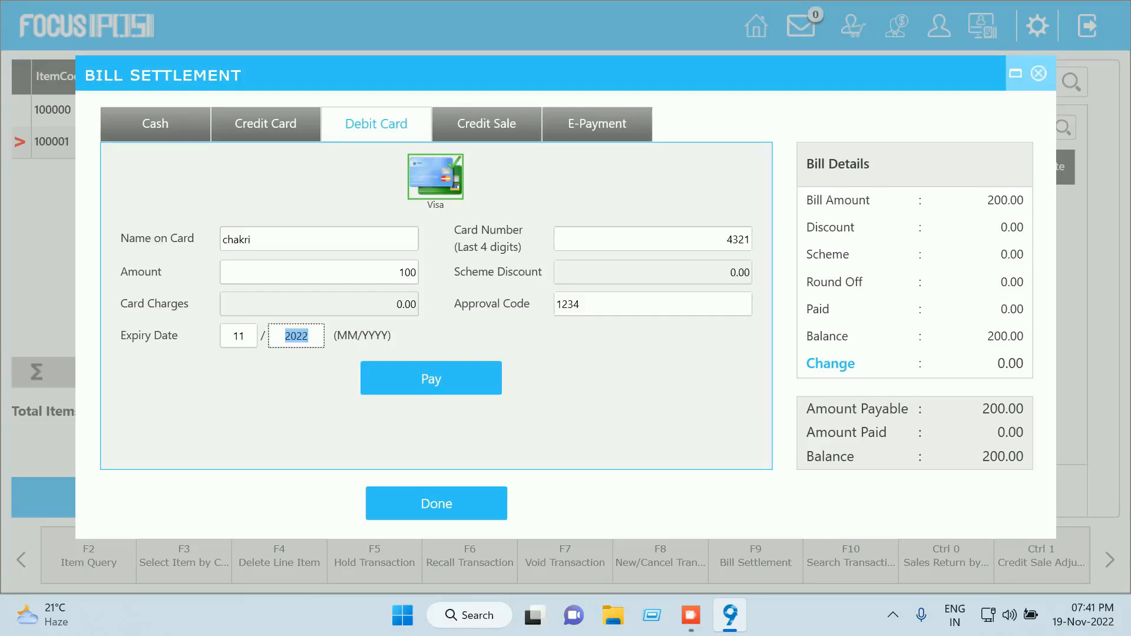
{"action": "key", "text": "Return"}
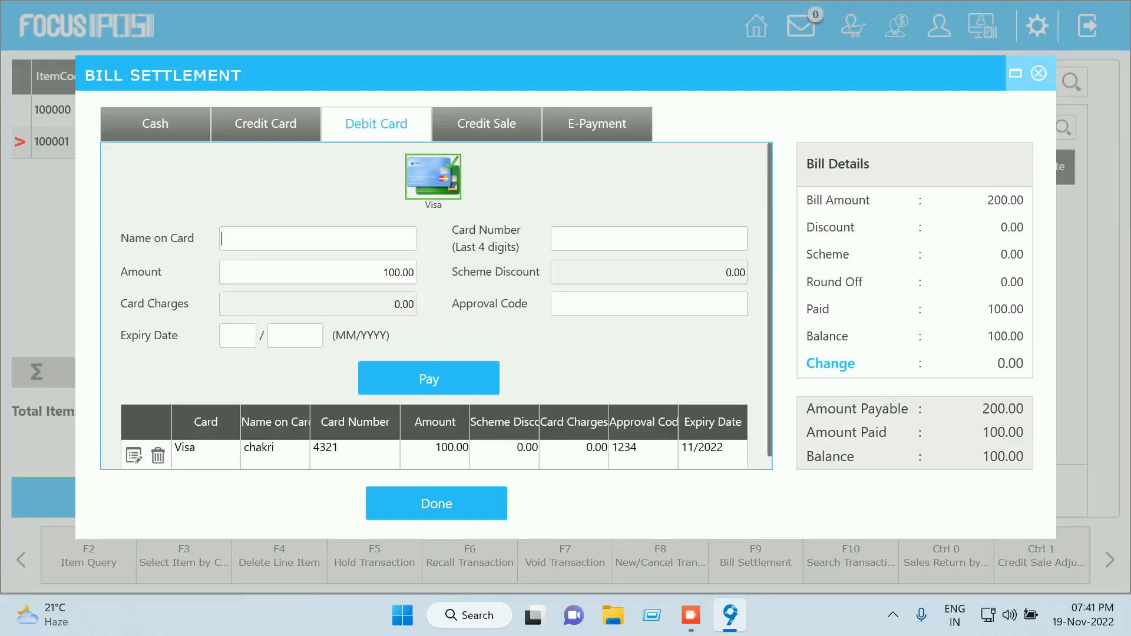
{"action": "scroll", "coordinate": [436, 306], "scroll_direction": "down", "scroll_amount": 1}
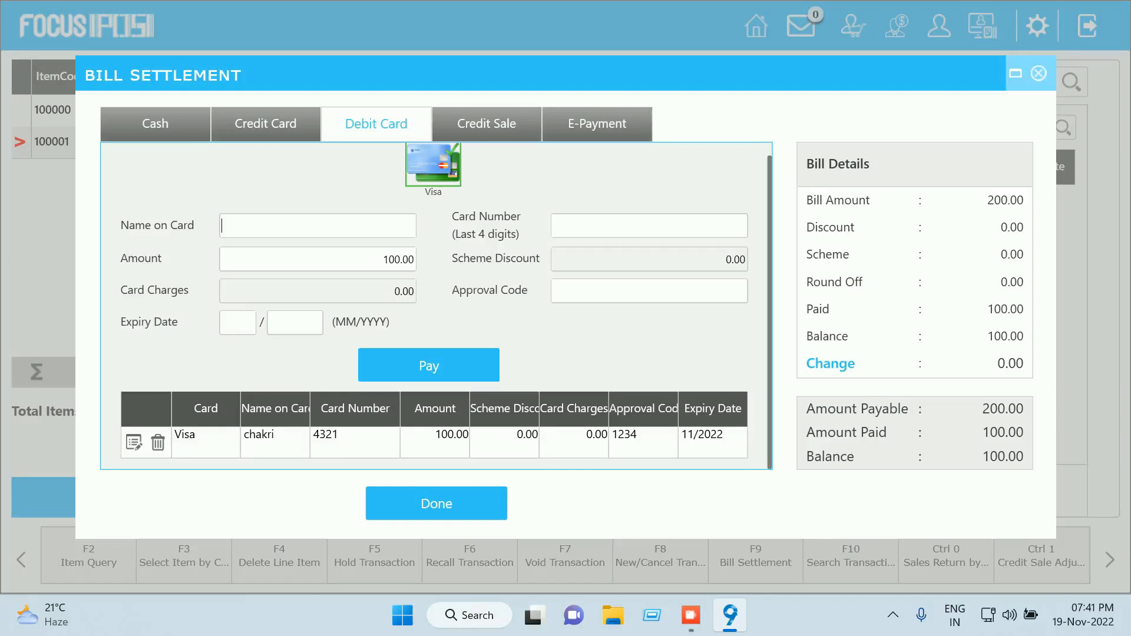
{"action": "left_click", "coordinate": [155, 124]}
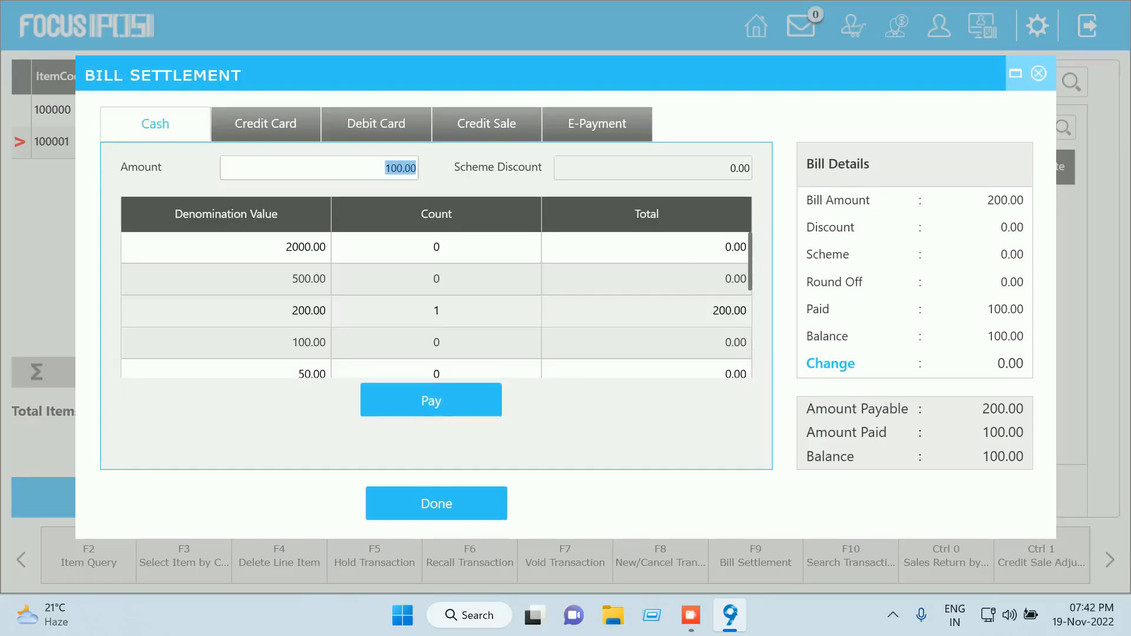
Pay the remaining 100.00 in cash, finish the settlement and print the bill
{"action": "left_click", "coordinate": [431, 401]}
{"action": "scroll", "coordinate": [435, 330], "scroll_direction": "down", "scroll_amount": 4}
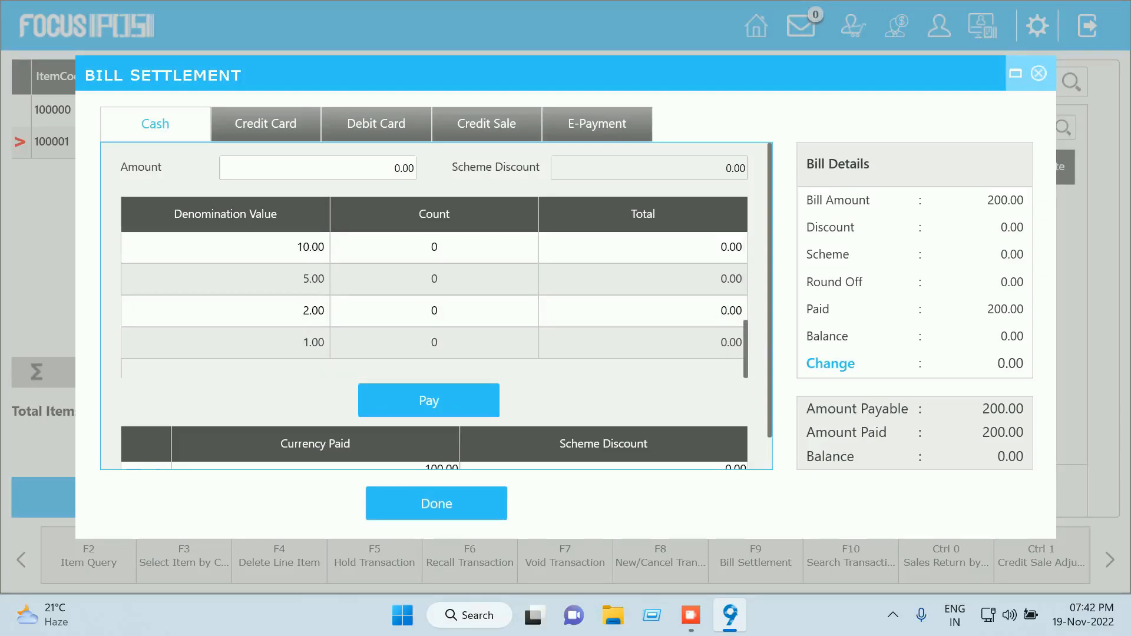
{"action": "left_click", "coordinate": [437, 504]}
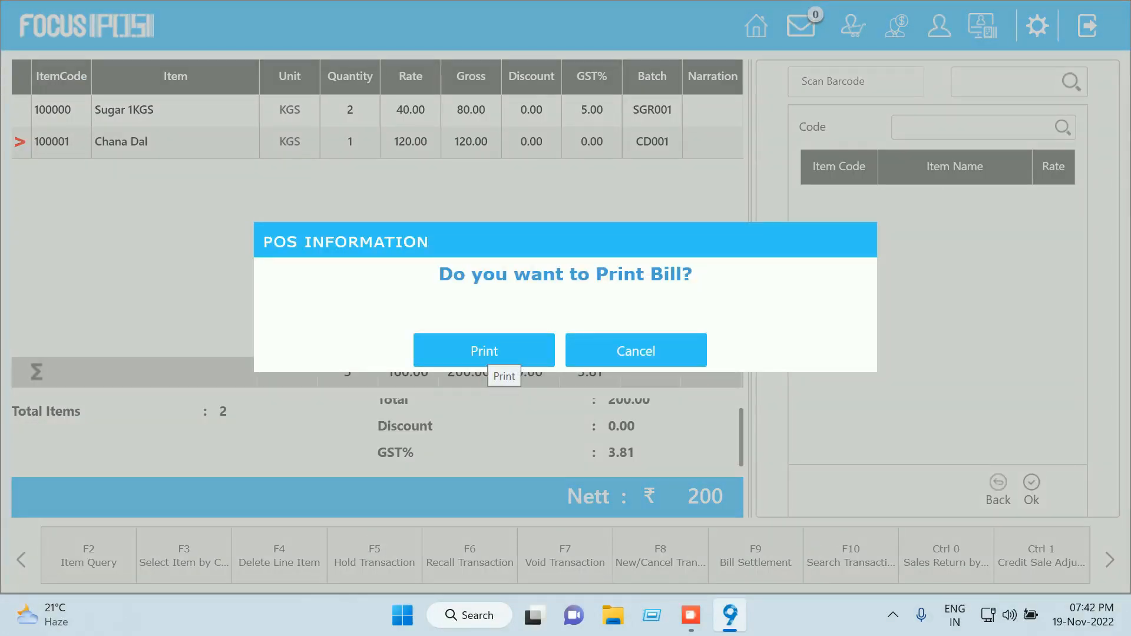
{"action": "left_click", "coordinate": [492, 355]}
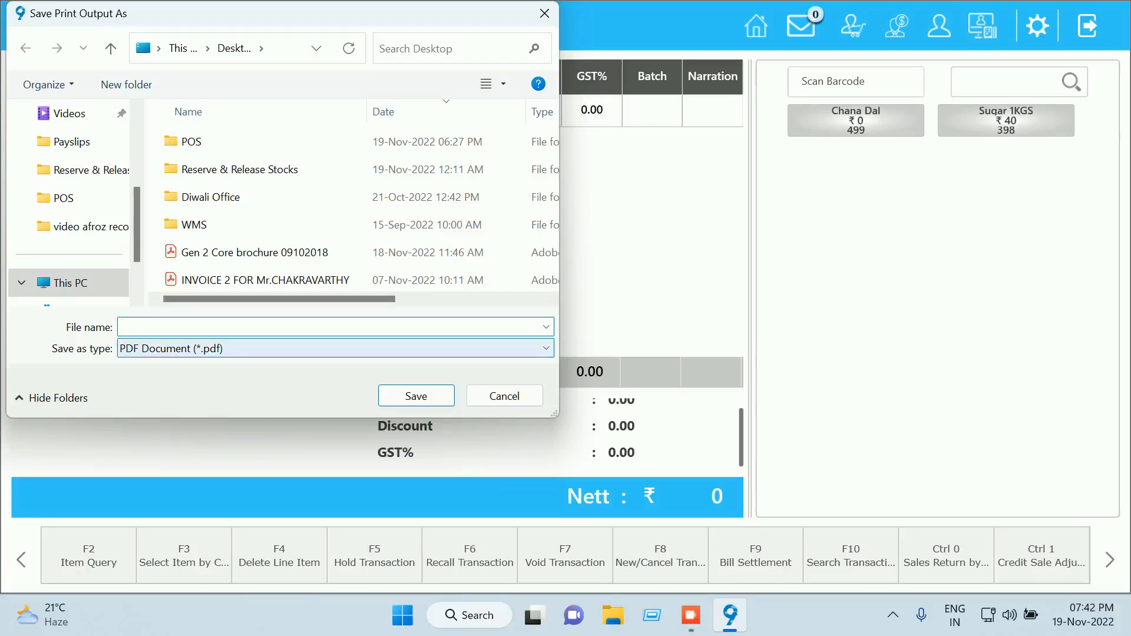
Save the bill's print output as a PDF named 'posbill'
{"action": "type", "text": "pos"}
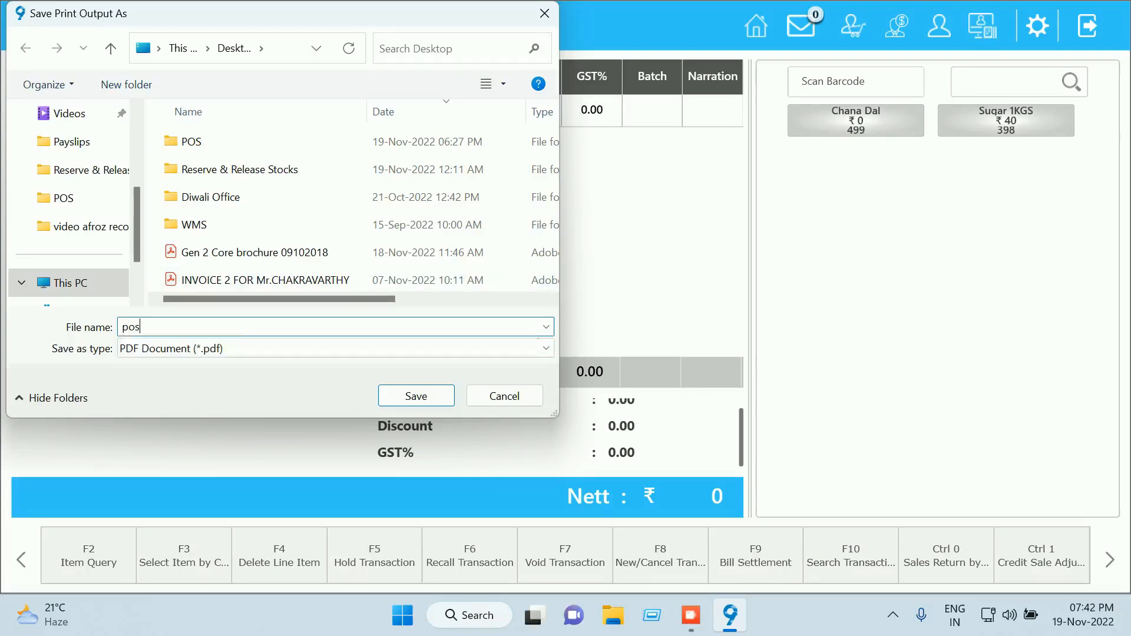
{"action": "type", "text": "b"}
{"action": "key", "text": "BackSpace"}
{"action": "type", "text": "bill"}
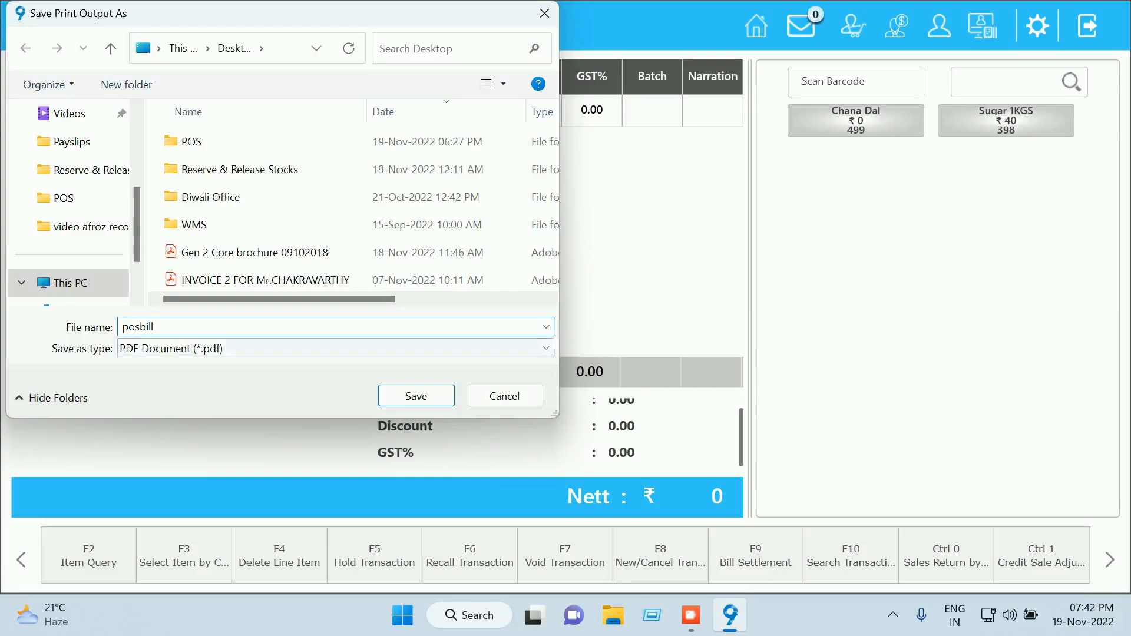
{"action": "key", "text": "Return"}
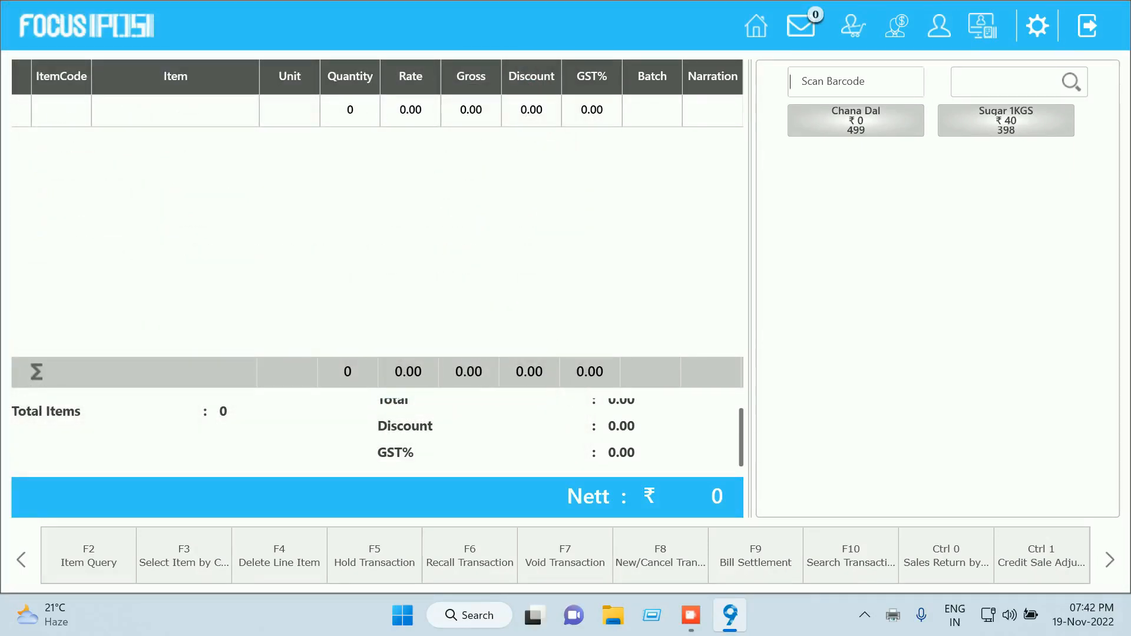
Show the desktop from the Start button's quick-access menu
{"action": "right_click", "coordinate": [871, 615]}
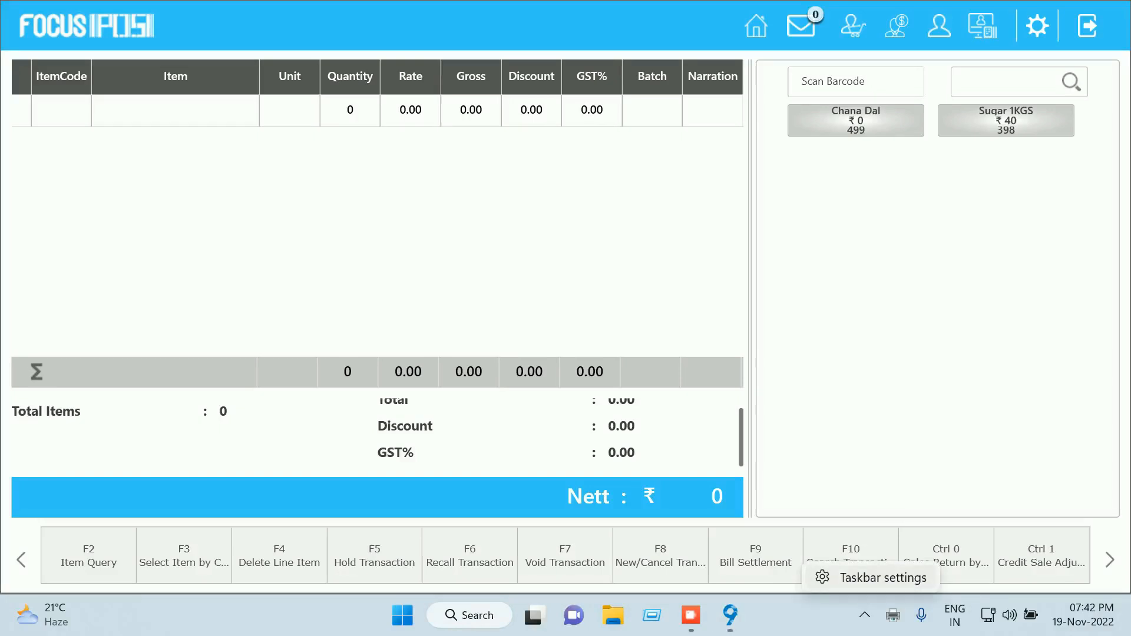
{"action": "right_click", "coordinate": [859, 615]}
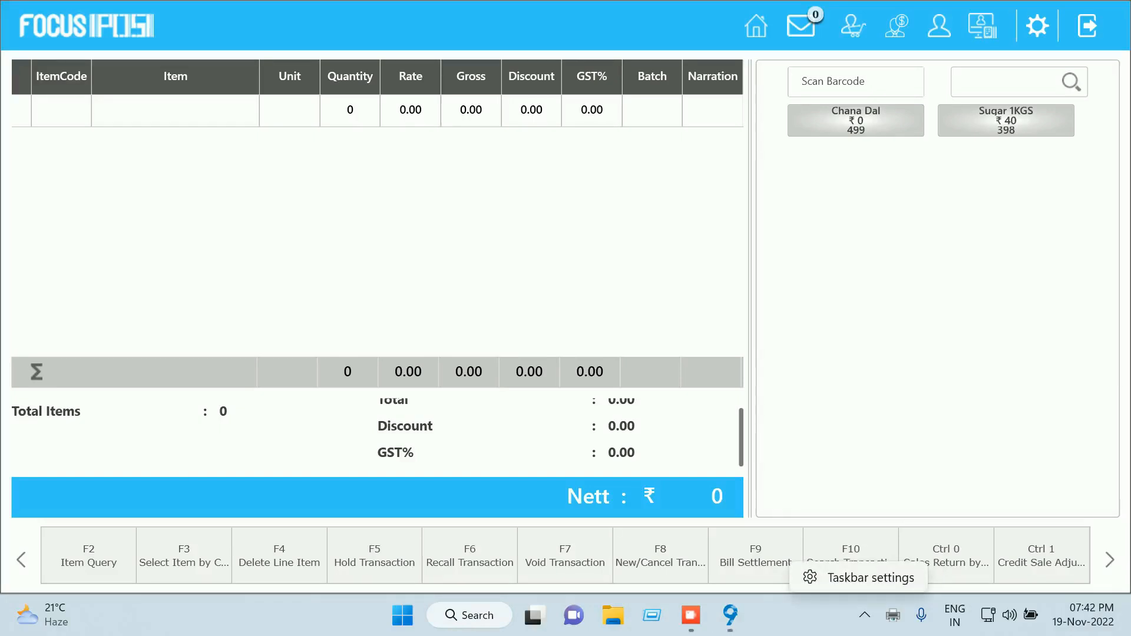
{"action": "key", "text": "alt+Tab"}
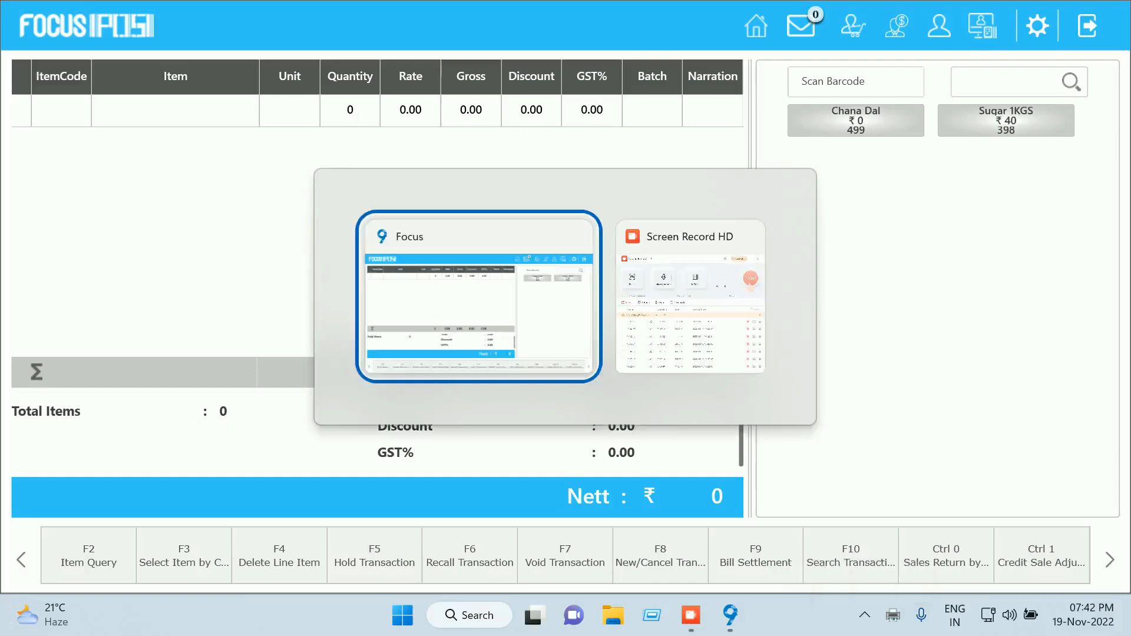
{"action": "key", "text": "alt+Tab"}
{"action": "key", "text": "alt+Tab"}
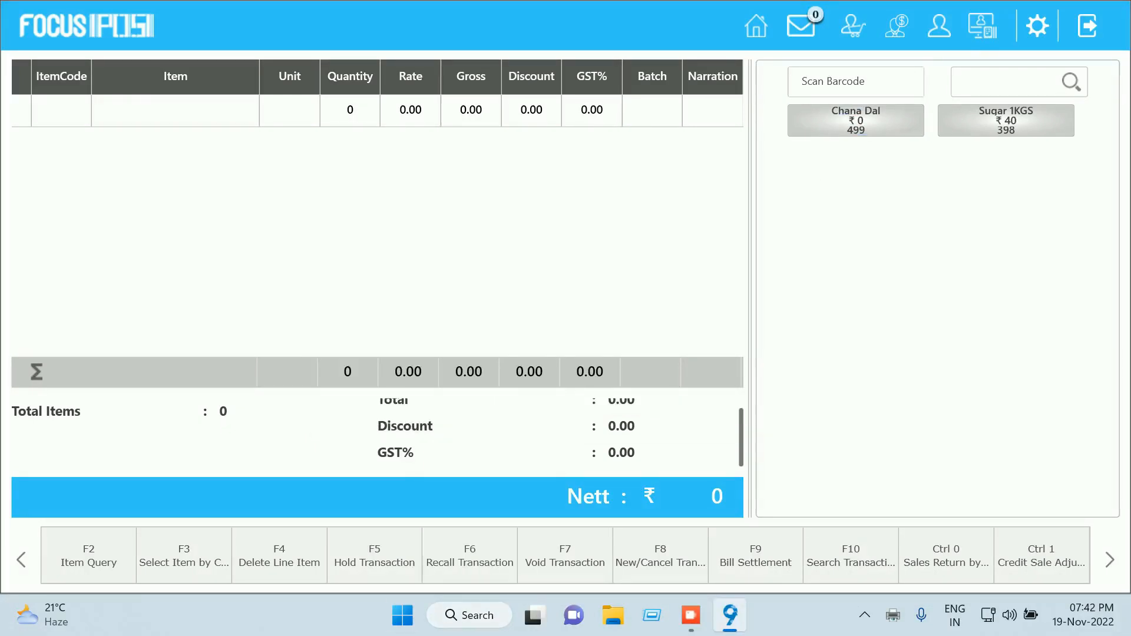
{"action": "right_click", "coordinate": [402, 615]}
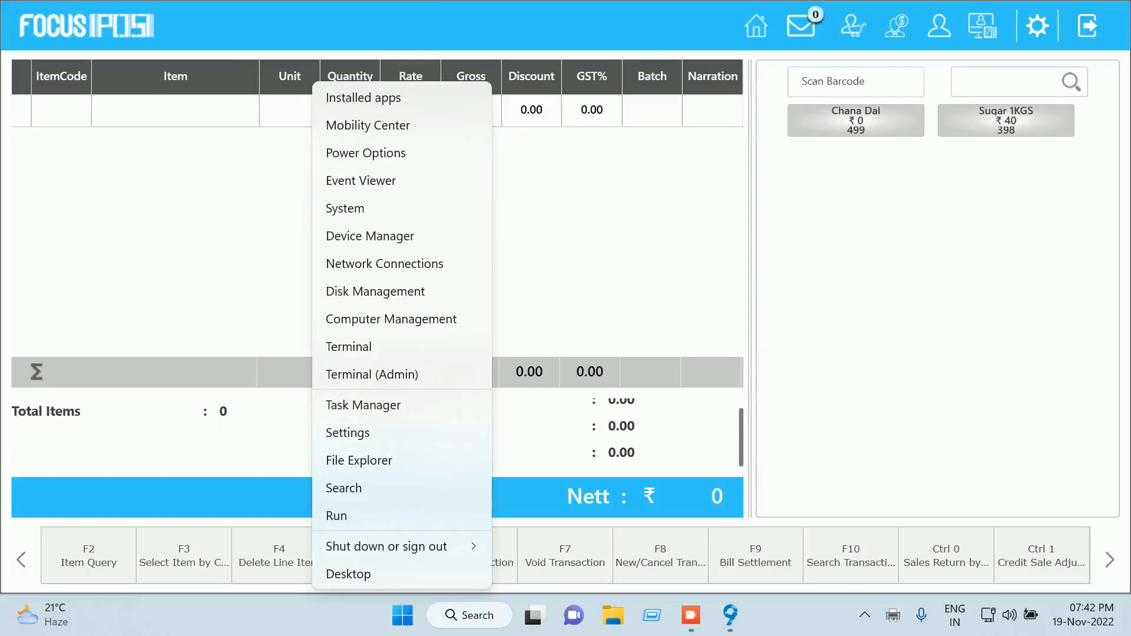
{"action": "left_click", "coordinate": [465, 573]}
Open the posbill PDF, scroll through the 200.00 receipt, and close Acrobat Reader
{"action": "double_click", "coordinate": [33, 112]}
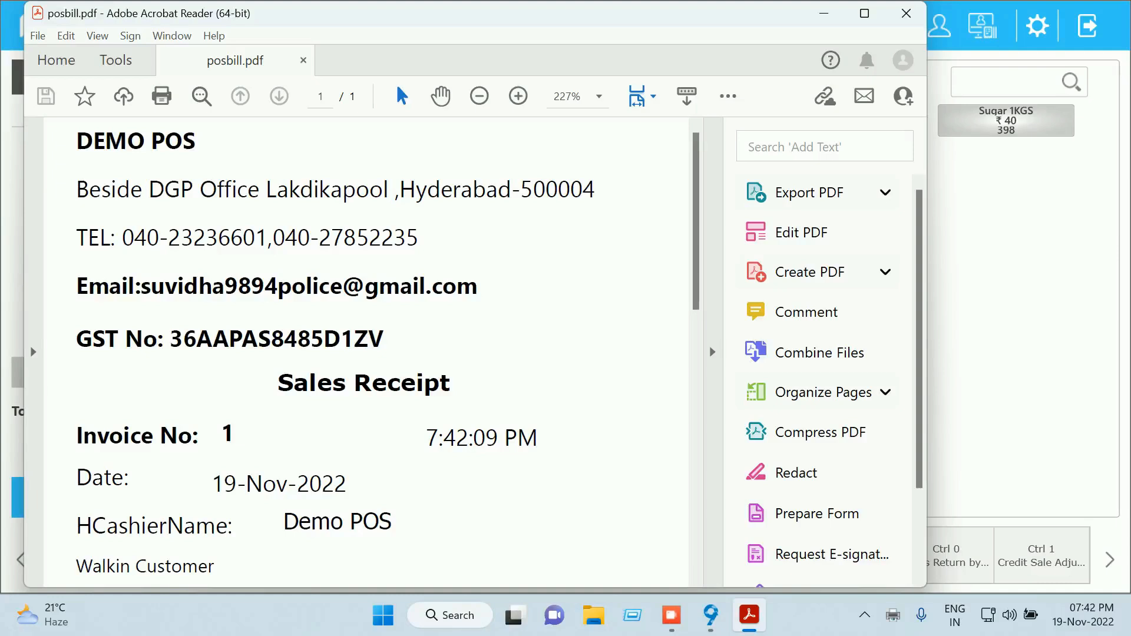
{"action": "scroll", "coordinate": [366, 351], "scroll_direction": "down", "scroll_amount": 5}
{"action": "scroll", "coordinate": [366, 352], "scroll_direction": "down", "scroll_amount": 10}
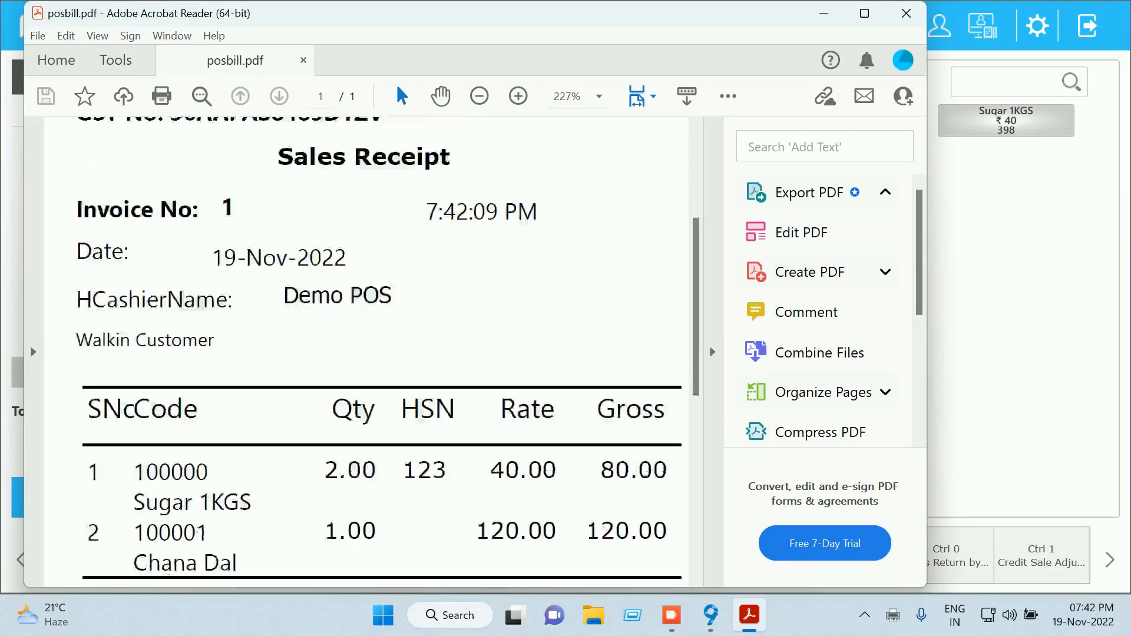
{"action": "scroll", "coordinate": [365, 351], "scroll_direction": "down", "scroll_amount": 8}
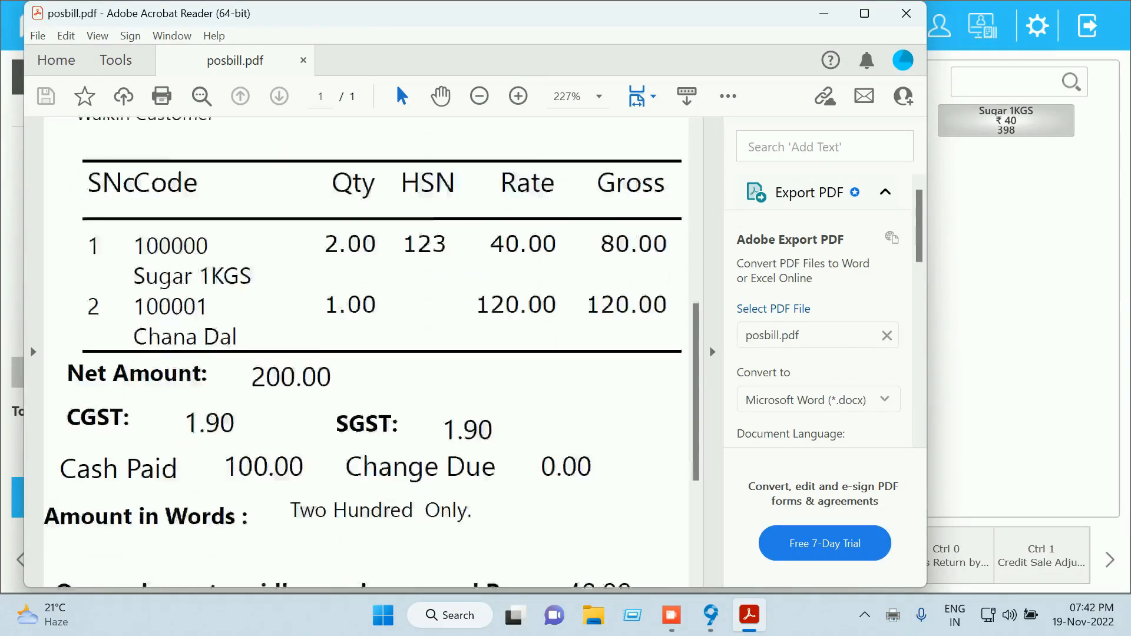
{"action": "scroll", "coordinate": [365, 351], "scroll_direction": "down", "scroll_amount": 2}
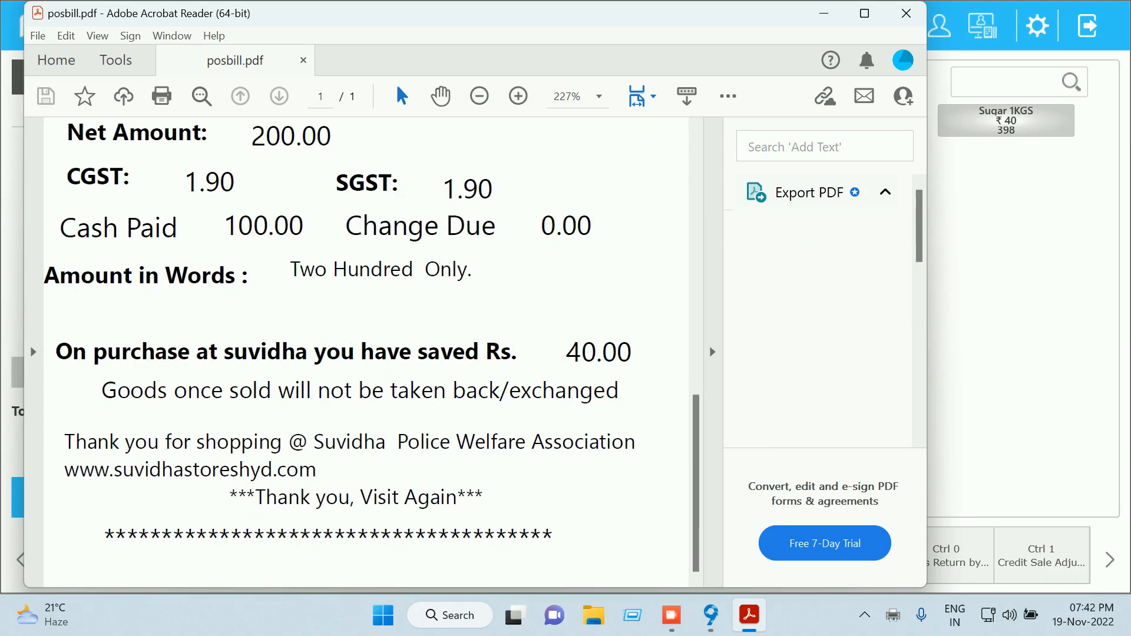
{"action": "scroll", "coordinate": [366, 352], "scroll_direction": "up", "scroll_amount": 12}
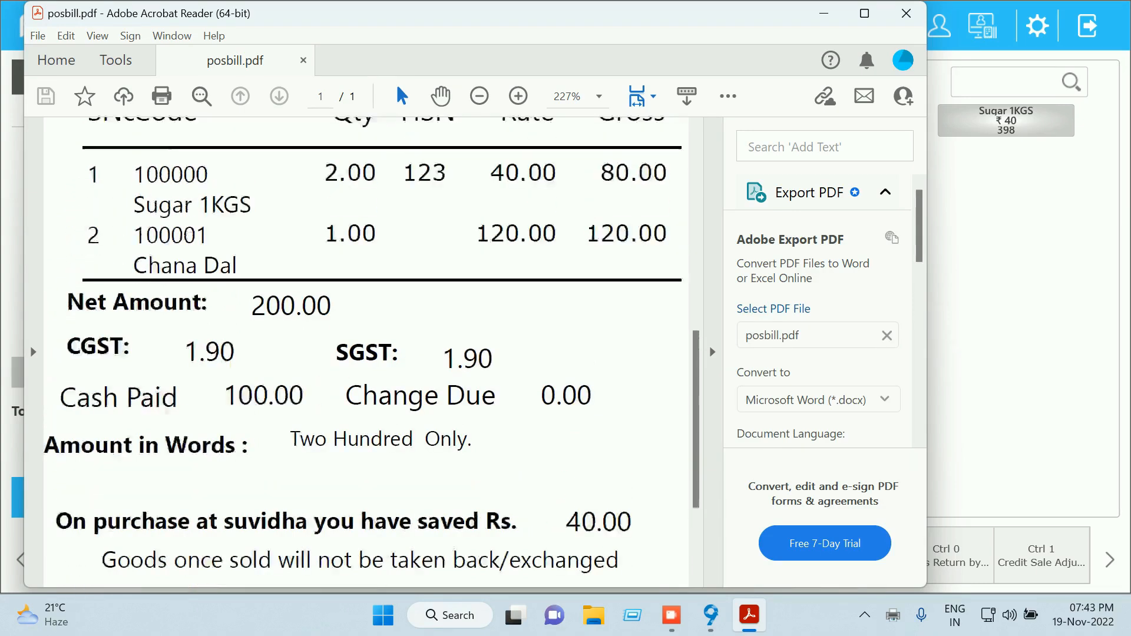
{"action": "scroll", "coordinate": [365, 352], "scroll_direction": "up", "scroll_amount": 12}
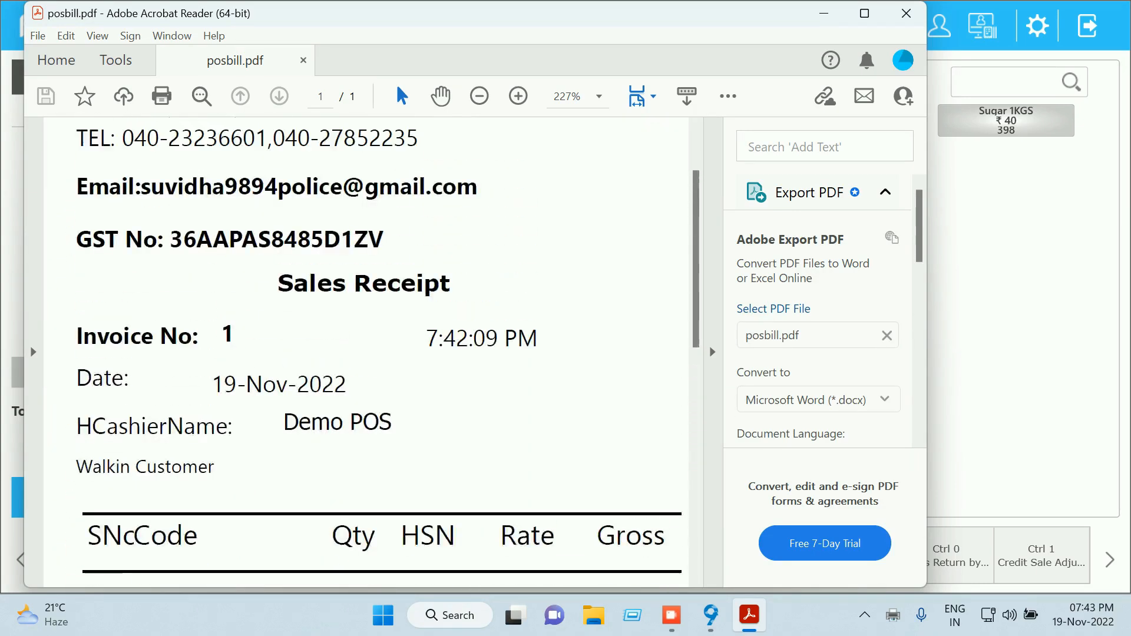
{"action": "scroll", "coordinate": [365, 351], "scroll_direction": "up", "scroll_amount": 3}
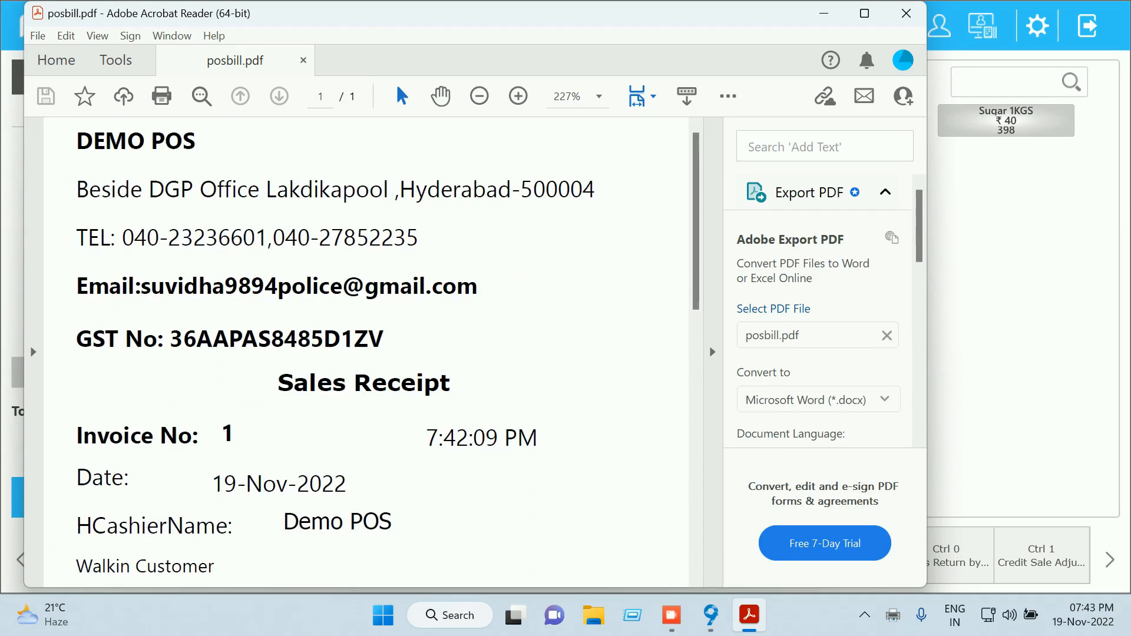
{"action": "left_click", "coordinate": [905, 13]}
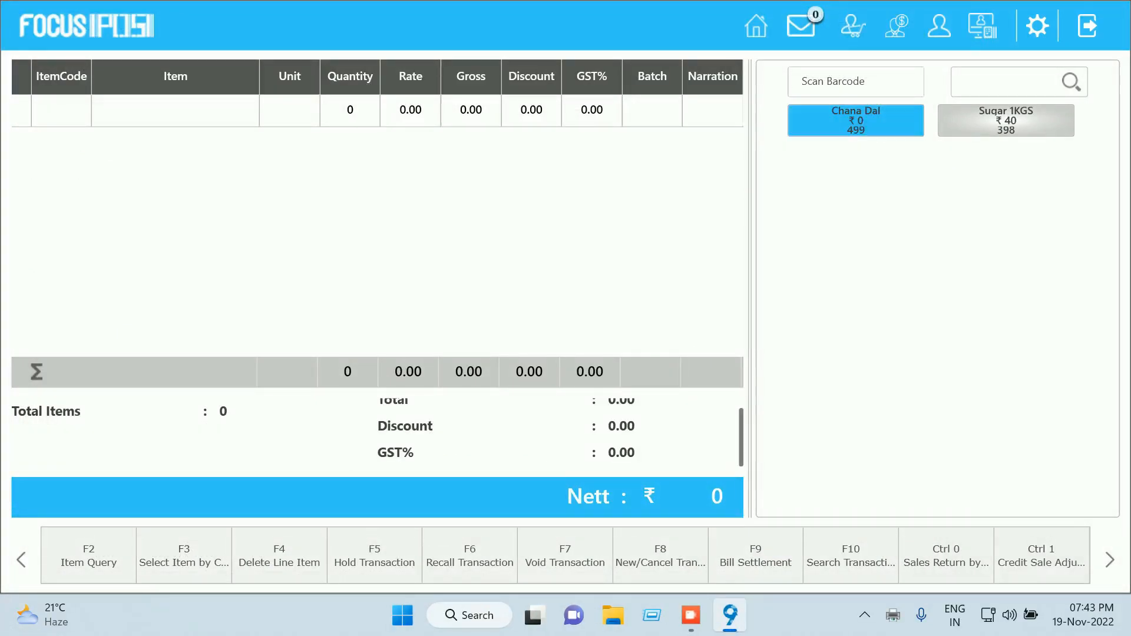
Add Chana Dal to the new bill at price 120 with quantity 2, for Nett 240
{"action": "left_click", "coordinate": [856, 121]}
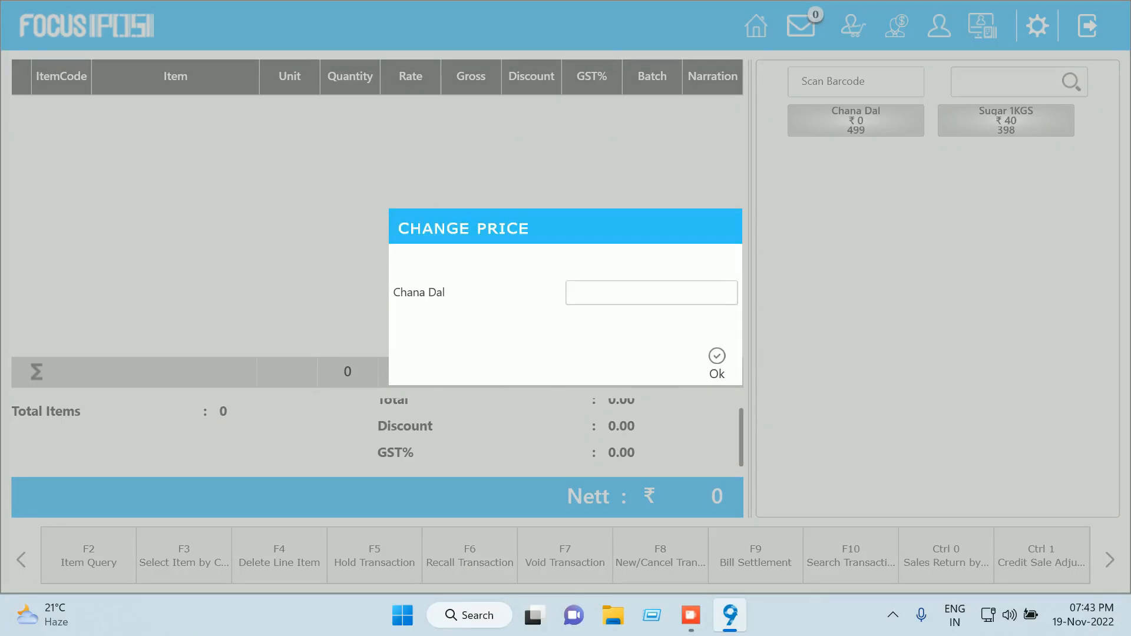
{"action": "type", "text": "120"}
{"action": "key", "text": "Return"}
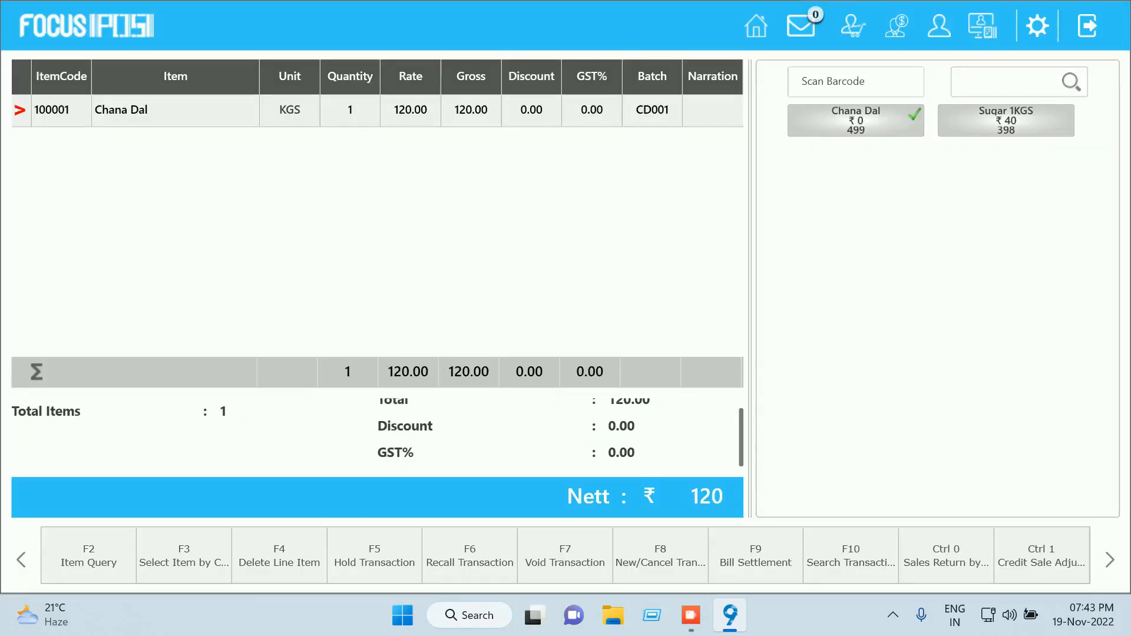
{"action": "type", "text": "2"}
{"action": "key", "text": "Return"}
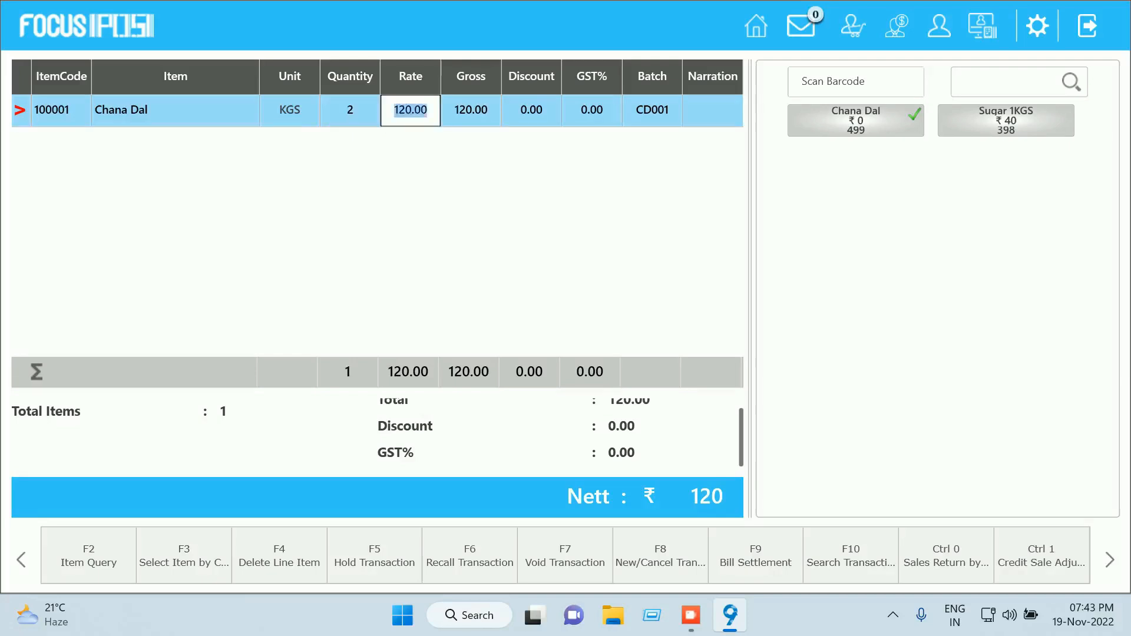
{"action": "key", "text": "Return"}
{"action": "key", "text": "Tab"}
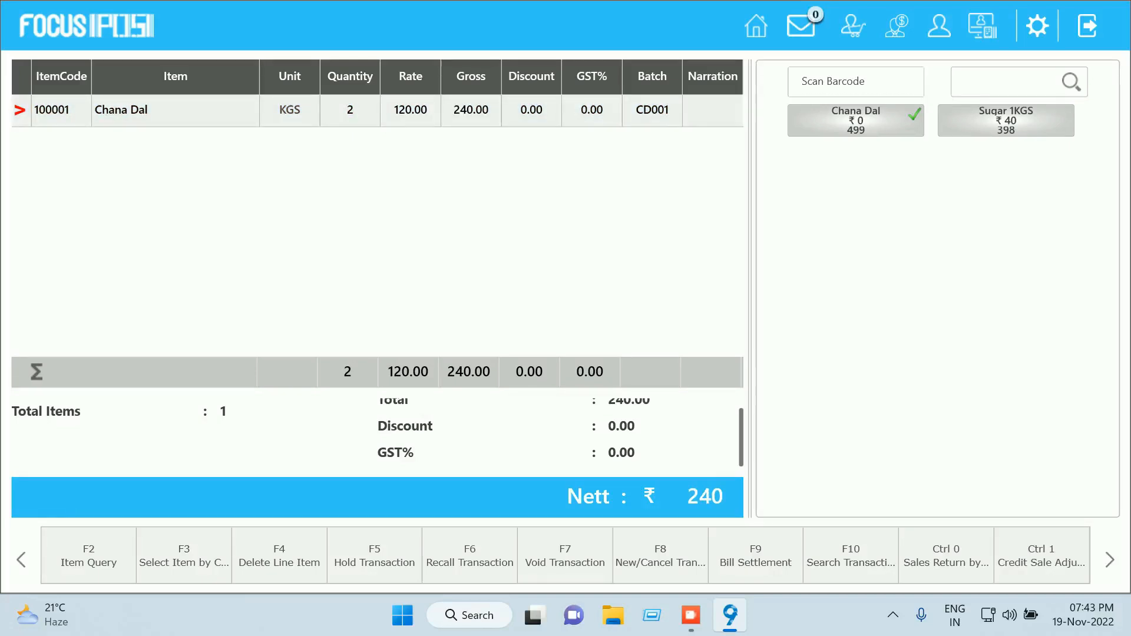
{"action": "key", "text": "F4"}
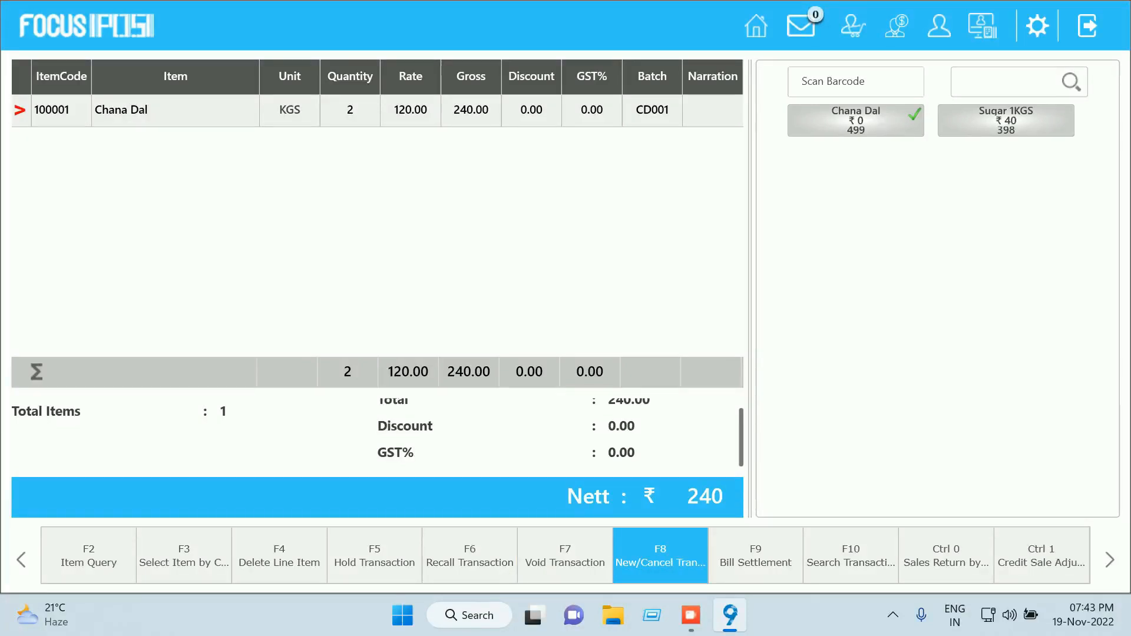
Browse the POS function sets and open Bill Settlement for the 240.00 bill
{"action": "left_click", "coordinate": [1110, 560]}
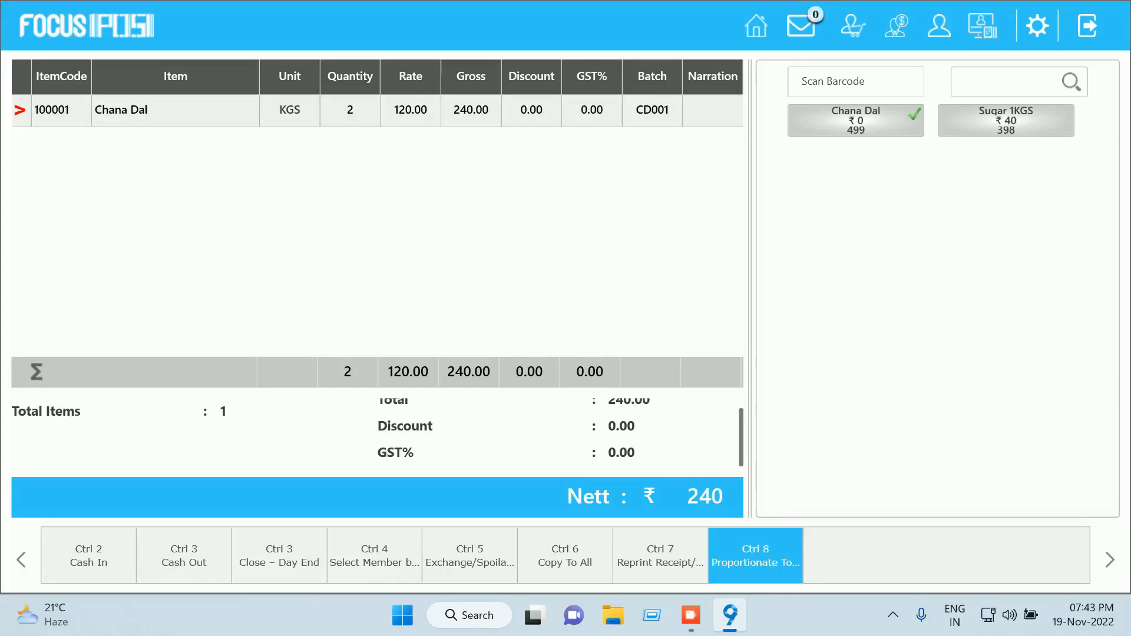
{"action": "left_click", "coordinate": [21, 560]}
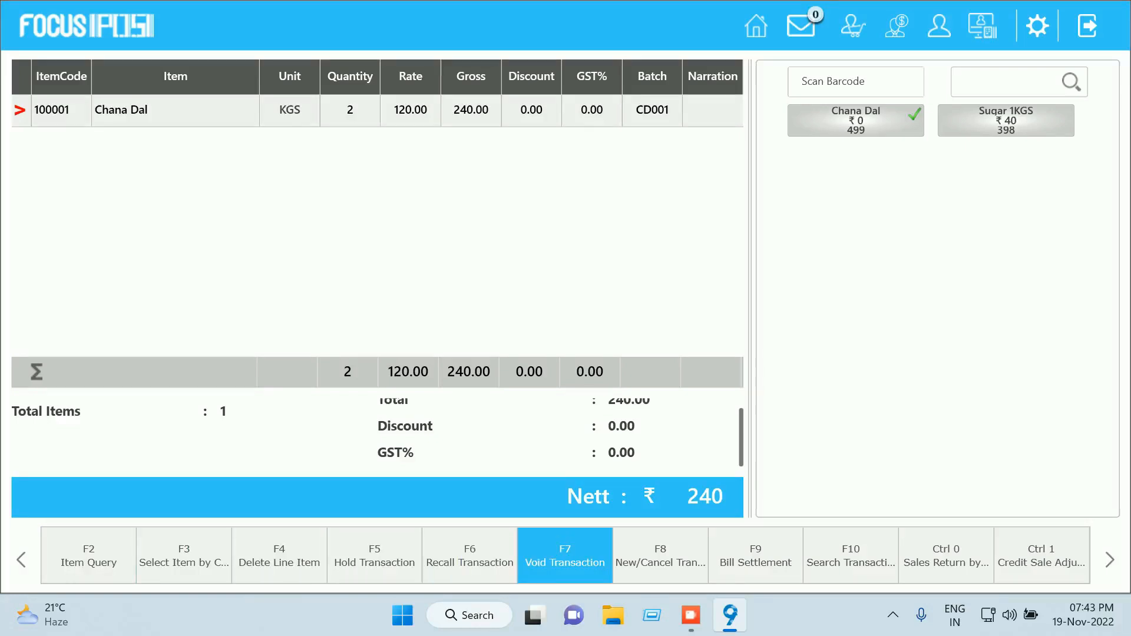
{"action": "key", "text": "F9"}
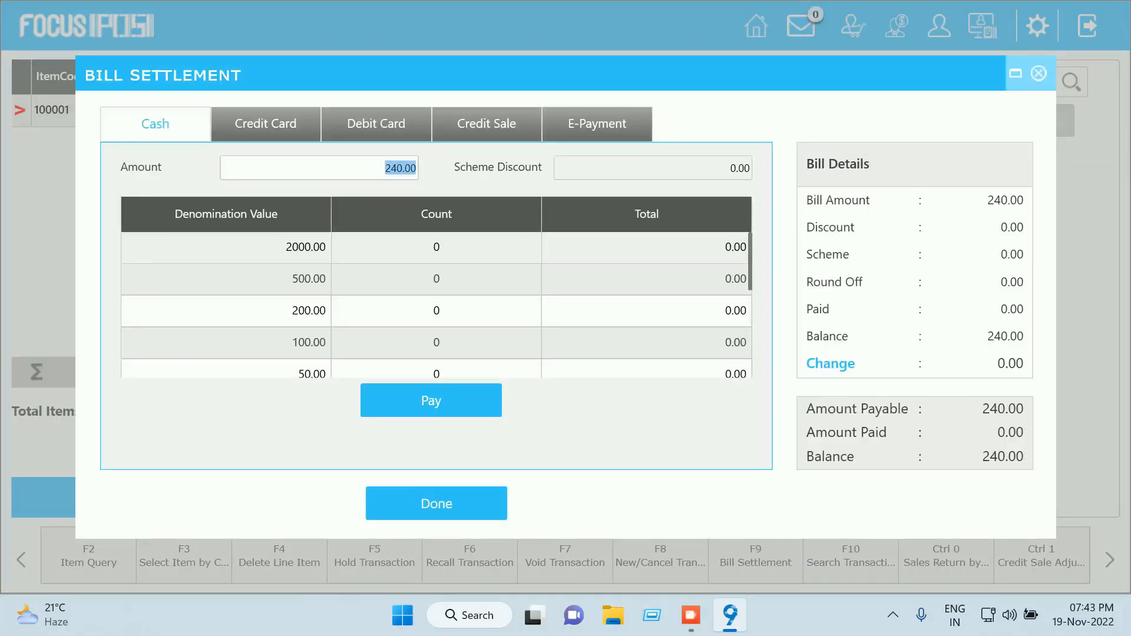
Settle the 240.00 bill in full with cash
{"action": "key", "text": "Return"}
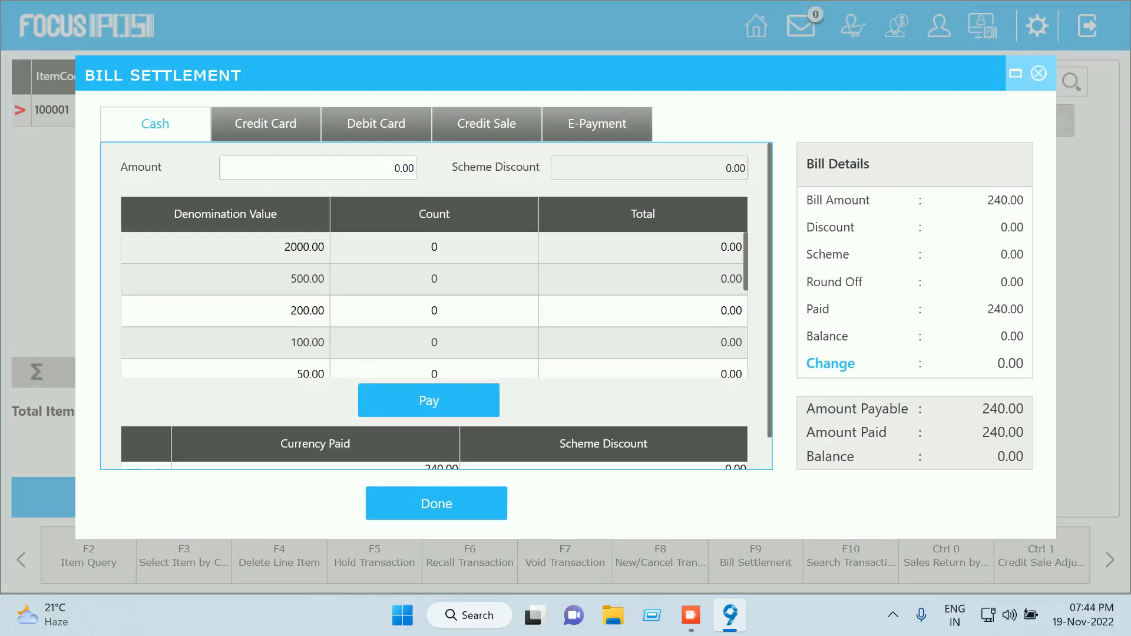
{"action": "scroll", "coordinate": [434, 305], "scroll_direction": "down", "scroll_amount": 5}
{"action": "left_click", "coordinate": [437, 504]}
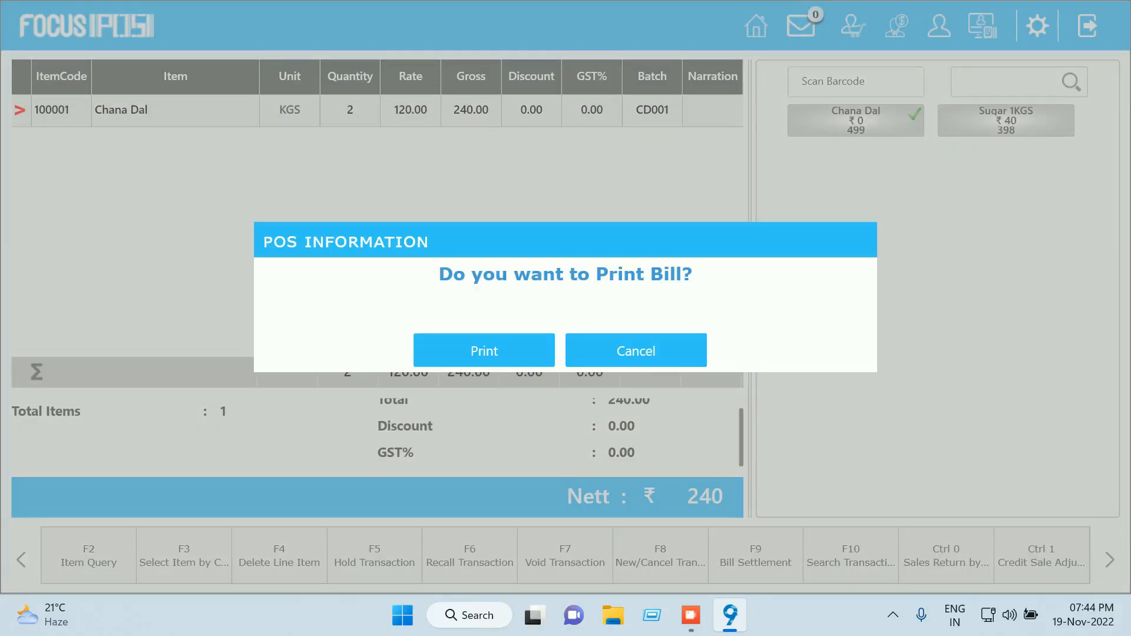
Print the receipt and save it as a PDF named posbill02
{"action": "left_click", "coordinate": [484, 351]}
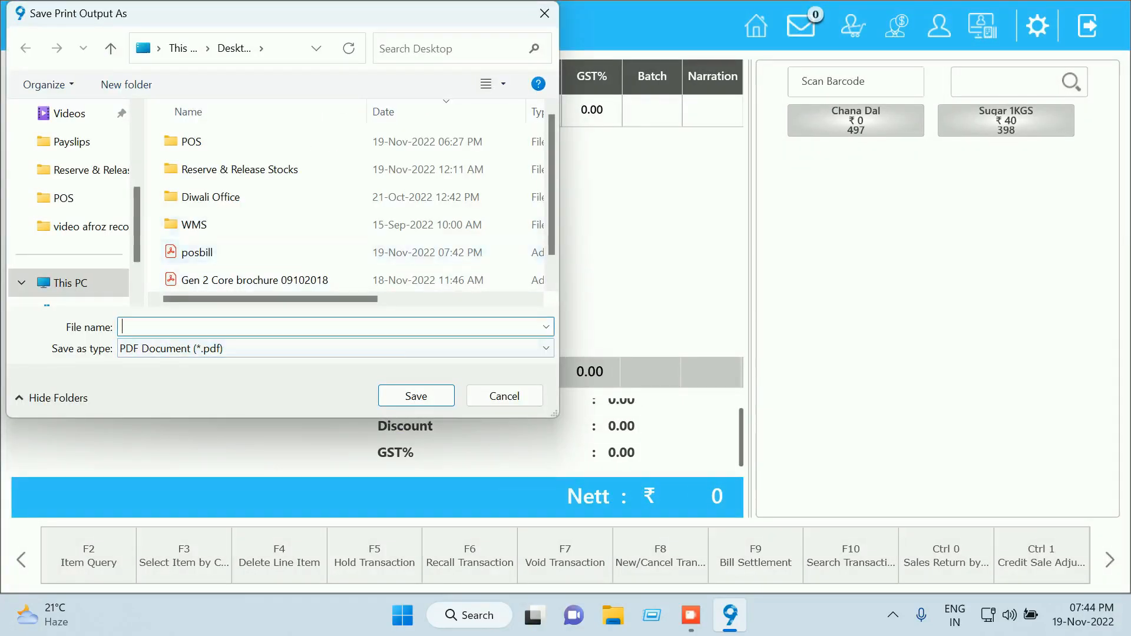
{"action": "left_click", "coordinate": [253, 252]}
{"action": "left_click", "coordinate": [254, 327]}
{"action": "left_click", "coordinate": [155, 327]}
{"action": "type", "text": "02"}
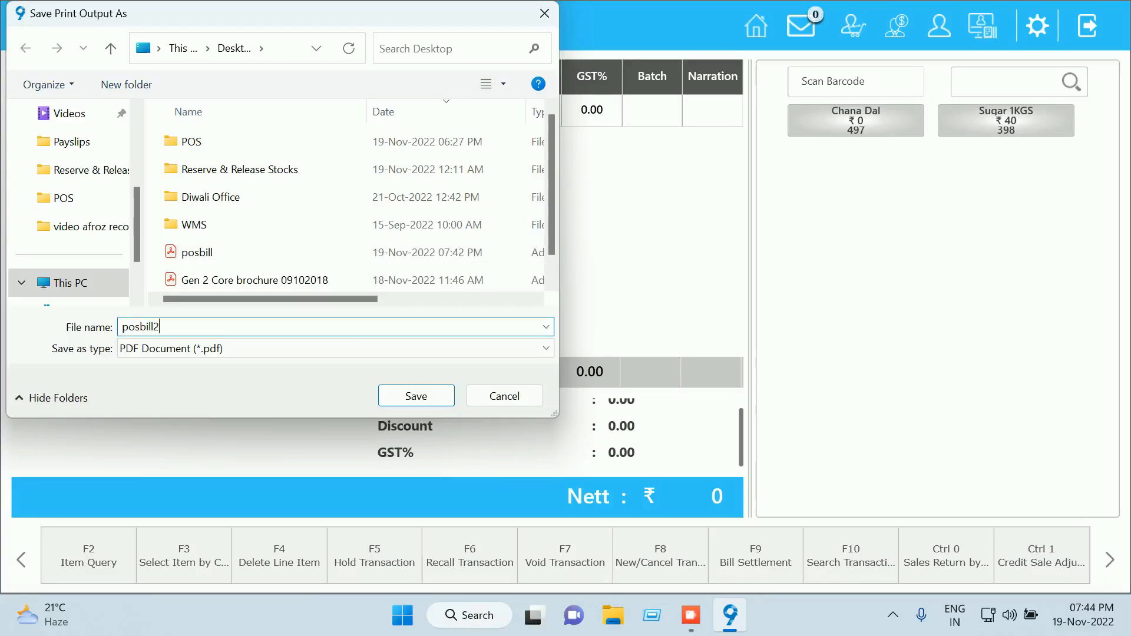
{"action": "left_click", "coordinate": [416, 396]}
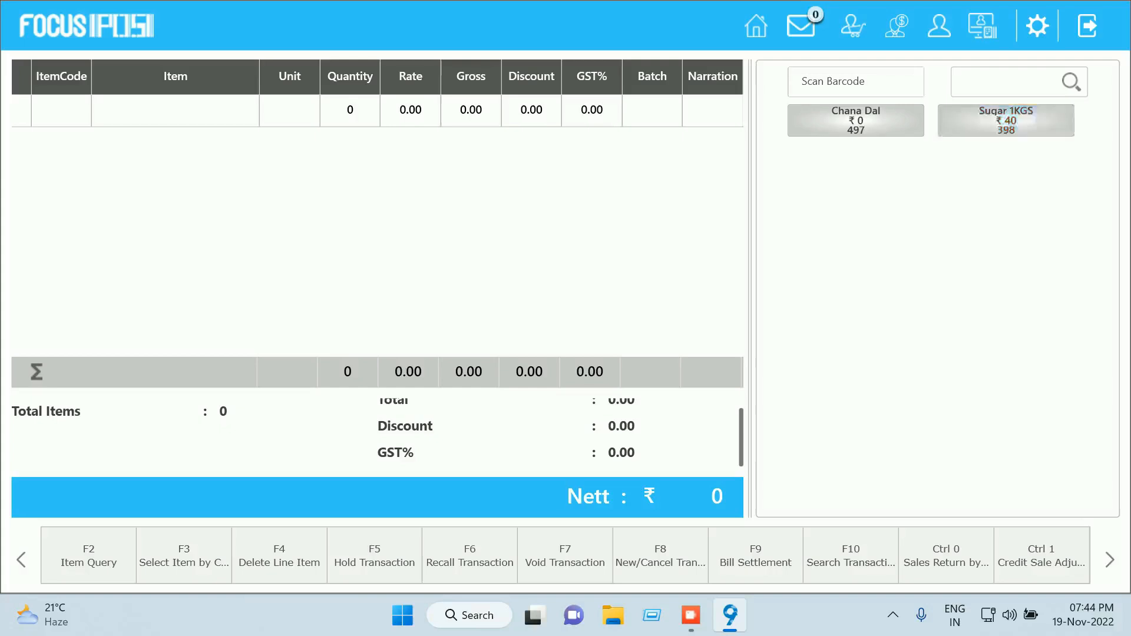
Log out of the POS screen, choosing No on the Day End prompt
{"action": "left_click", "coordinate": [1037, 25]}
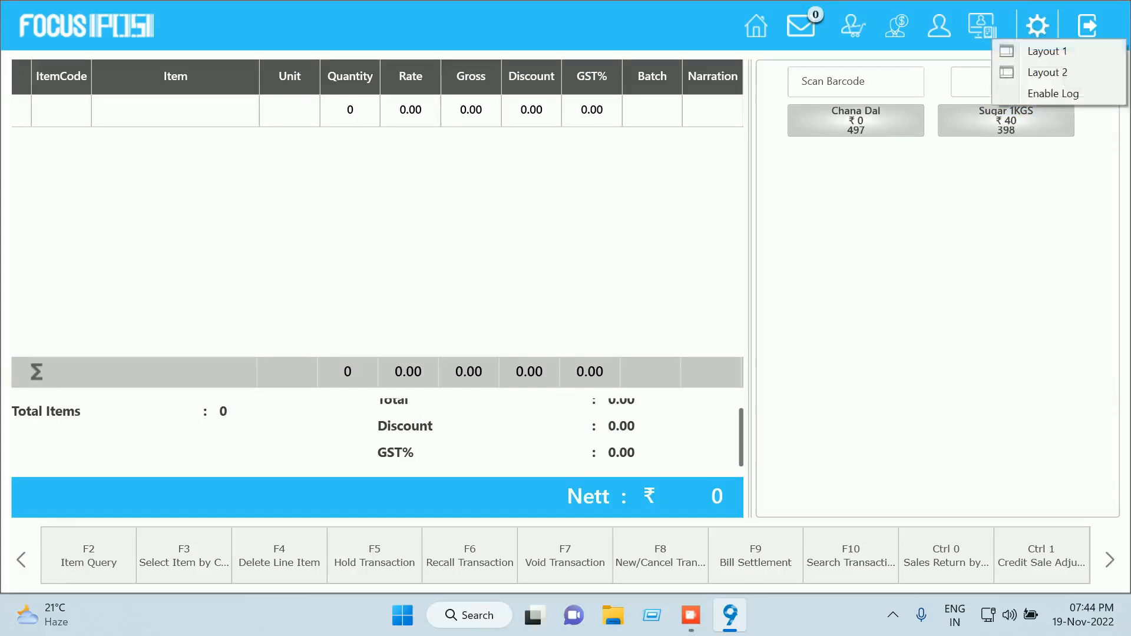
{"action": "left_click", "coordinate": [1088, 26]}
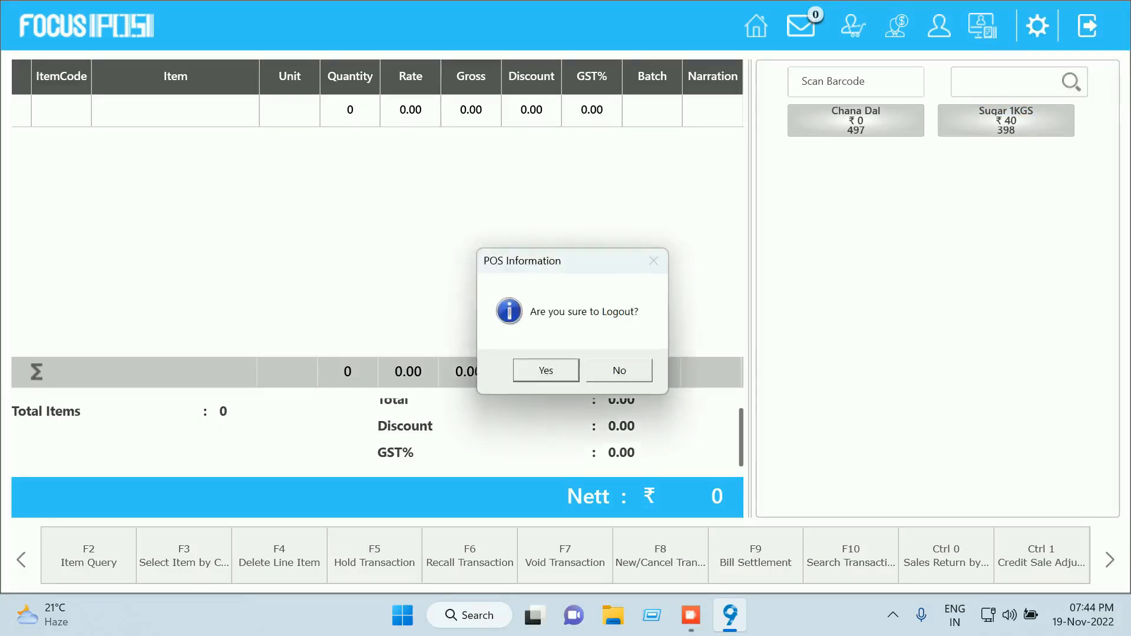
{"action": "key", "text": "Return"}
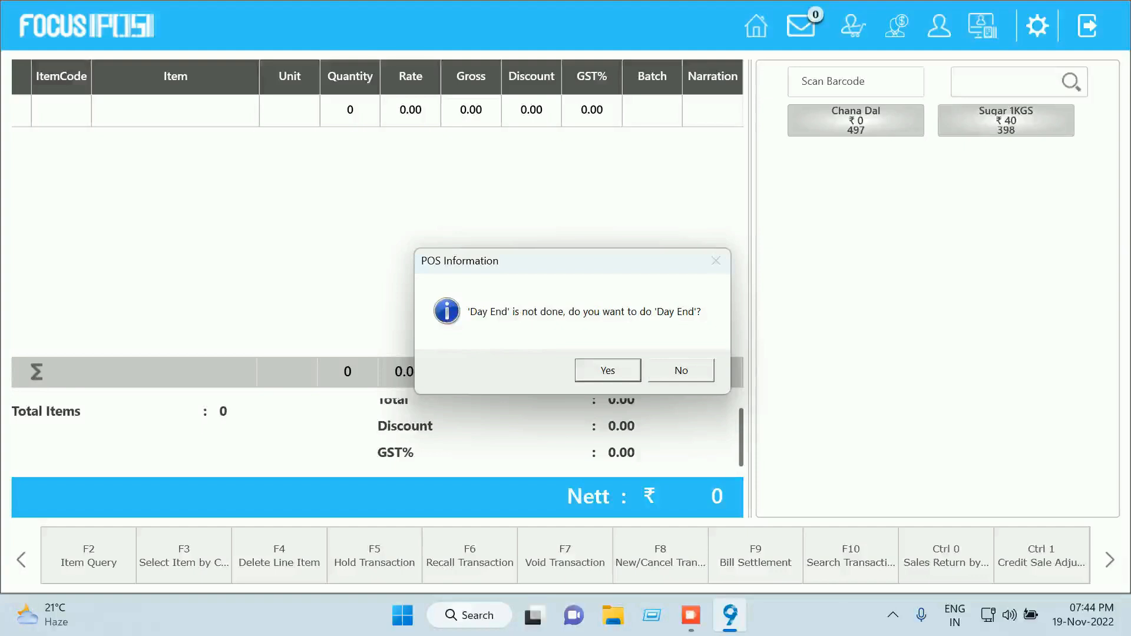
{"action": "left_click", "coordinate": [681, 371]}
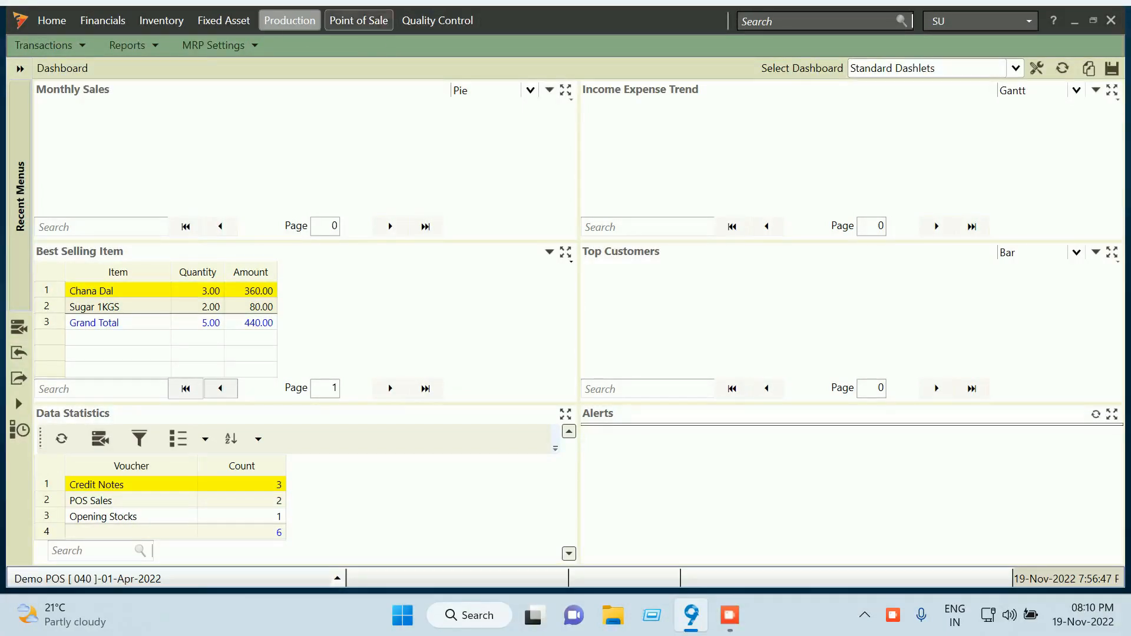
Open Point of Sale Customization from Main Screen and load the Default Template
{"action": "left_click", "coordinate": [47, 45]}
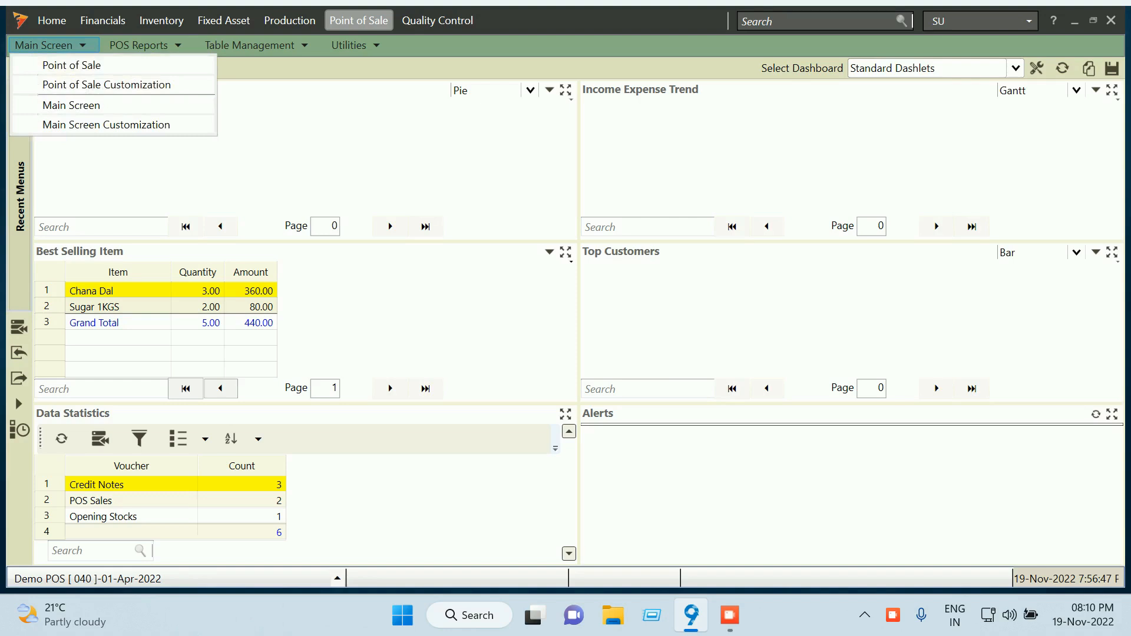
{"action": "left_click", "coordinate": [107, 85]}
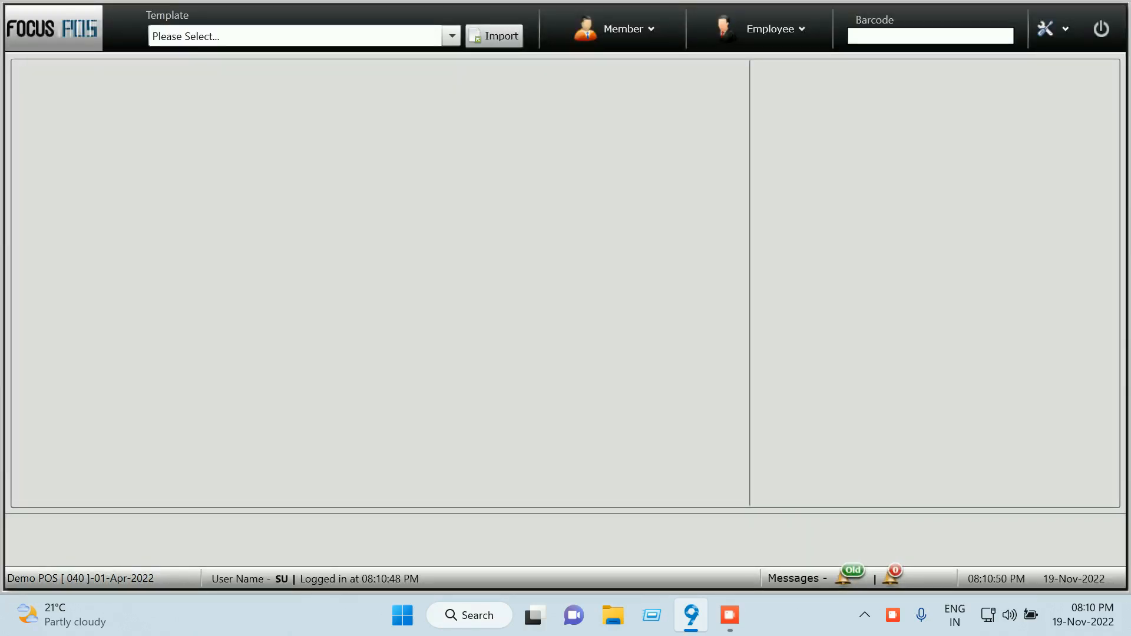
{"action": "left_click", "coordinate": [451, 36]}
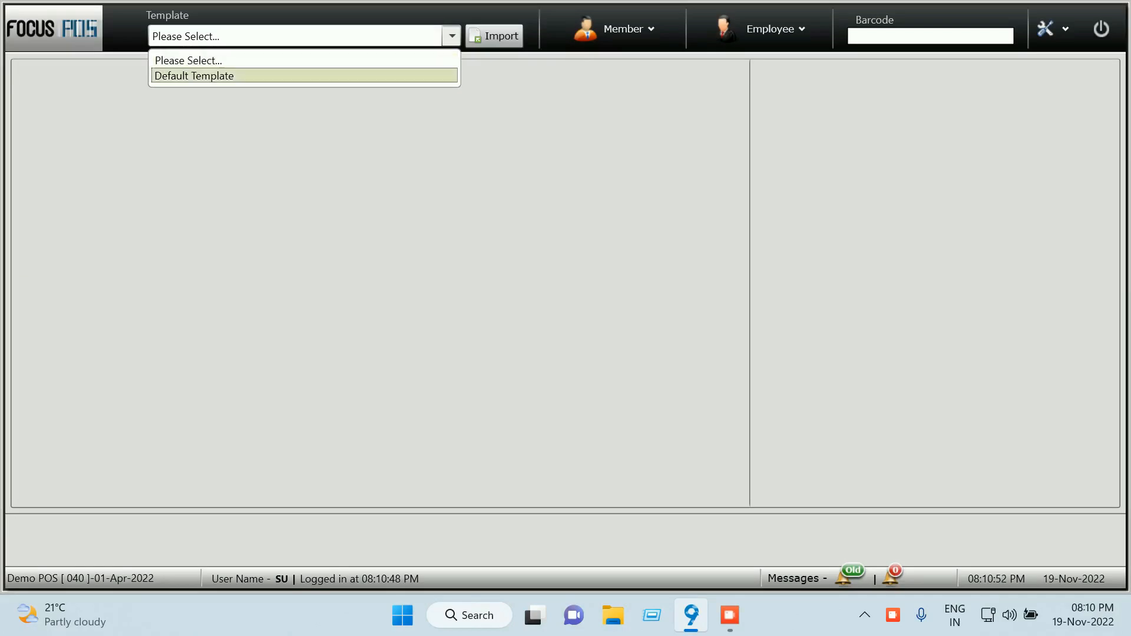
{"action": "left_click", "coordinate": [194, 76]}
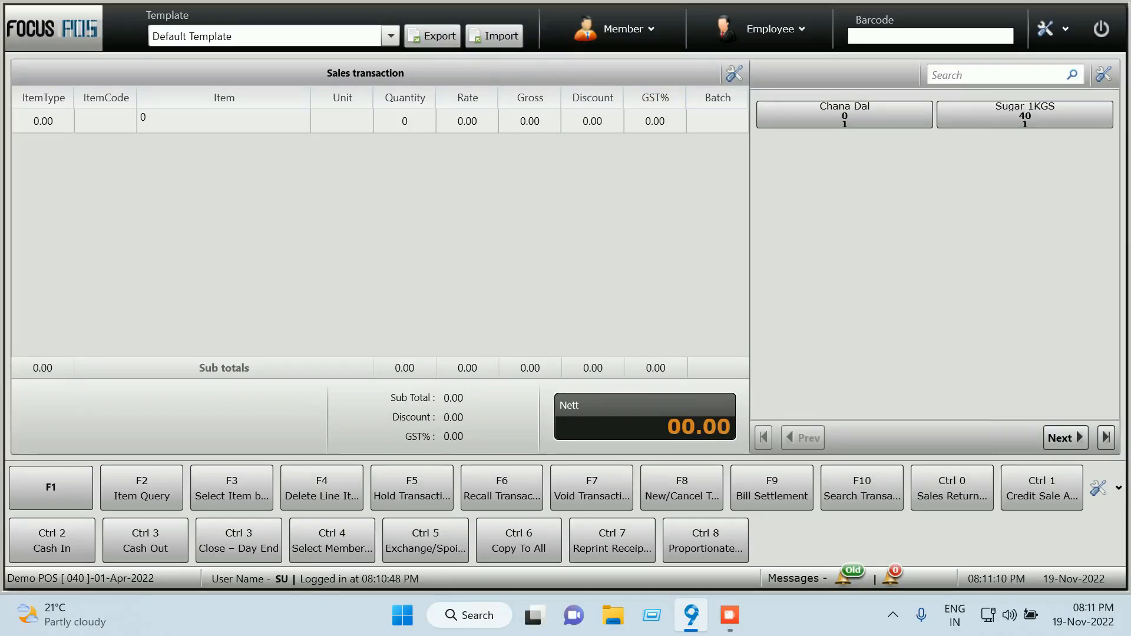
Open Body Panel Customization and load the Discount line field for editing
{"action": "left_click", "coordinate": [733, 73]}
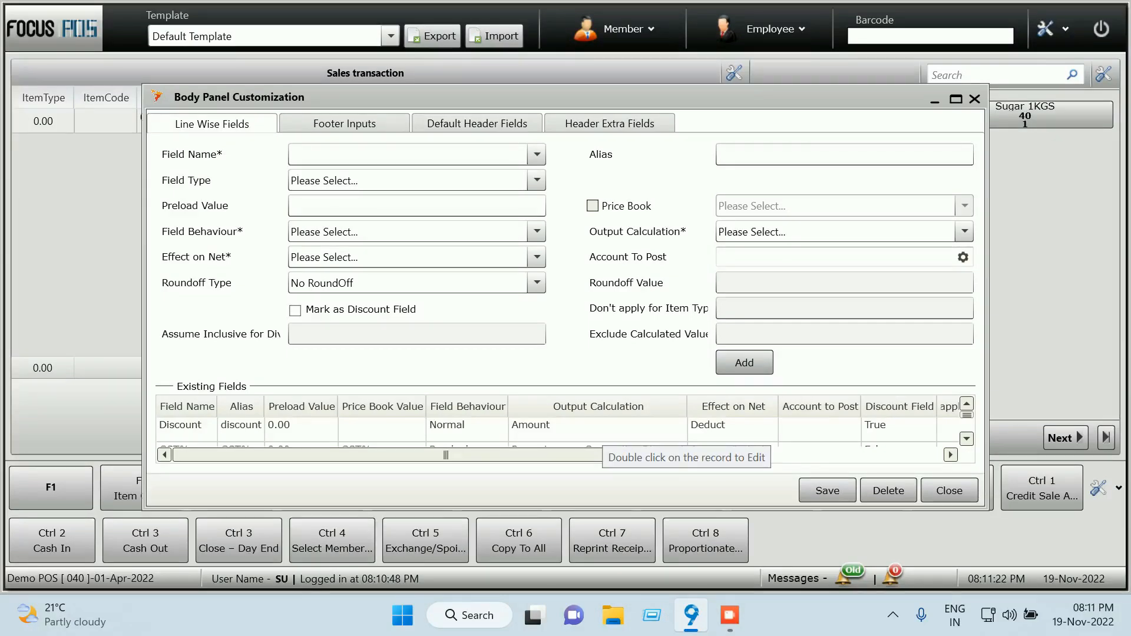
{"action": "double_click", "coordinate": [601, 428]}
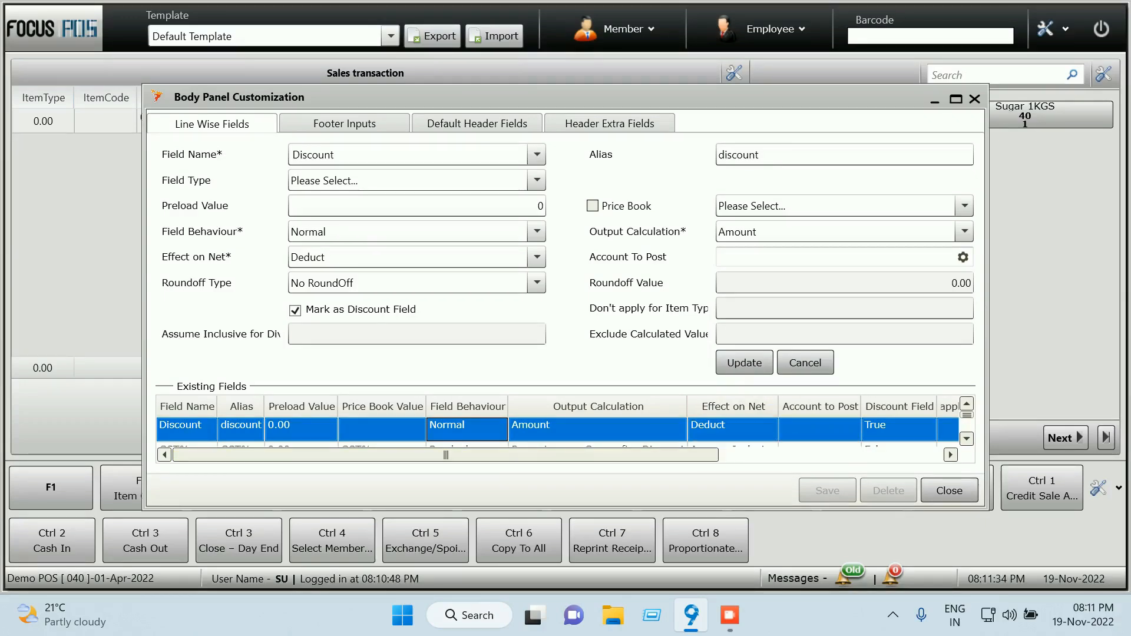
{"action": "left_click_drag", "start_coordinate": [678, 455], "coordinate": [705, 455]}
{"action": "left_click", "coordinate": [701, 430]}
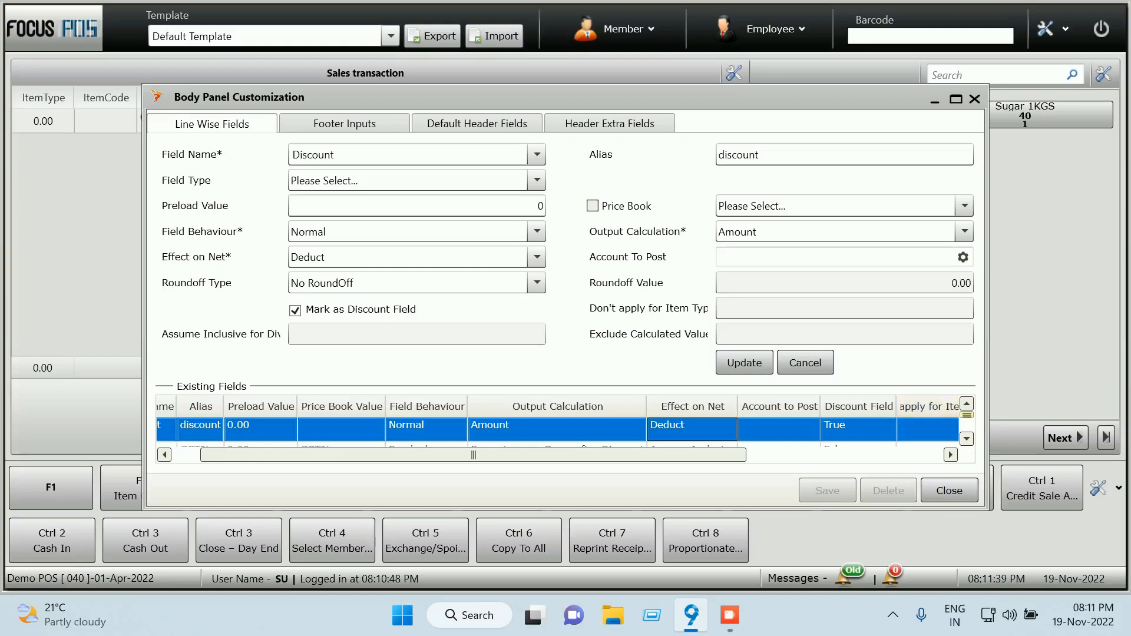
{"action": "left_click_drag", "start_coordinate": [967, 415], "coordinate": [967, 421]}
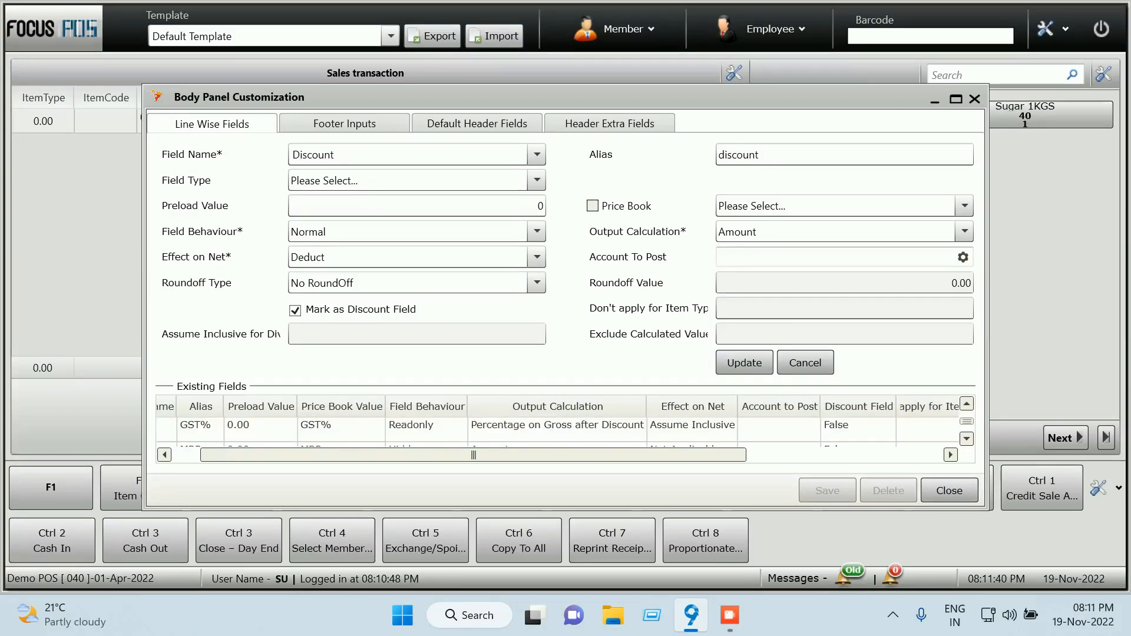
{"action": "left_click_drag", "start_coordinate": [689, 455], "coordinate": [662, 455]}
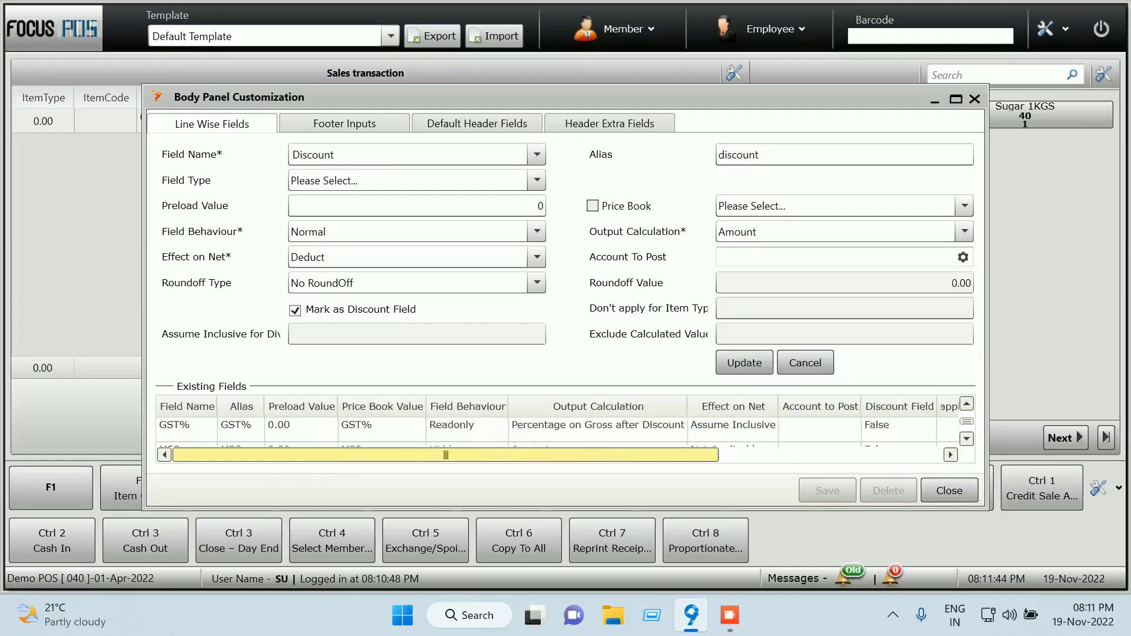
{"action": "left_click", "coordinate": [966, 438]}
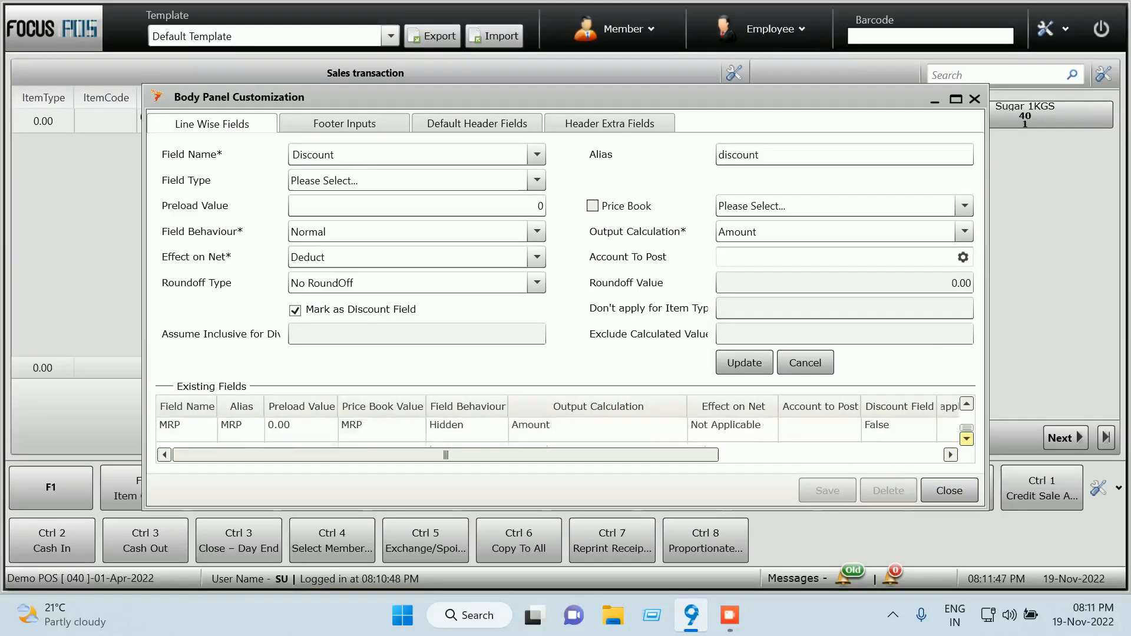
Keep the MRP field linked to the MRP price book, then cancel to clear the form
{"action": "left_click", "coordinate": [466, 429]}
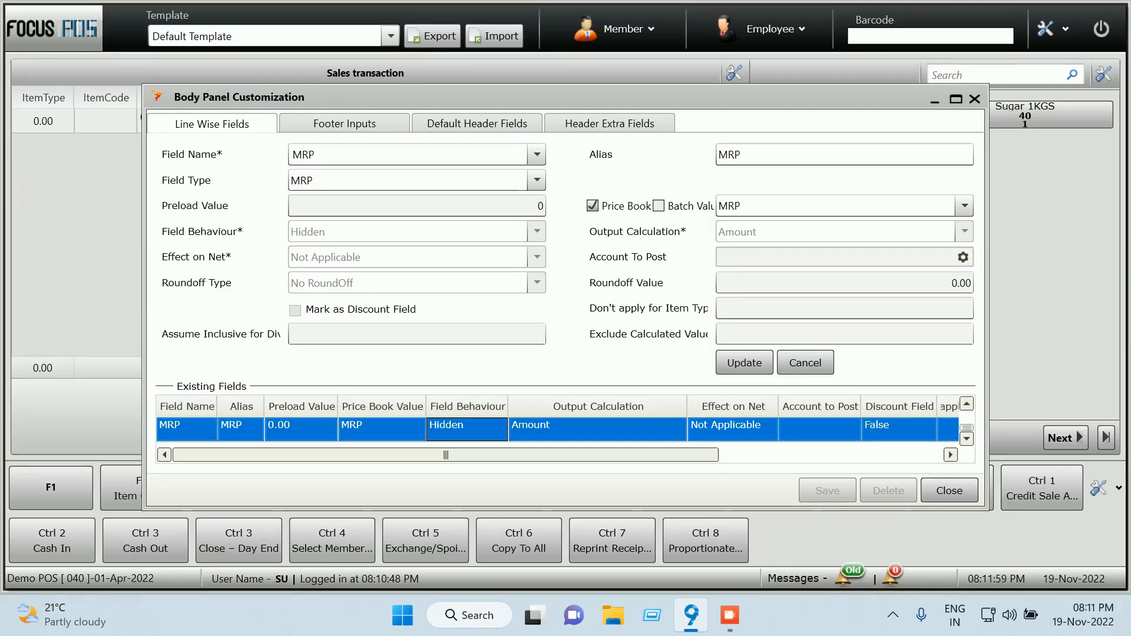
{"action": "left_click", "coordinate": [592, 205]}
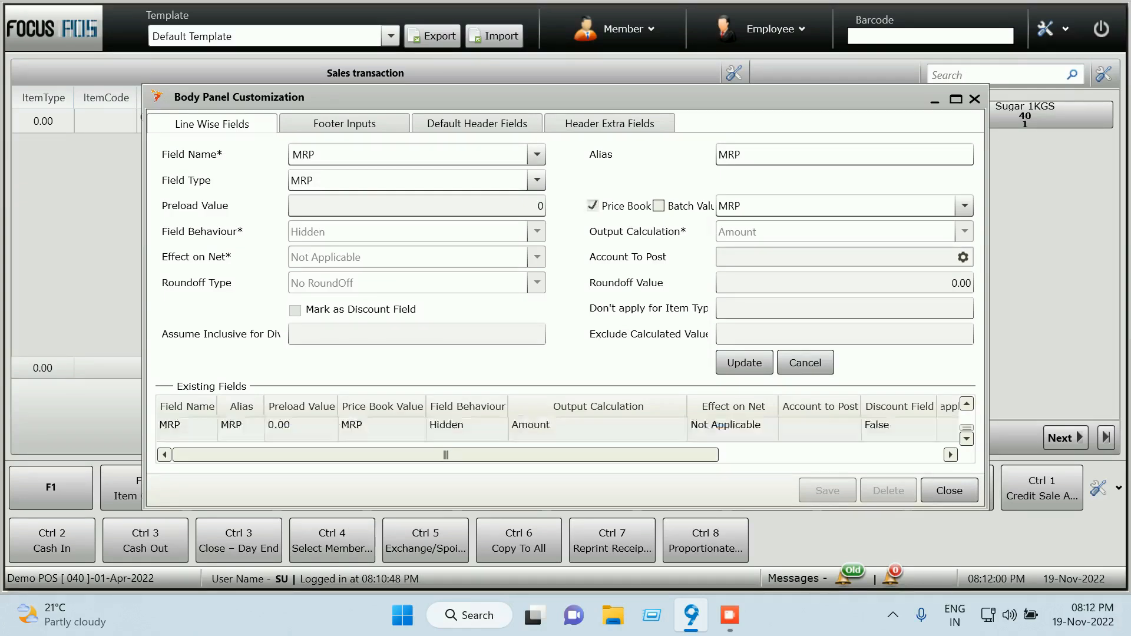
{"action": "left_click", "coordinate": [591, 205]}
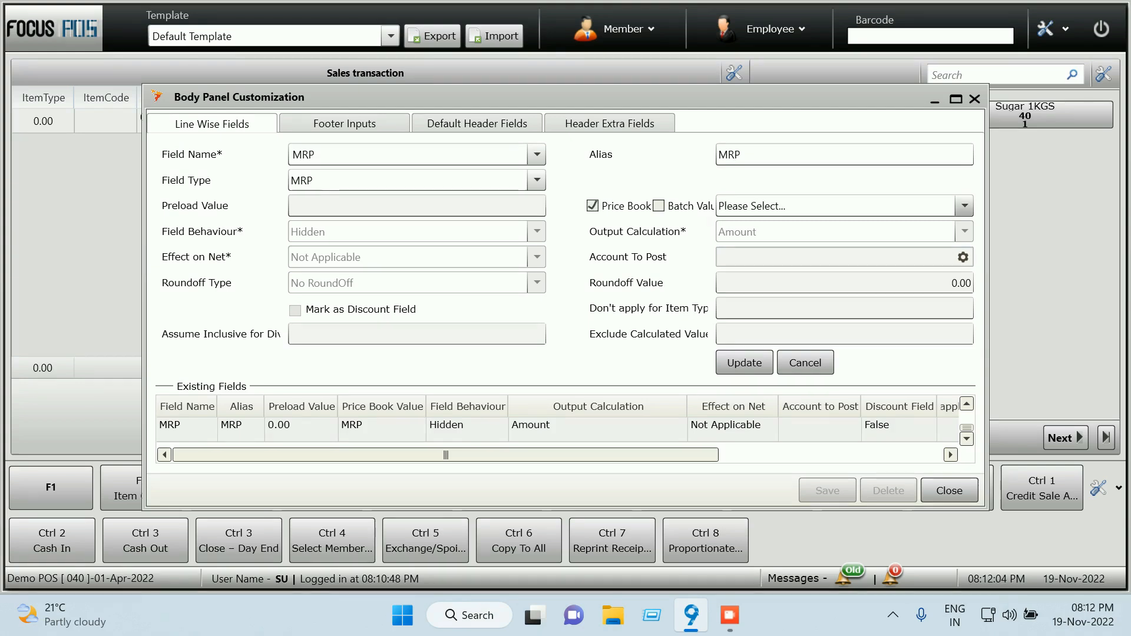
{"action": "left_click", "coordinate": [964, 205]}
{"action": "left_click", "coordinate": [734, 246]}
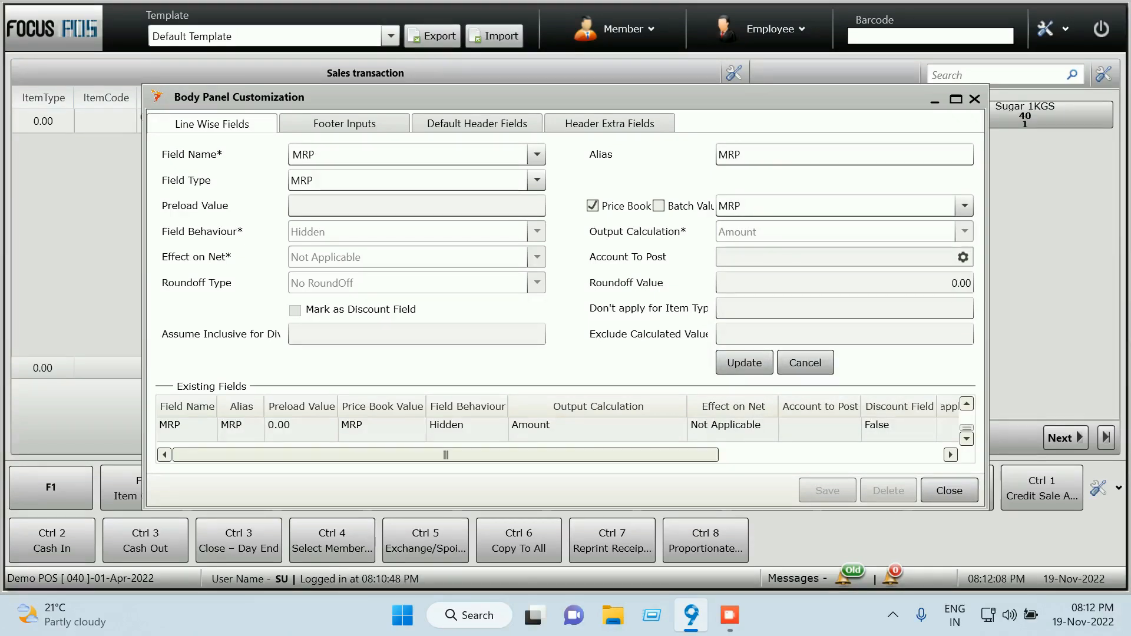
{"action": "left_click", "coordinate": [743, 362]}
{"action": "scroll", "coordinate": [669, 426], "scroll_direction": "up", "scroll_amount": 3}
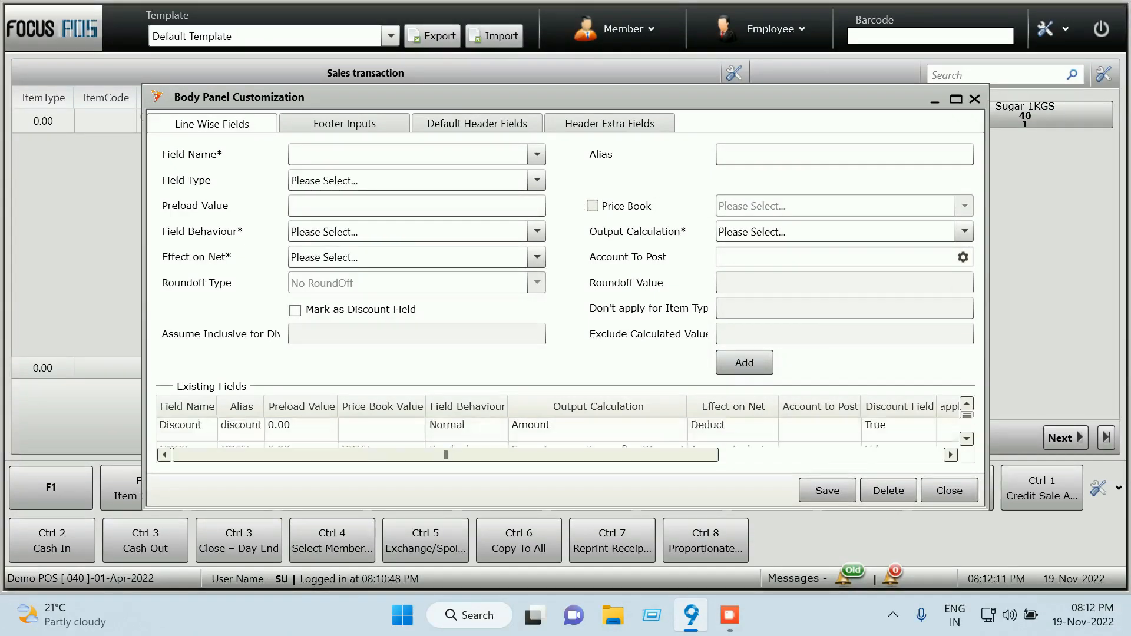
Update the Discount field with Price Book off, Amount output and its field type unchanged
{"action": "left_click", "coordinate": [669, 426]}
{"action": "double_click", "coordinate": [669, 426]}
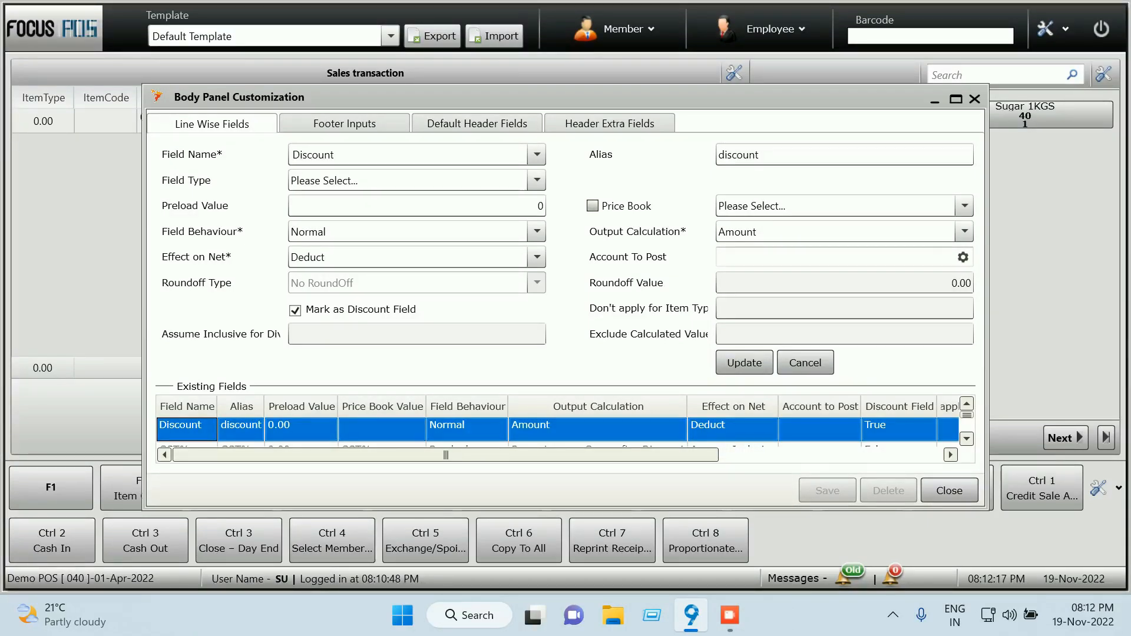
{"action": "left_click", "coordinate": [593, 205]}
{"action": "left_click", "coordinate": [964, 205]}
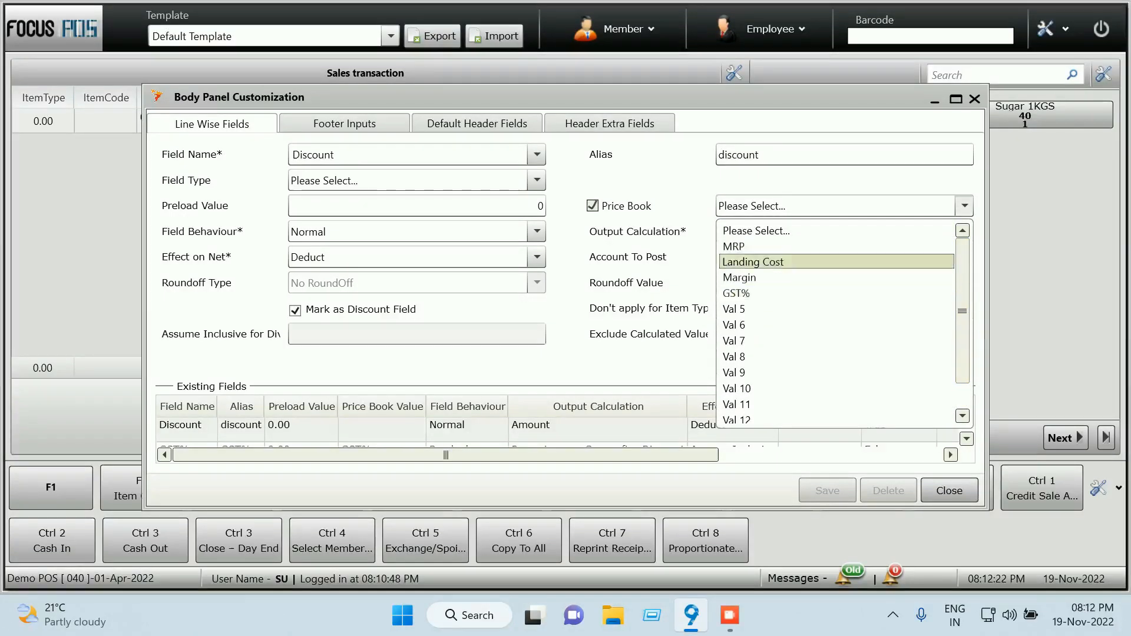
{"action": "left_click", "coordinate": [756, 231]}
{"action": "left_click", "coordinate": [593, 205]}
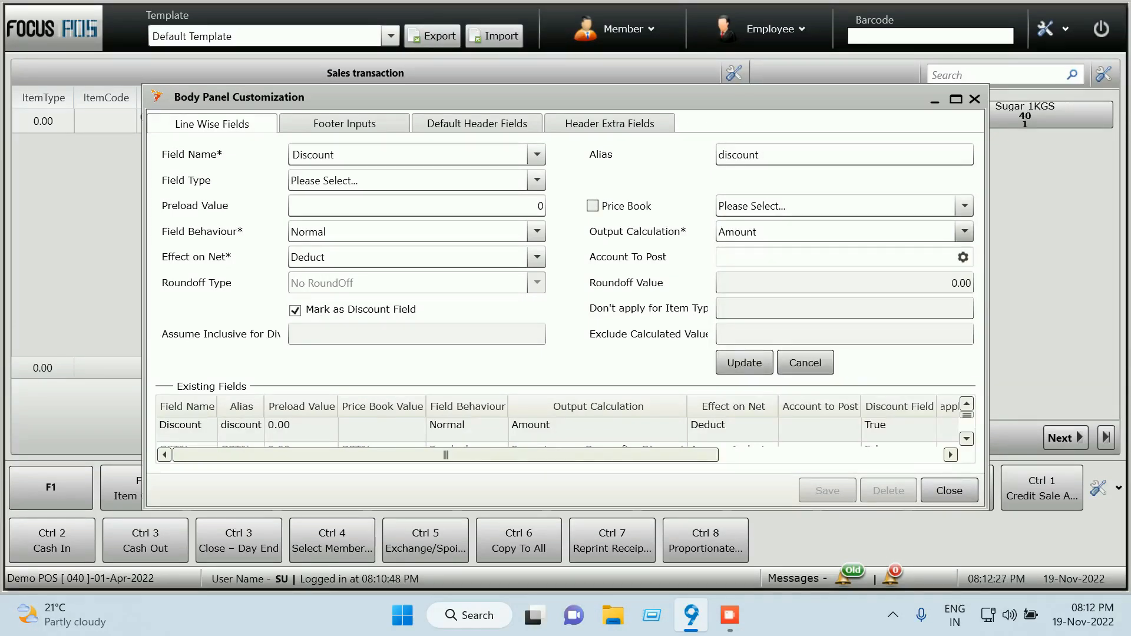
{"action": "left_click", "coordinate": [964, 232]}
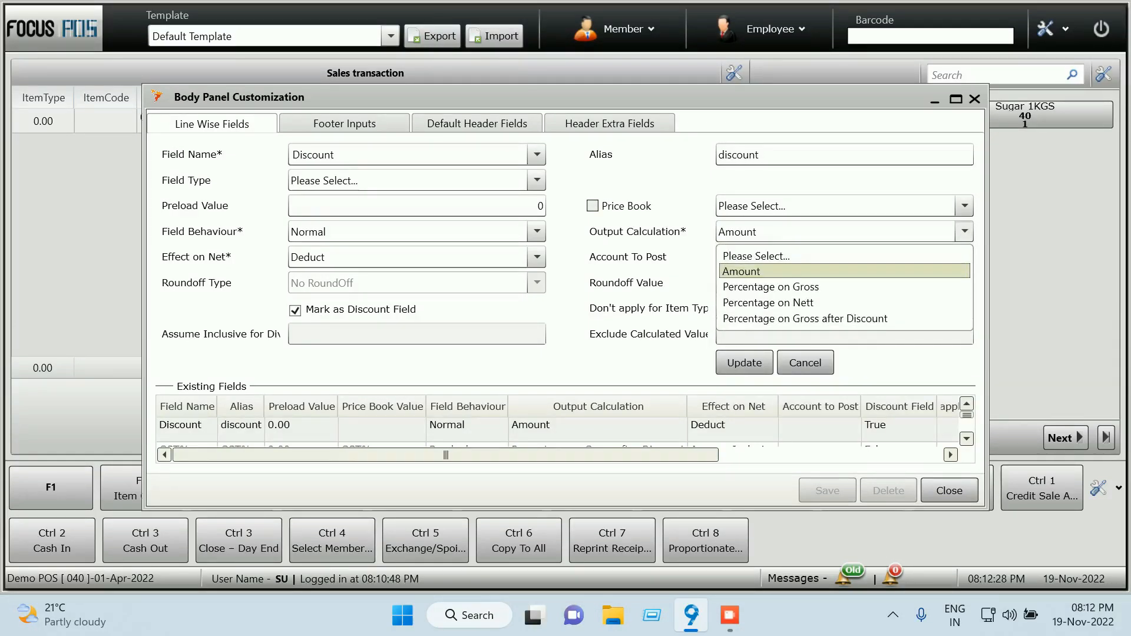
{"action": "left_click", "coordinate": [964, 231]}
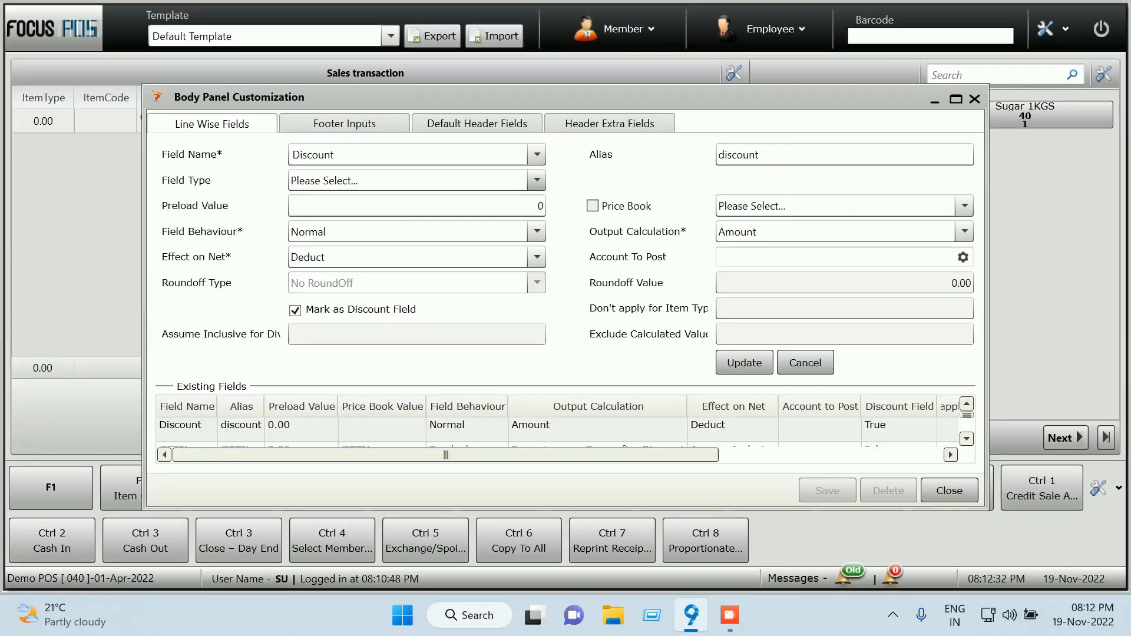
{"action": "left_click", "coordinate": [537, 180]}
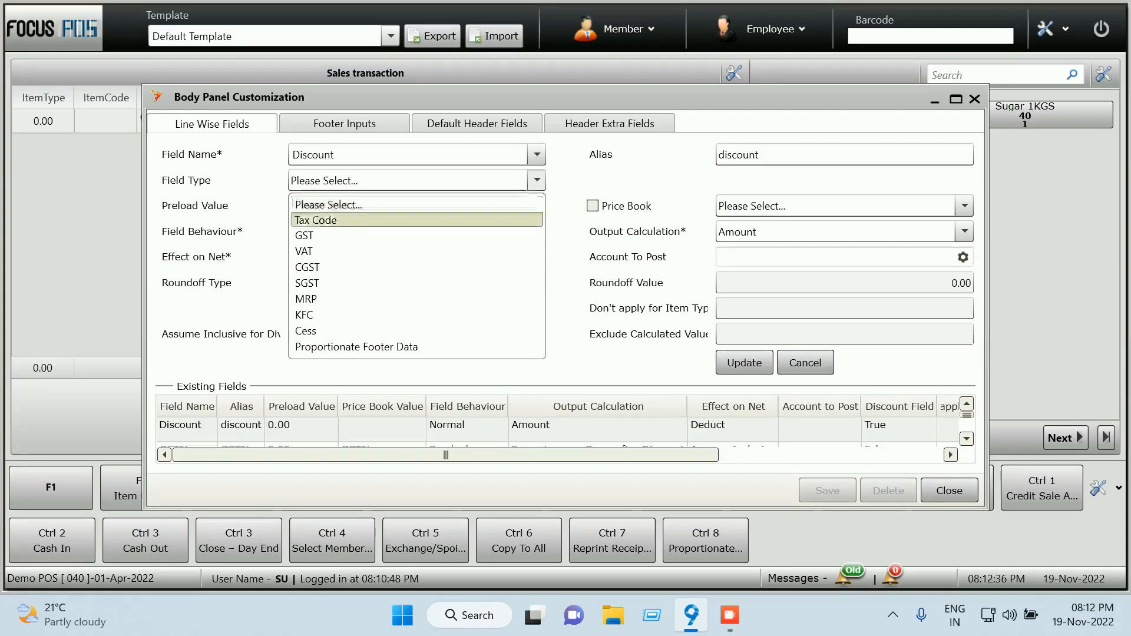
{"action": "left_click", "coordinate": [416, 204]}
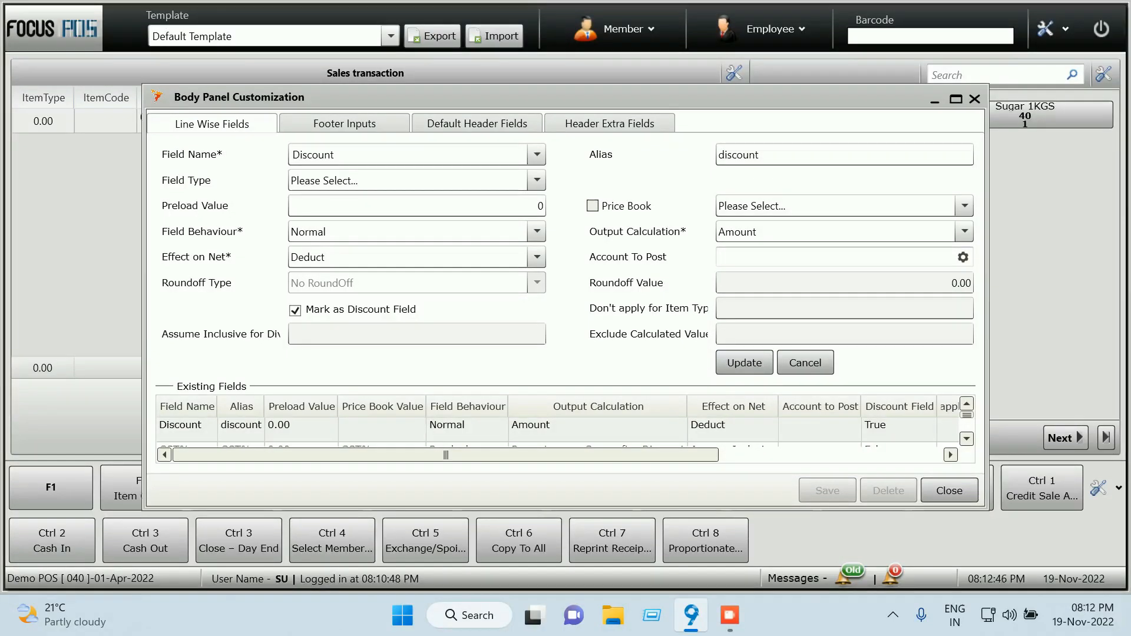
{"action": "left_click", "coordinate": [744, 363]}
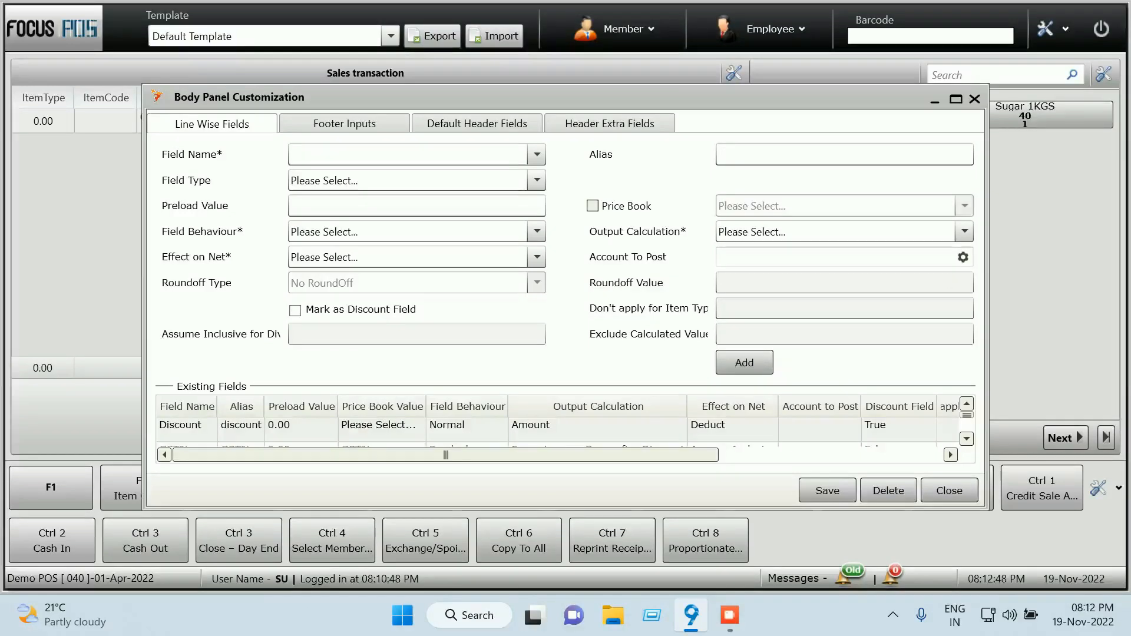
Maximize the Body Panel Customization window to full screen
{"action": "mouse_move", "coordinate": [967, 415]}
{"action": "left_mouse_down"}
{"action": "mouse_move", "coordinate": [966, 428]}
{"action": "mouse_move", "coordinate": [967, 416]}
{"action": "left_mouse_up"}
{"action": "scroll", "coordinate": [565, 430], "scroll_direction": "down", "scroll_amount": 1}
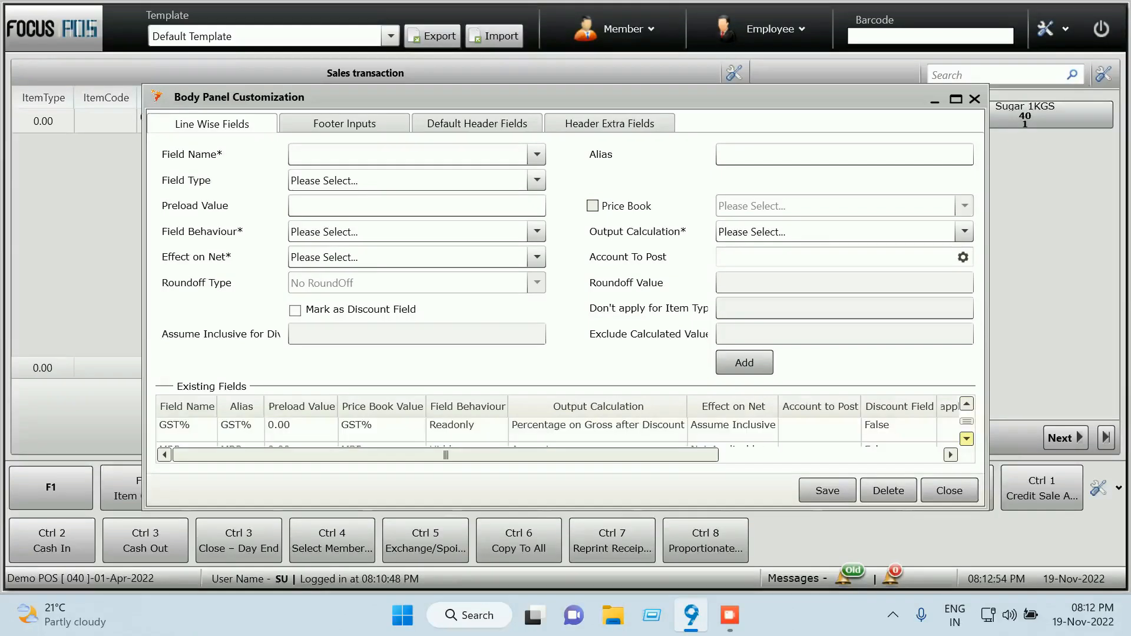
{"action": "left_click", "coordinate": [956, 98]}
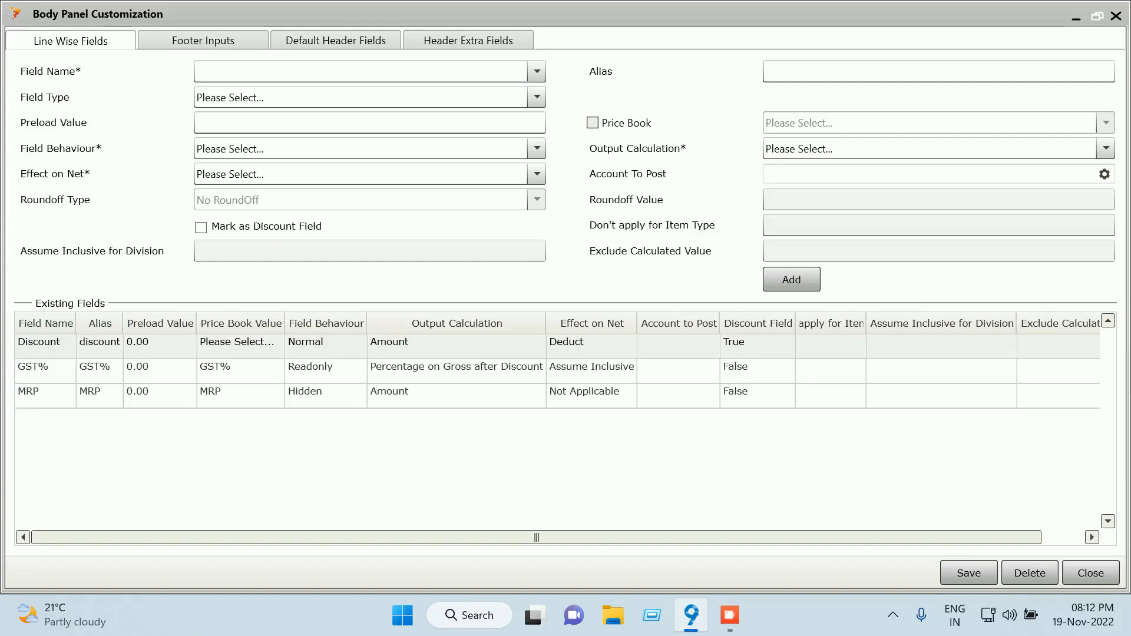
Make GST% Readonly with price book GST% and Percentage on Gross after Discount output
{"action": "double_click", "coordinate": [99, 371]}
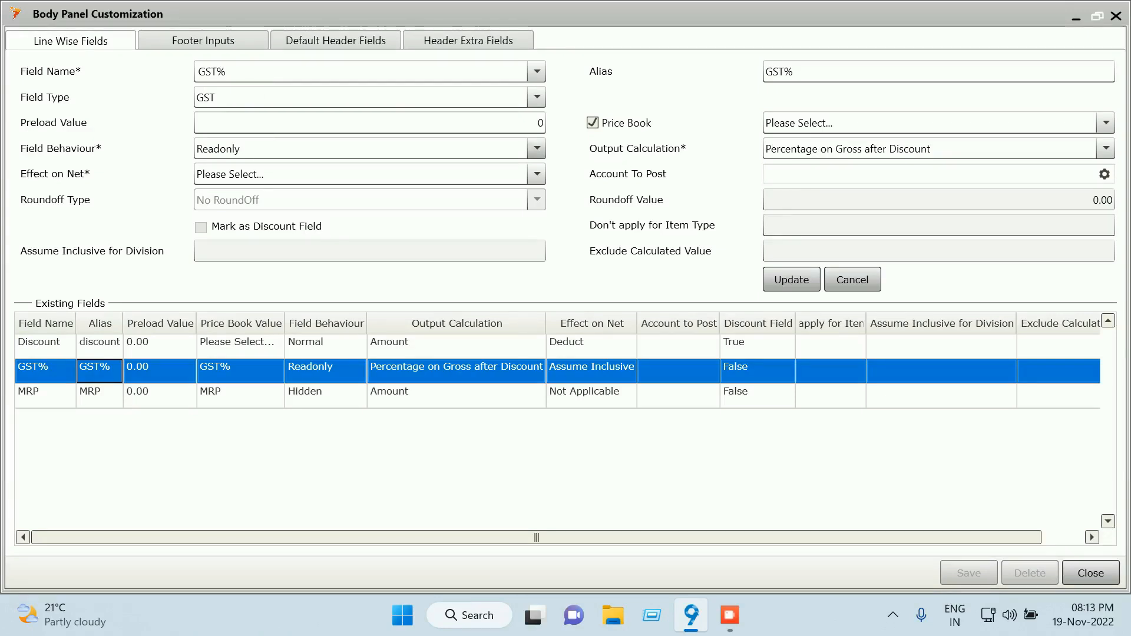
{"action": "left_click", "coordinate": [536, 148]}
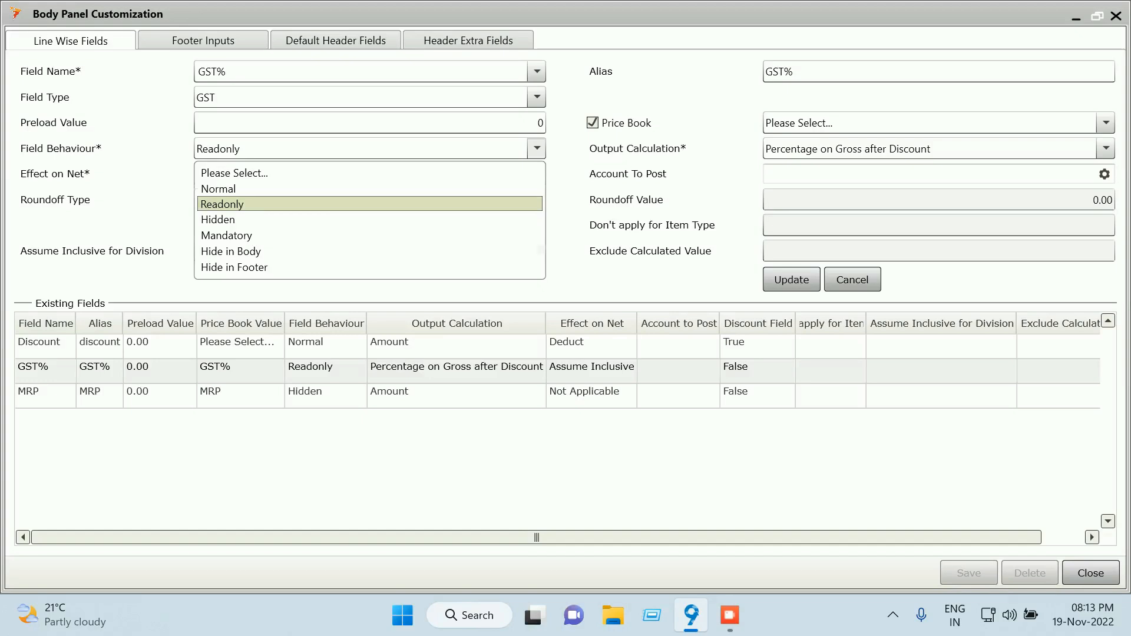
{"action": "left_click", "coordinate": [536, 149]}
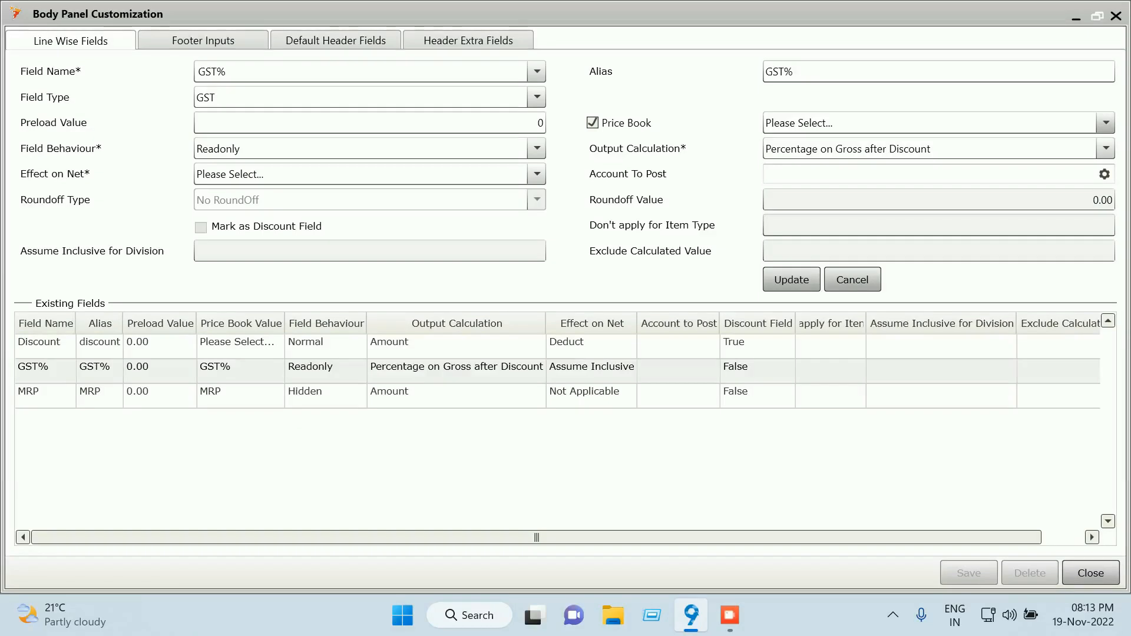
{"action": "left_click", "coordinate": [1105, 123]}
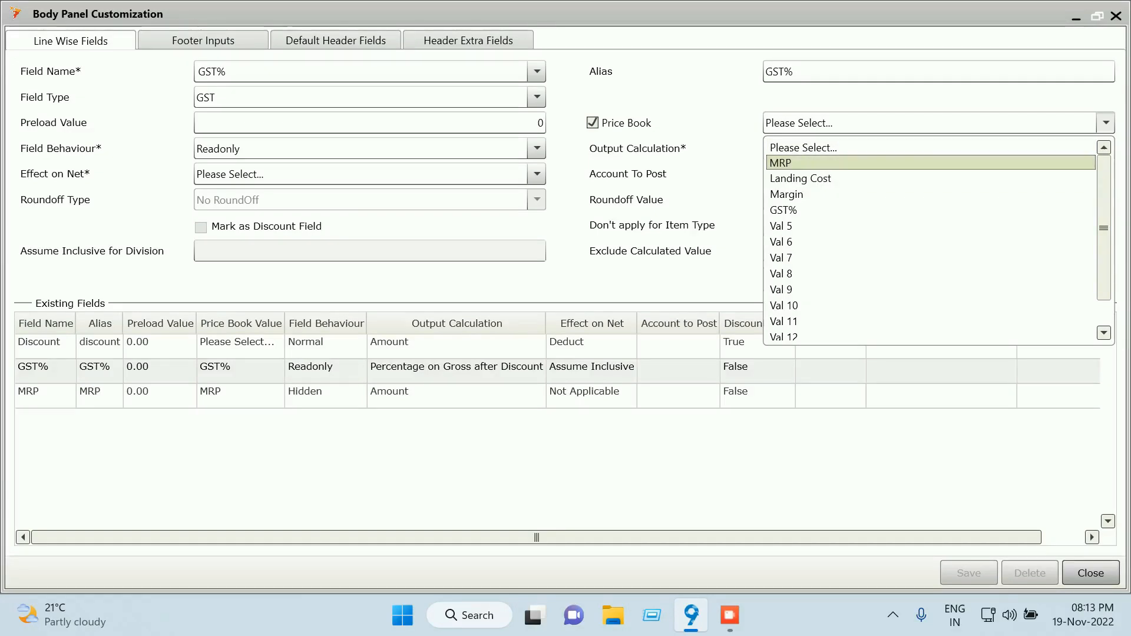
{"action": "left_click", "coordinate": [783, 163]}
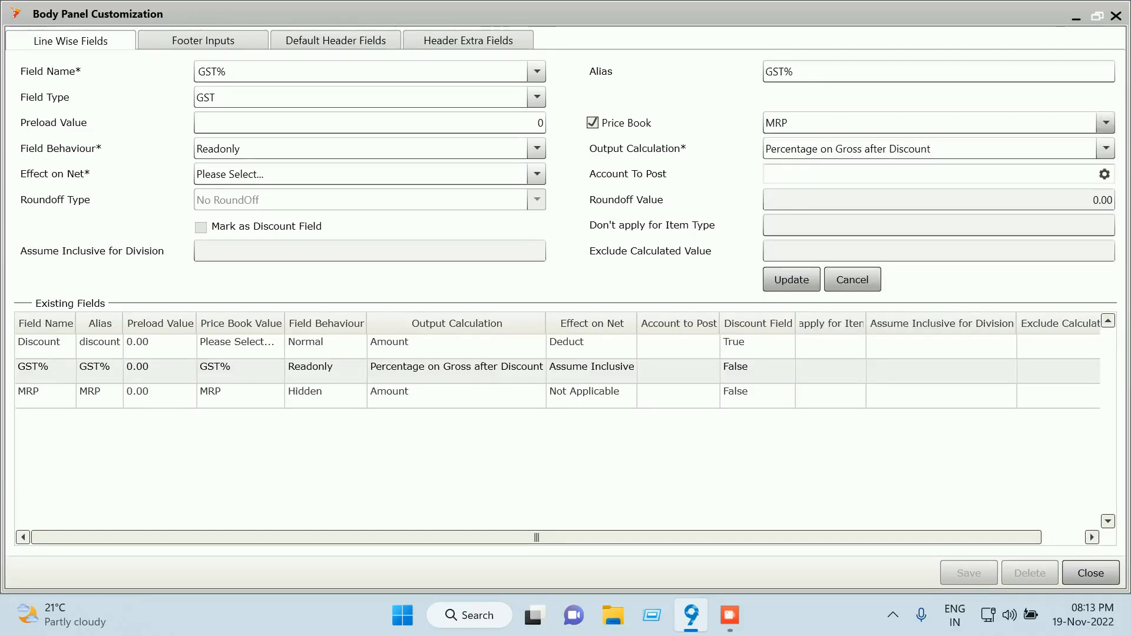
{"action": "left_click", "coordinate": [1106, 124]}
{"action": "left_click", "coordinate": [788, 194]}
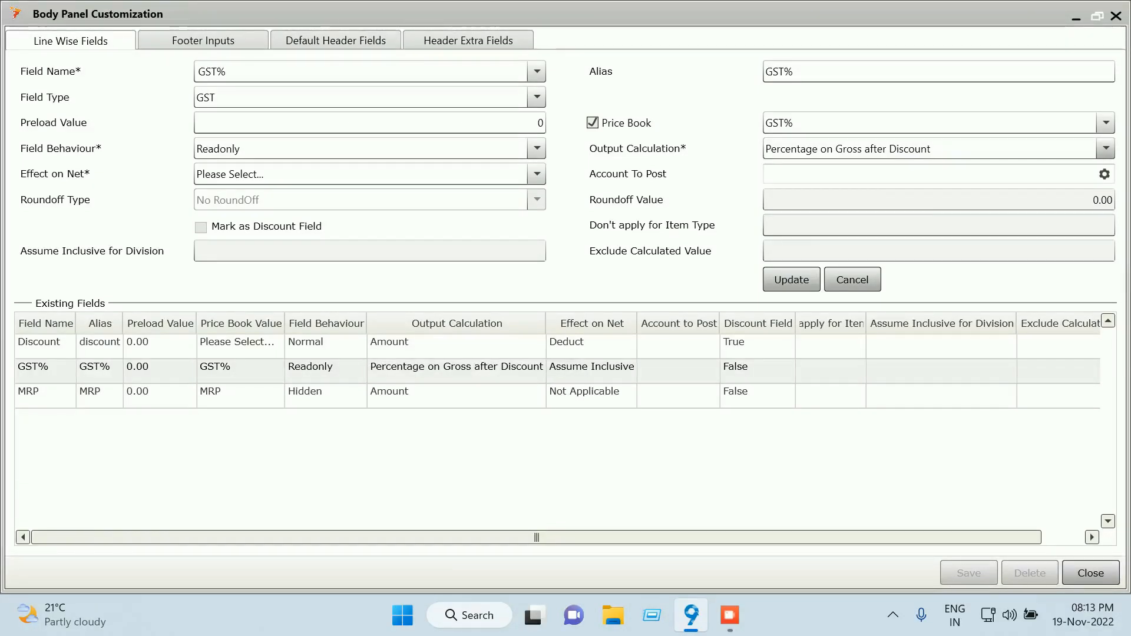
{"action": "left_click", "coordinate": [1105, 148]}
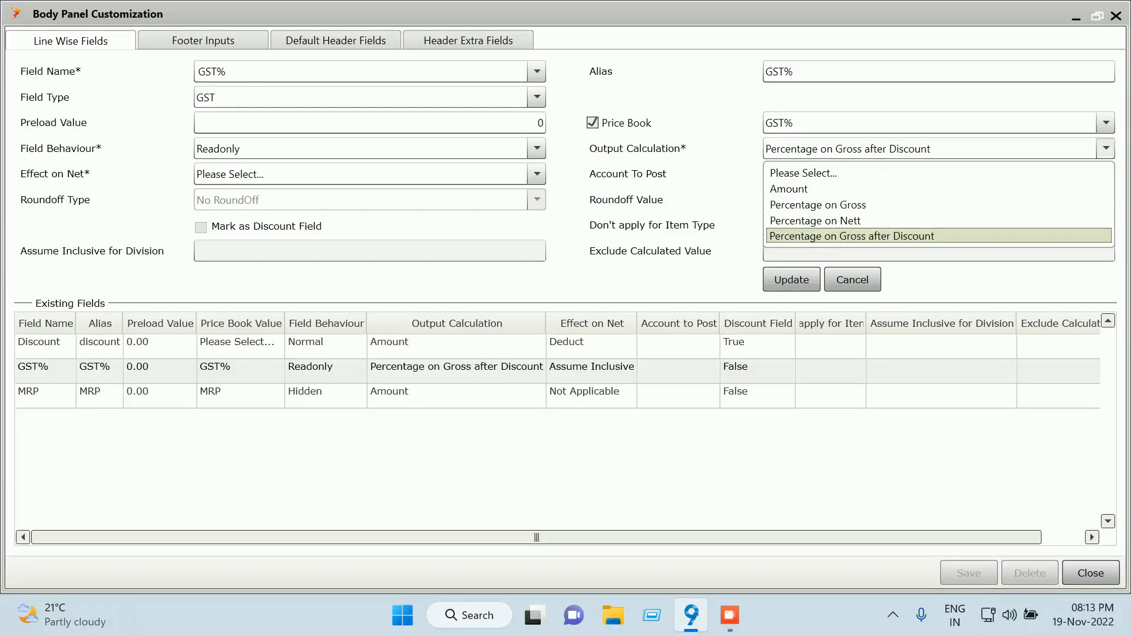
{"action": "left_click", "coordinate": [851, 236]}
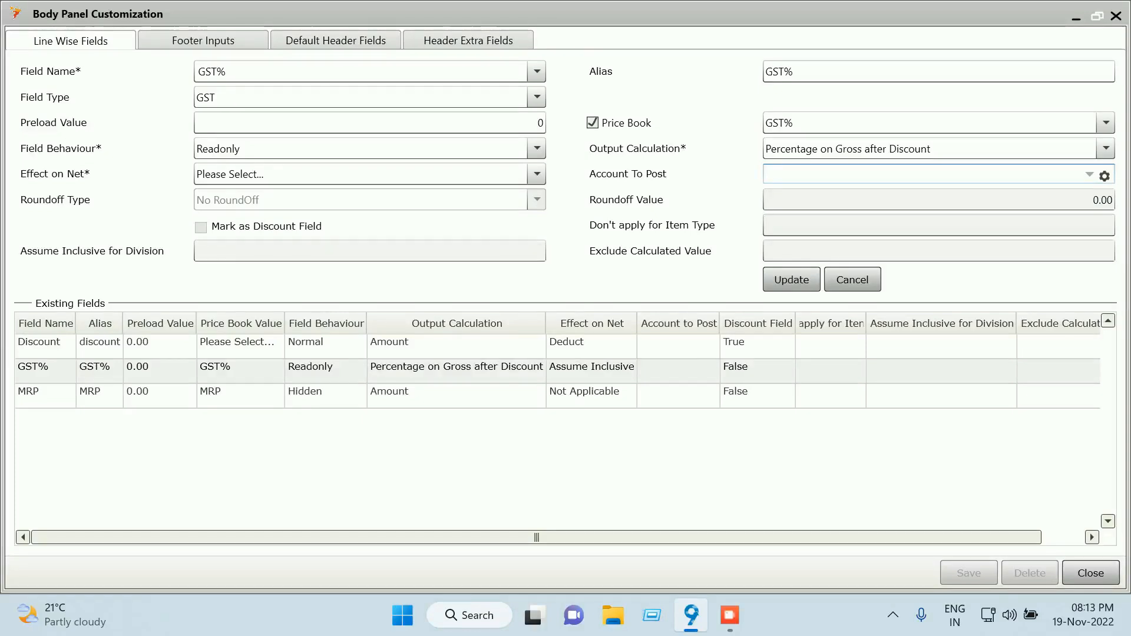
Review the footer, header and extra field tabs, then clear the line-wise form
{"action": "left_click", "coordinate": [203, 41]}
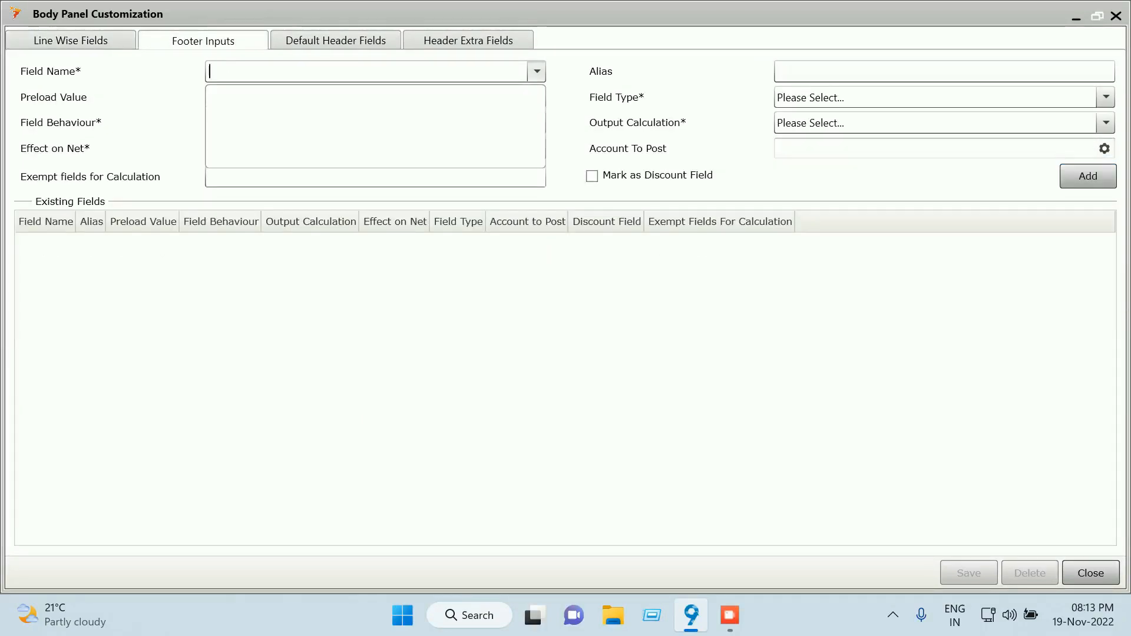
{"action": "left_click", "coordinate": [336, 40]}
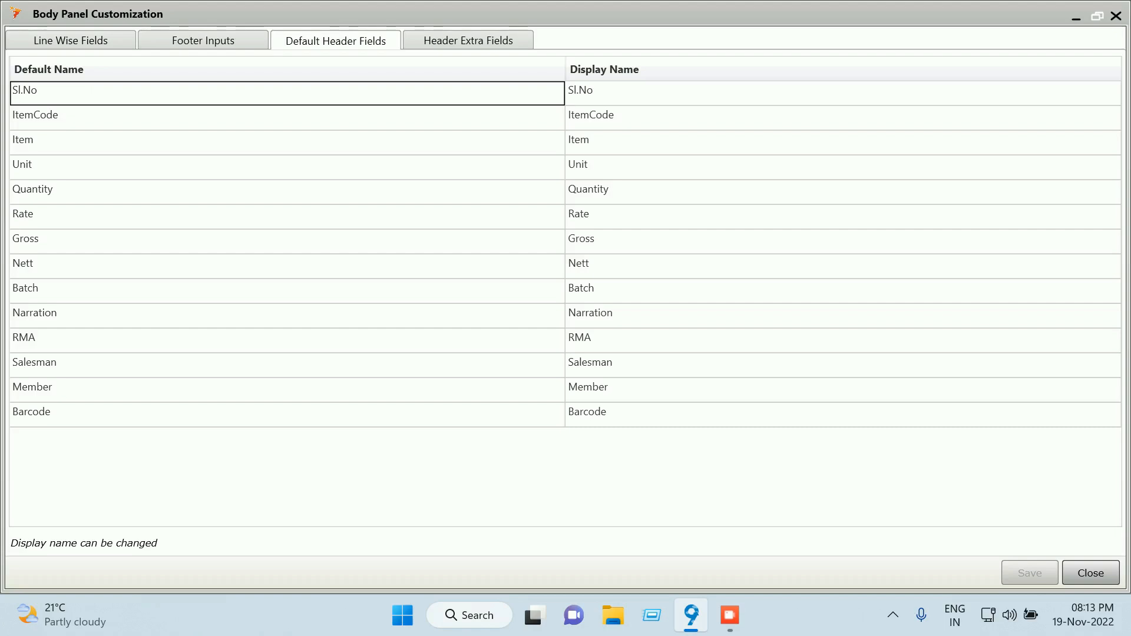
{"action": "left_click", "coordinate": [203, 41]}
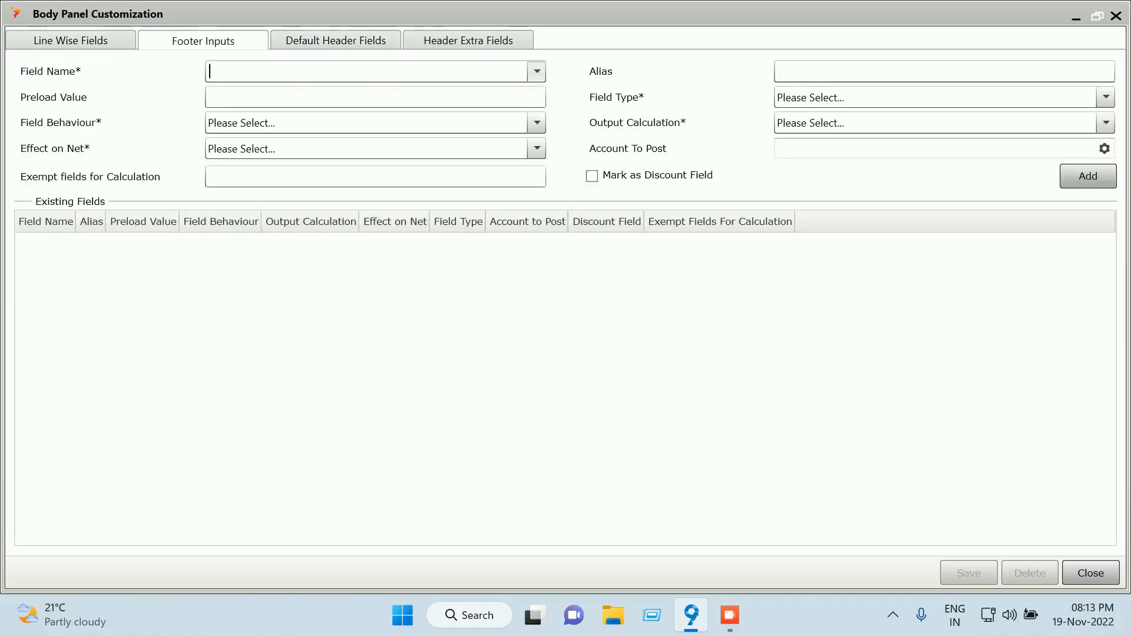
{"action": "left_click", "coordinate": [468, 41]}
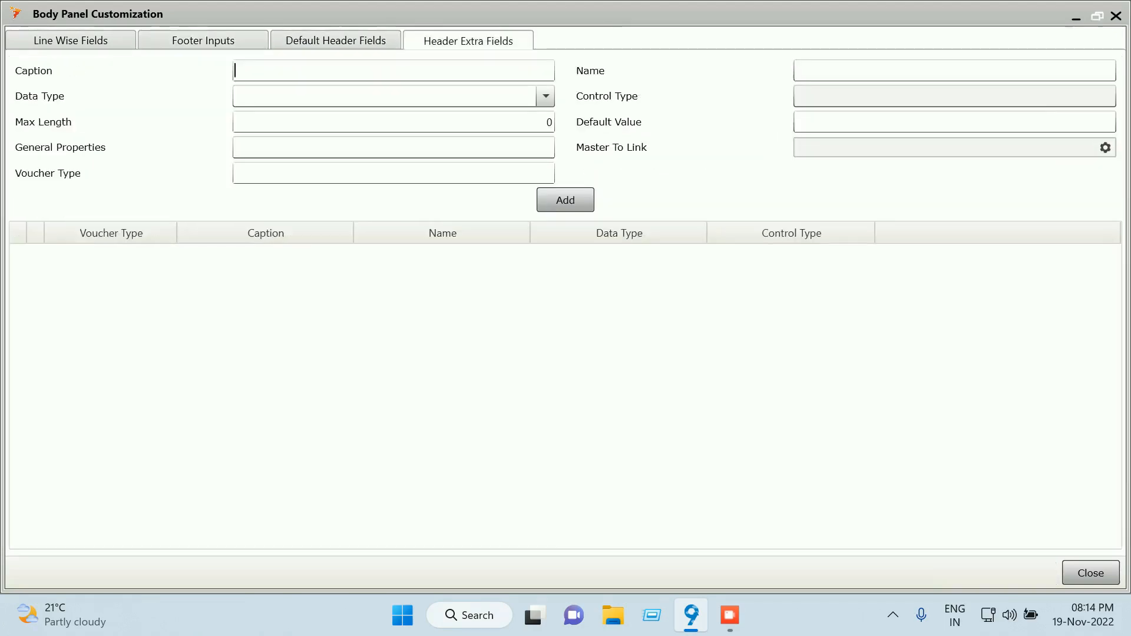
{"action": "left_click", "coordinate": [71, 40]}
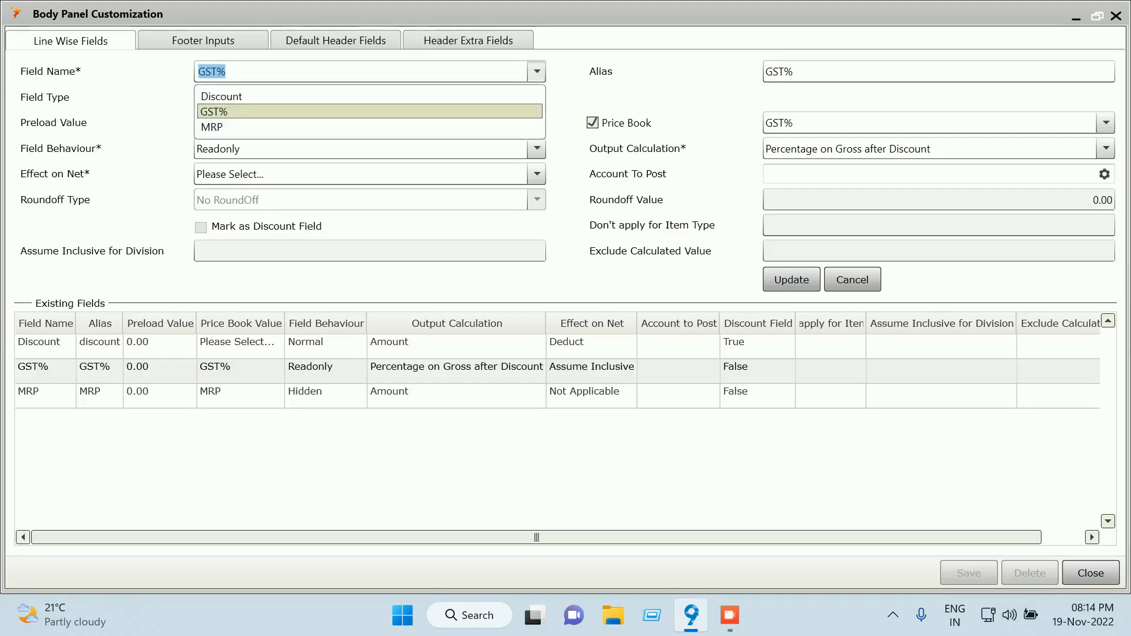
{"action": "left_click", "coordinate": [283, 112]}
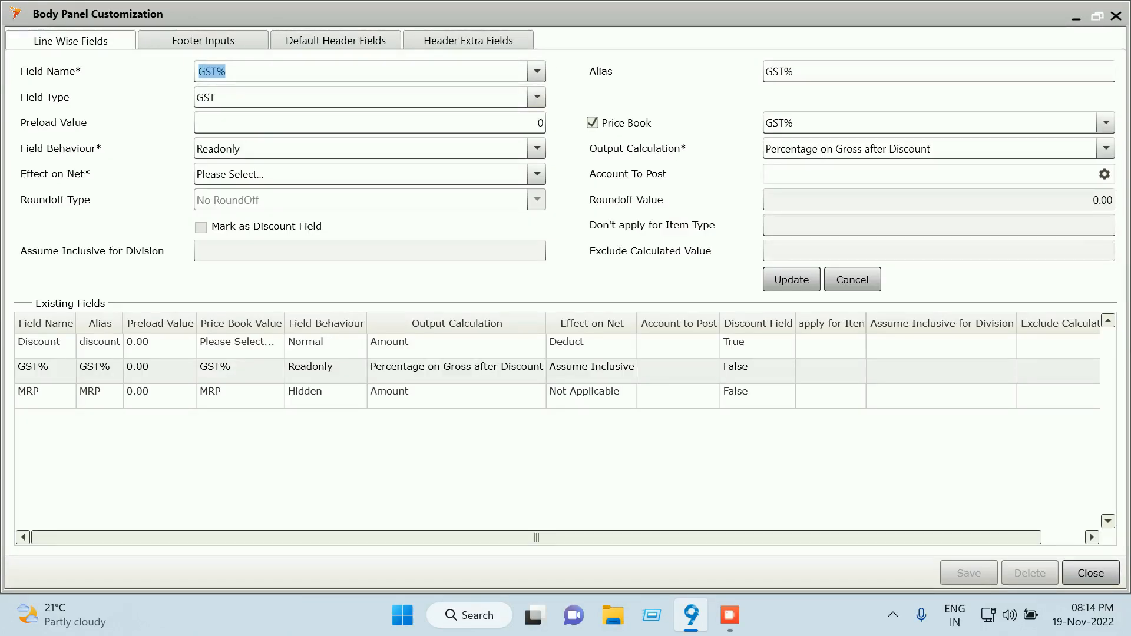
{"action": "left_click", "coordinate": [852, 279]}
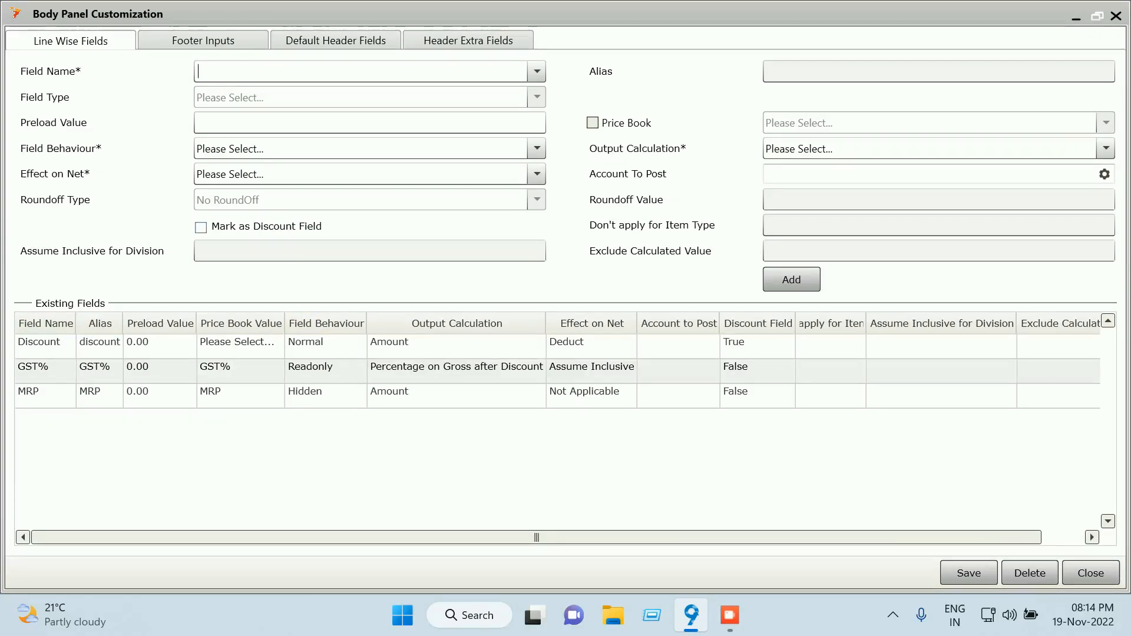
Save the line-wise field settings, acknowledge the confirmation, and close the window
{"action": "key", "text": "ctrl+s"}
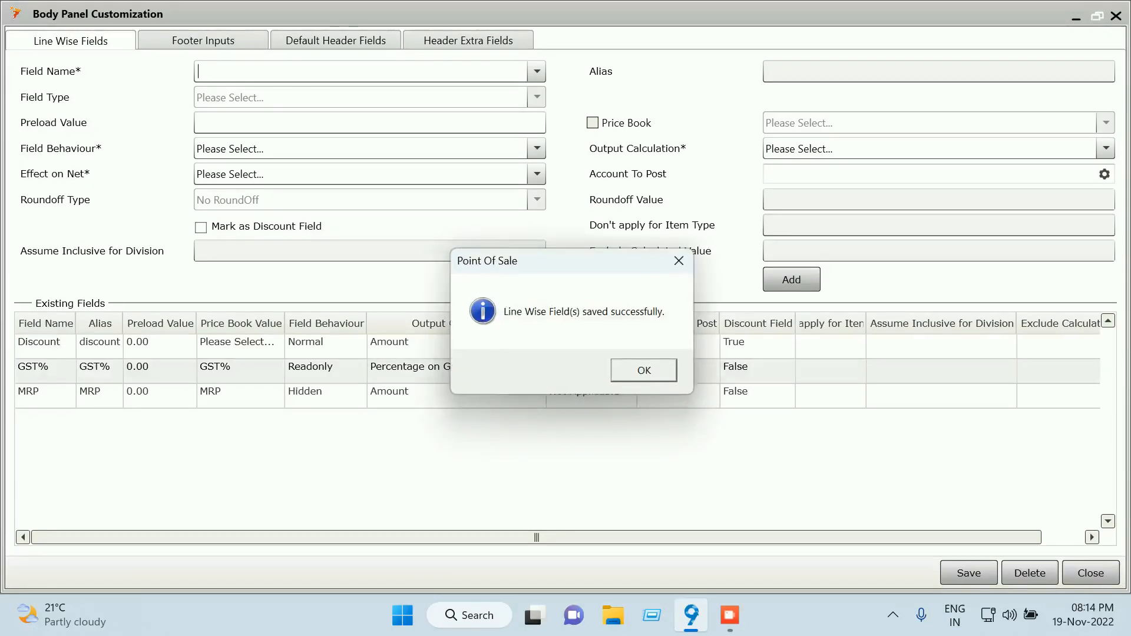
{"action": "key", "text": "Return"}
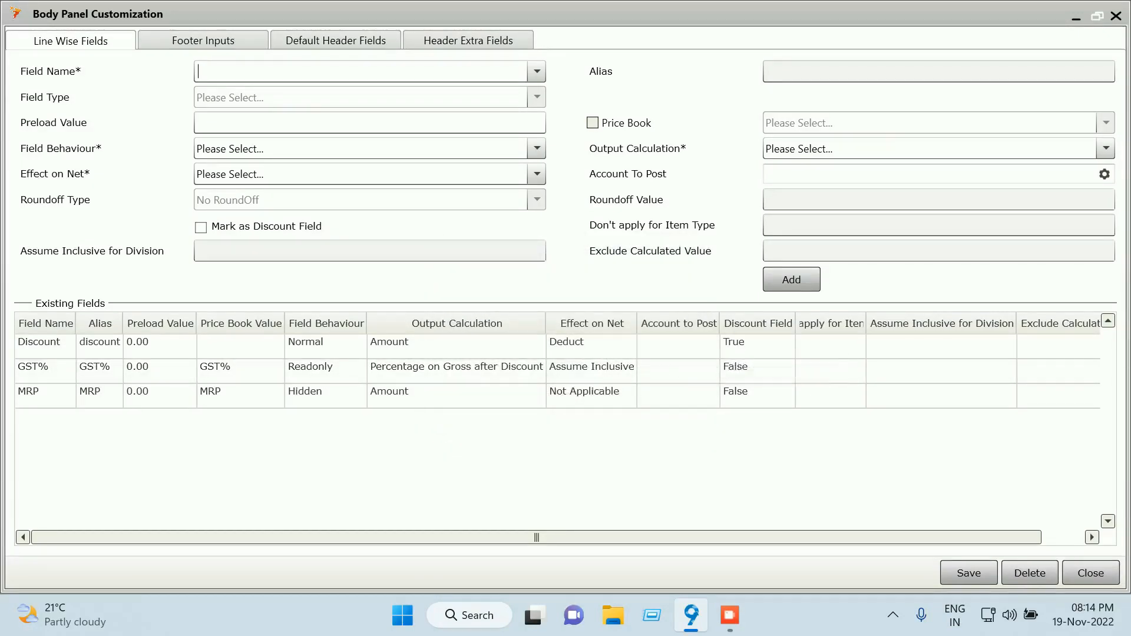
{"action": "key", "text": "Escape"}
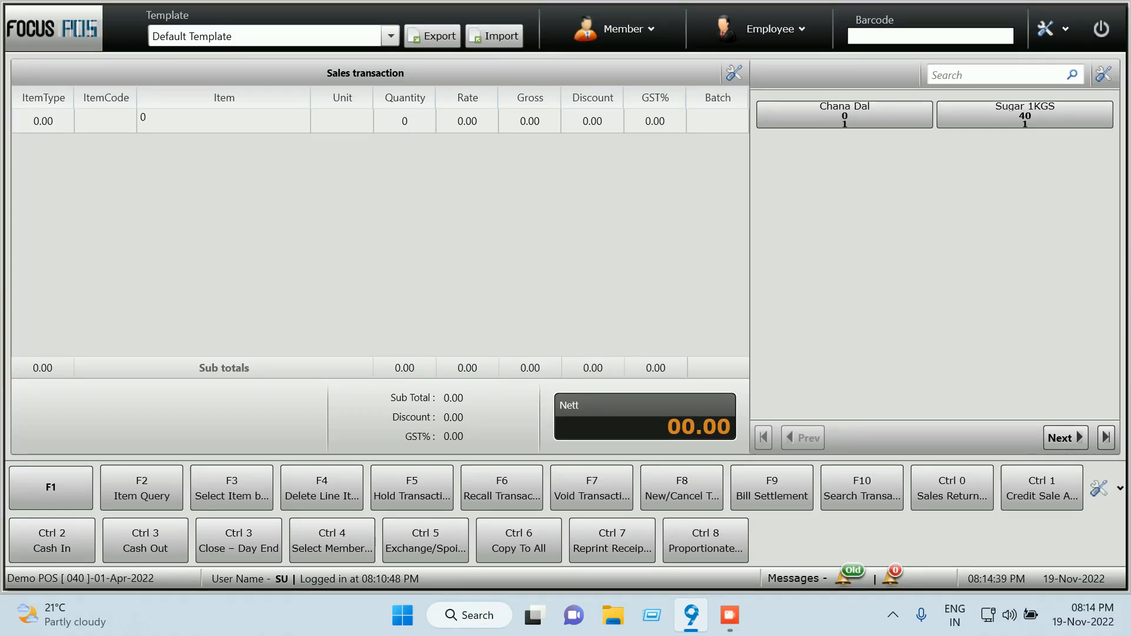
{"action": "left_click", "coordinate": [1119, 487]}
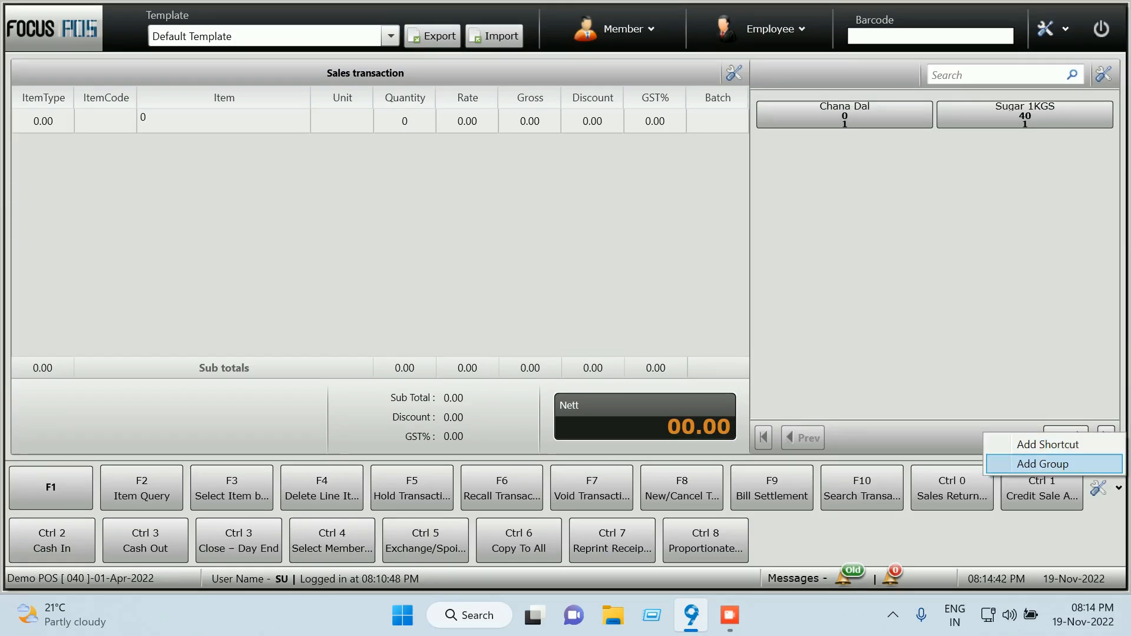
{"action": "left_click", "coordinate": [1047, 445]}
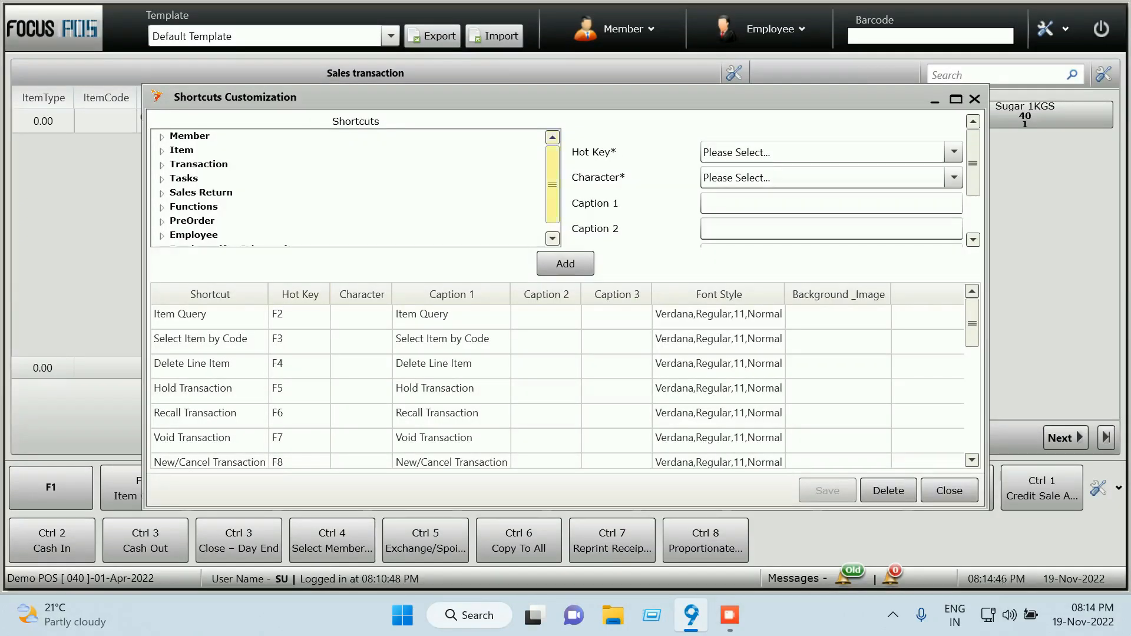
{"action": "scroll", "coordinate": [552, 192], "scroll_direction": "down", "scroll_amount": 1}
{"action": "scroll", "coordinate": [551, 192], "scroll_direction": "up", "scroll_amount": 1}
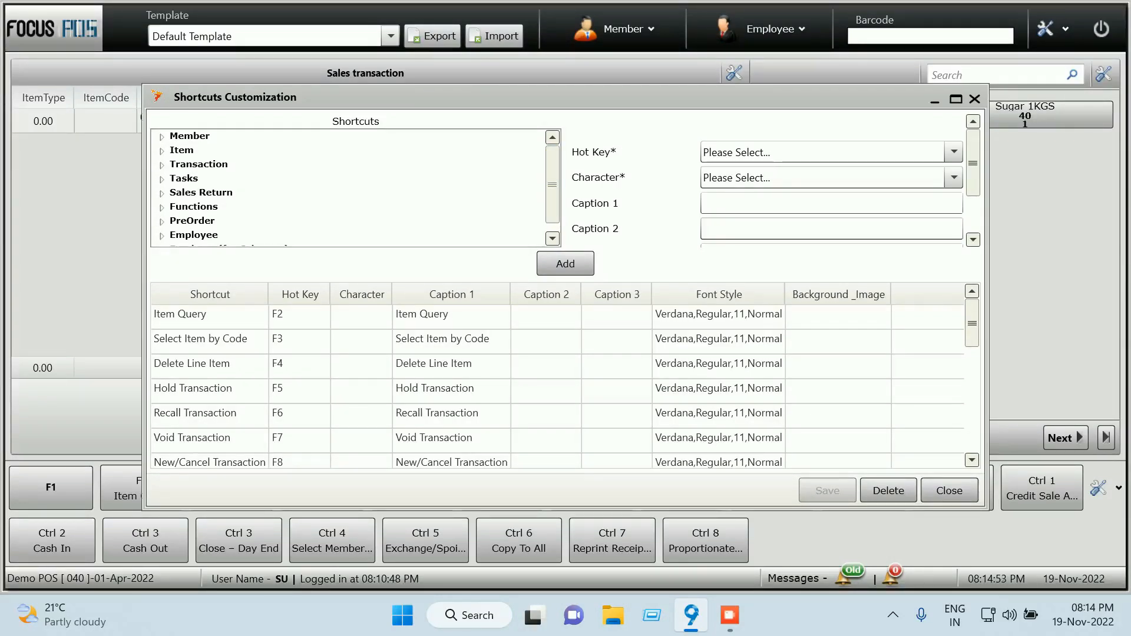
{"action": "scroll", "coordinate": [348, 187], "scroll_direction": "down", "scroll_amount": 1}
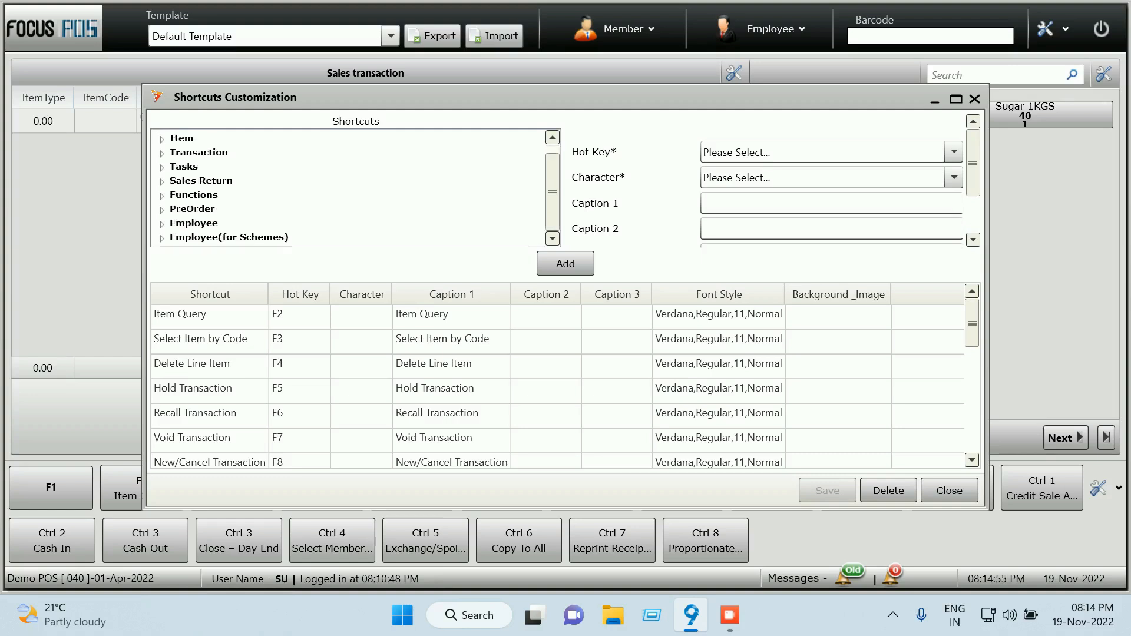
{"action": "scroll", "coordinate": [377, 360], "scroll_direction": "down", "scroll_amount": 4}
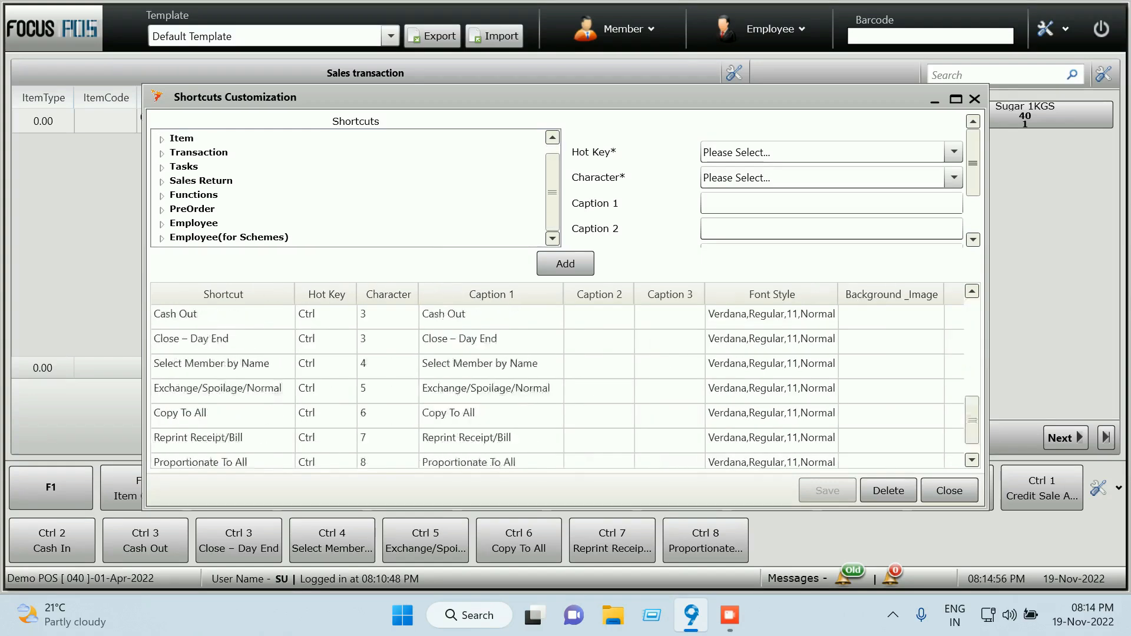
{"action": "scroll", "coordinate": [377, 359], "scroll_direction": "down", "scroll_amount": 1}
{"action": "scroll", "coordinate": [377, 359], "scroll_direction": "up", "scroll_amount": 5}
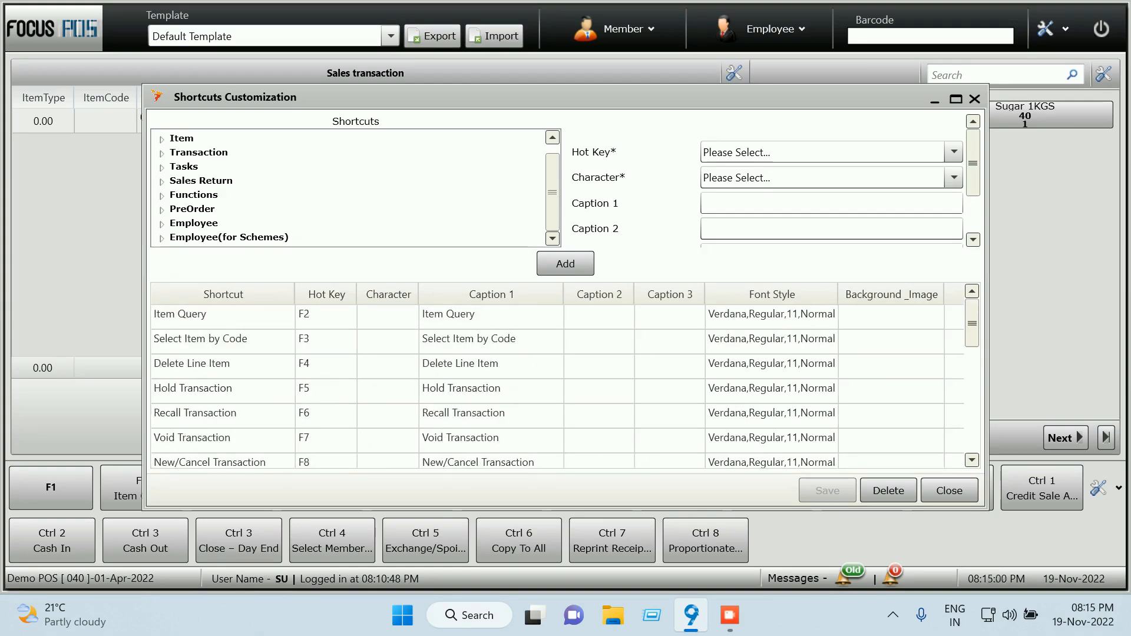
Choose PreOrder > PreOrder Enquiry as the new shortcut's function
{"action": "left_click", "coordinate": [161, 210]}
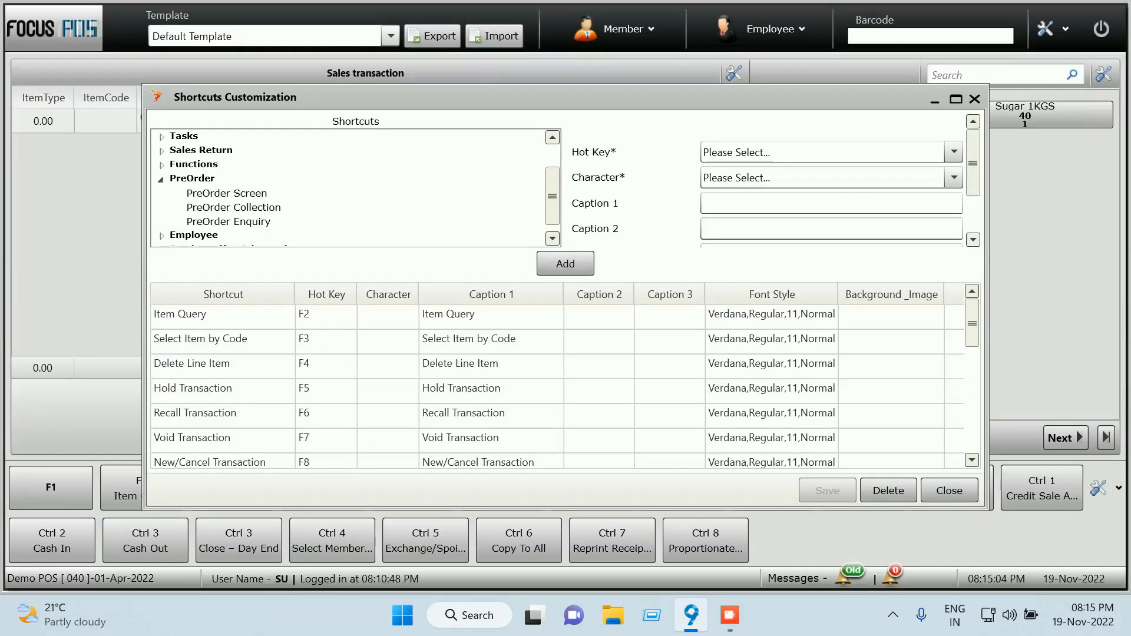
{"action": "left_click", "coordinate": [228, 222]}
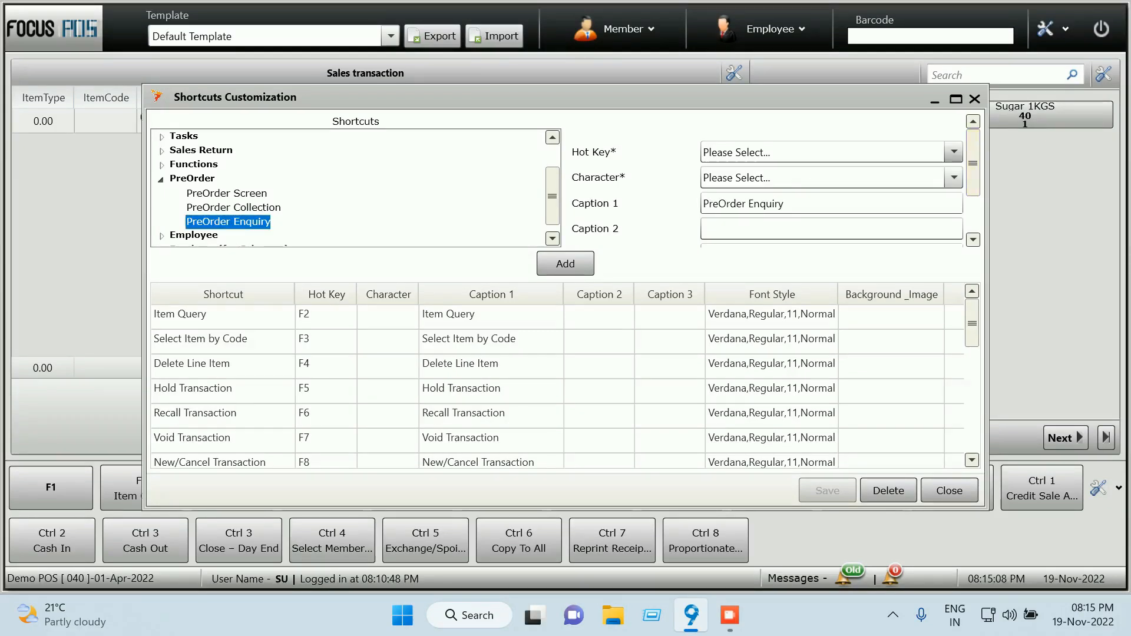
{"action": "left_click", "coordinate": [953, 152]}
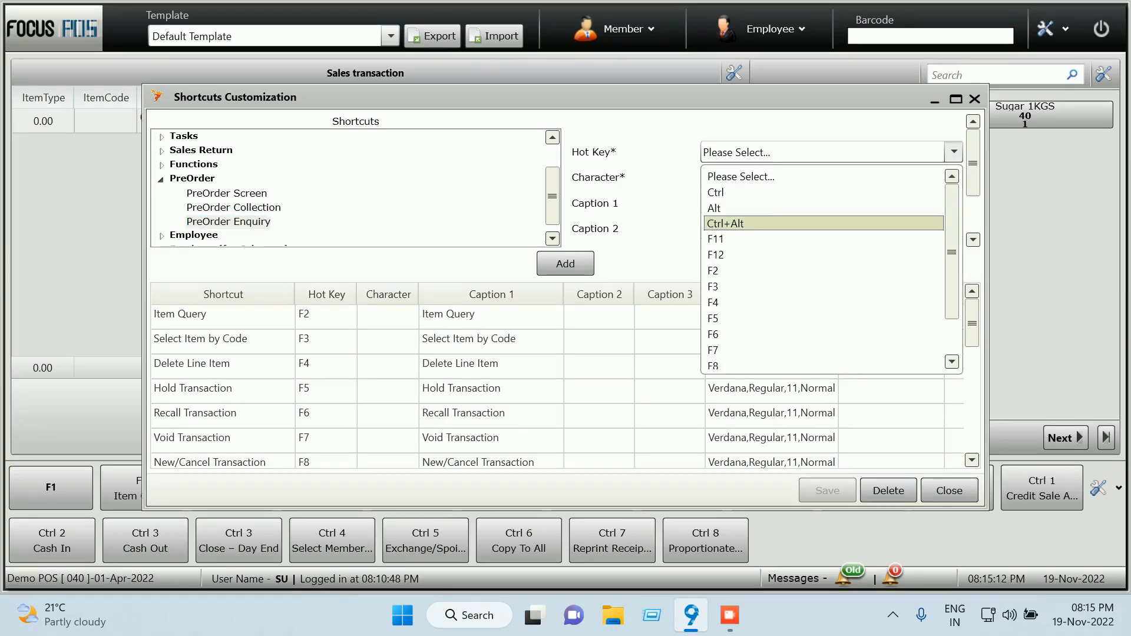
{"action": "key", "text": "Escape"}
Browse the Hot Key choices without assigning one yet
{"action": "scroll", "coordinate": [557, 385], "scroll_direction": "down", "scroll_amount": 3}
{"action": "scroll", "coordinate": [557, 386], "scroll_direction": "down", "scroll_amount": 2}
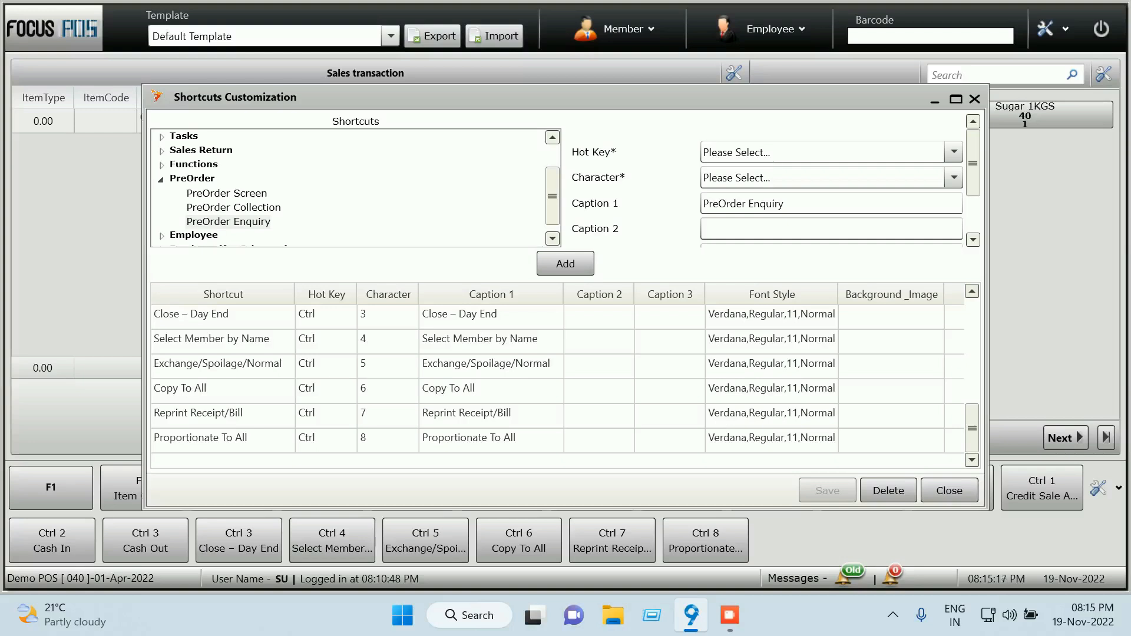
{"action": "scroll", "coordinate": [557, 386], "scroll_direction": "up", "scroll_amount": 3}
{"action": "scroll", "coordinate": [557, 386], "scroll_direction": "up", "scroll_amount": 2}
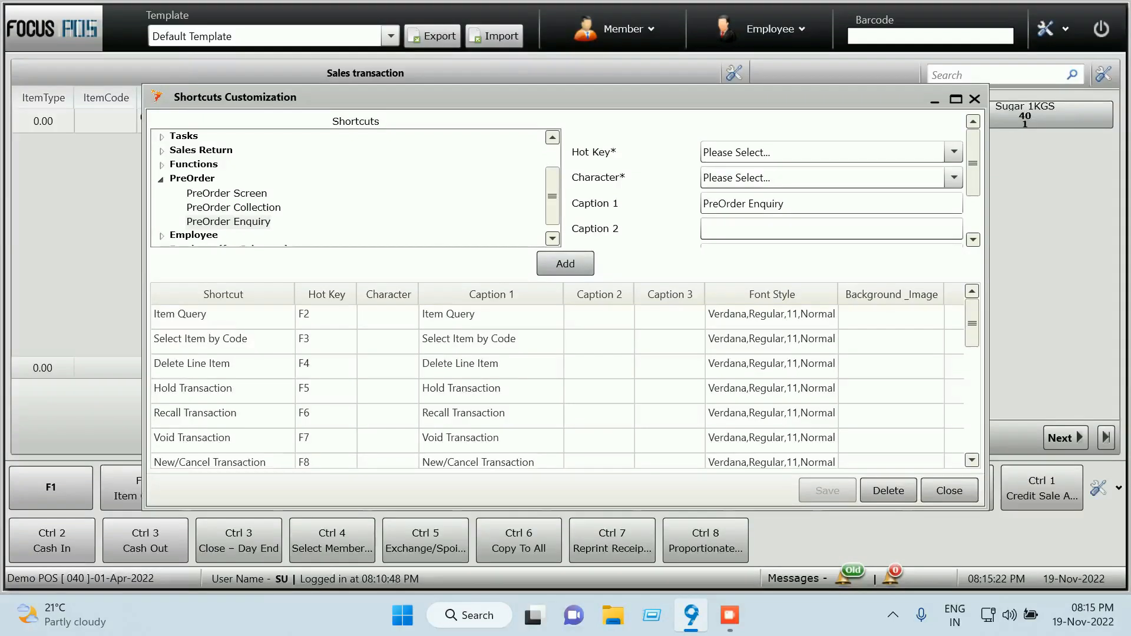
{"action": "scroll", "coordinate": [557, 386], "scroll_direction": "down", "scroll_amount": 1}
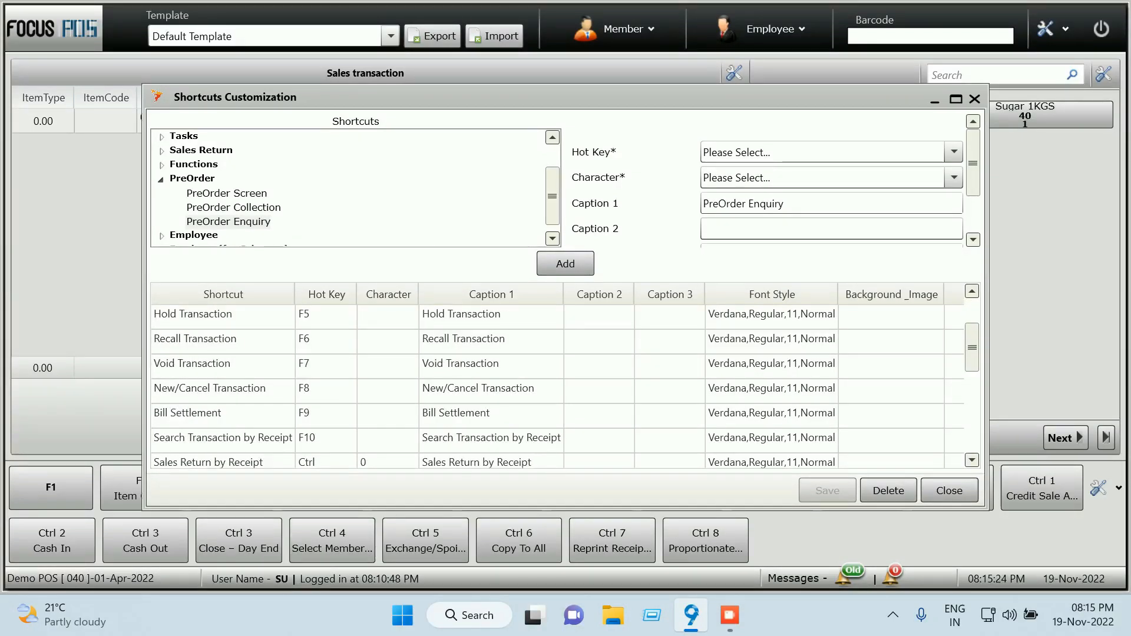
{"action": "scroll", "coordinate": [557, 386], "scroll_direction": "down", "scroll_amount": 1}
{"action": "scroll", "coordinate": [557, 386], "scroll_direction": "down", "scroll_amount": 1}
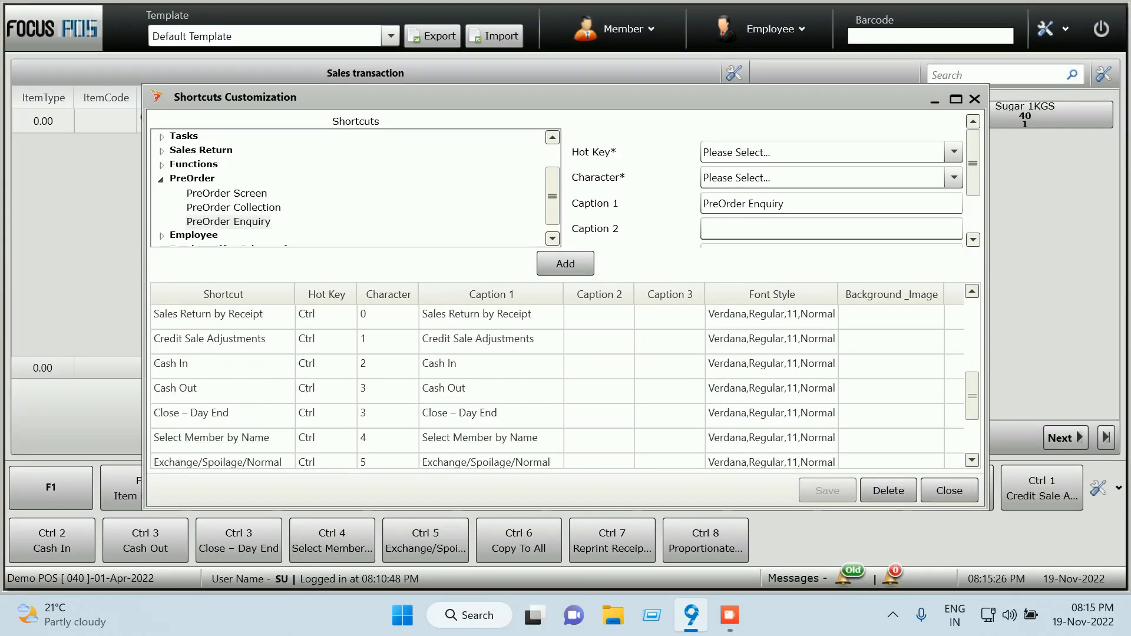
{"action": "scroll", "coordinate": [557, 385], "scroll_direction": "down", "scroll_amount": 1}
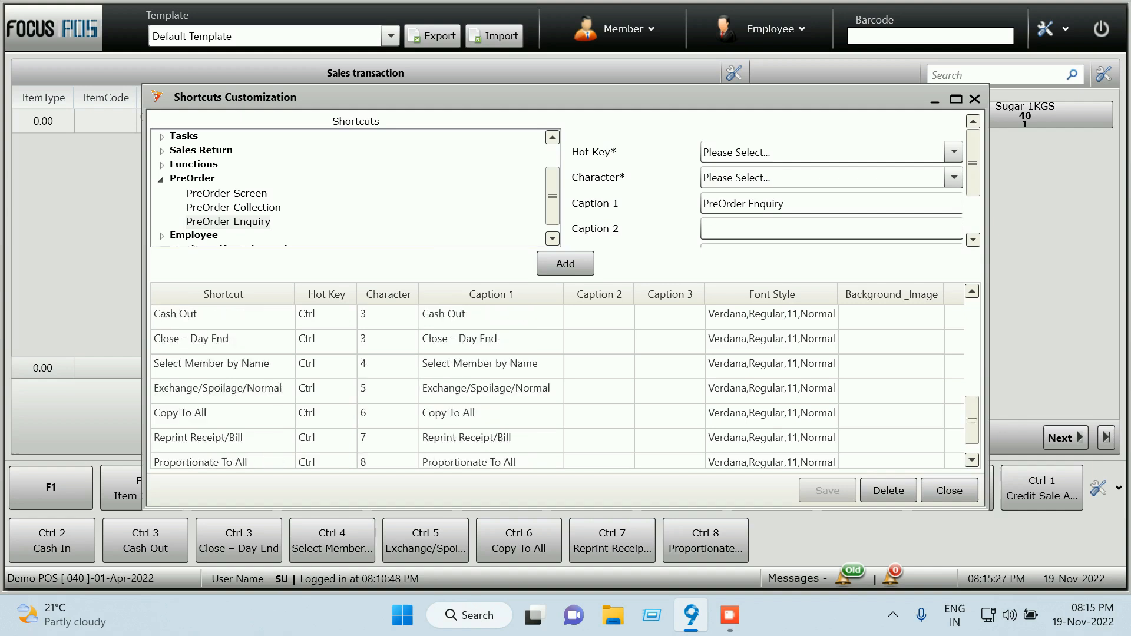
{"action": "scroll", "coordinate": [557, 385], "scroll_direction": "down", "scroll_amount": 1}
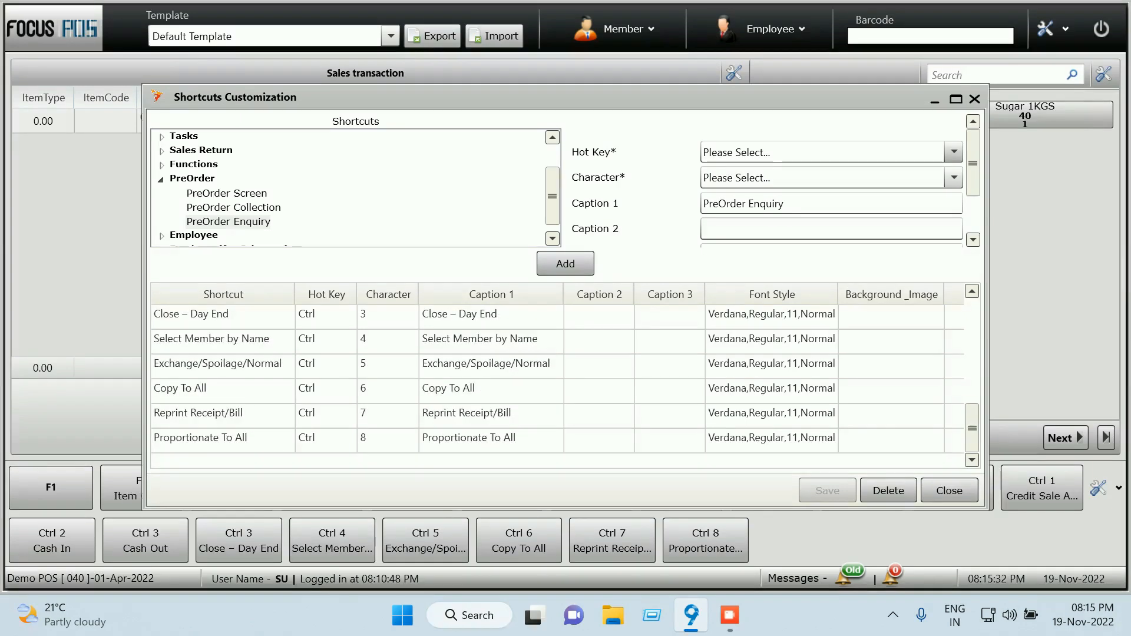
{"action": "left_click", "coordinate": [953, 152]}
{"action": "scroll", "coordinate": [824, 303], "scroll_direction": "down", "scroll_amount": 1}
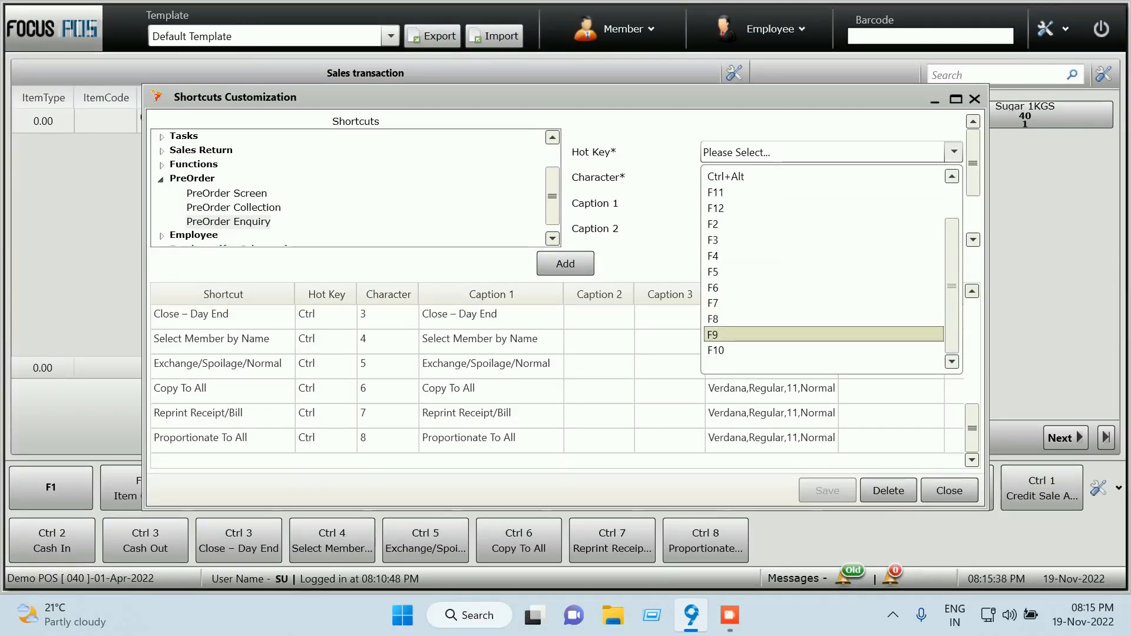
Set the shortcut's hot key to F11
{"action": "left_click", "coordinate": [824, 334]}
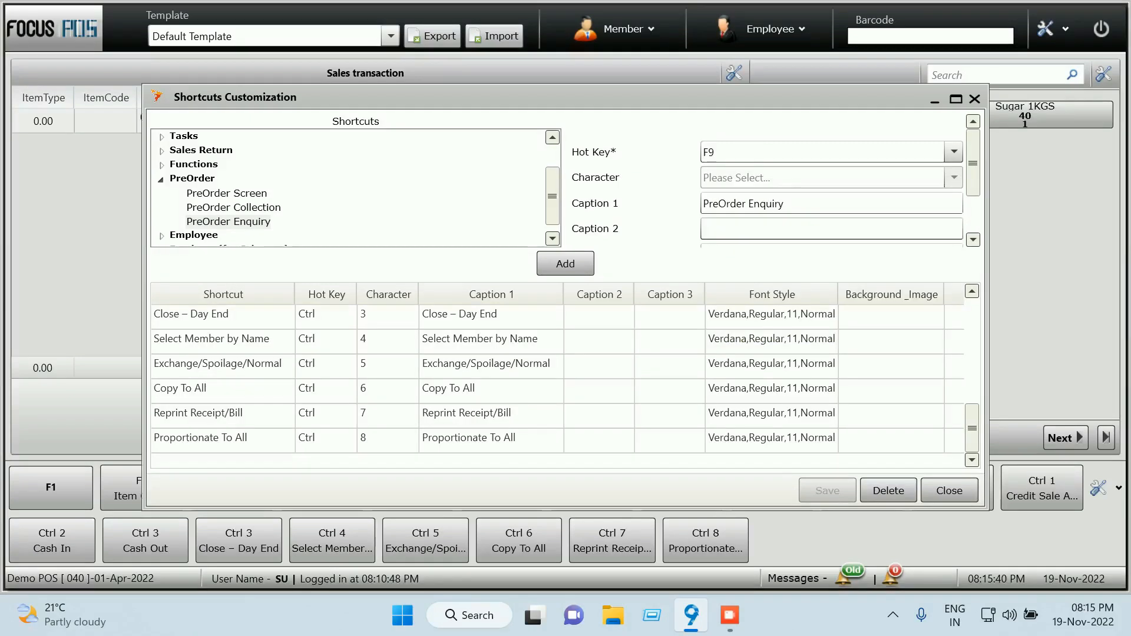
{"action": "scroll", "coordinate": [556, 383], "scroll_direction": "up", "scroll_amount": 3}
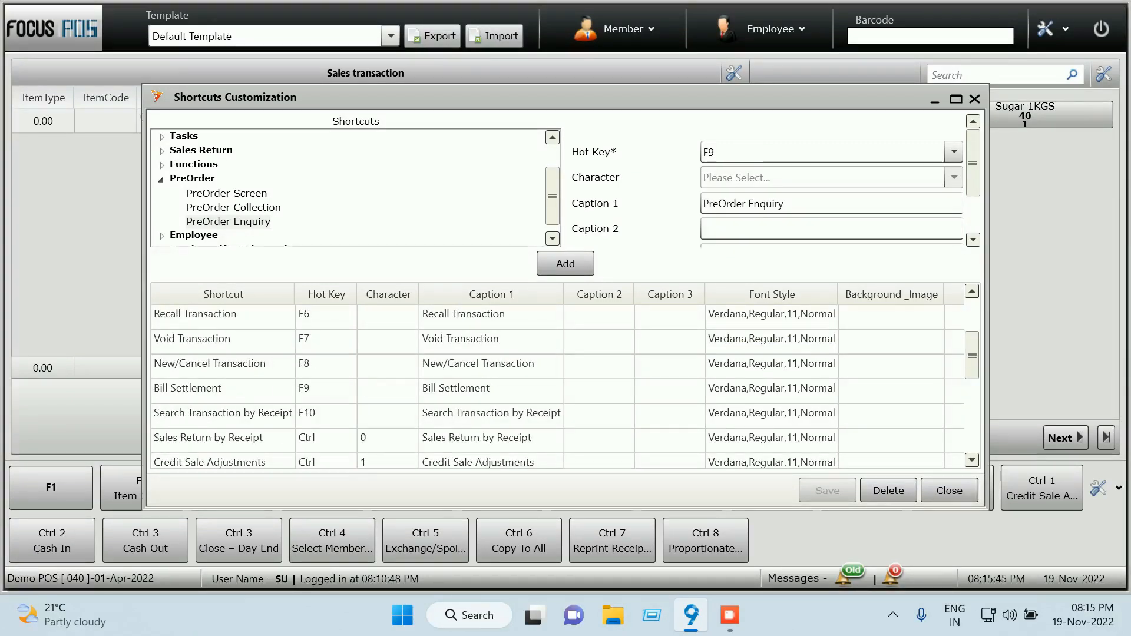
{"action": "left_click", "coordinate": [952, 152]}
{"action": "key", "text": "Down"}
{"action": "key", "text": "Down"}
{"action": "key", "text": "Down"}
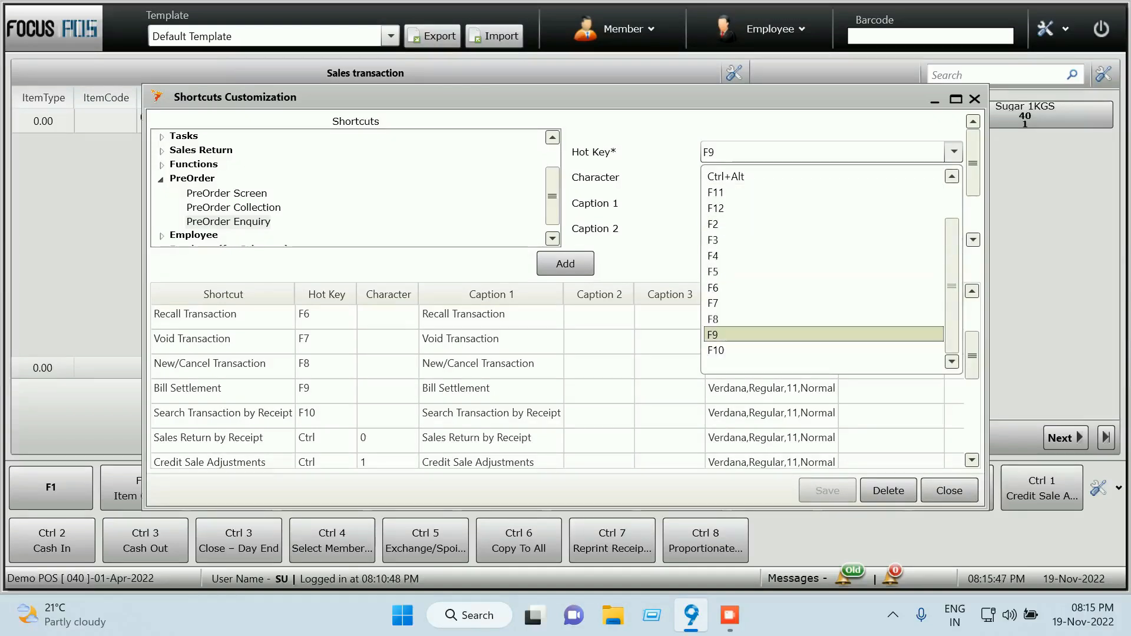
{"action": "key", "text": "Up"}
{"action": "key", "text": "Up"}
{"action": "key", "text": "Up"}
{"action": "key", "text": "Up"}
{"action": "key", "text": "Up"}
{"action": "key", "text": "Up"}
{"action": "key", "text": "Up"}
{"action": "key", "text": "Up"}
{"action": "key", "text": "Up"}
{"action": "key", "text": "Up"}
{"action": "key", "text": "Up"}
{"action": "key", "text": "Down"}
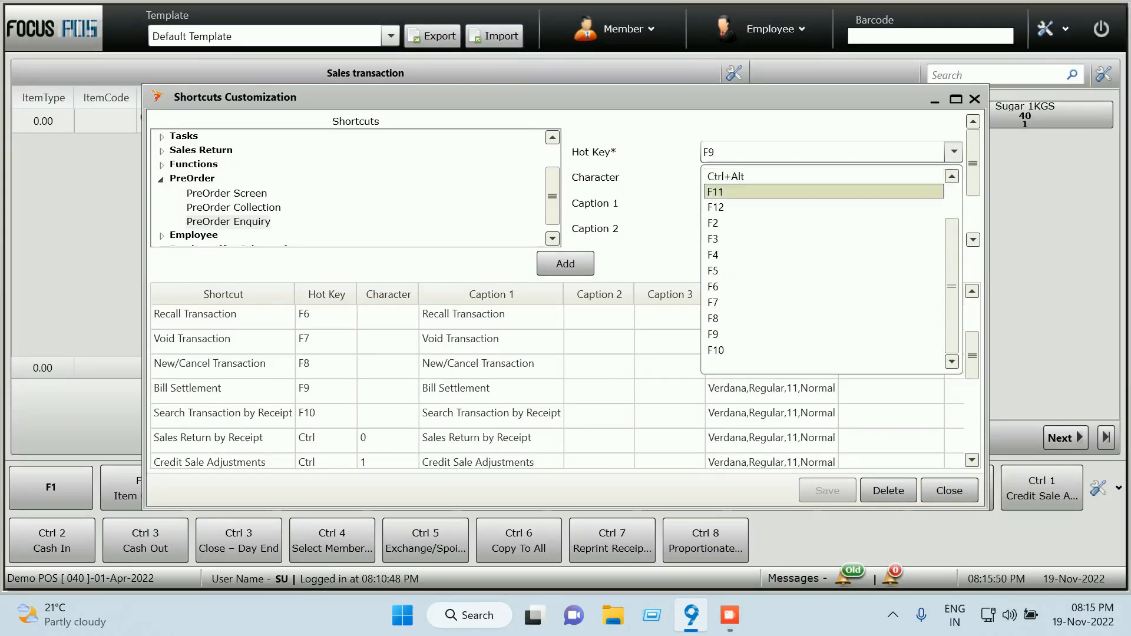
{"action": "key", "text": "Return"}
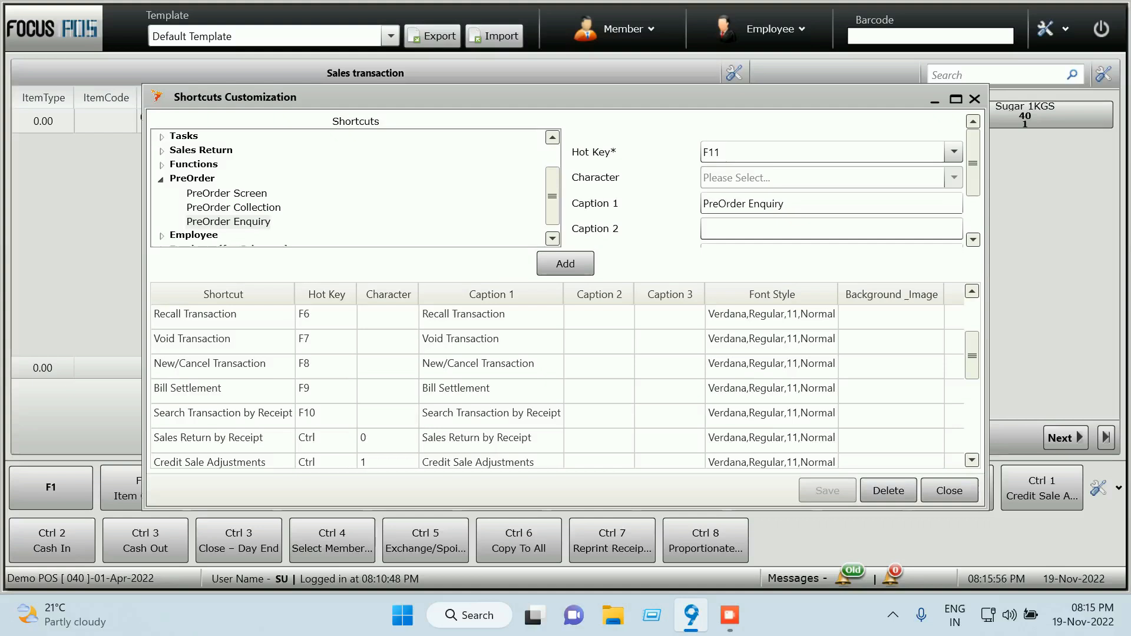
Change Caption 1 to 'PreOrder Take Away Enquiry'
{"action": "left_click_drag", "start_coordinate": [786, 203], "coordinate": [703, 204]}
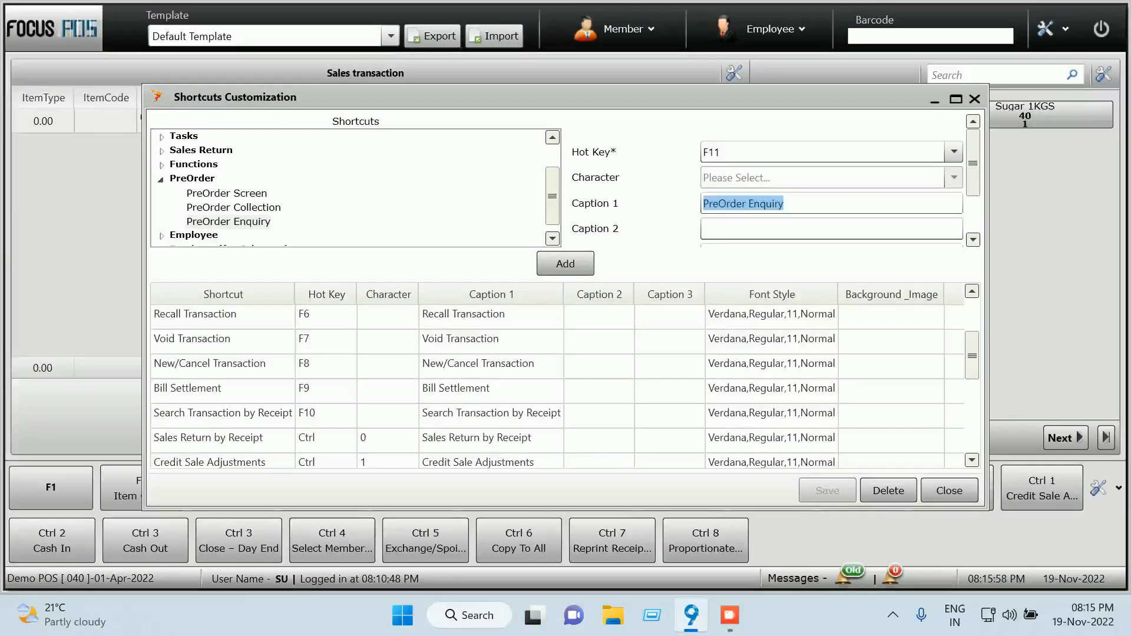
{"action": "left_click", "coordinate": [792, 204]}
{"action": "left_click_drag", "start_coordinate": [786, 203], "coordinate": [703, 203]}
{"action": "left_click", "coordinate": [831, 228]}
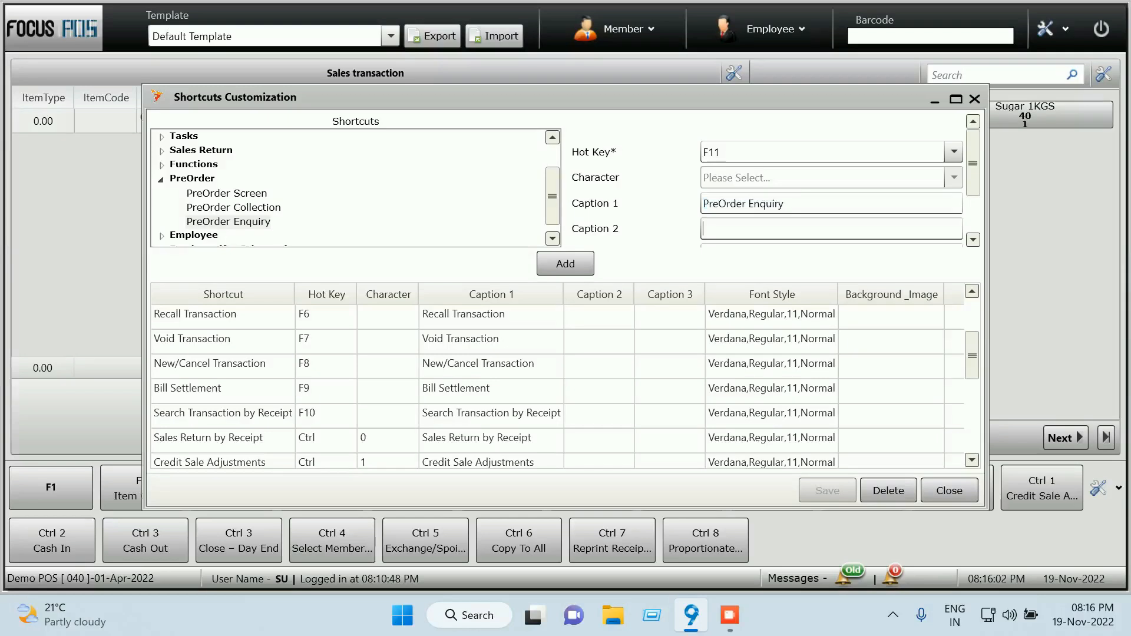
{"action": "left_click", "coordinate": [741, 203]}
{"action": "left_click", "coordinate": [729, 204]}
{"action": "left_click", "coordinate": [730, 204]}
{"action": "left_click", "coordinate": [748, 204]}
{"action": "type", "text": "Take Away"}
Add the F11 shortcut, save it, and close shortcut customization
{"action": "left_click", "coordinate": [565, 264]}
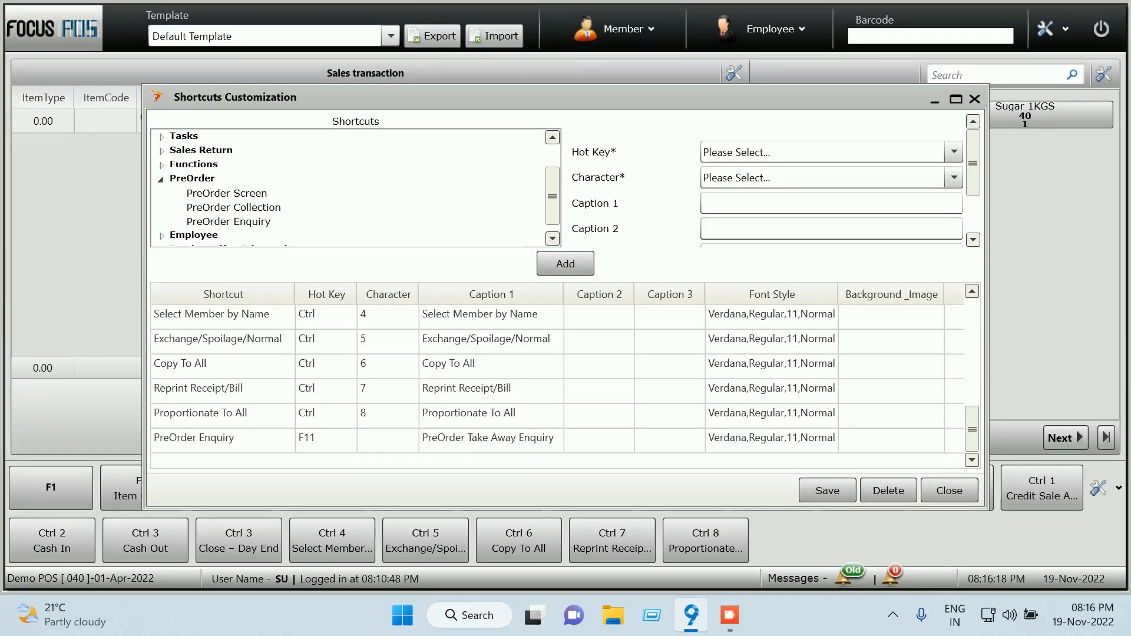
{"action": "left_click", "coordinate": [827, 490]}
{"action": "left_click", "coordinate": [616, 370]}
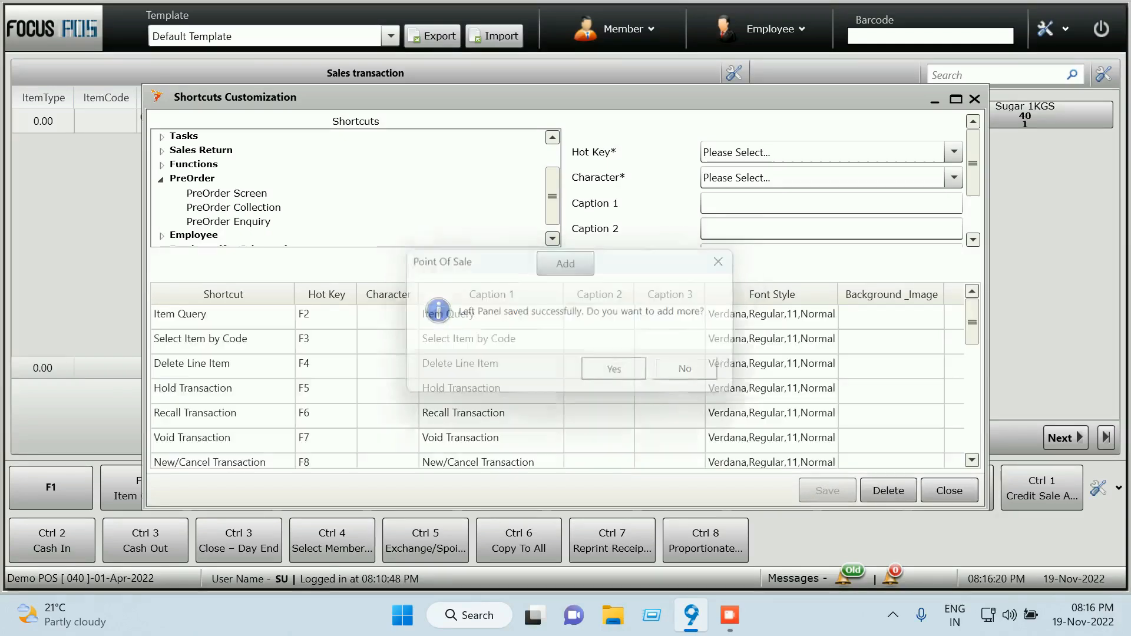
{"action": "left_click", "coordinate": [949, 491]}
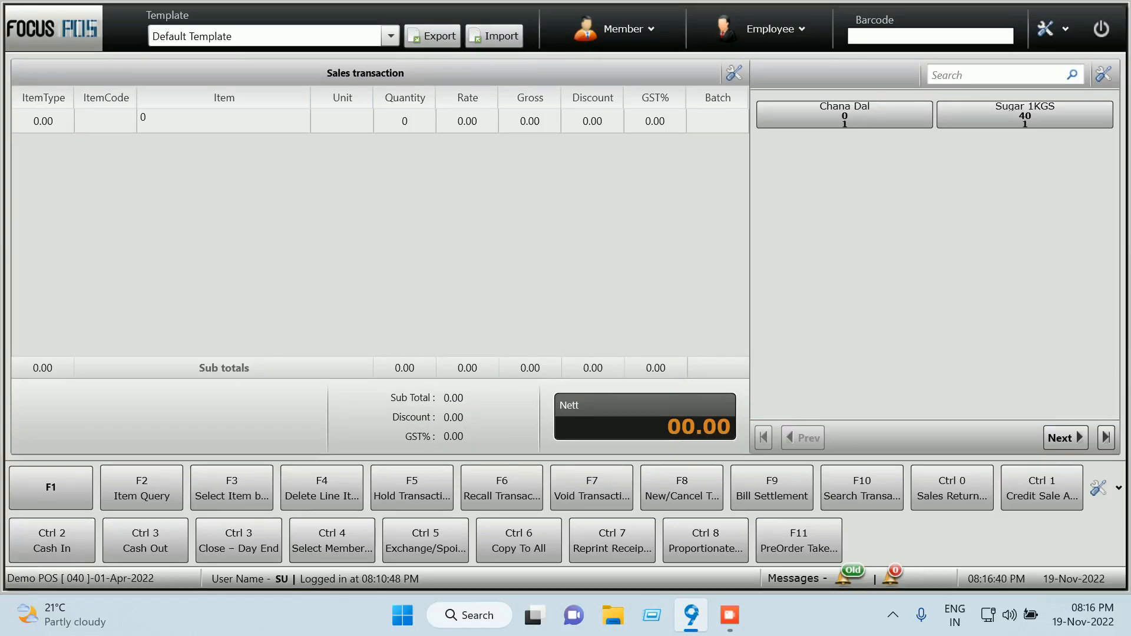
Log out of the POS sales screen and confirm Yes
{"action": "key", "text": "Escape"}
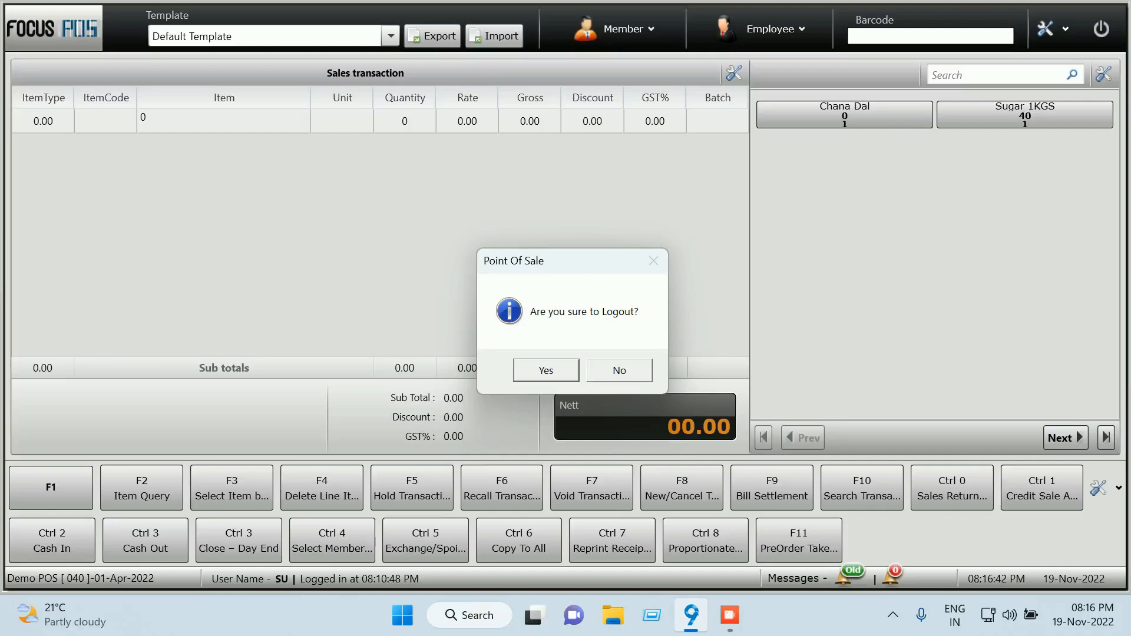
{"action": "key", "text": "Return"}
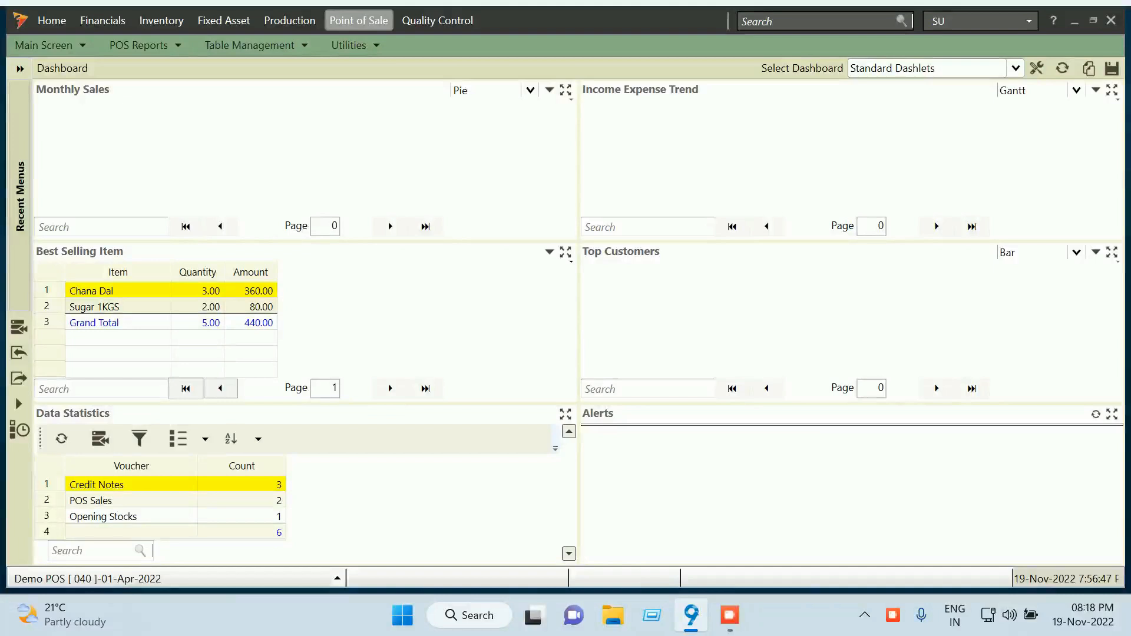
Log out of Focus 9 and sign back in with the POS user's login name and password
{"action": "left_click", "coordinate": [980, 21]}
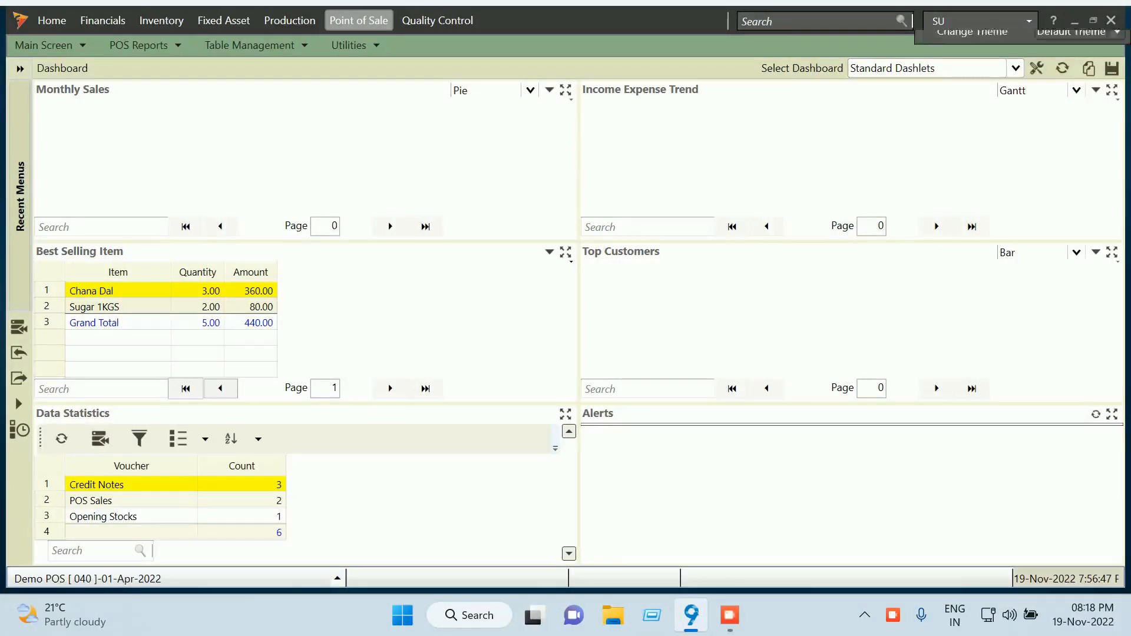
{"action": "left_click", "coordinate": [955, 69]}
{"action": "type", "text": "Demo POS"}
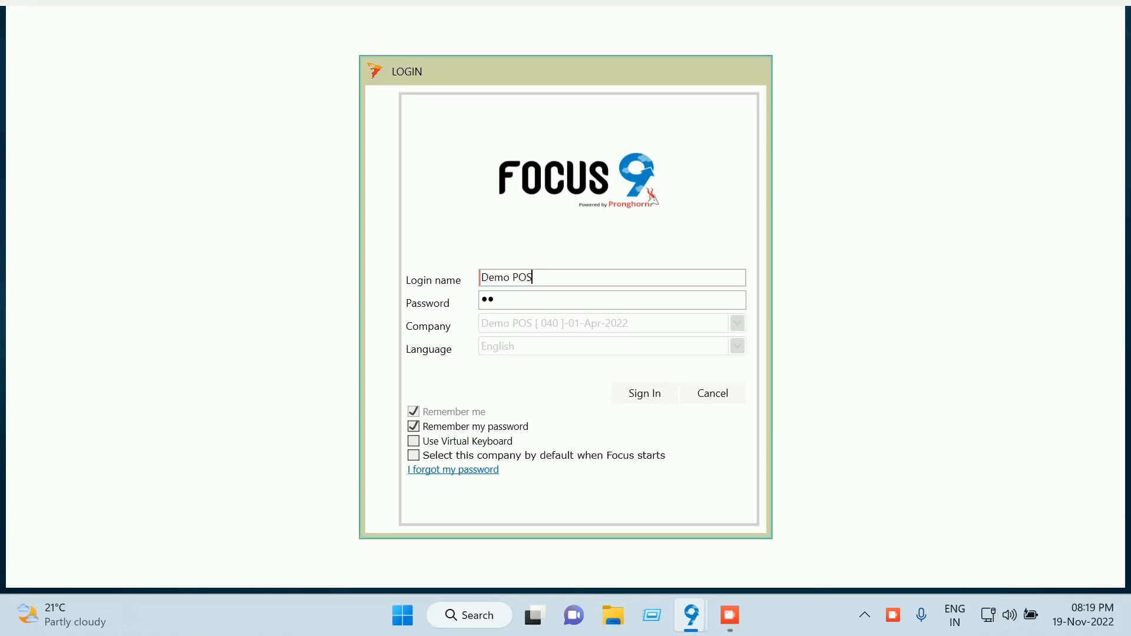
{"action": "key", "text": "Tab"}
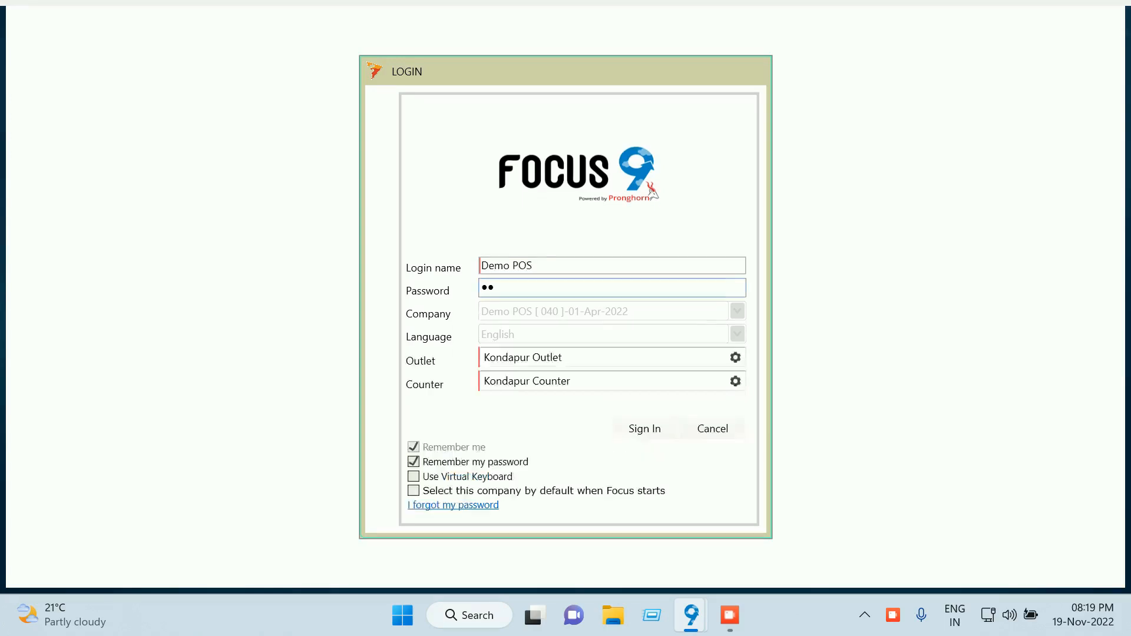
{"action": "key", "text": "ctrl+a"}
{"action": "type", "text": "●●●●"}
{"action": "key", "text": "Return"}
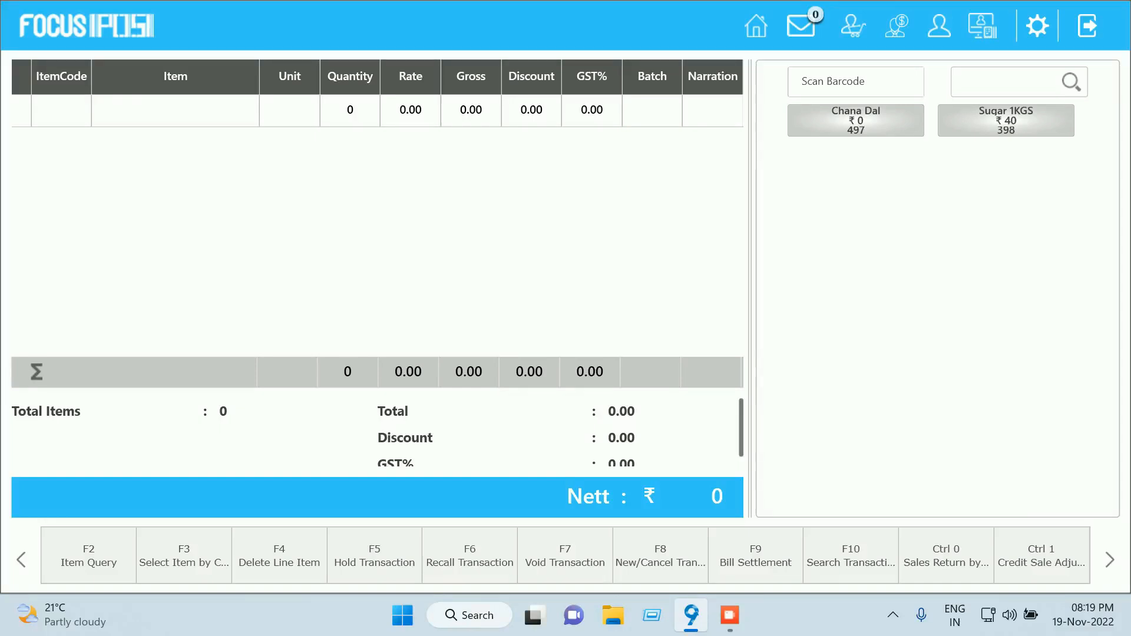
Scroll the shortcut bar to reveal the F11 PreOrder button, then open Ctrl 3 Close – Day End details
{"action": "left_click", "coordinate": [1109, 560]}
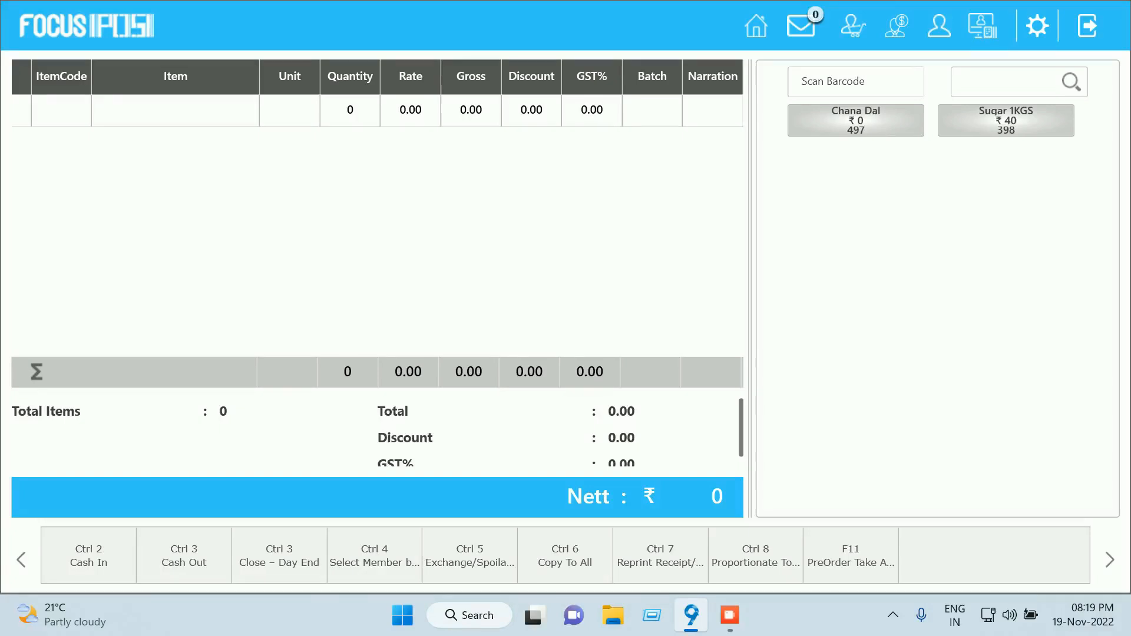
{"action": "left_click", "coordinate": [279, 555]}
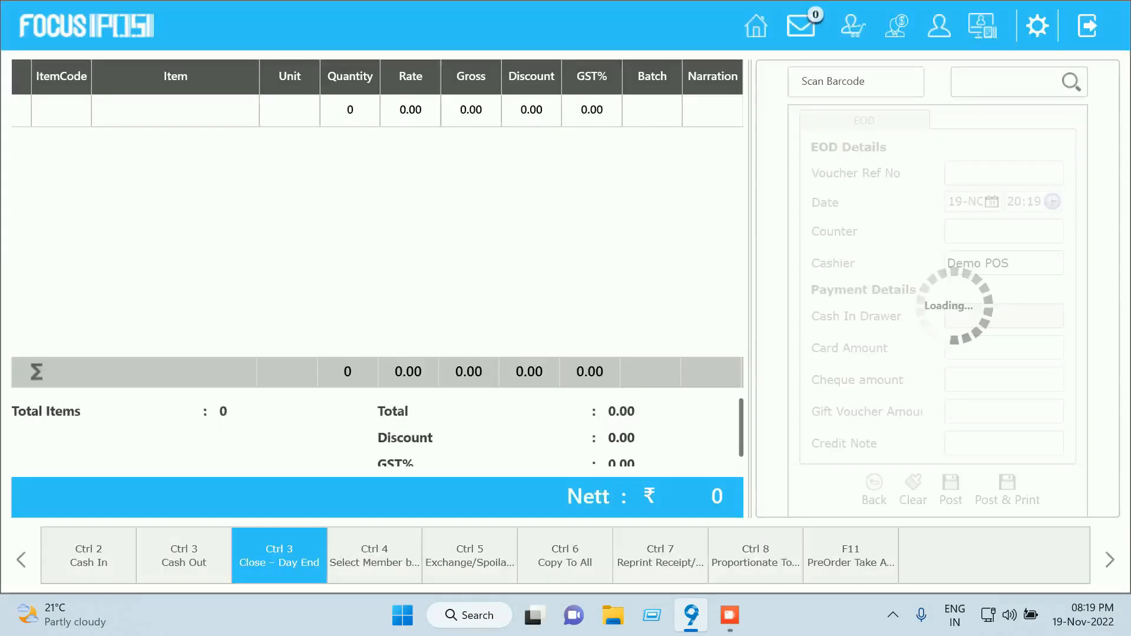
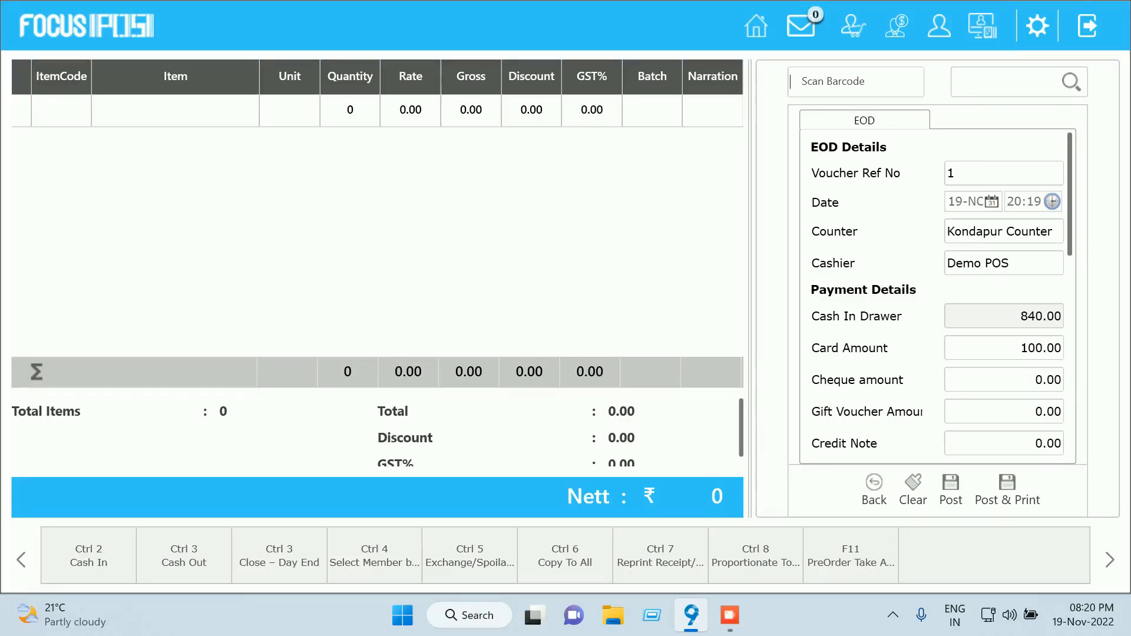
Post the Kondapur Counter EOD details to show the summary with 340.00 cash and 100.00 card sales
{"action": "left_click", "coordinate": [1009, 492]}
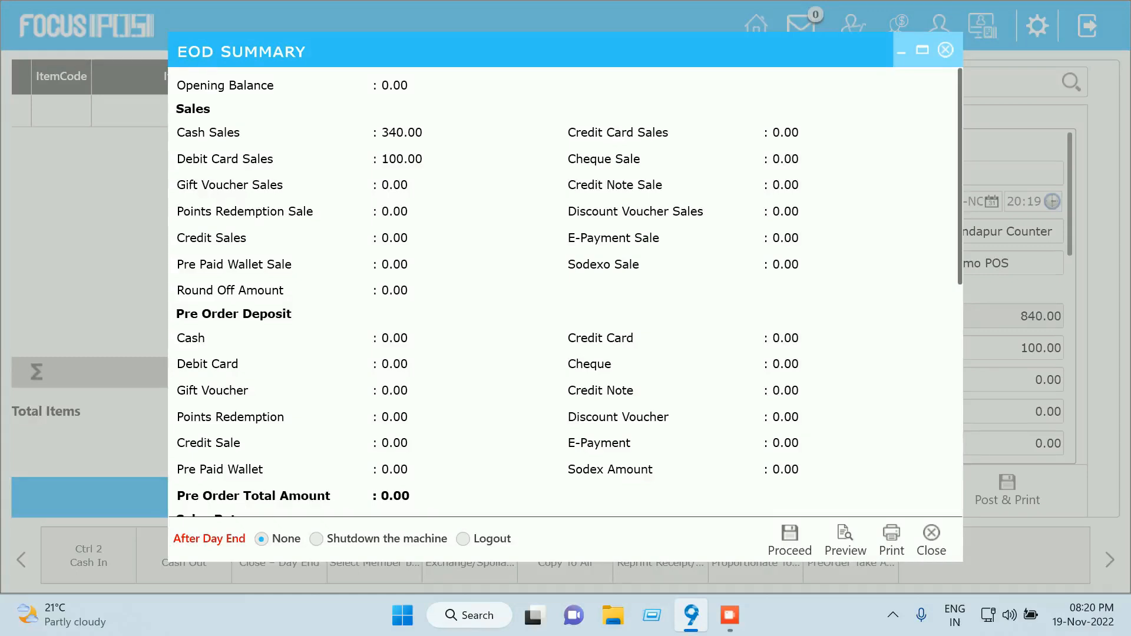
Review the EOD Summary totals and proceed to save the day end
{"action": "scroll", "coordinate": [565, 292], "scroll_direction": "down", "scroll_amount": 2}
{"action": "scroll", "coordinate": [565, 292], "scroll_direction": "down", "scroll_amount": 9}
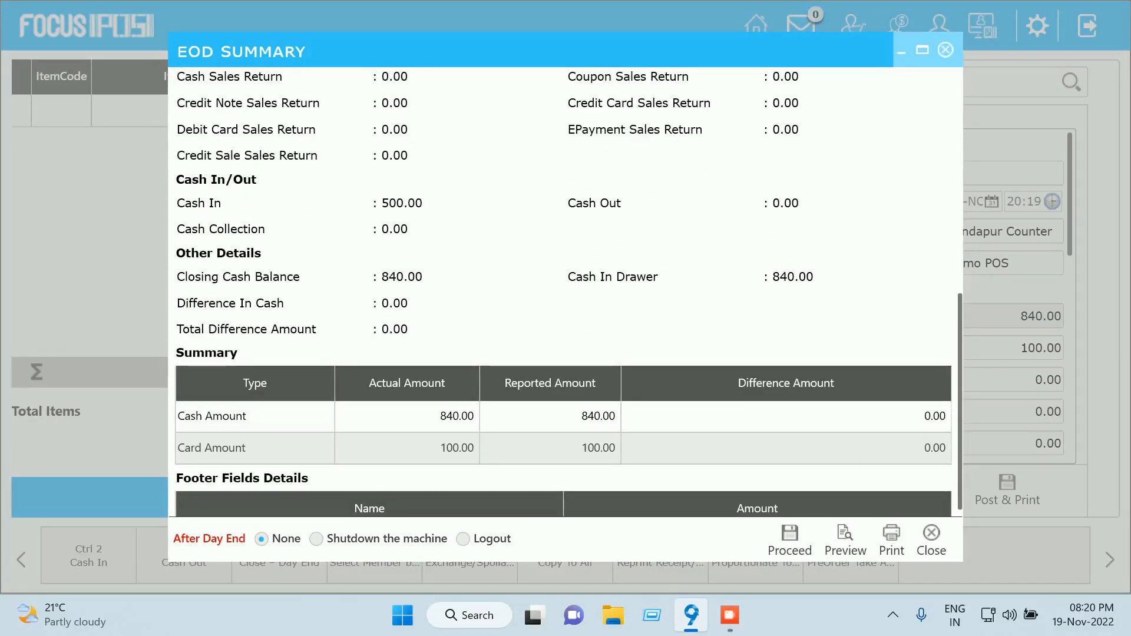
{"action": "scroll", "coordinate": [565, 292], "scroll_direction": "down", "scroll_amount": 1}
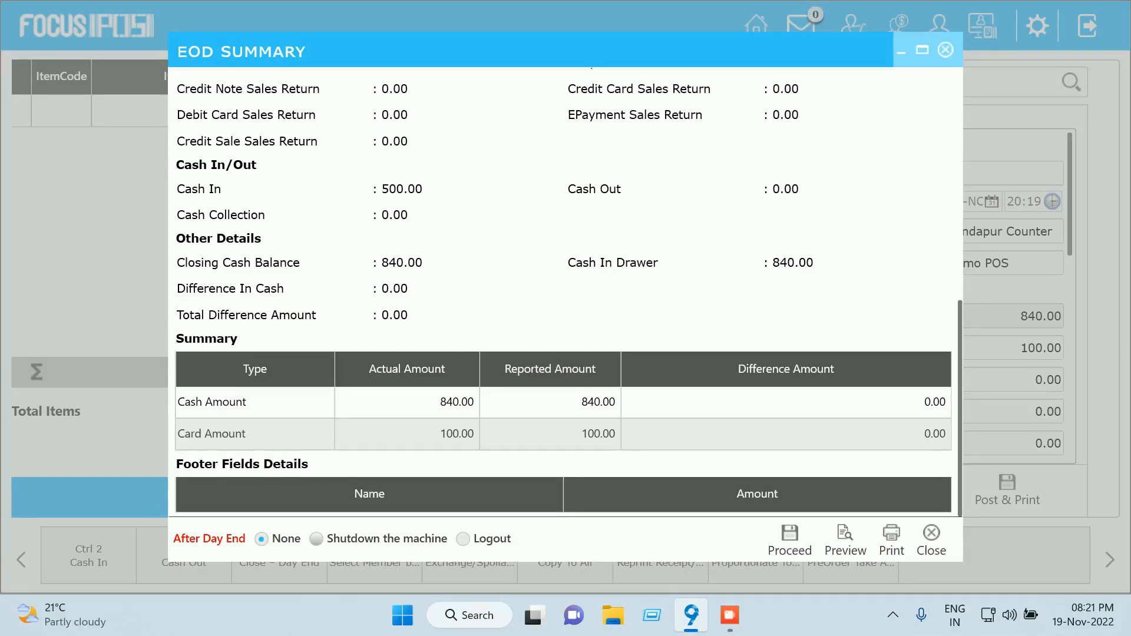
{"action": "left_click", "coordinate": [789, 537]}
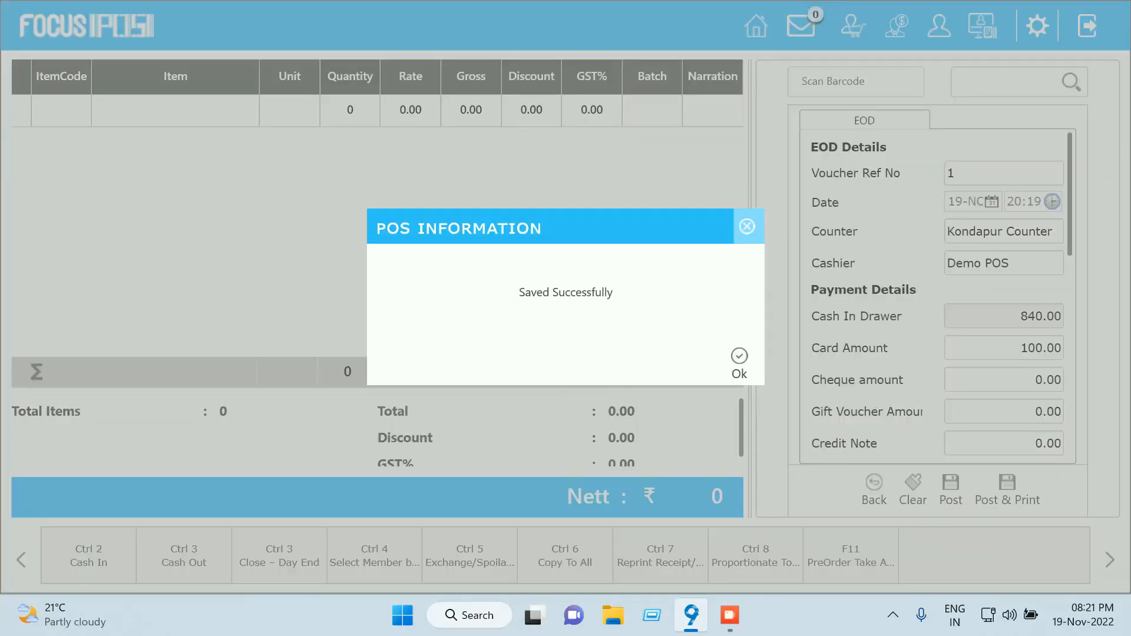
Acknowledge the saved message and save the day-end summary as the PDF 'dayend summary'
{"action": "left_click", "coordinate": [739, 362]}
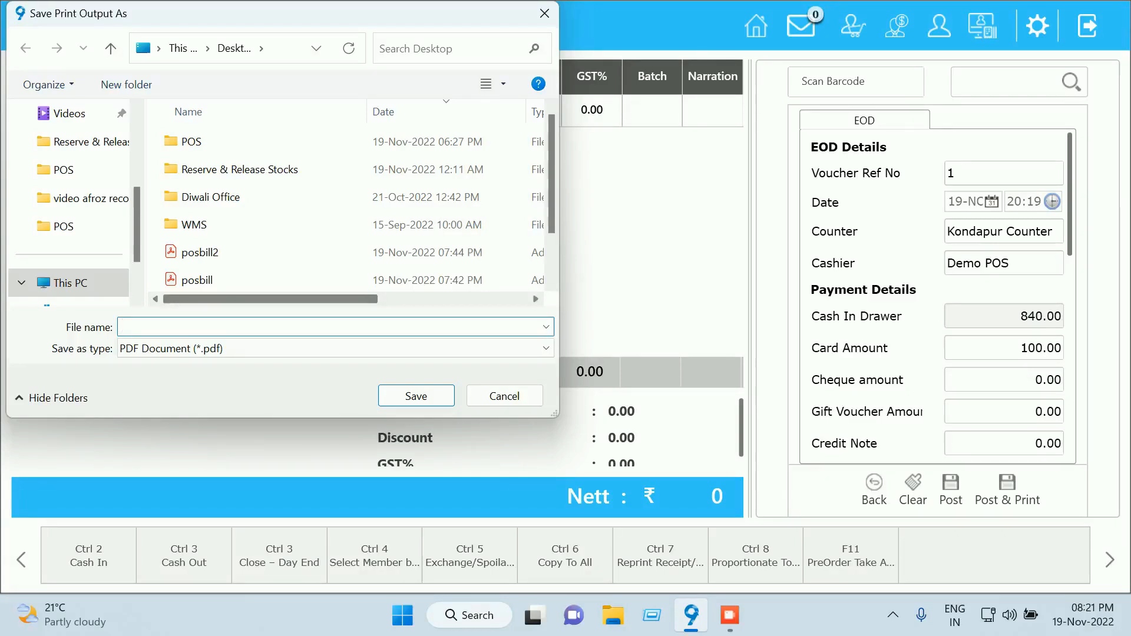
{"action": "type", "text": "dayend summary"}
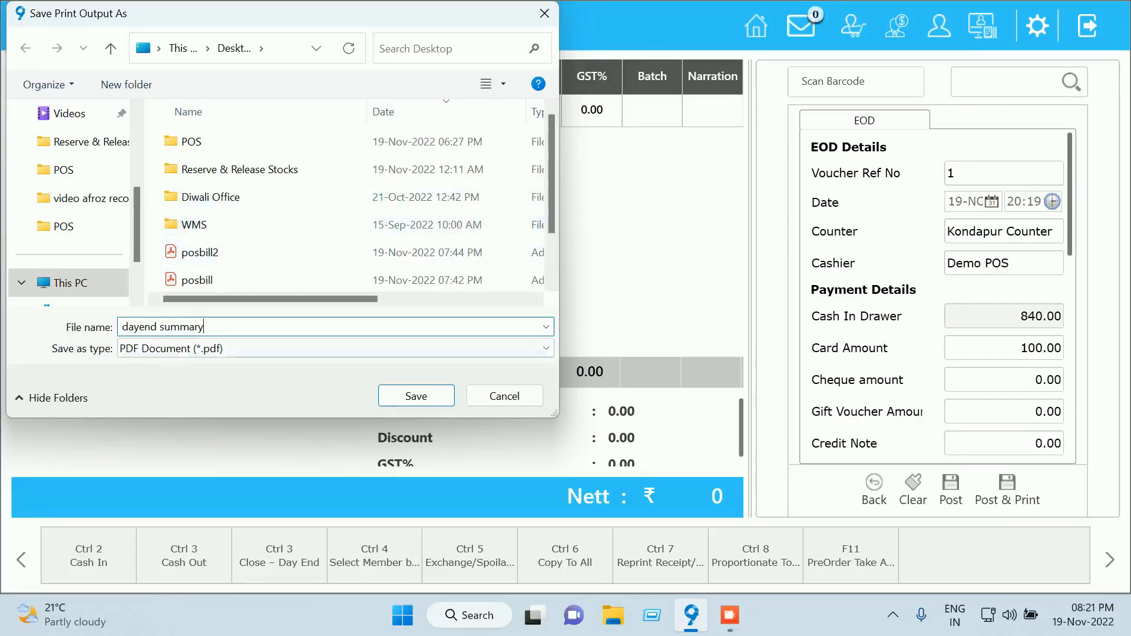
{"action": "left_click", "coordinate": [416, 396]}
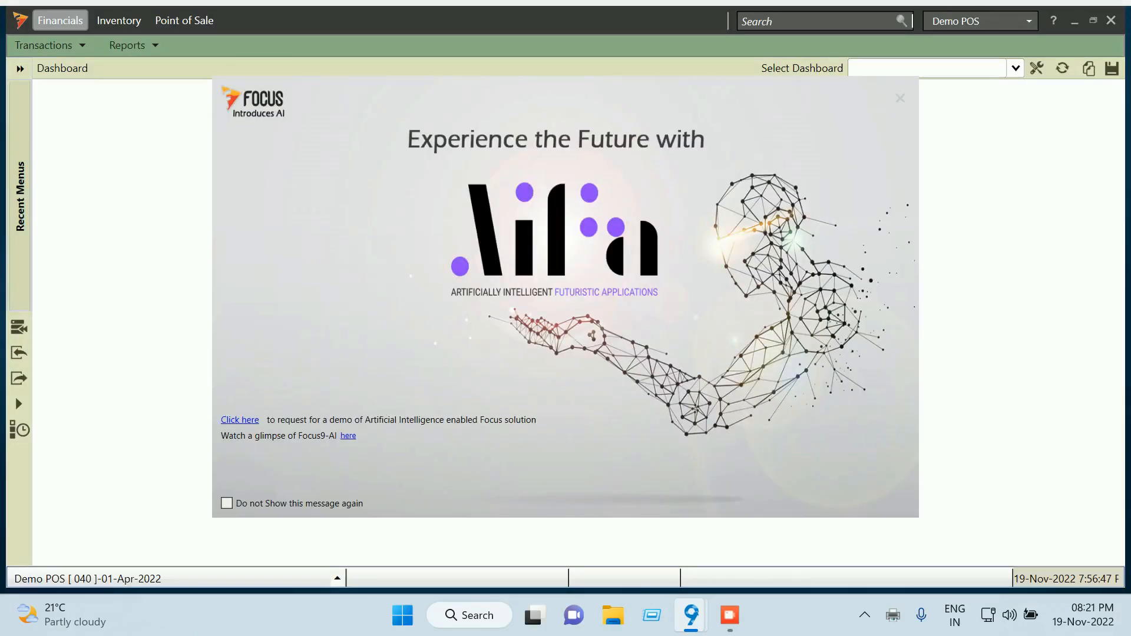
Reopen the Point of Sale screen, close the Day In form, and open the Cash Out form with Ctrl+O
{"action": "key", "text": "Escape"}
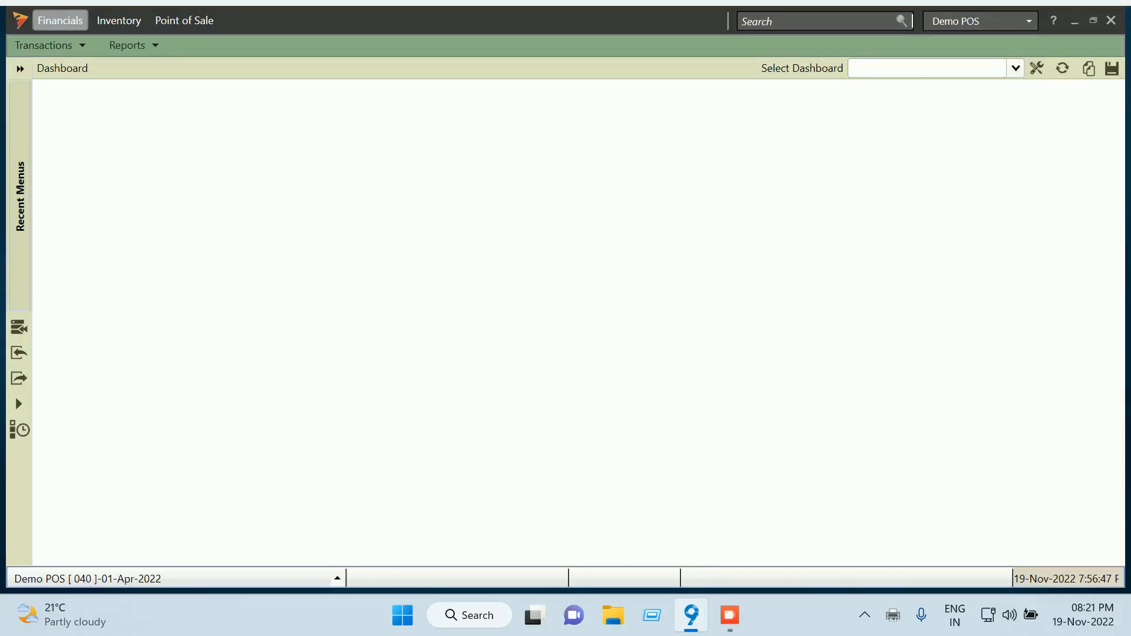
{"action": "left_click", "coordinate": [184, 20]}
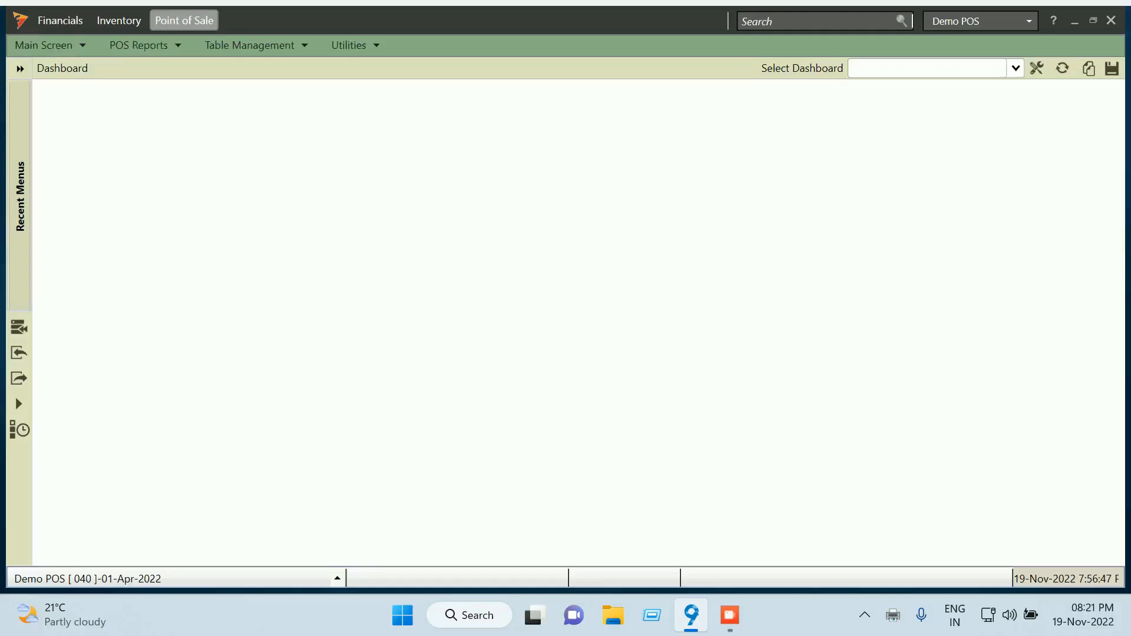
{"action": "left_click", "coordinate": [43, 45]}
{"action": "left_click", "coordinate": [59, 63]}
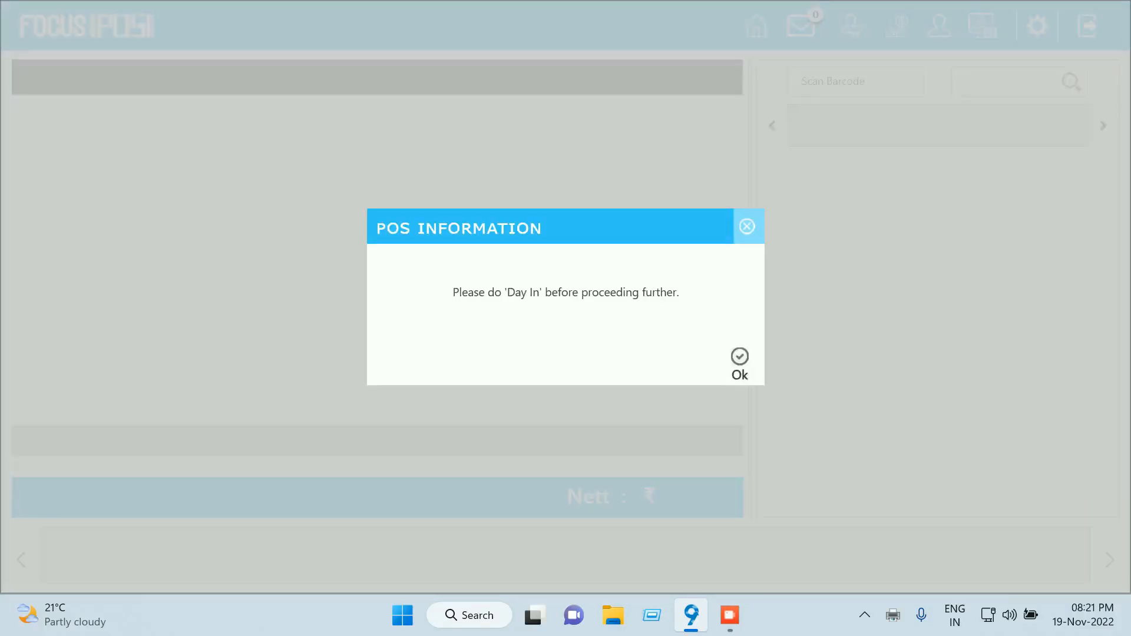
{"action": "left_click", "coordinate": [740, 359]}
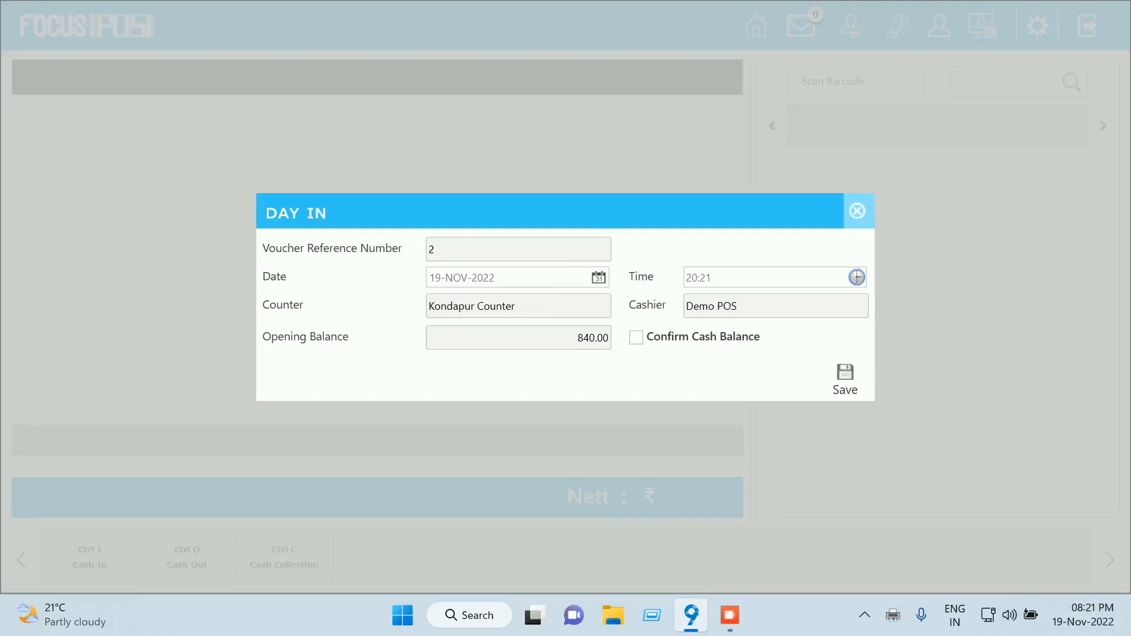
{"action": "left_click", "coordinate": [857, 211]}
{"action": "key", "text": "ctrl+o"}
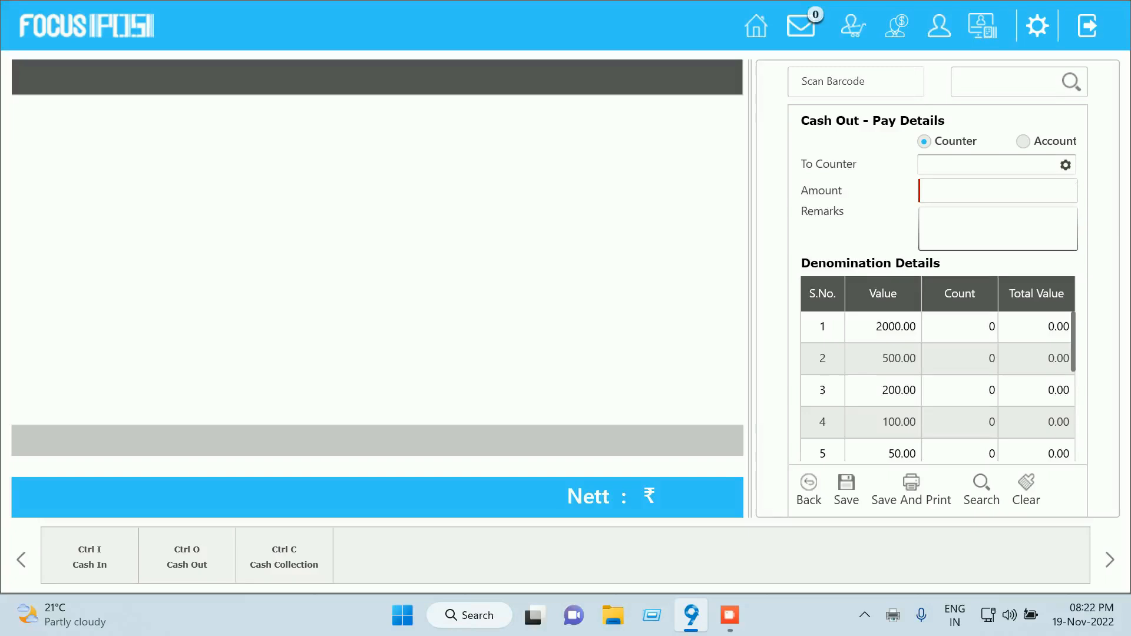
Count the cash out as one 500.00, one 200.00, one 100.00 and four 10.00 notes
{"action": "left_click", "coordinate": [959, 358]}
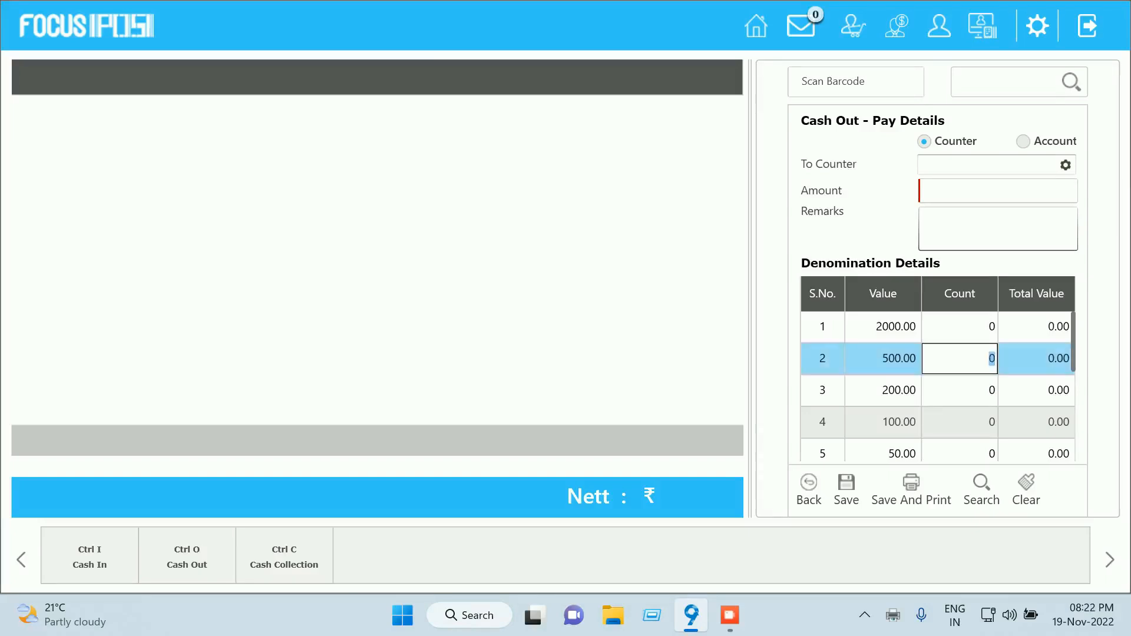
{"action": "type", "text": "1"}
{"action": "key", "text": "Tab"}
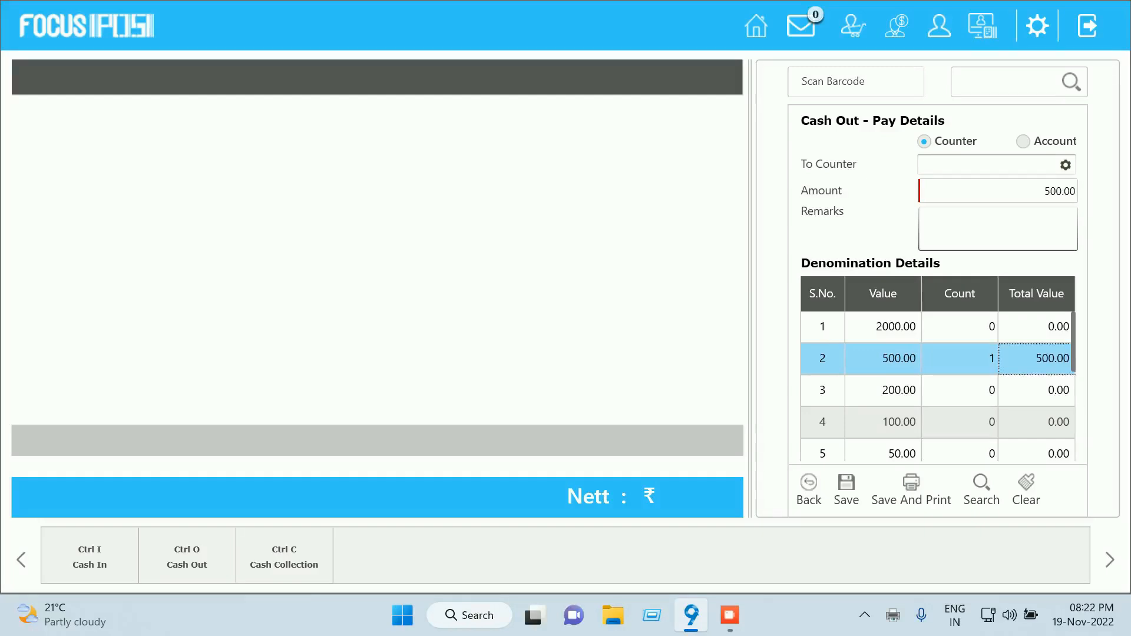
{"action": "key", "text": "Tab"}
{"action": "type", "text": "1"}
{"action": "key", "text": "Tab"}
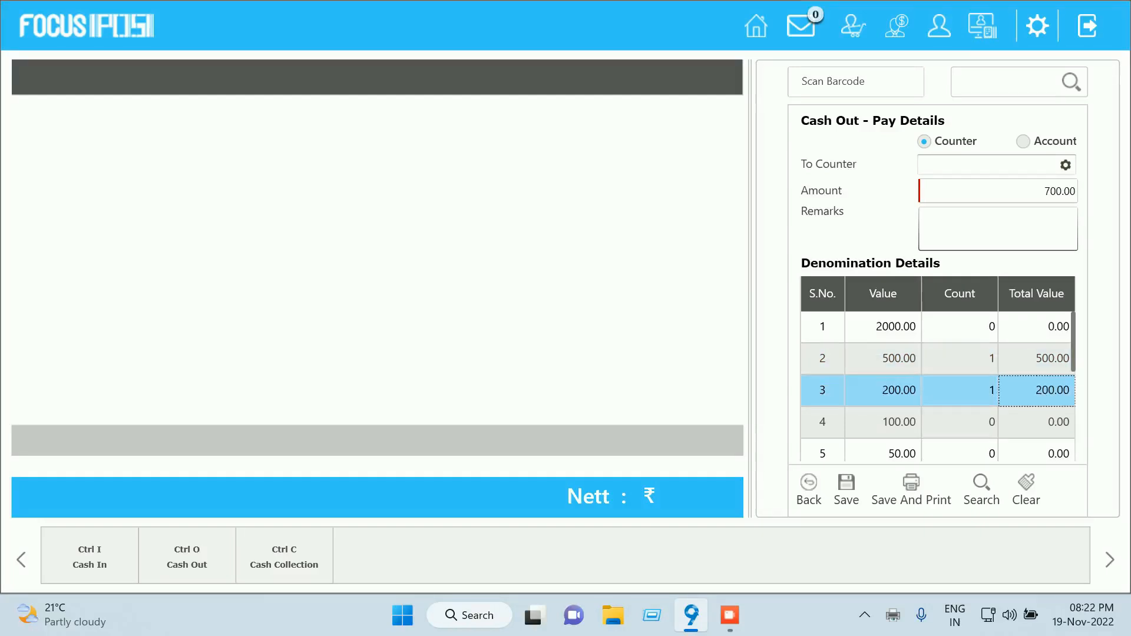
{"action": "key", "text": "Tab"}
{"action": "type", "text": "1"}
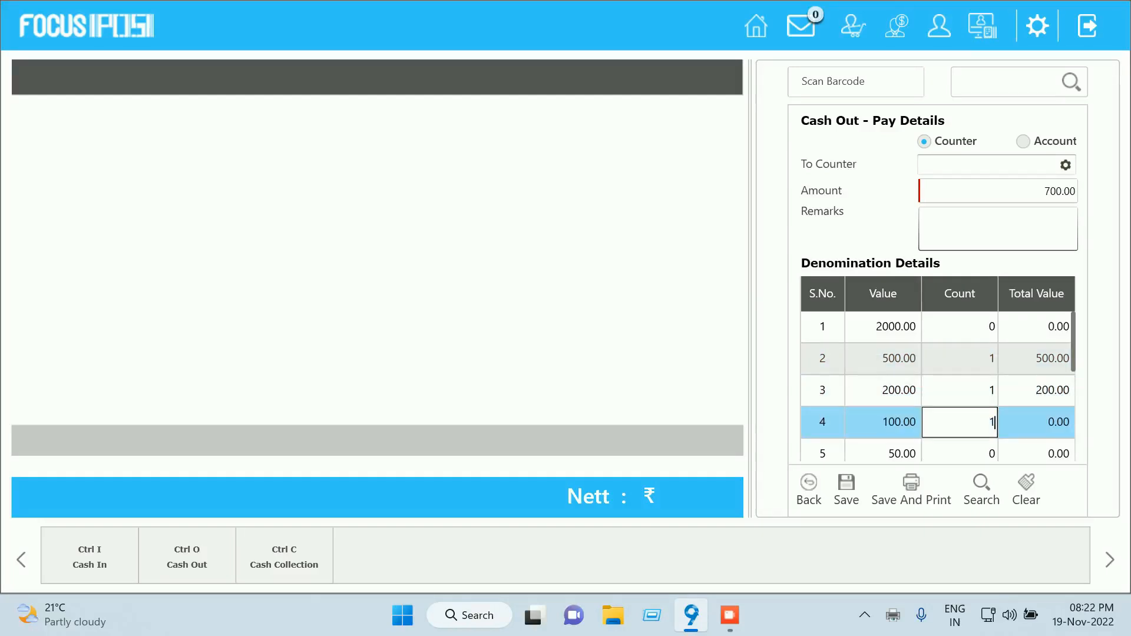
{"action": "key", "text": "Tab"}
{"action": "scroll", "coordinate": [938, 386], "scroll_direction": "down", "scroll_amount": 1}
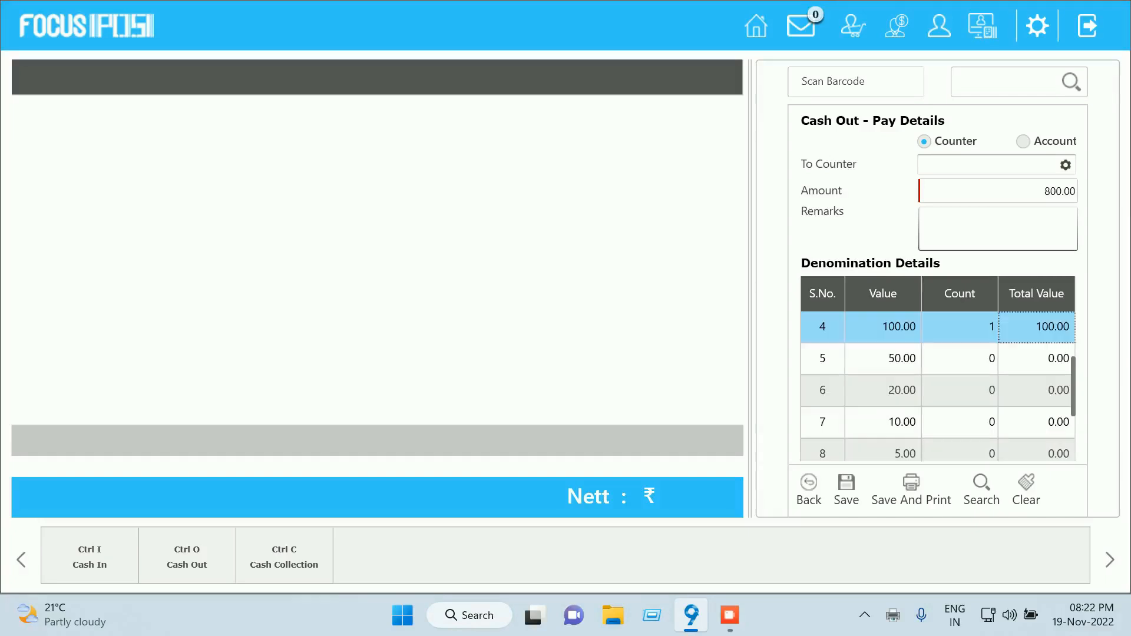
{"action": "left_click", "coordinate": [959, 423]}
{"action": "type", "text": "4"}
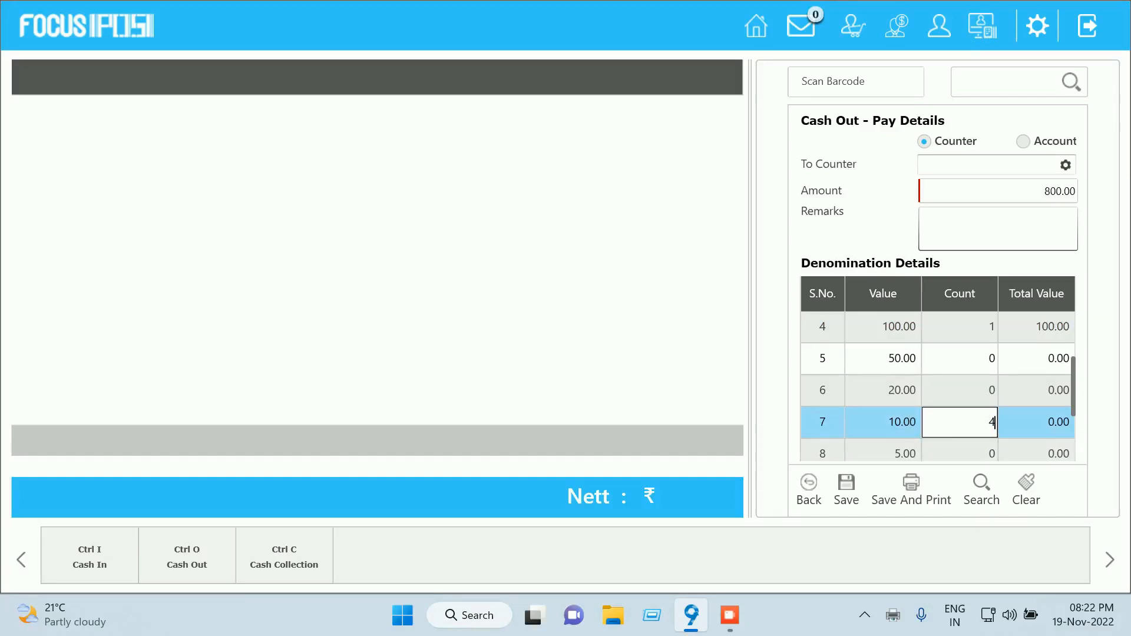
{"action": "key", "text": "Tab"}
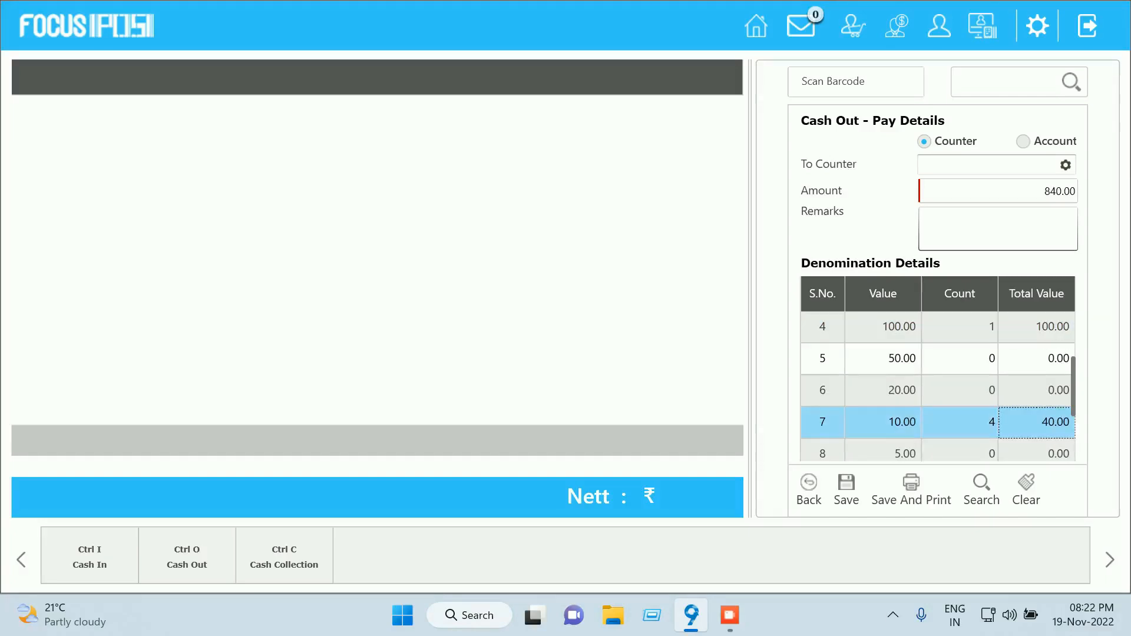
Pay the cash out to Cleared Account with remark 'day end cash is being handoverd to the manager.' and save and print
{"action": "left_click", "coordinate": [1023, 141]}
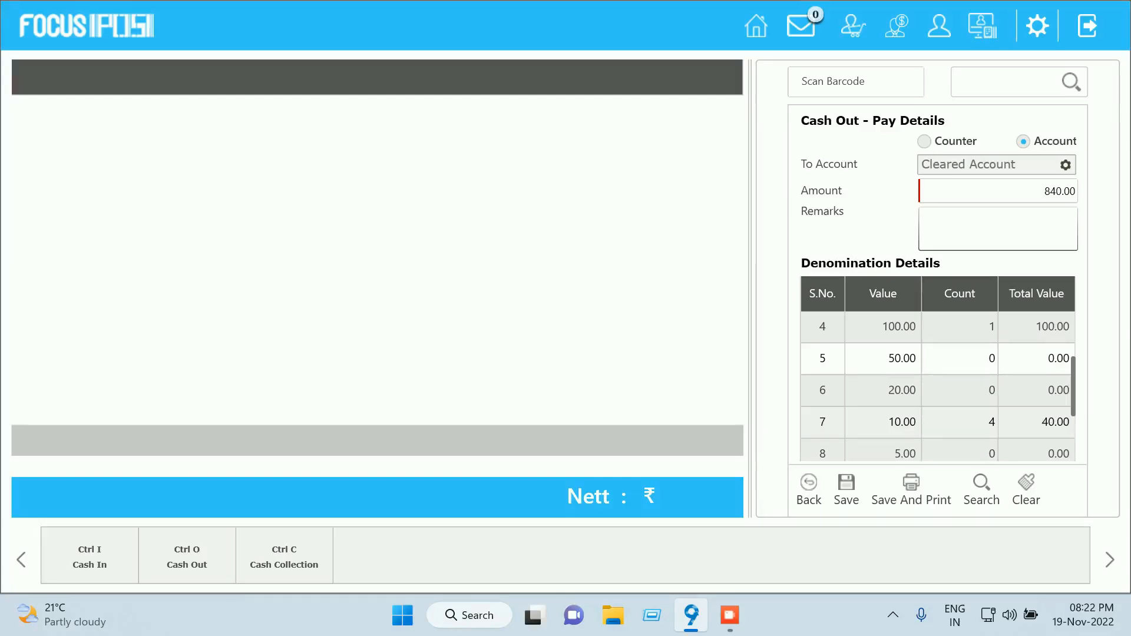
{"action": "key", "text": "Tab"}
{"action": "key", "text": "Tab"}
{"action": "type", "text": "day end cash is being handoverd"}
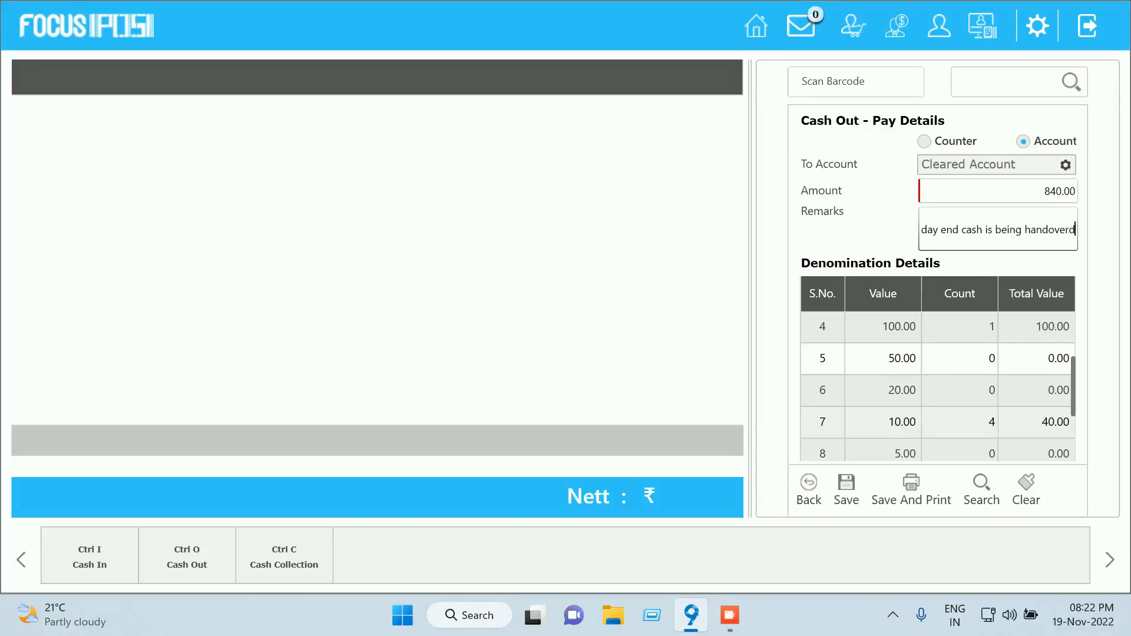
{"action": "type", "text": " to the manager"}
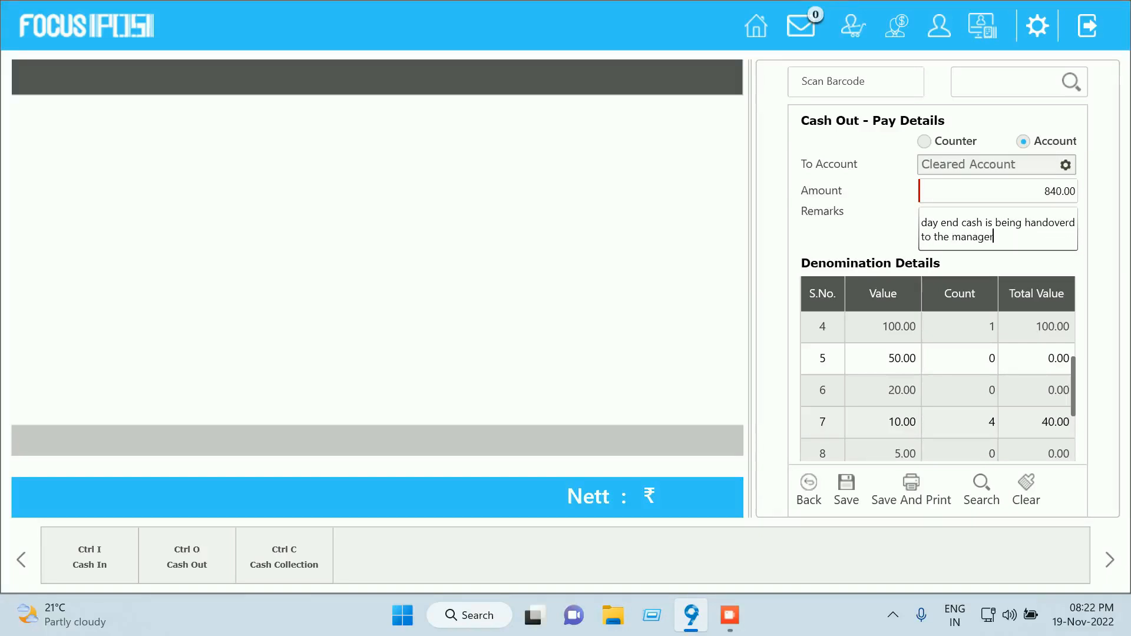
{"action": "type", "text": "."}
{"action": "scroll", "coordinate": [936, 382], "scroll_direction": "down", "scroll_amount": 3}
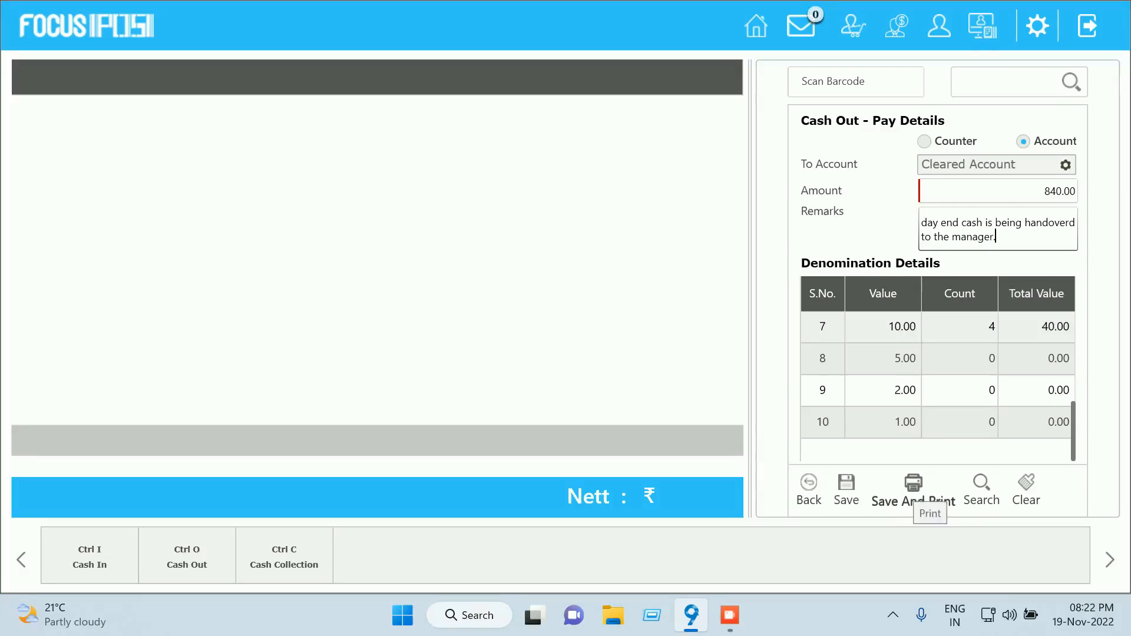
{"action": "left_click", "coordinate": [913, 492]}
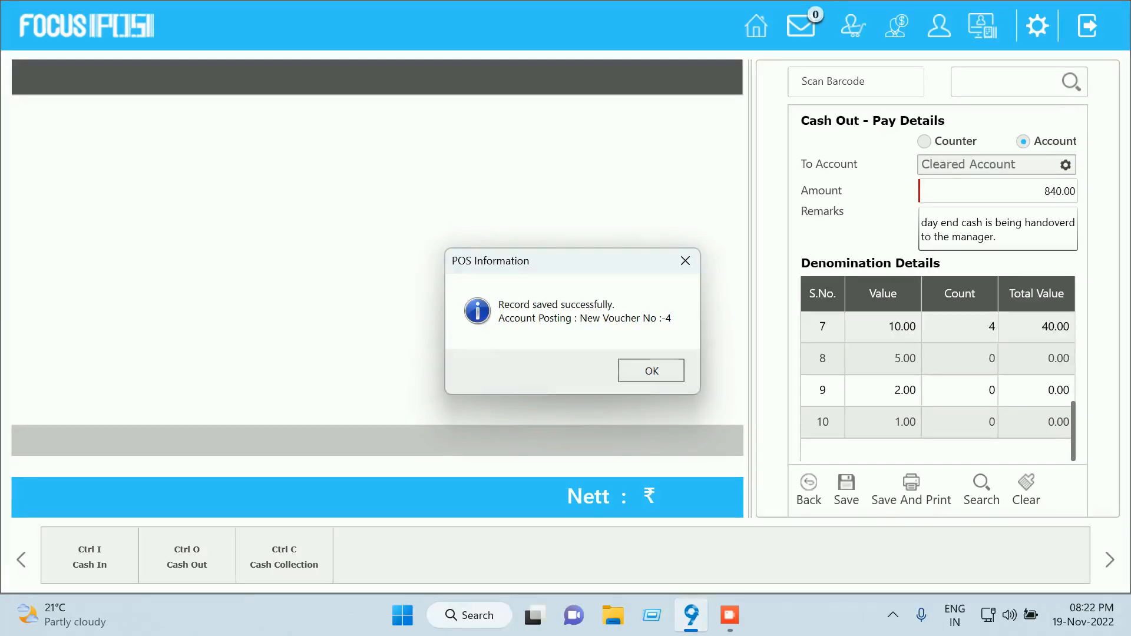
Acknowledge the saved message and save the cash-out printout as the PDF 'cashout - handover'
{"action": "key", "text": "Return"}
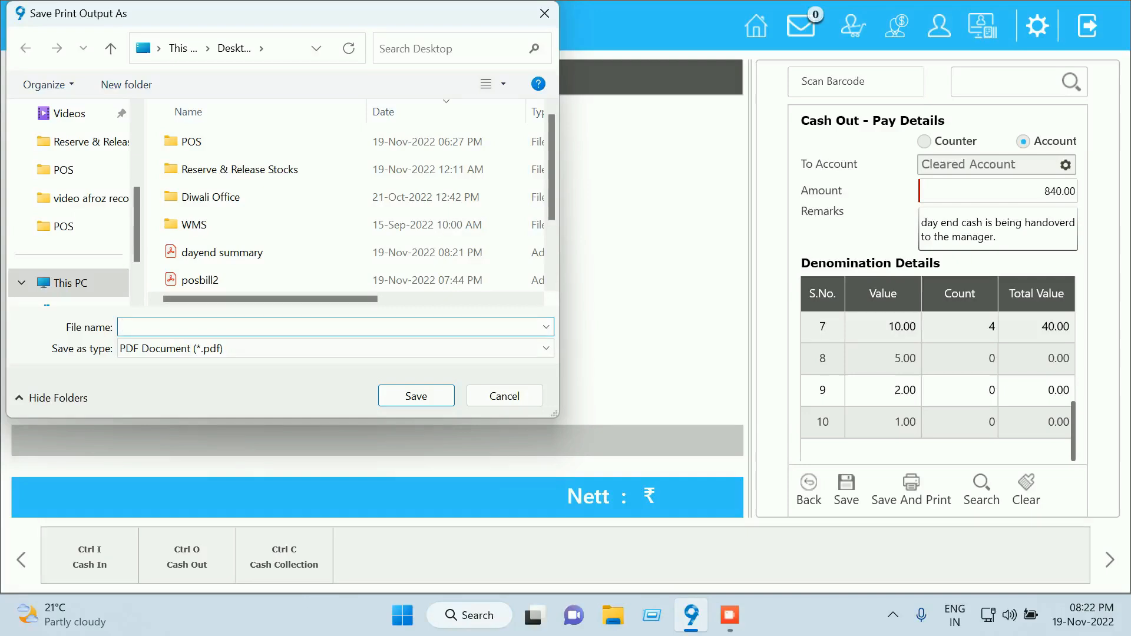
{"action": "type", "text": "cash-handover"}
{"action": "key", "text": "BackSpace"}
{"action": "key", "text": "BackSpace"}
{"action": "key", "text": "BackSpace"}
{"action": "key", "text": "BackSpace"}
{"action": "key", "text": "BackSpace"}
{"action": "key", "text": "BackSpace"}
{"action": "key", "text": "BackSpace"}
{"action": "key", "text": "BackSpace"}
{"action": "key", "text": "BackSpace"}
{"action": "type", "text": "out - handover"}
{"action": "key", "text": "Return"}
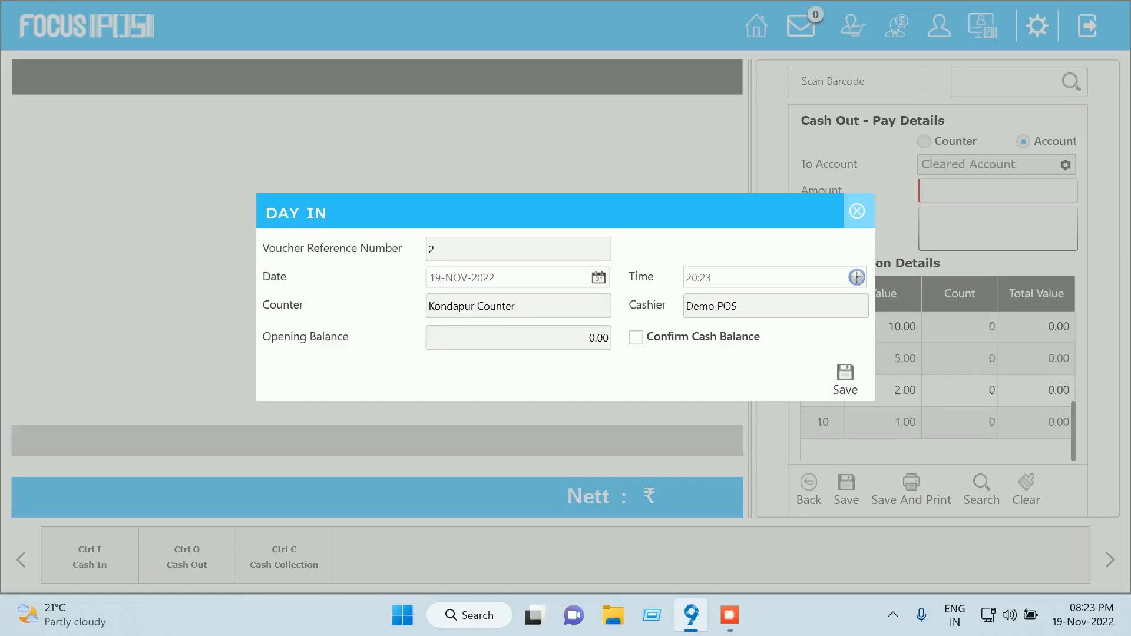
Close Day In, log out of the POS screen, and show the desktop
{"action": "left_click", "coordinate": [857, 211]}
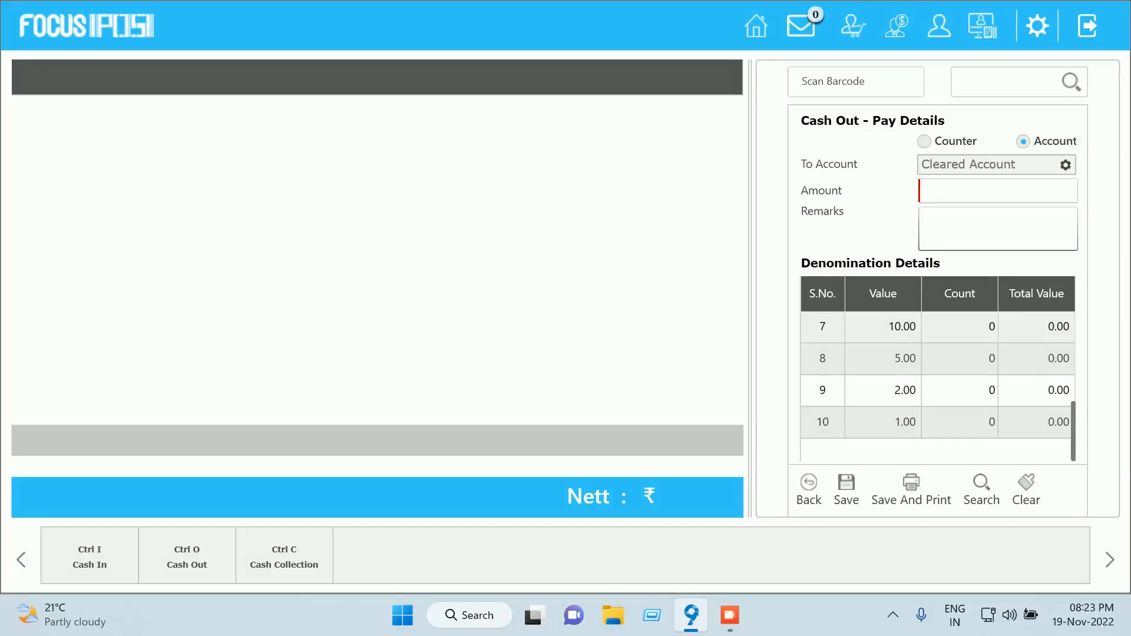
{"action": "left_click", "coordinate": [1087, 26]}
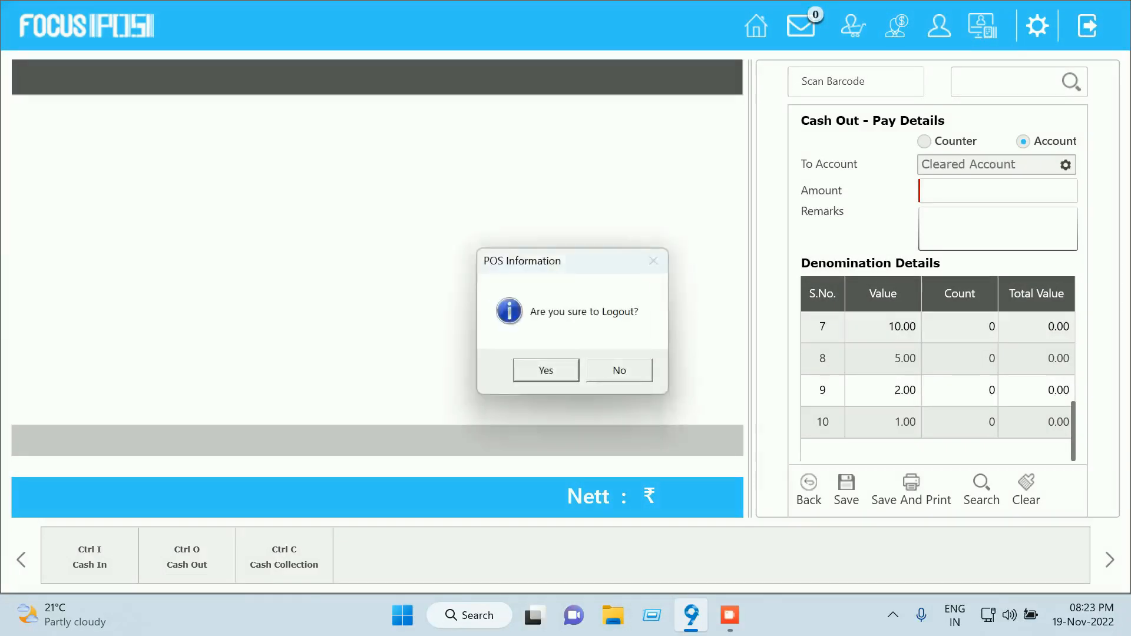
{"action": "key", "text": "Return"}
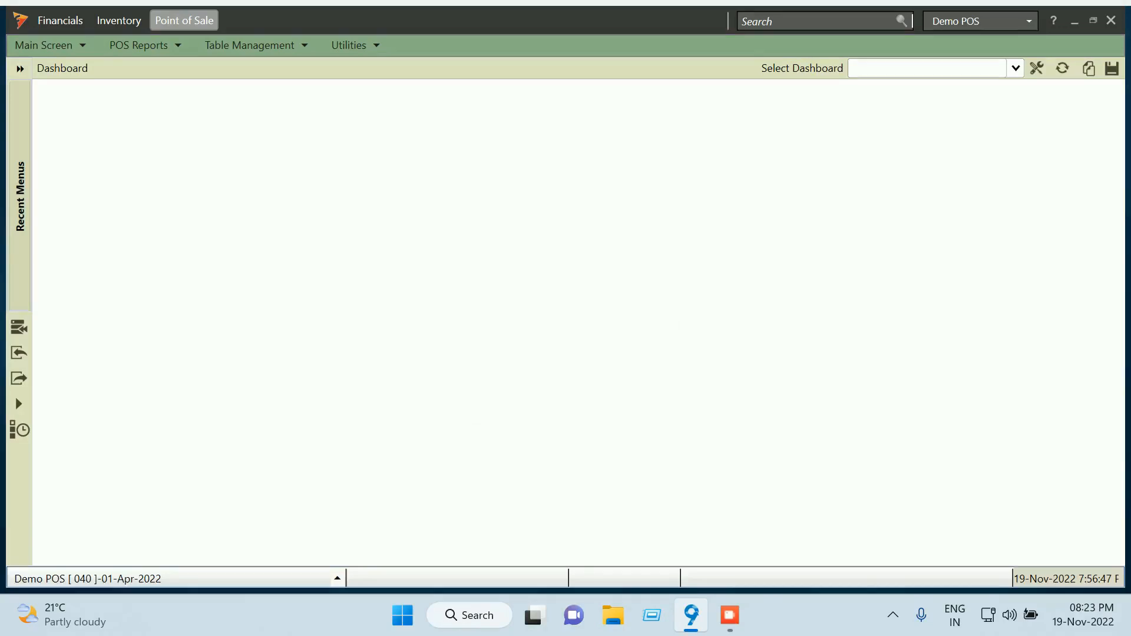
{"action": "key", "text": "super+d"}
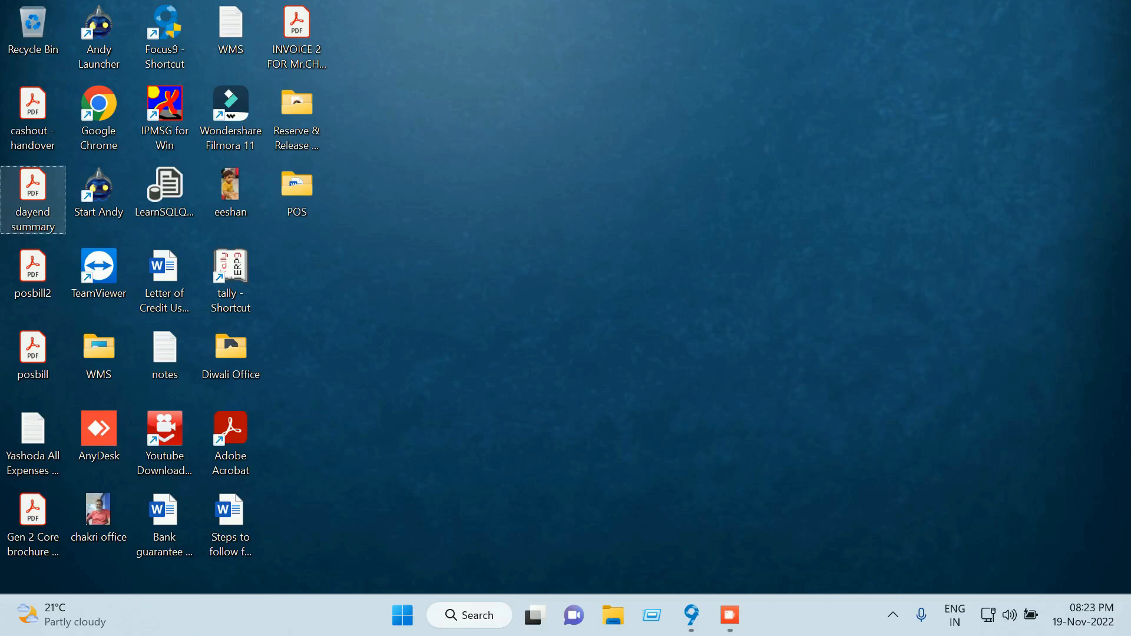
Open dayend summary.pdf maximised and scroll through its EOD figures down to the 440.00 net total
{"action": "double_click", "coordinate": [33, 200]}
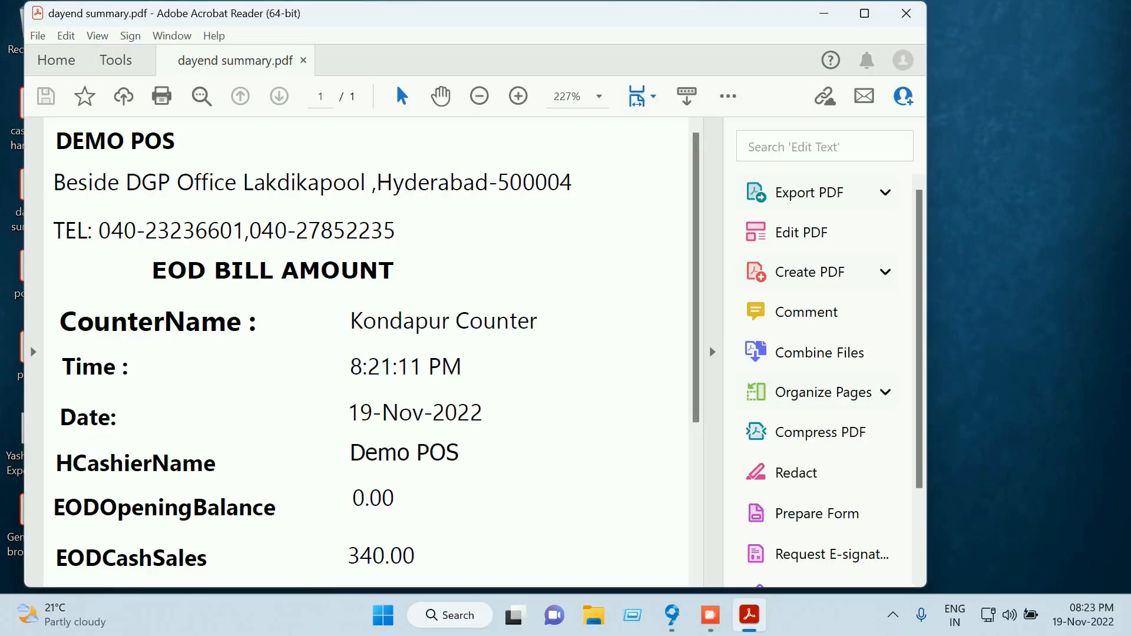
{"action": "left_click", "coordinate": [864, 13]}
{"action": "scroll", "coordinate": [456, 352], "scroll_direction": "down", "scroll_amount": 7}
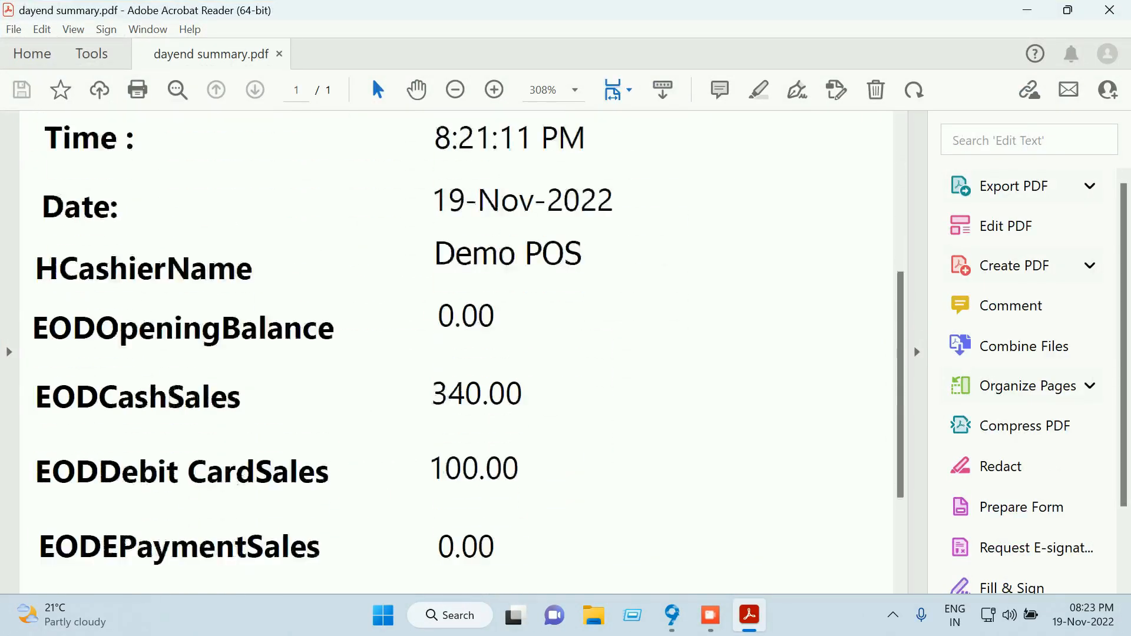
{"action": "scroll", "coordinate": [456, 352], "scroll_direction": "down", "scroll_amount": 2}
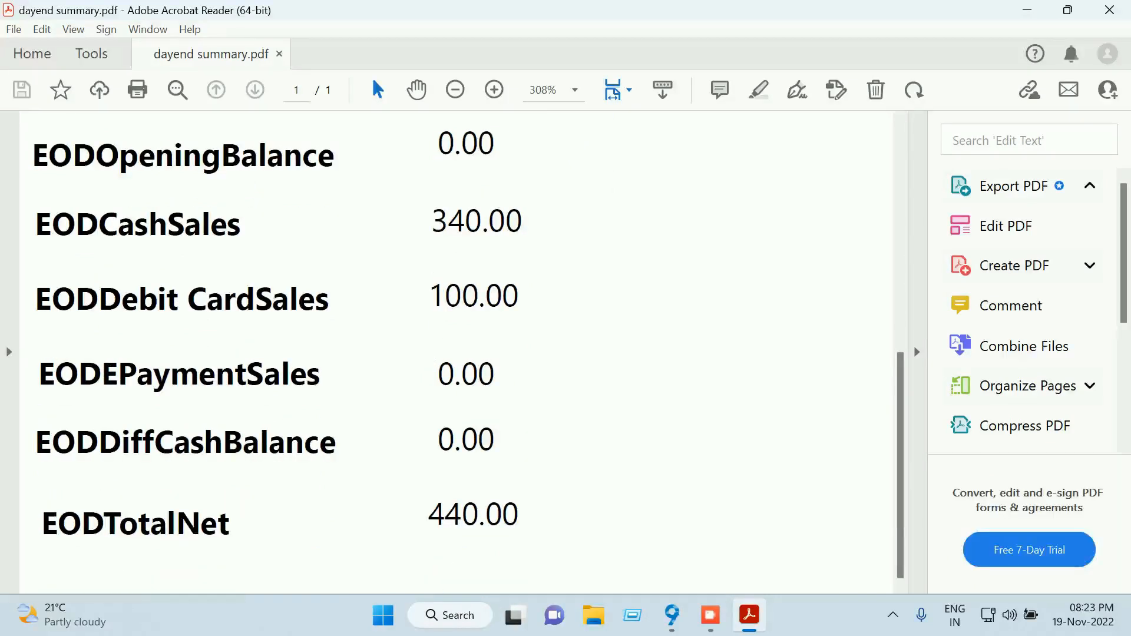
{"action": "scroll", "coordinate": [456, 352], "scroll_direction": "up", "scroll_amount": 1}
{"action": "scroll", "coordinate": [457, 352], "scroll_direction": "up", "scroll_amount": 4}
{"action": "scroll", "coordinate": [457, 353], "scroll_direction": "down", "scroll_amount": 2}
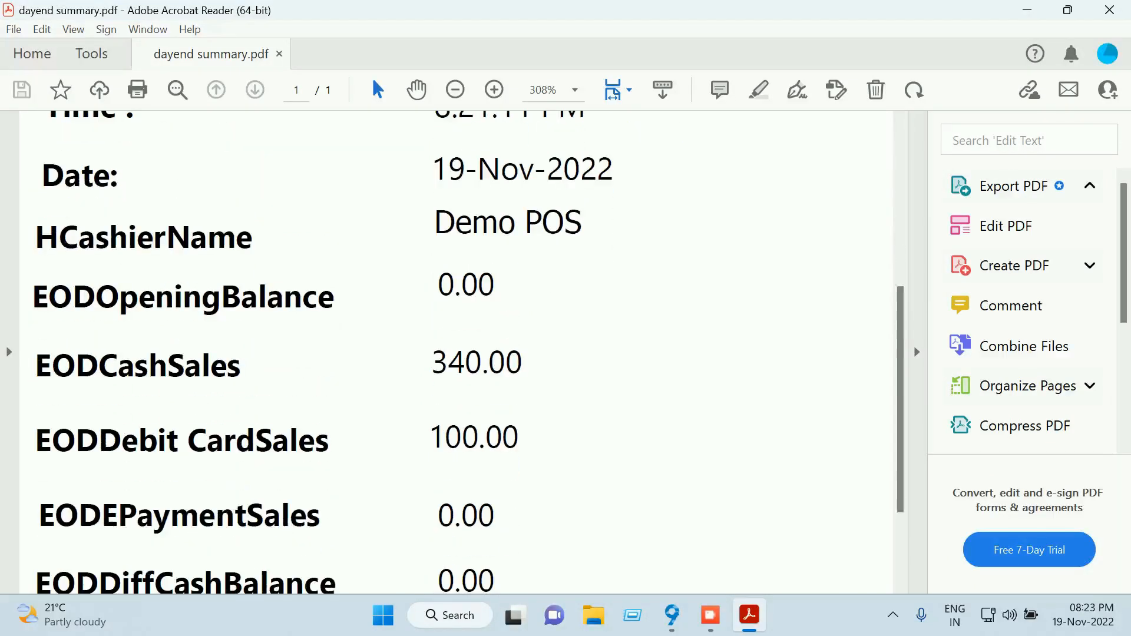
{"action": "scroll", "coordinate": [456, 352], "scroll_direction": "down", "scroll_amount": 1}
{"action": "scroll", "coordinate": [456, 352], "scroll_direction": "up", "scroll_amount": 5}
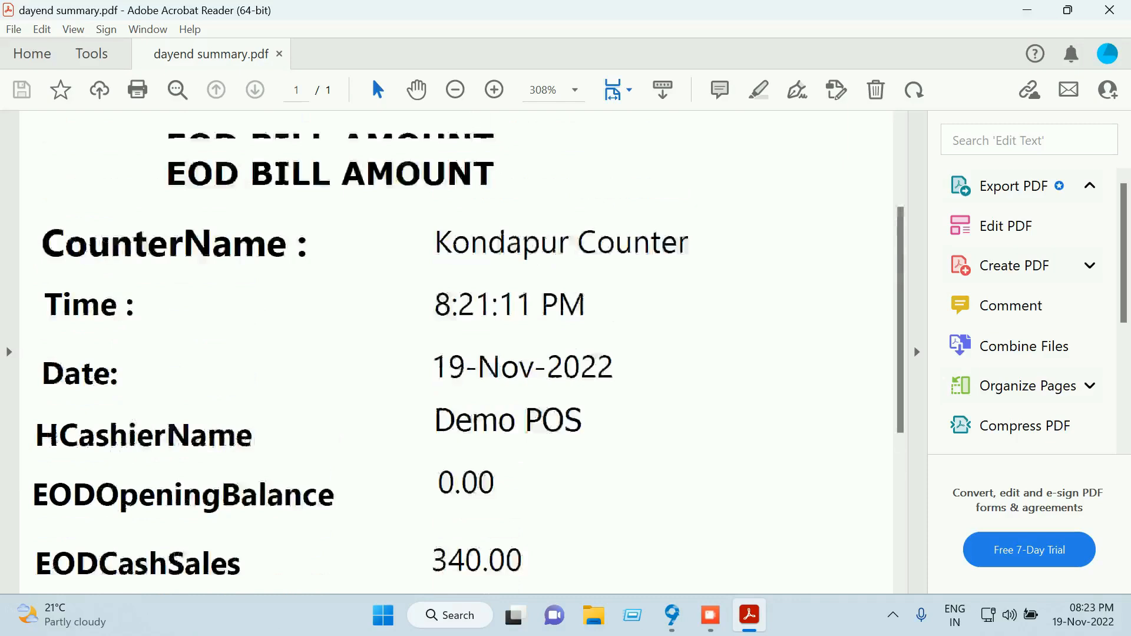
{"action": "scroll", "coordinate": [456, 352], "scroll_direction": "down", "scroll_amount": 6}
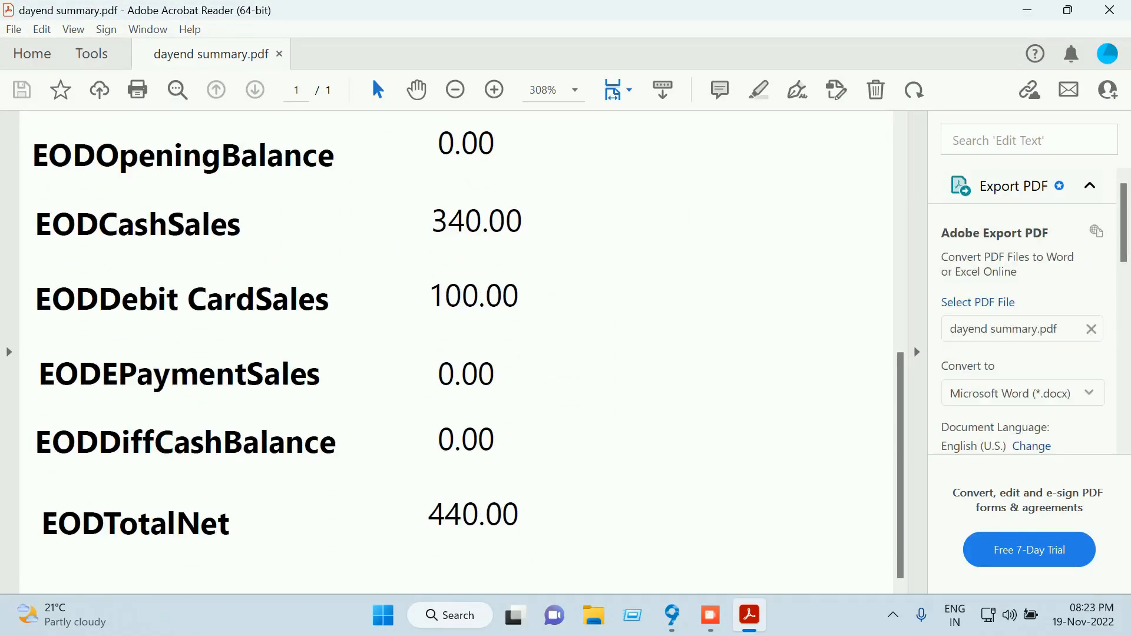
{"action": "scroll", "coordinate": [456, 352], "scroll_direction": "up", "scroll_amount": 1}
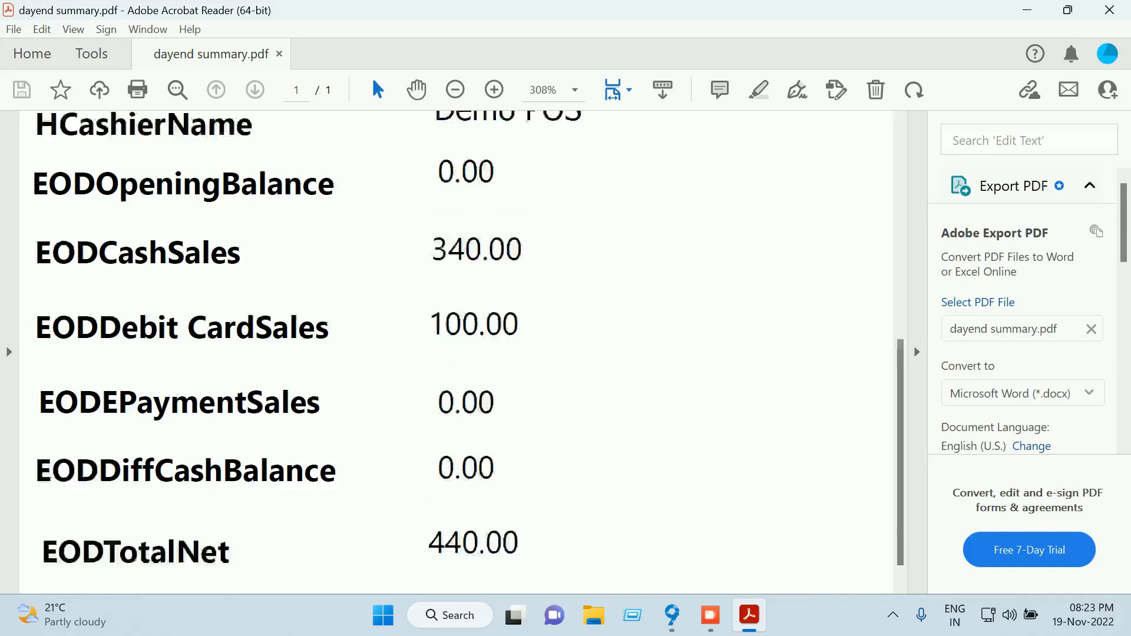
{"action": "scroll", "coordinate": [456, 352], "scroll_direction": "up", "scroll_amount": 10}
{"action": "scroll", "coordinate": [457, 352], "scroll_direction": "up", "scroll_amount": 6}
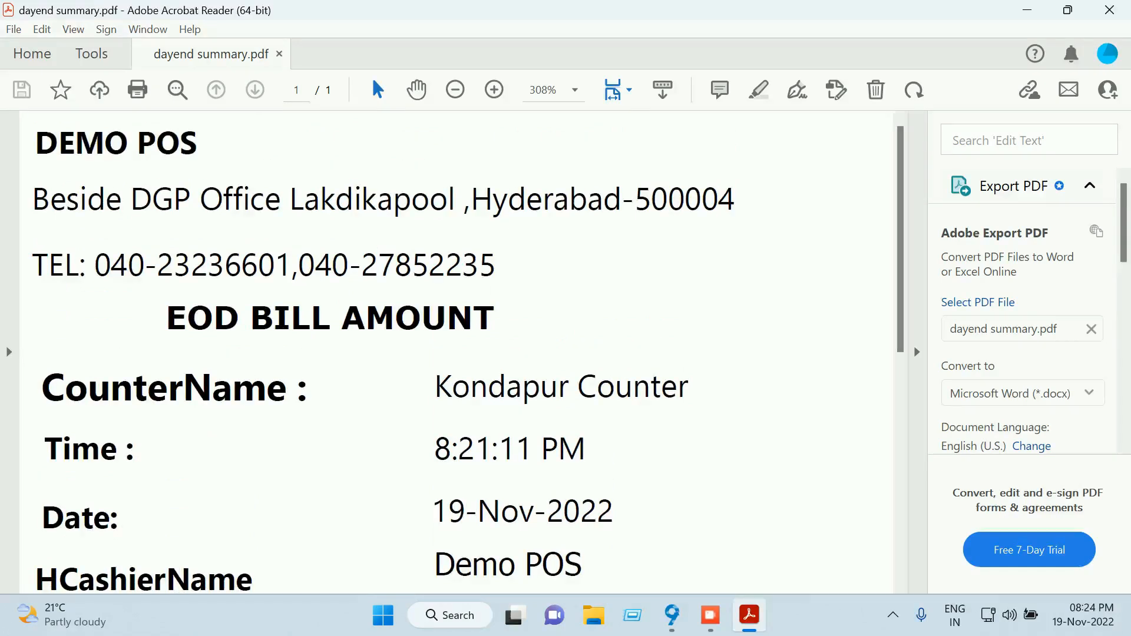
Close the day-end PDF, view cashout - handover.pdf showing 840.00 cash out, then close Acrobat
{"action": "left_click", "coordinate": [1109, 10]}
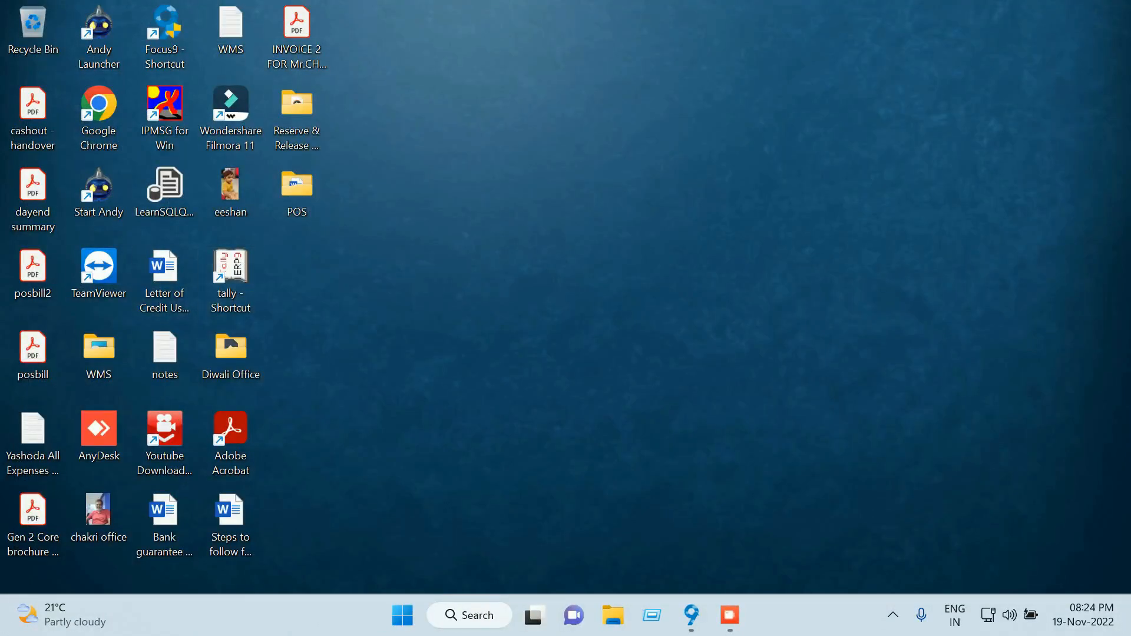
{"action": "double_click", "coordinate": [32, 118]}
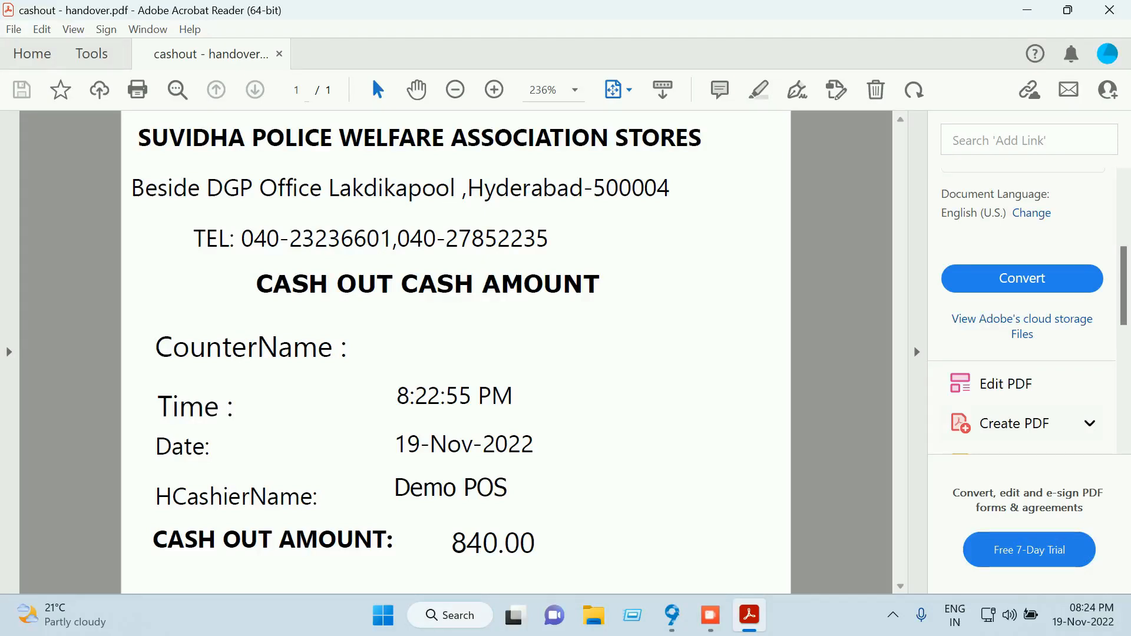
{"action": "left_click", "coordinate": [1108, 10]}
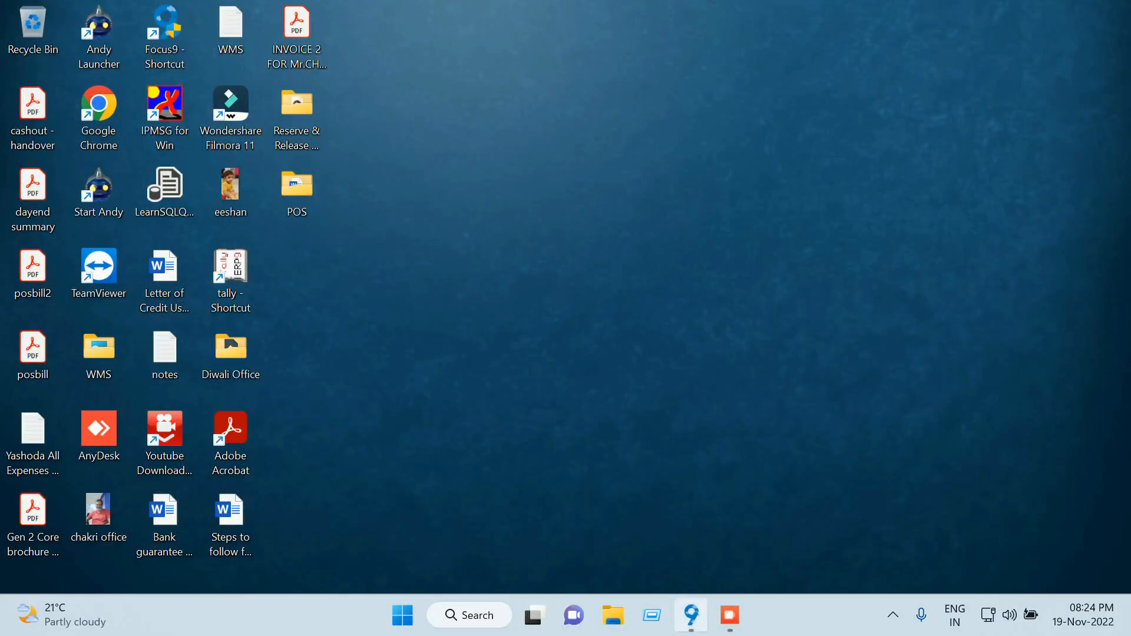
Restore Focus, log out the Demo POS user, and sign in with login su
{"action": "left_click", "coordinate": [691, 615]}
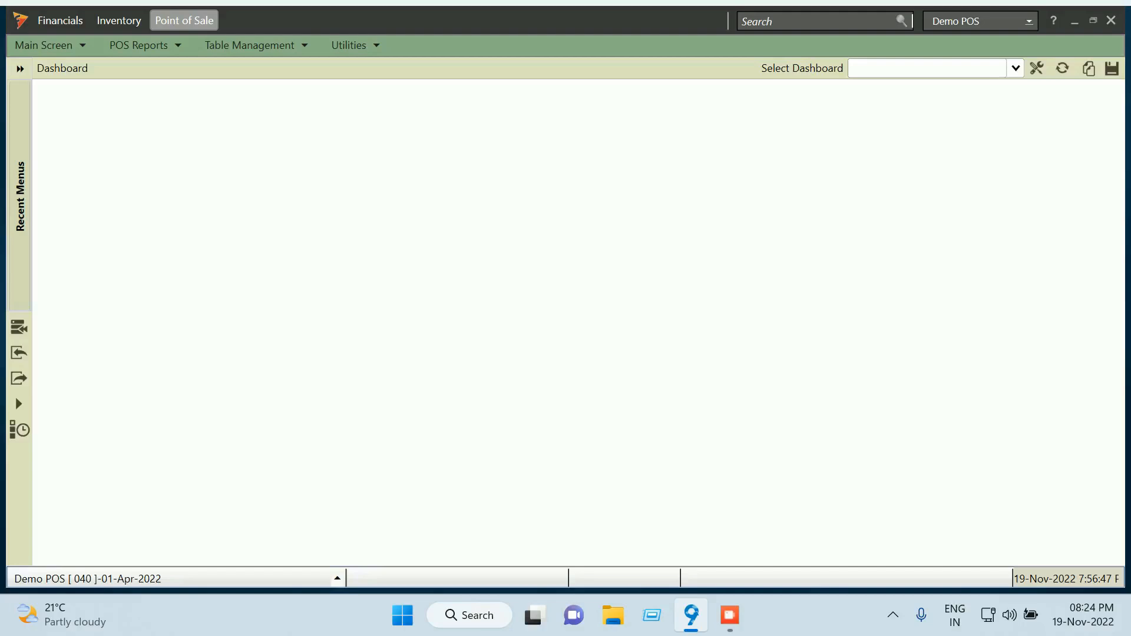
{"action": "left_click", "coordinate": [1028, 21]}
{"action": "left_click", "coordinate": [953, 45]}
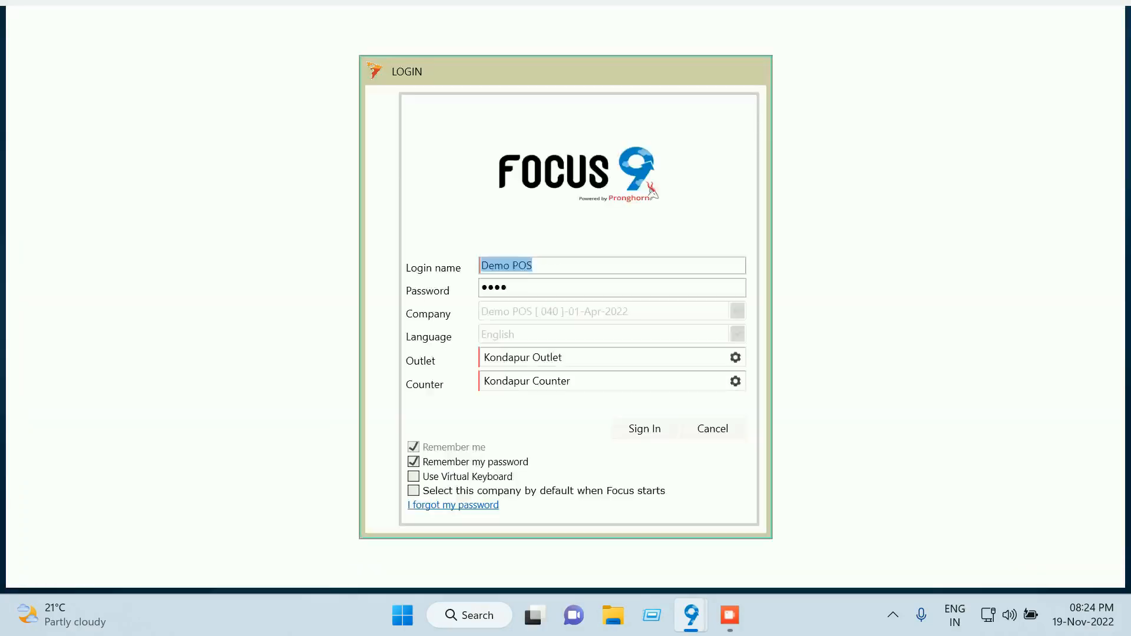
{"action": "type", "text": "su"}
{"action": "key", "text": "Tab"}
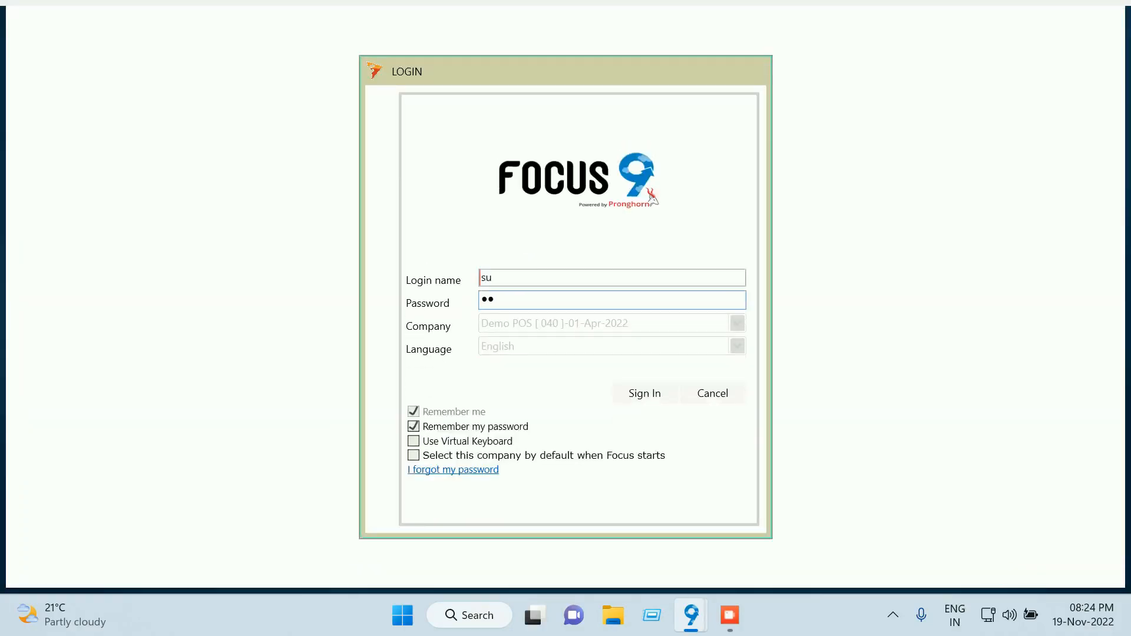
{"action": "key", "text": "Return"}
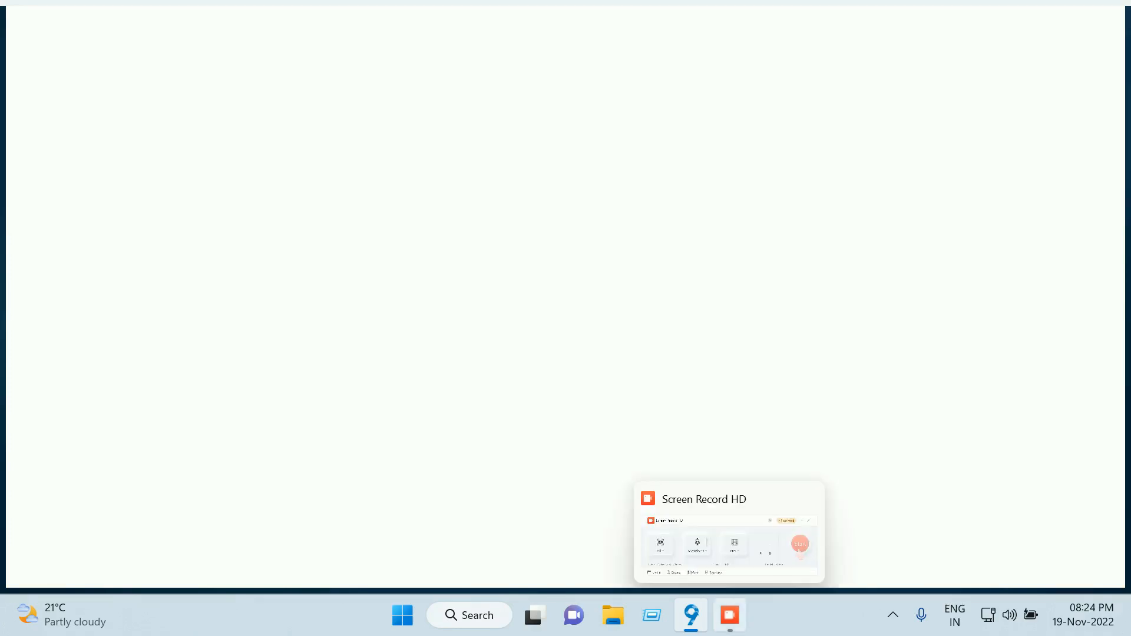
{"action": "left_click", "coordinate": [730, 615]}
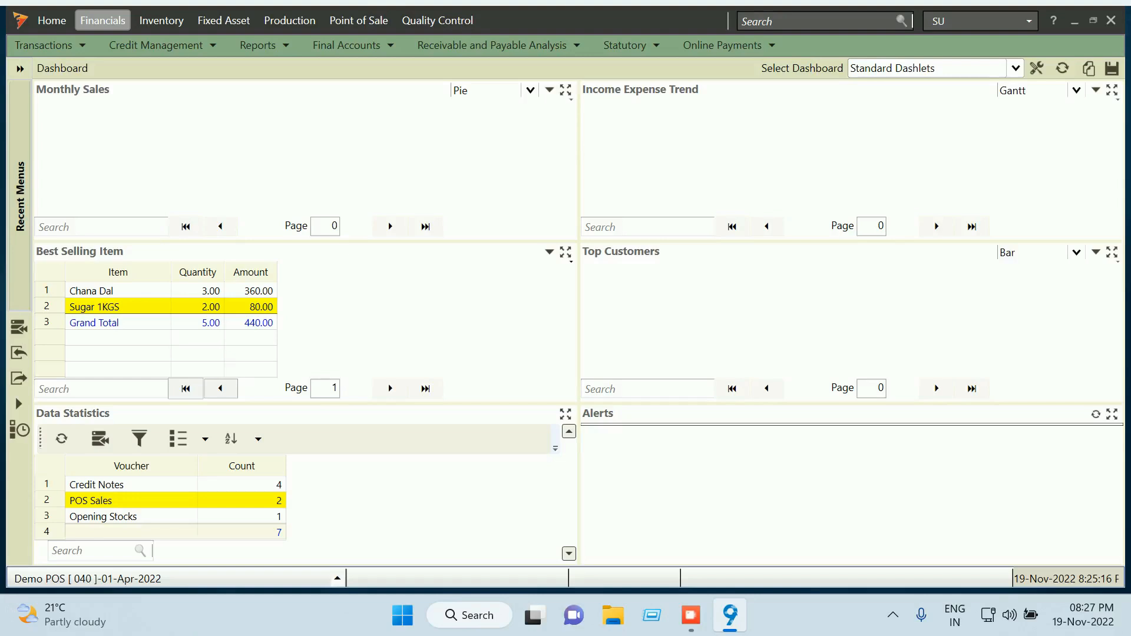
{"action": "double_click", "coordinate": [131, 500]}
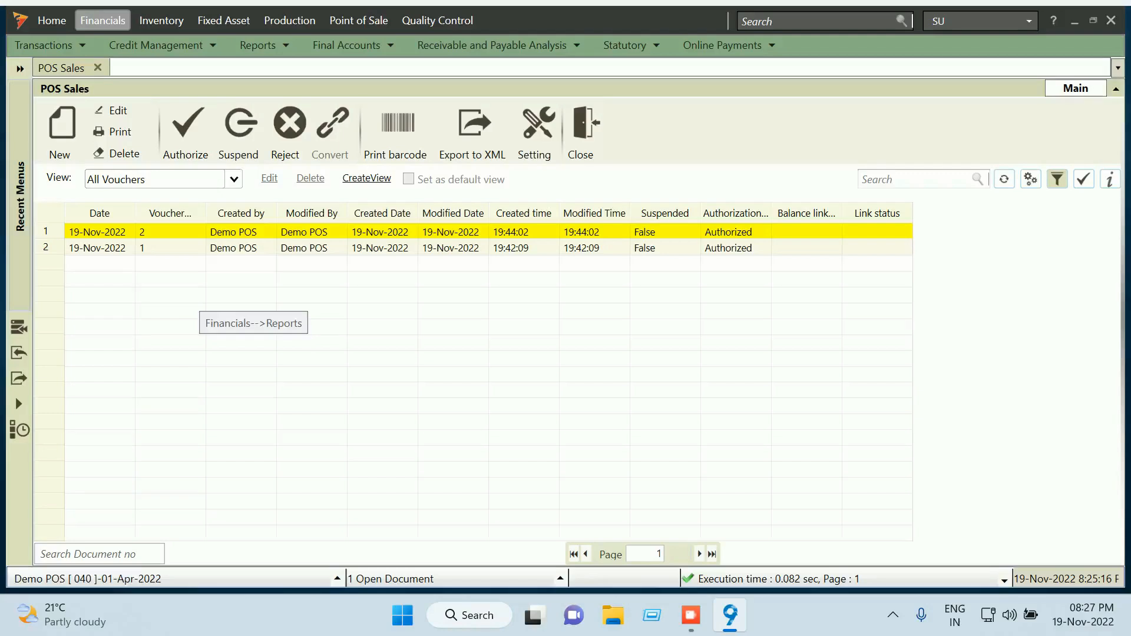
{"action": "double_click", "coordinate": [171, 248]}
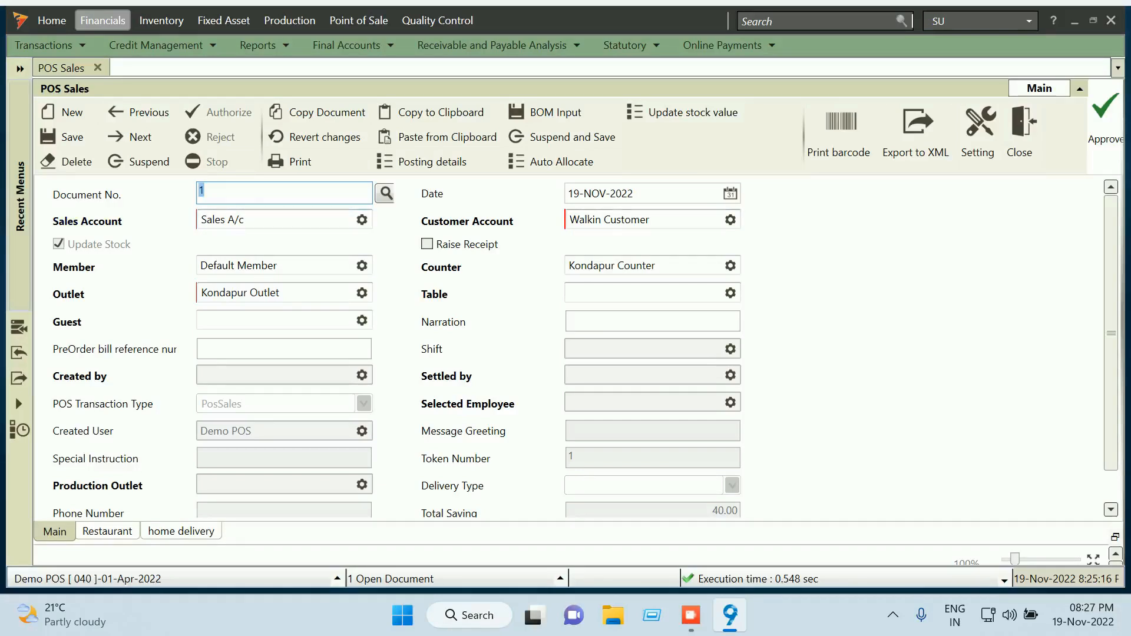
{"action": "scroll", "coordinate": [574, 347], "scroll_direction": "down", "scroll_amount": 1}
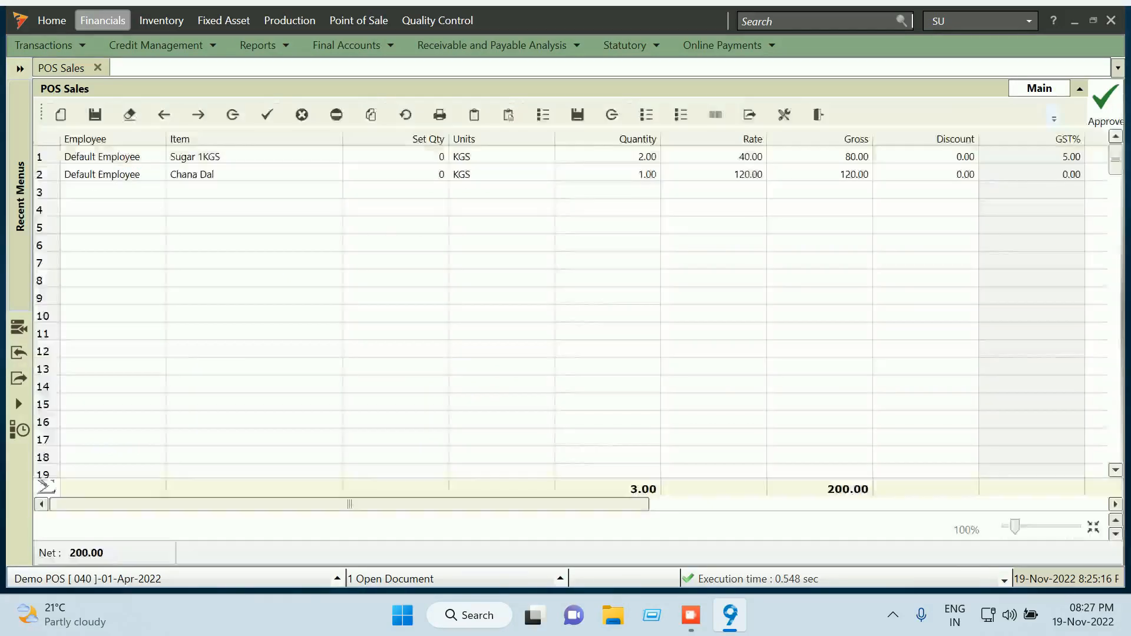
{"action": "left_click", "coordinate": [1111, 509]}
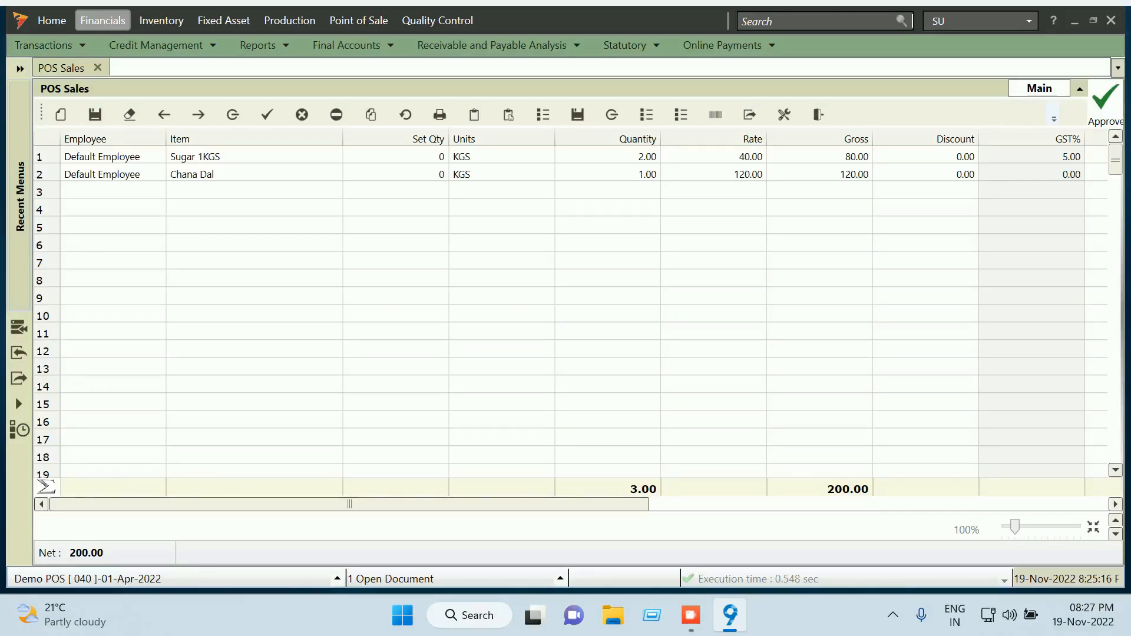
{"action": "left_click_drag", "start_coordinate": [349, 504], "coordinate": [475, 504]}
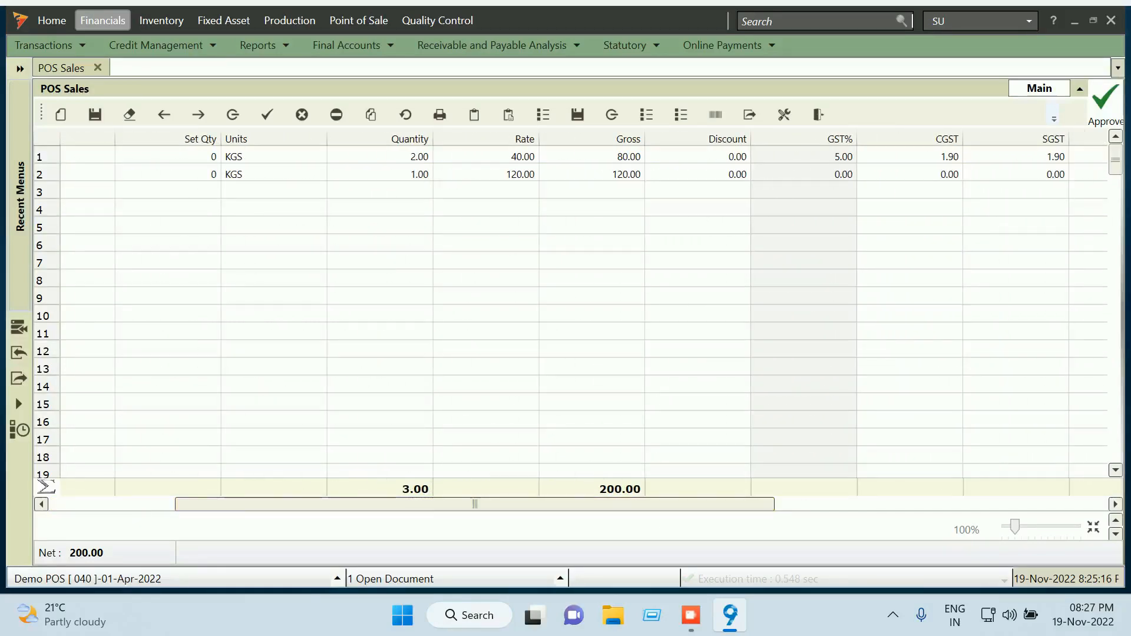
{"action": "left_click_drag", "start_coordinate": [475, 504], "coordinate": [625, 504]}
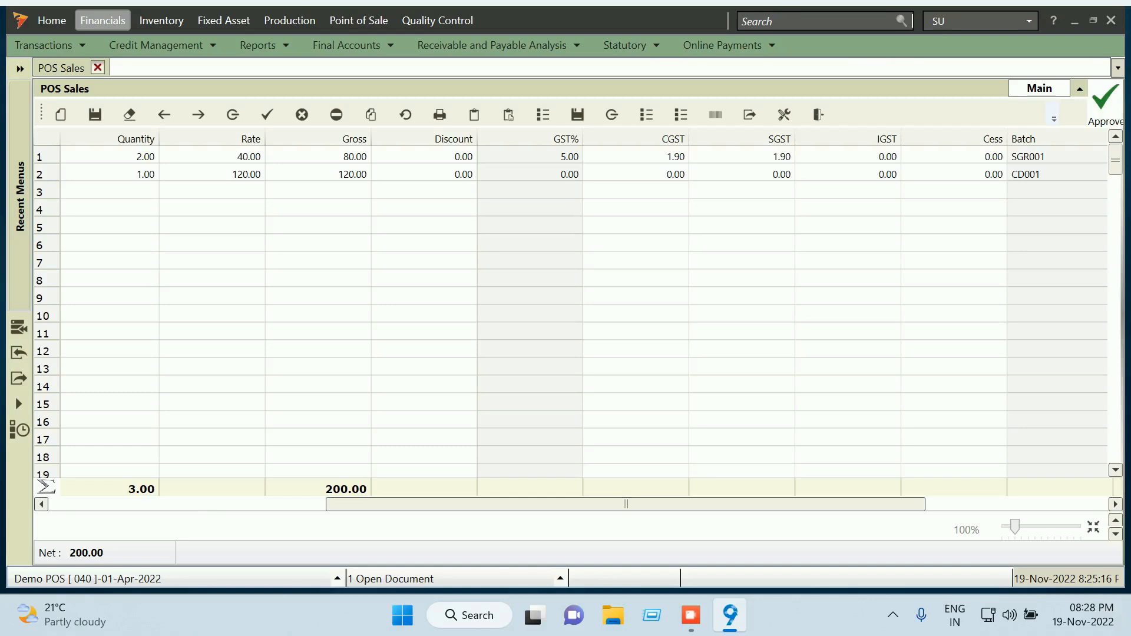
{"action": "left_click", "coordinate": [98, 67]}
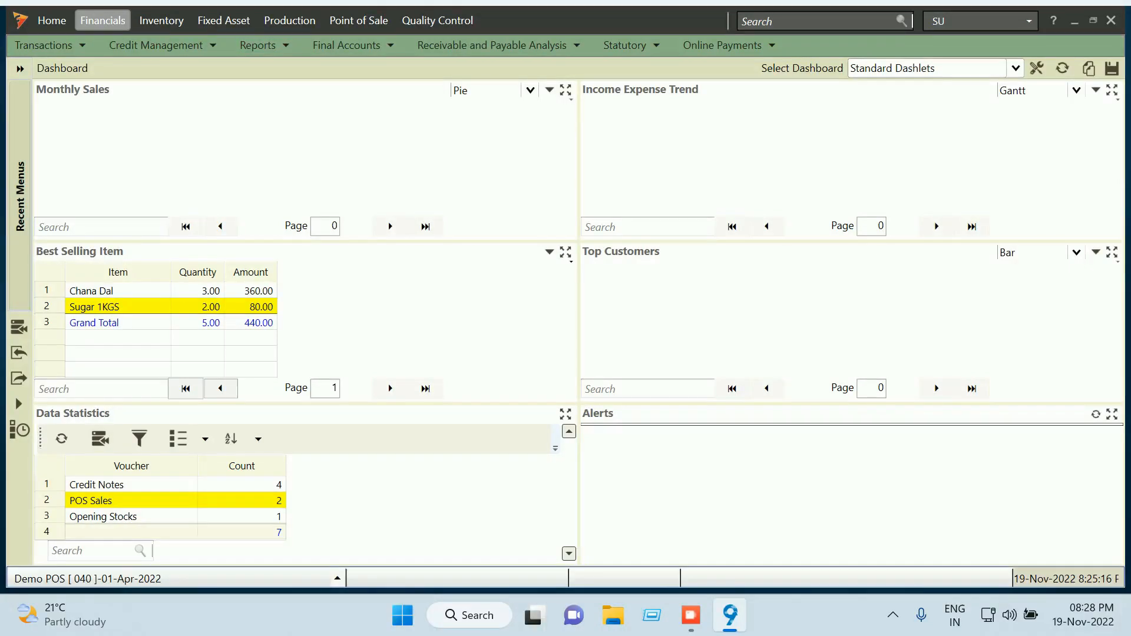
Generate the Ledger report with all accounts selected
{"action": "left_click", "coordinate": [295, 43]}
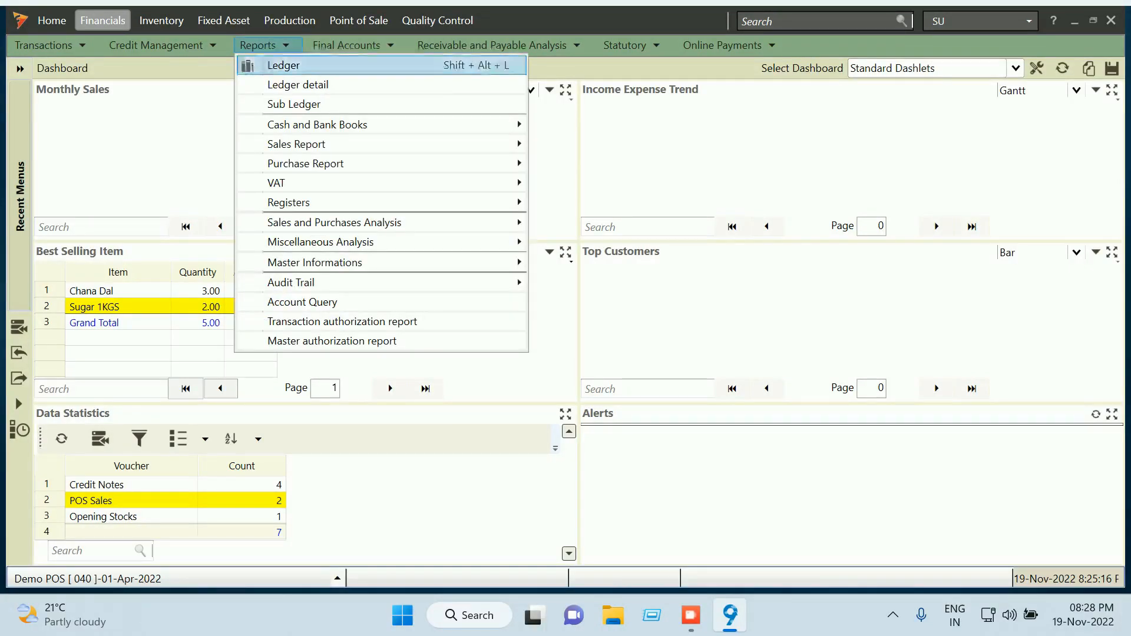
{"action": "key", "text": "Return"}
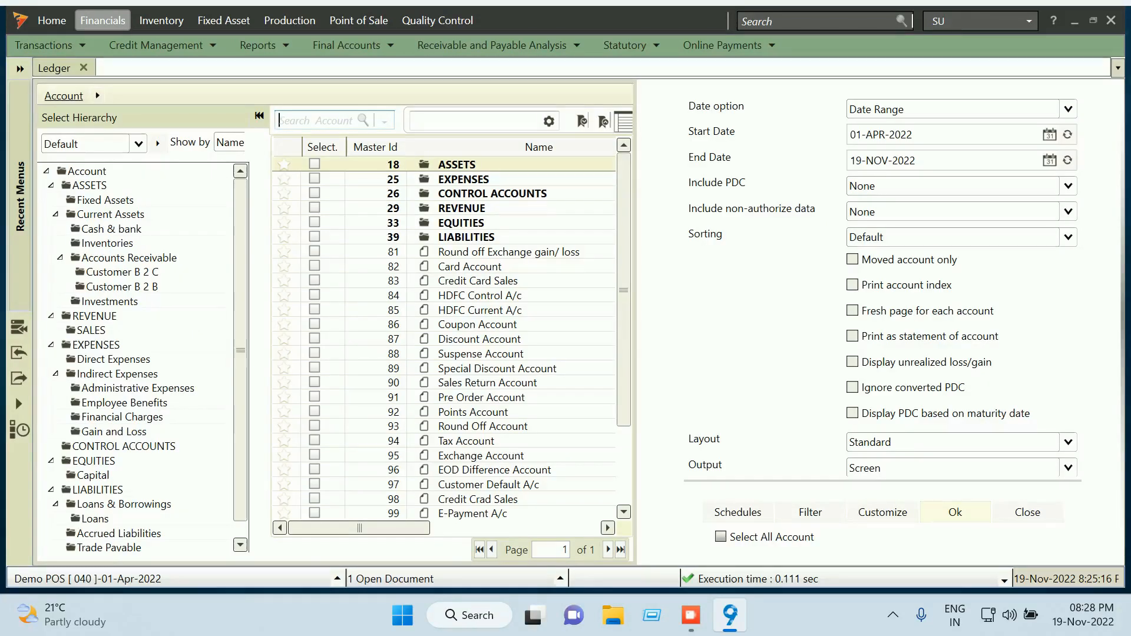
{"action": "left_click", "coordinate": [720, 537]}
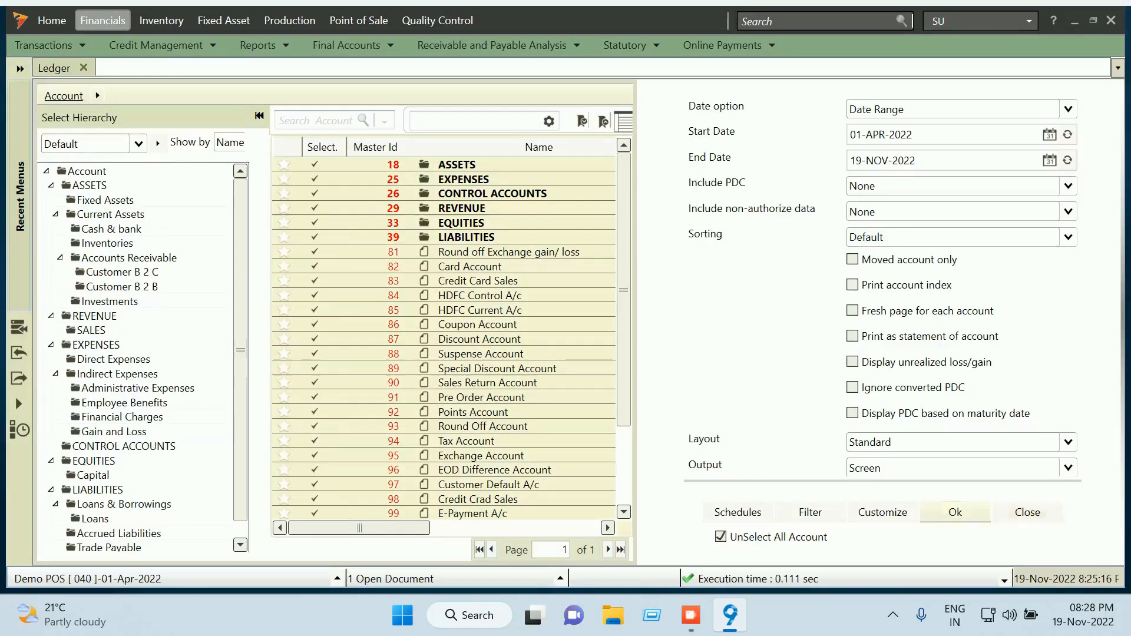
{"action": "left_click", "coordinate": [954, 513]}
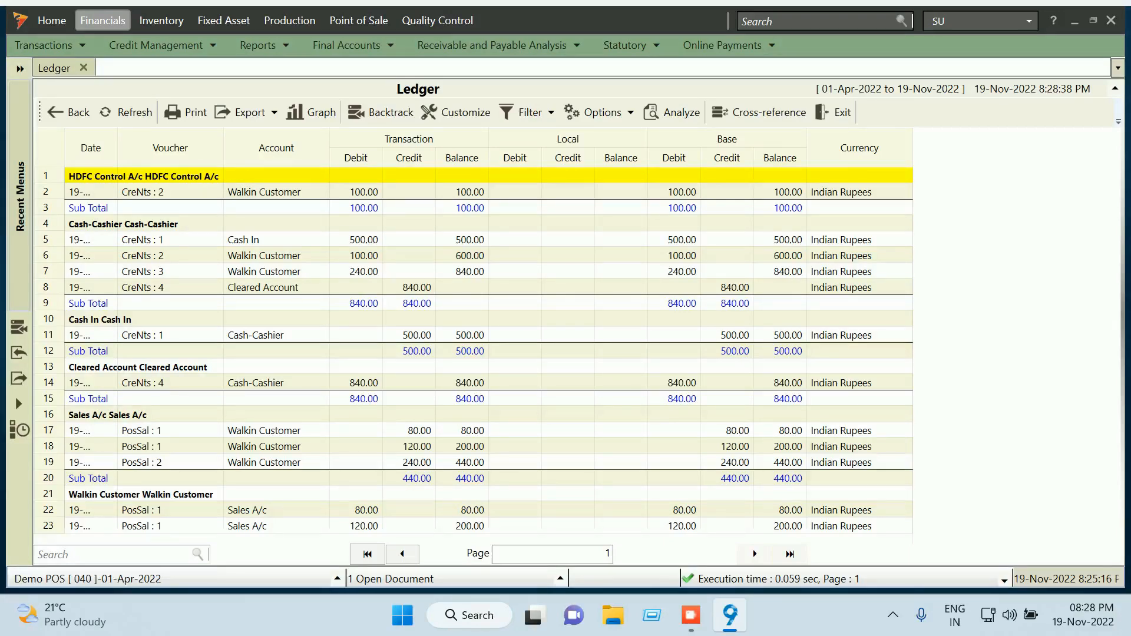
Step through the credit note rows in the ledger and open credit note 2
{"action": "left_click", "coordinate": [489, 240]}
{"action": "key", "text": "Down"}
{"action": "key", "text": "Down"}
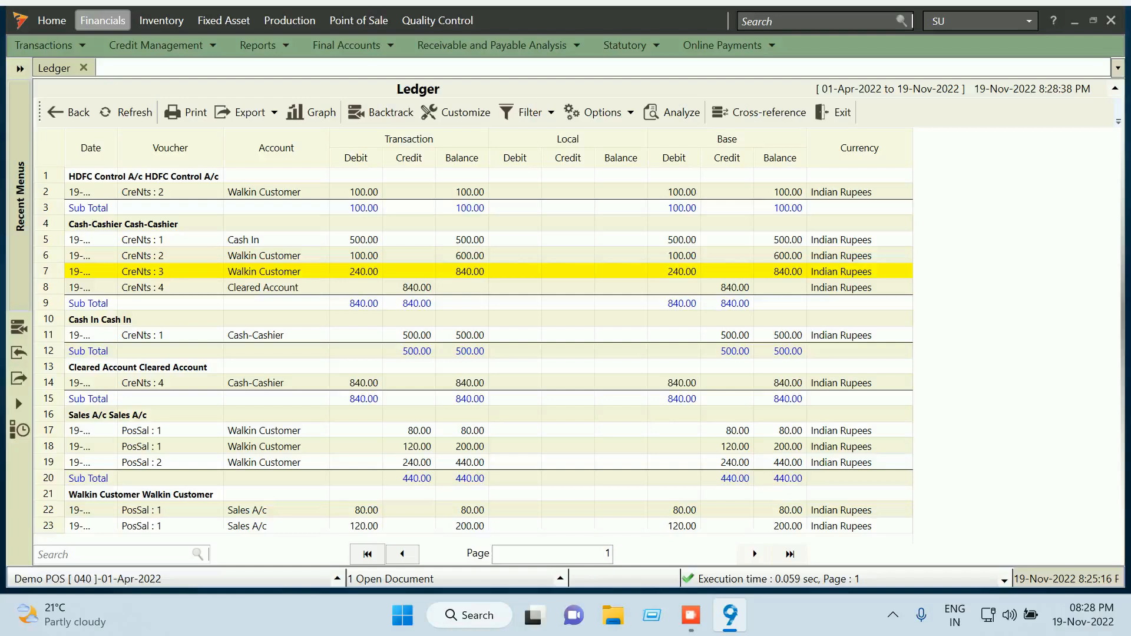
{"action": "left_click", "coordinate": [416, 288]}
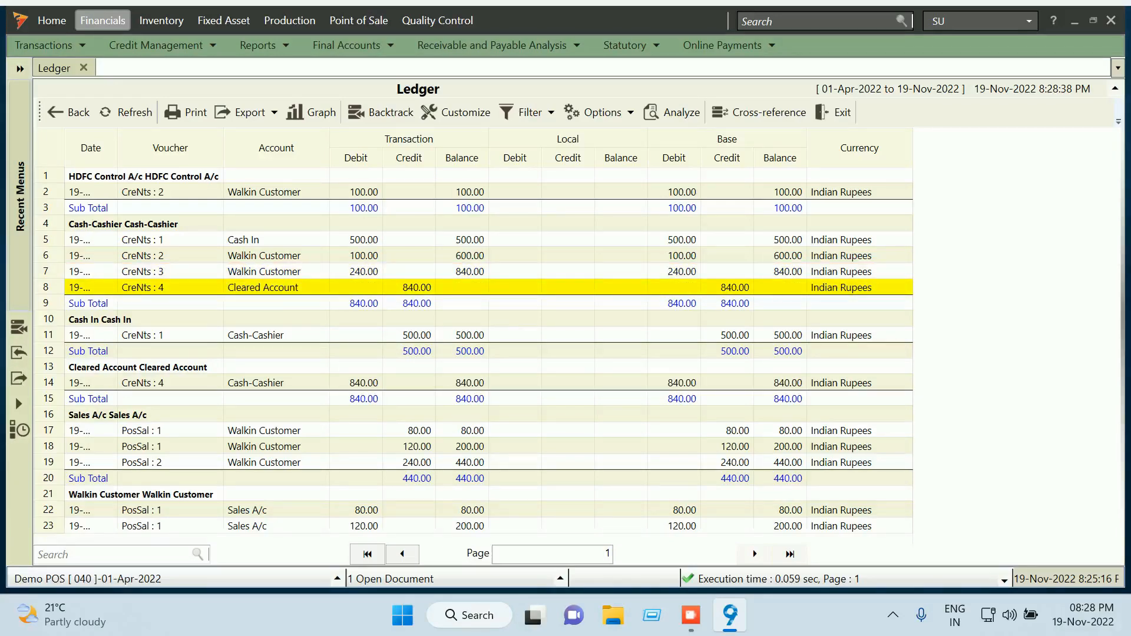
{"action": "left_click", "coordinate": [364, 192]}
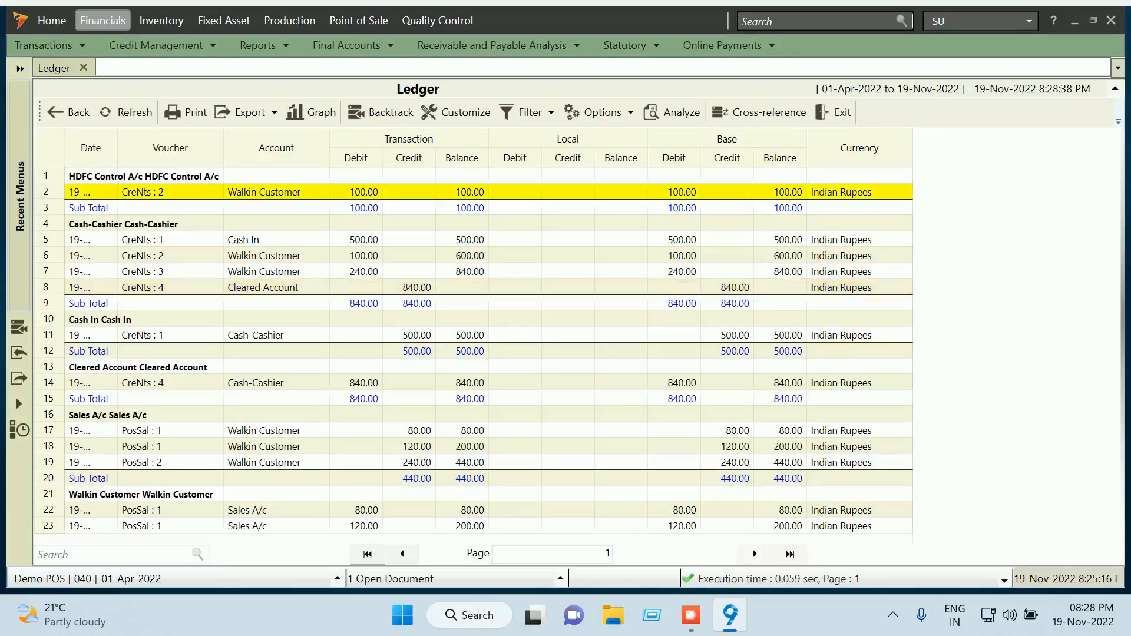
{"action": "double_click", "coordinate": [364, 192]}
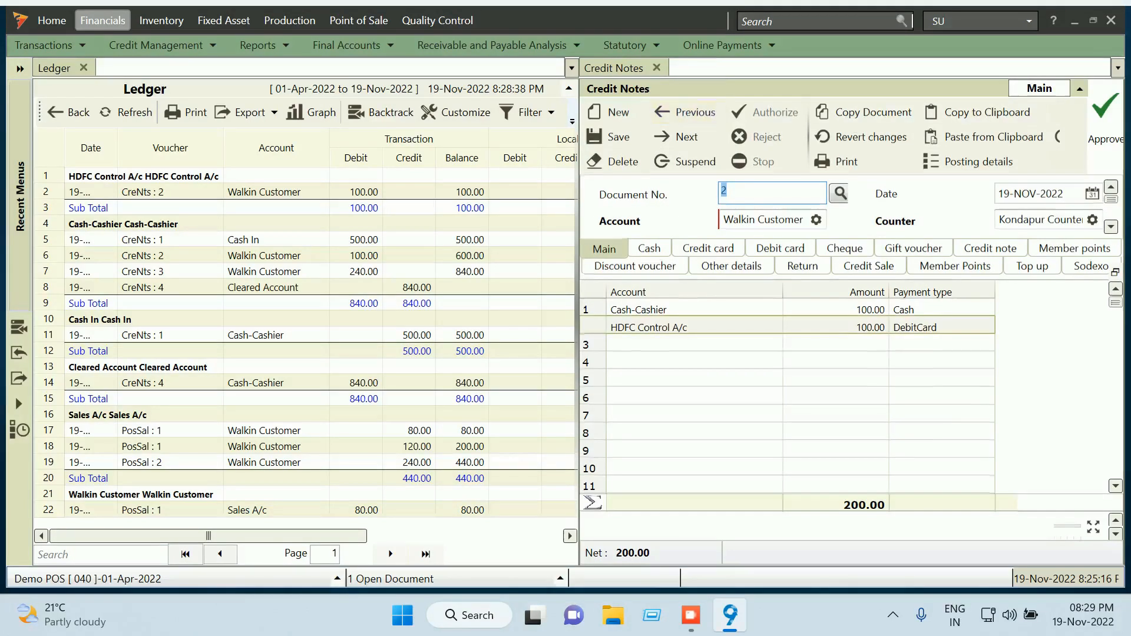
Close credit note 2, then open credit note 4 from the ledger and close it
{"action": "left_click", "coordinate": [656, 68]}
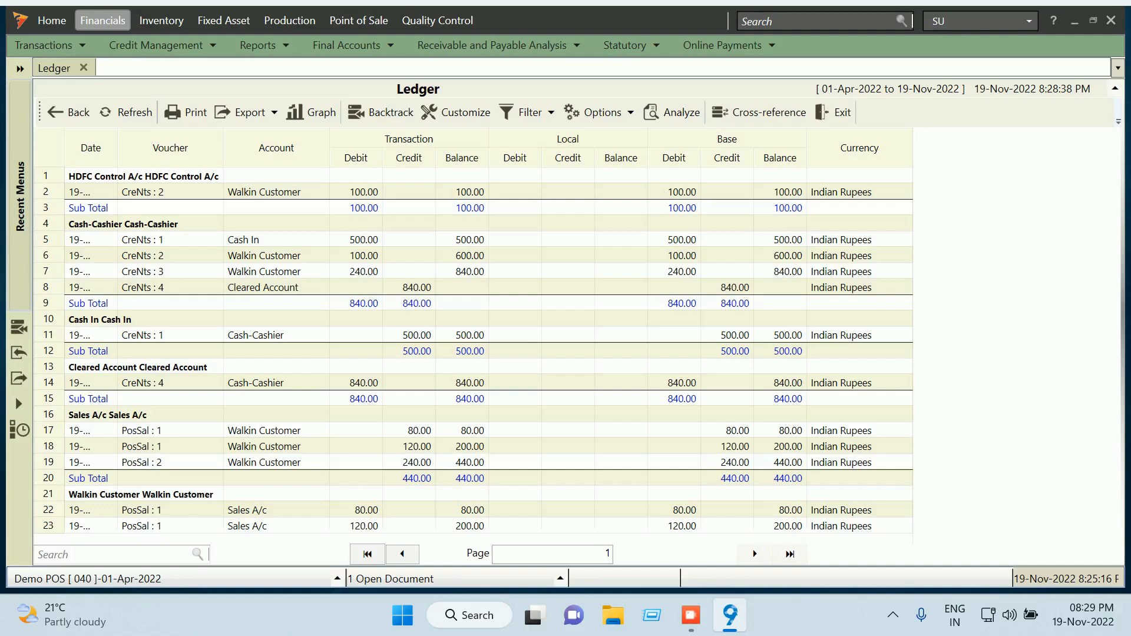
{"action": "double_click", "coordinate": [255, 383]}
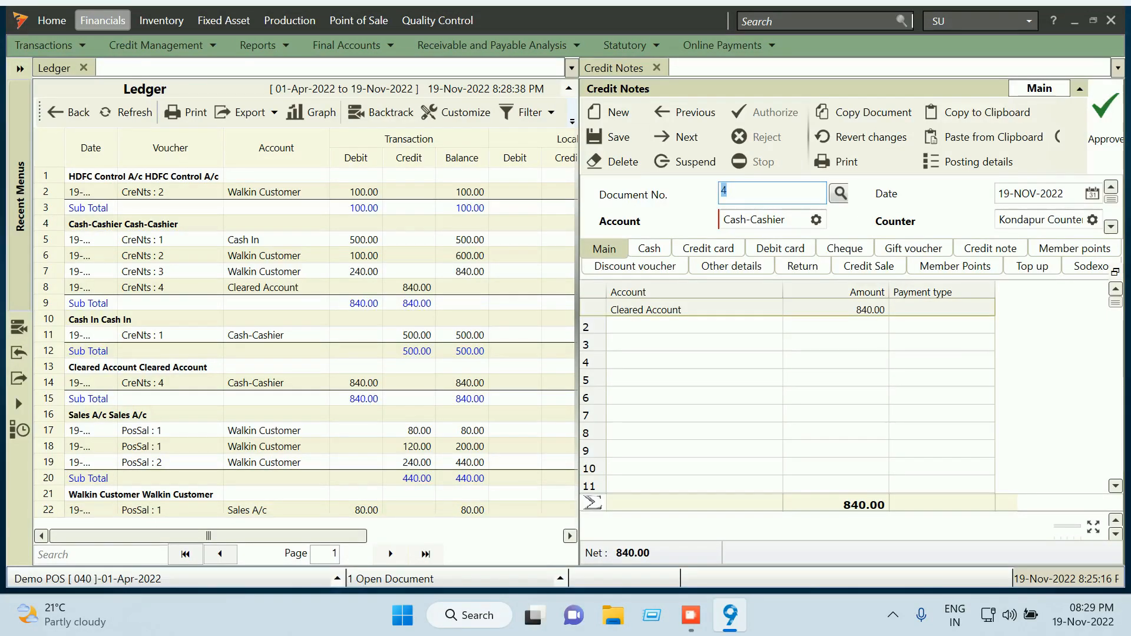
{"action": "left_click", "coordinate": [656, 68]}
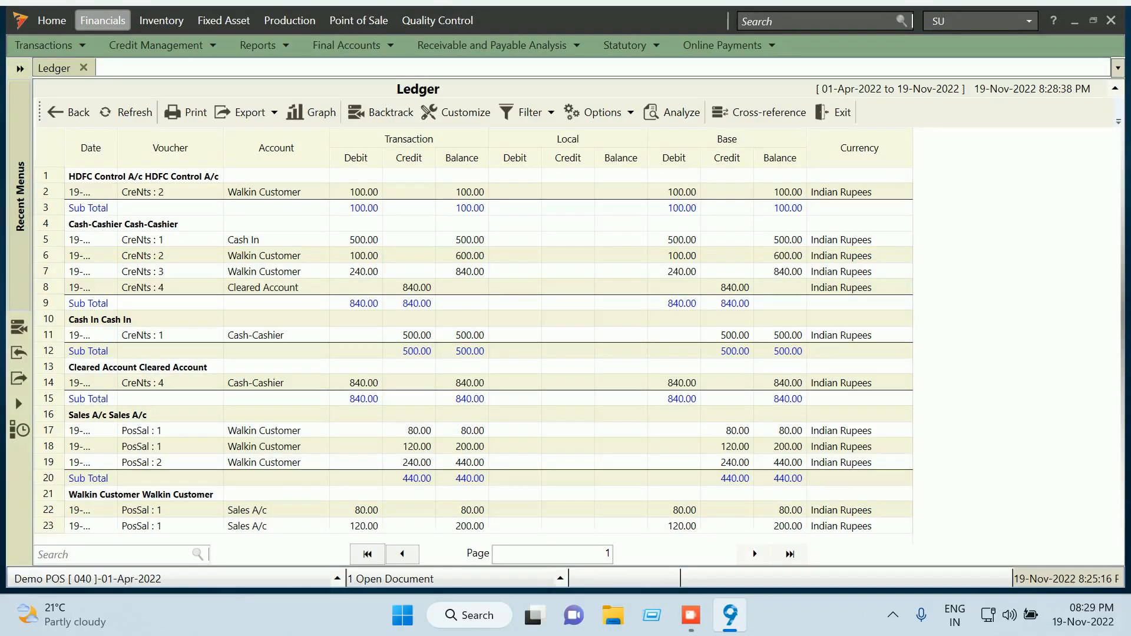
Check both ledger pages, exit the Ledger report, and log the SU user out
{"action": "left_click", "coordinate": [754, 553]}
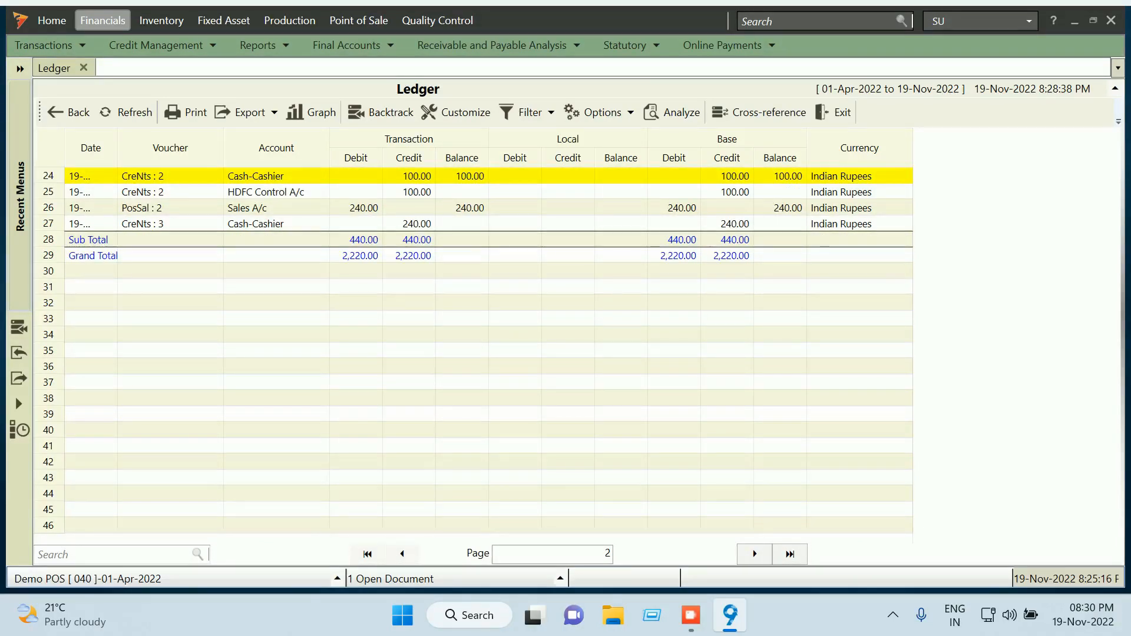
{"action": "left_click", "coordinate": [403, 554]}
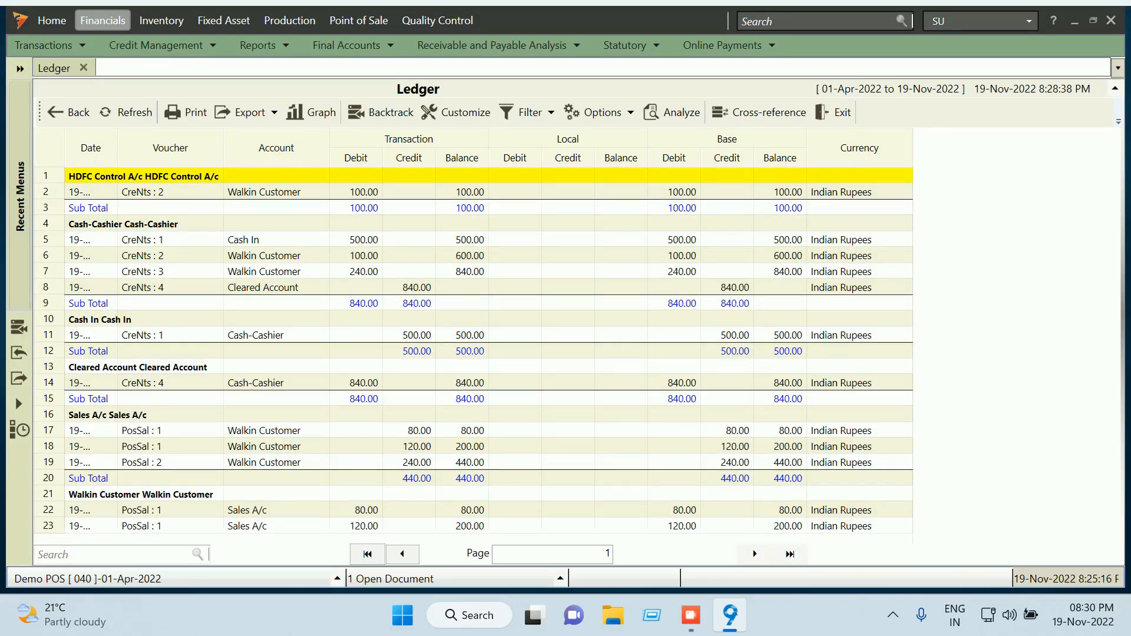
{"action": "left_click", "coordinate": [835, 112]}
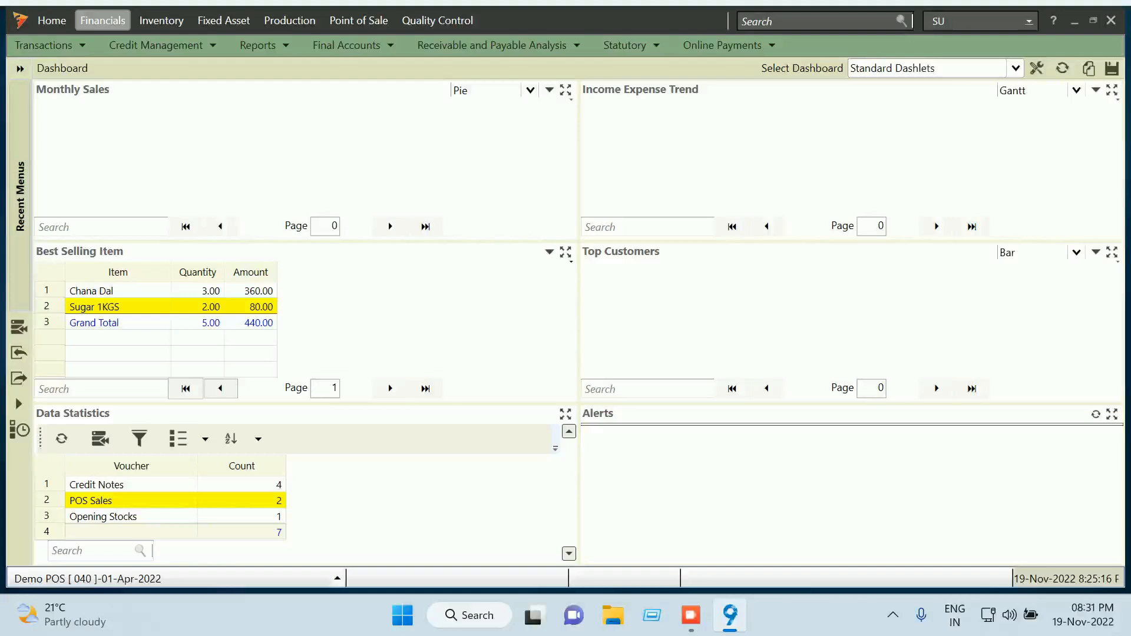
{"action": "left_click", "coordinate": [980, 22]}
{"action": "left_click", "coordinate": [953, 69]}
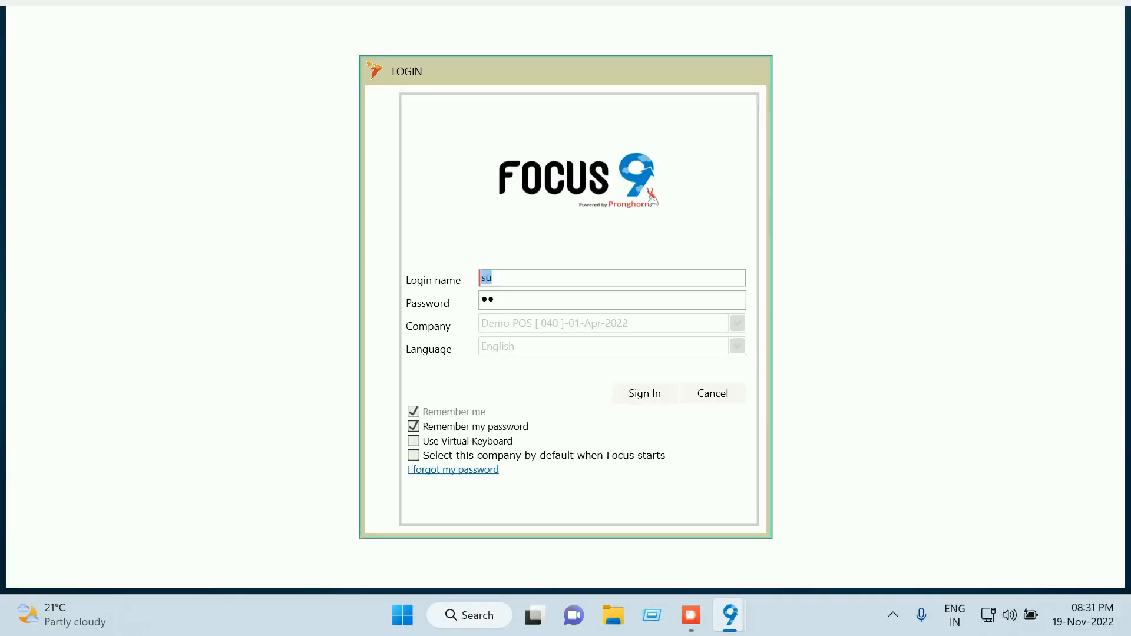